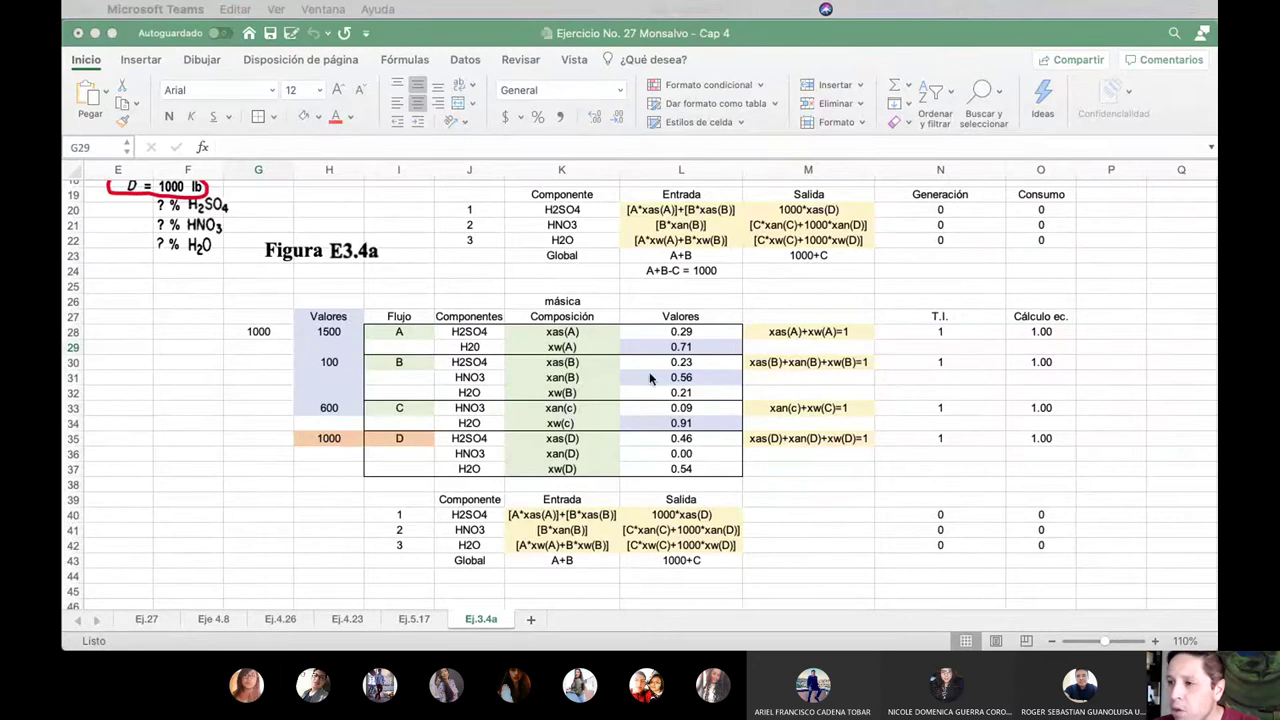
pyautogui.click(422, 36)
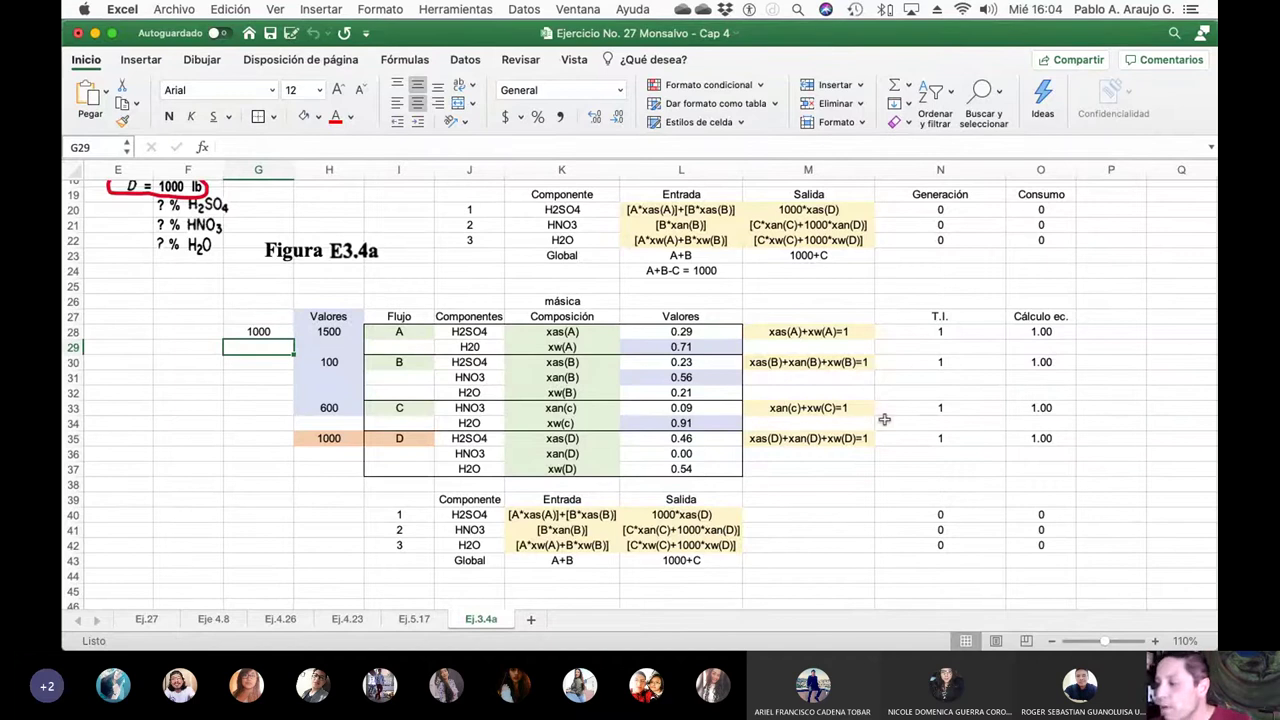
pyautogui.moveTo(939, 316); pyautogui.dragTo(1039, 546)
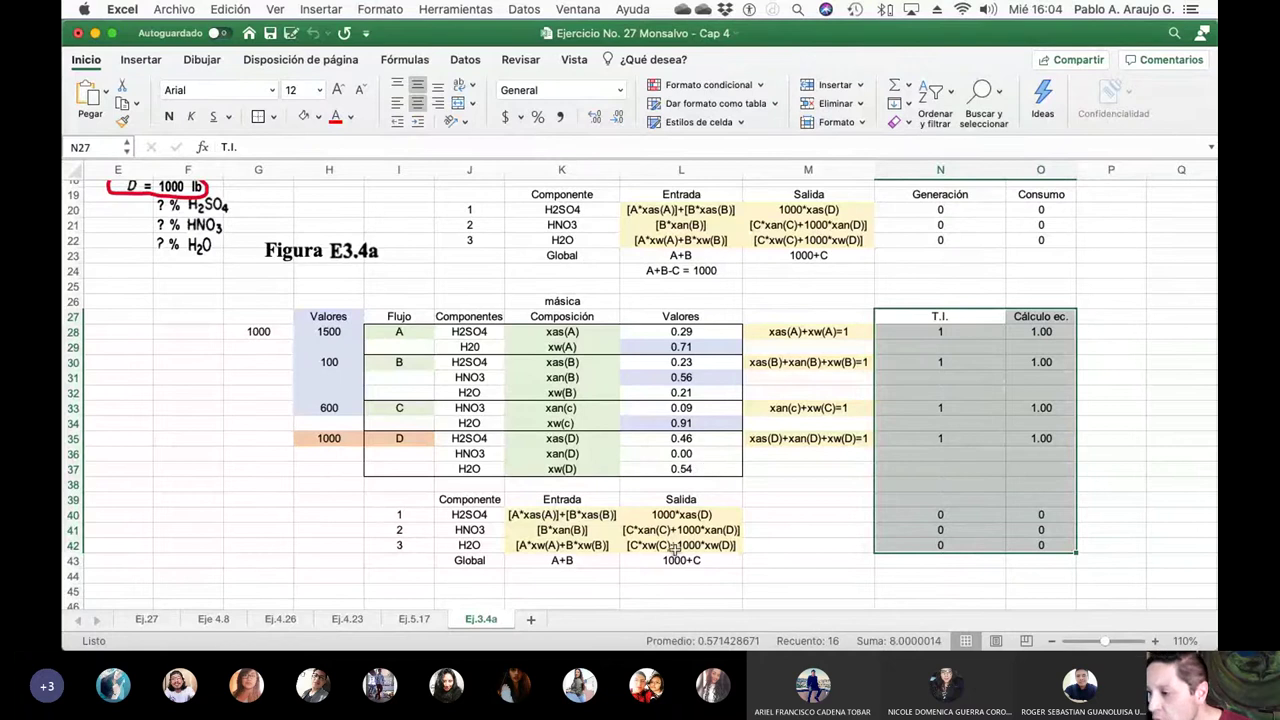
pyautogui.click(455, 9)
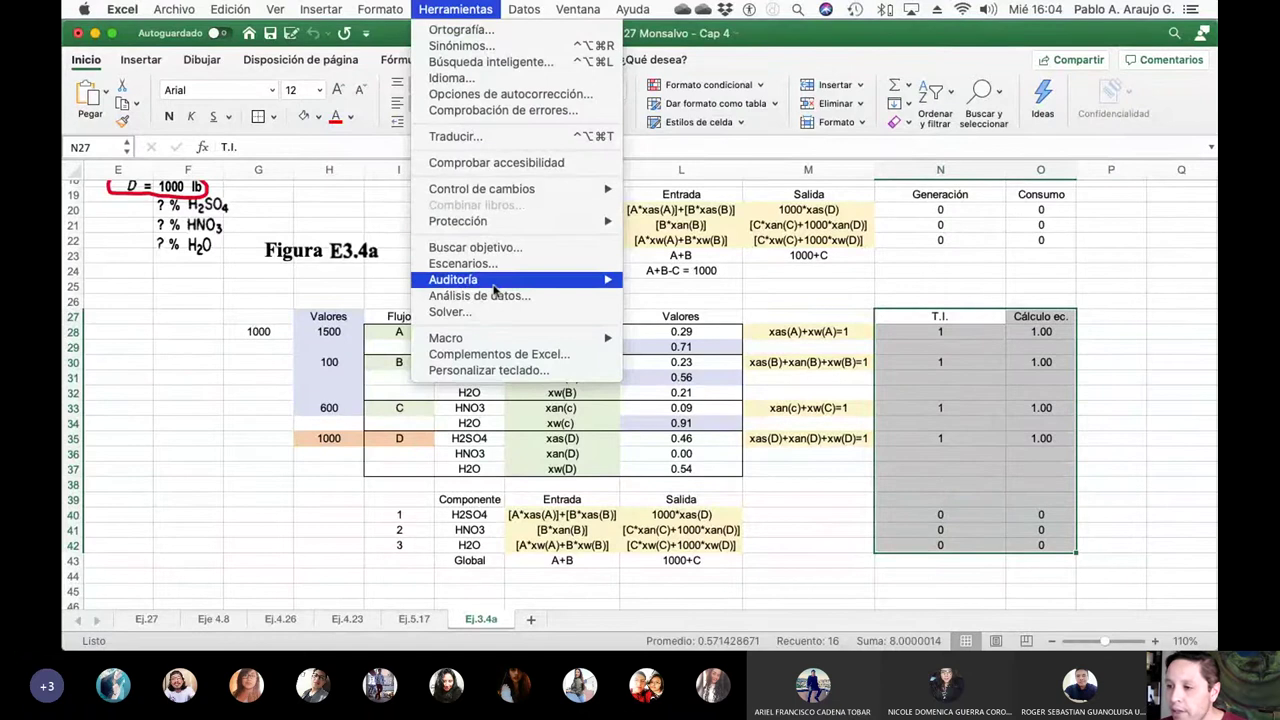
pyautogui.click(975, 268)
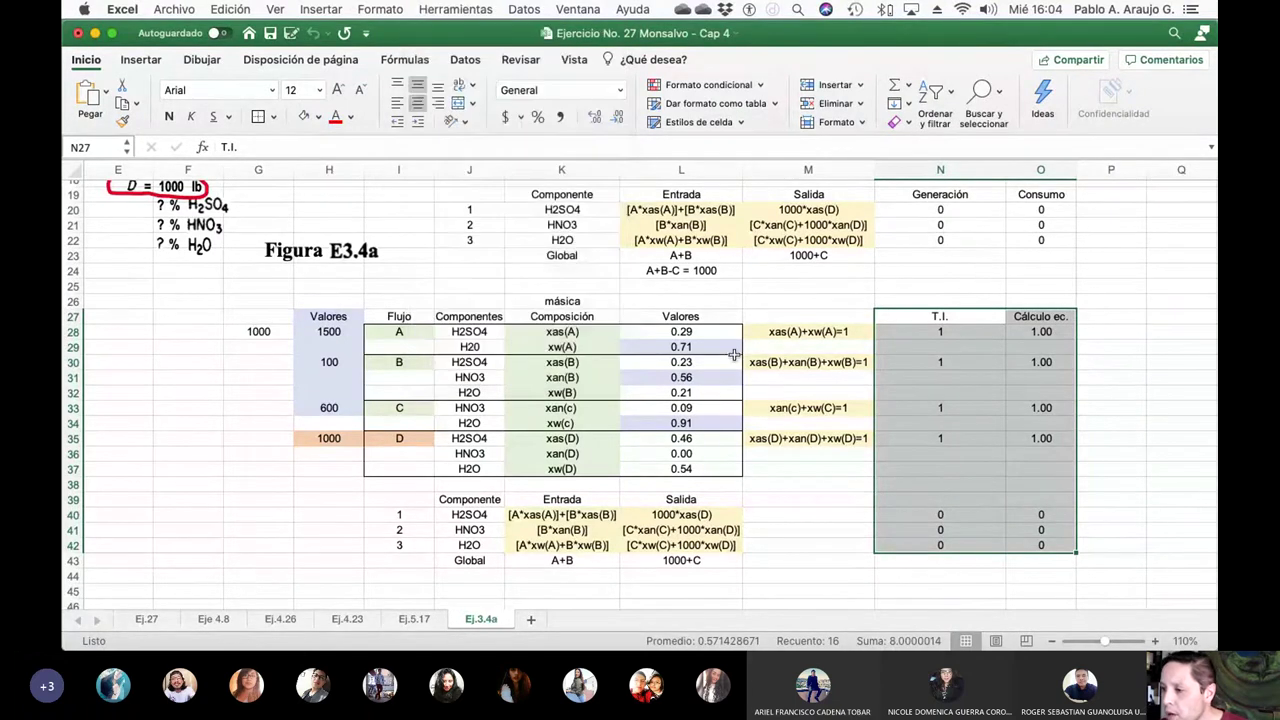
# Reset the composition values to xw(A) 0.98, xan(B) 0.30 and xw(c) 0.37, with every other fraction at 0
pyautogui.click(719, 339)
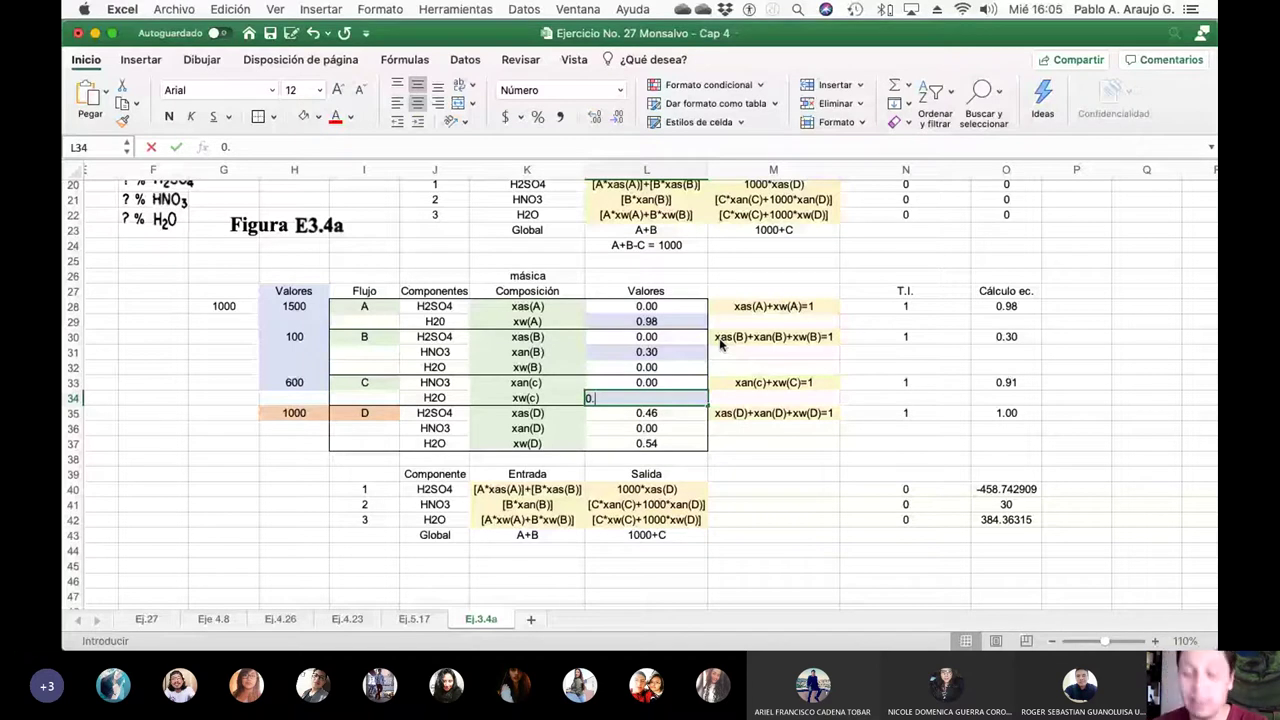
pyautogui.write('37')
pyautogui.click(646, 473)
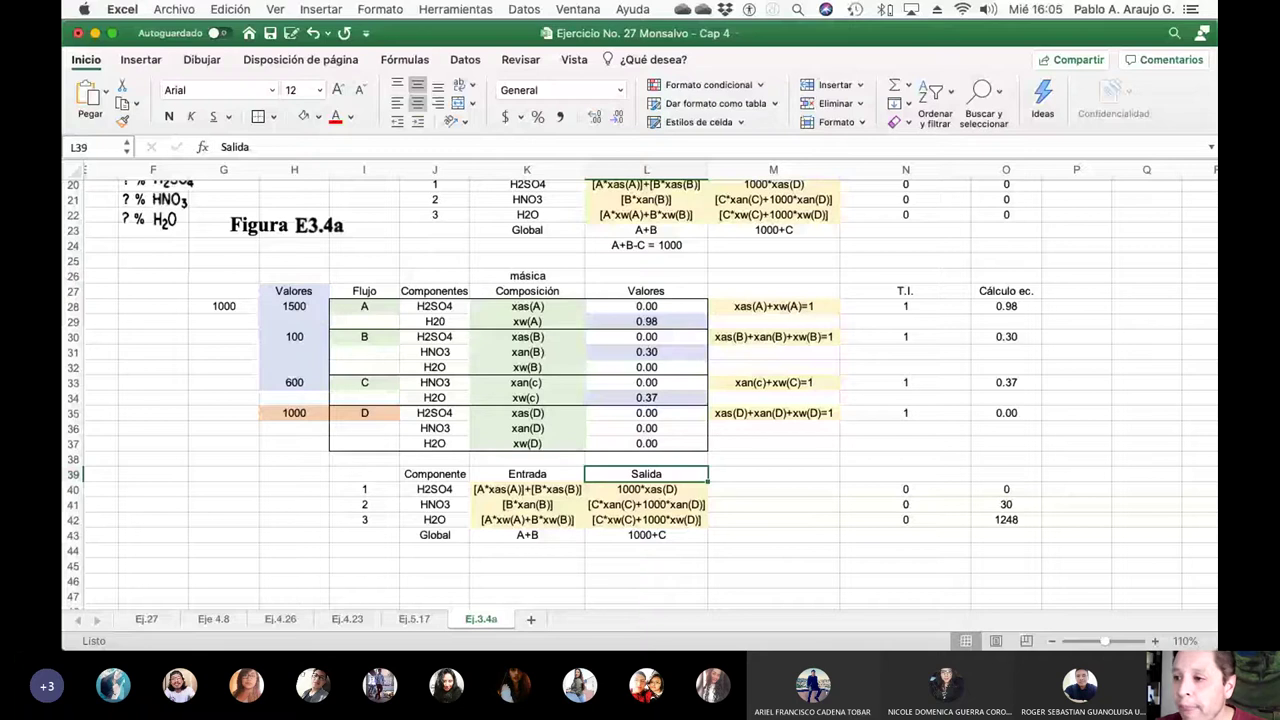
# Check the flow balance formula in G28 and set that cell as the Solver objective
pyautogui.doubleClick(224, 307)
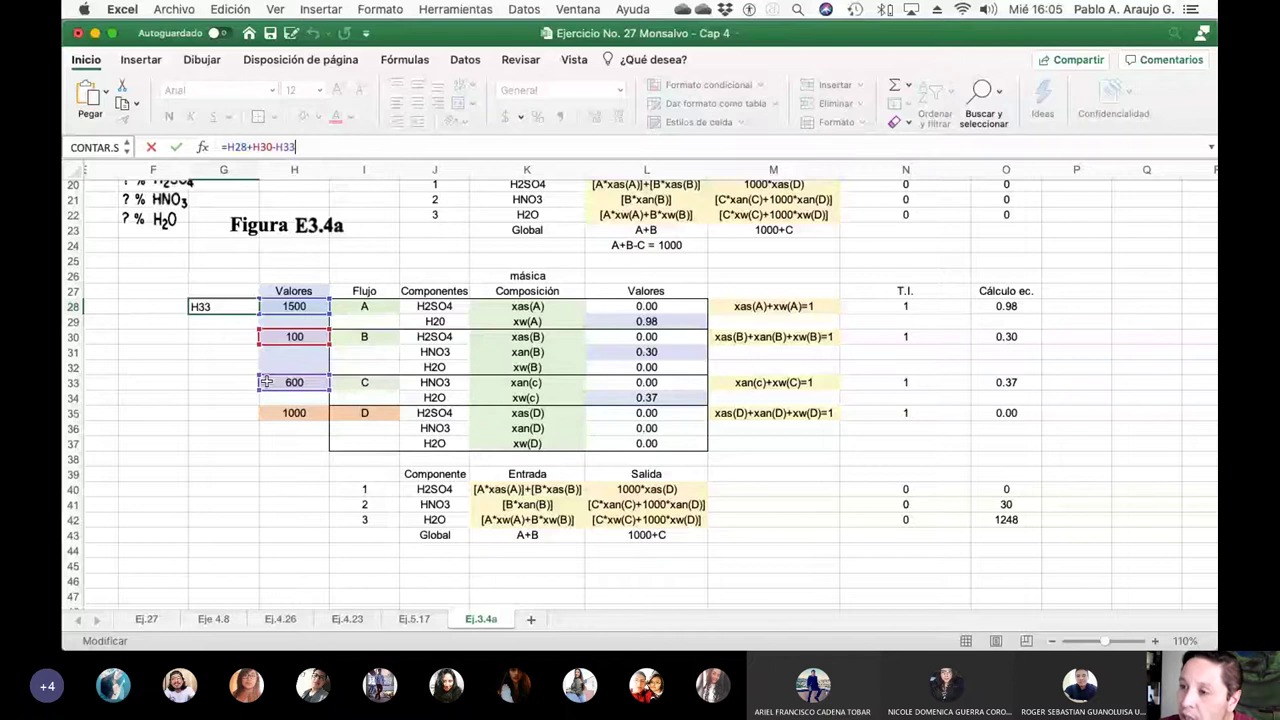
pyautogui.press('Return')
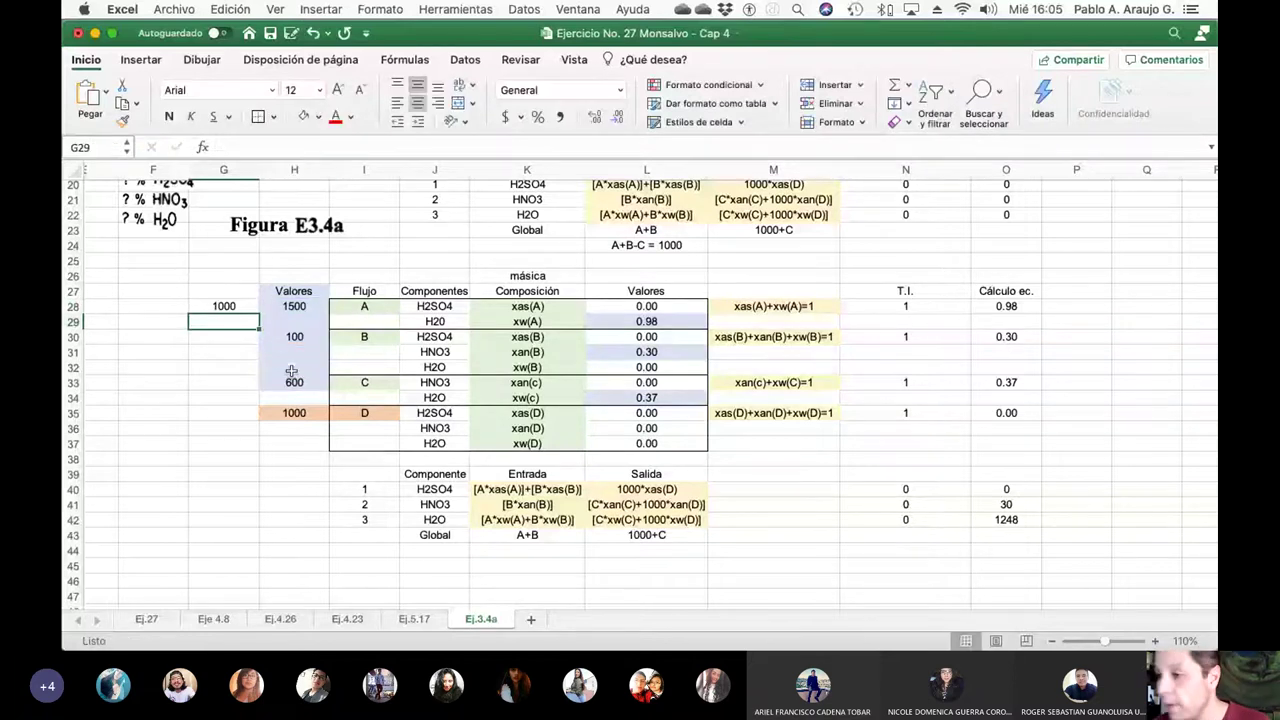
pyautogui.click(455, 9)
pyautogui.click(505, 316)
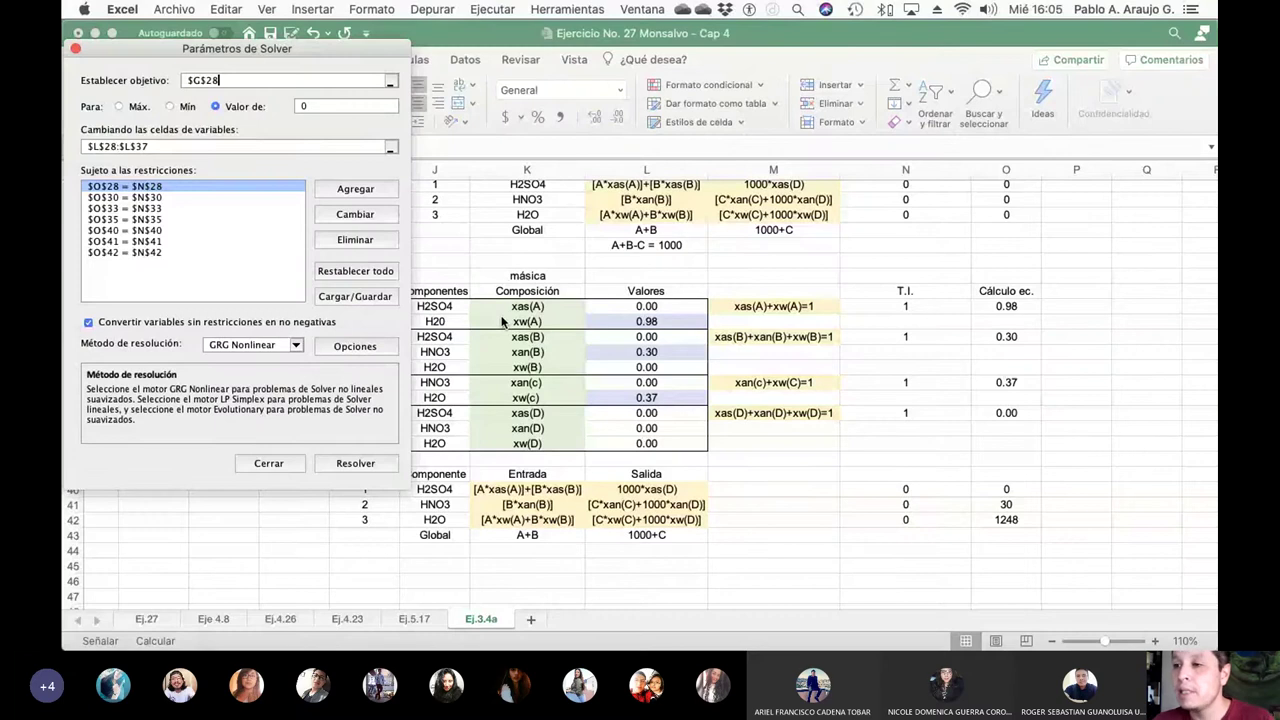
pyautogui.moveTo(272, 51); pyautogui.dragTo(638, 99)
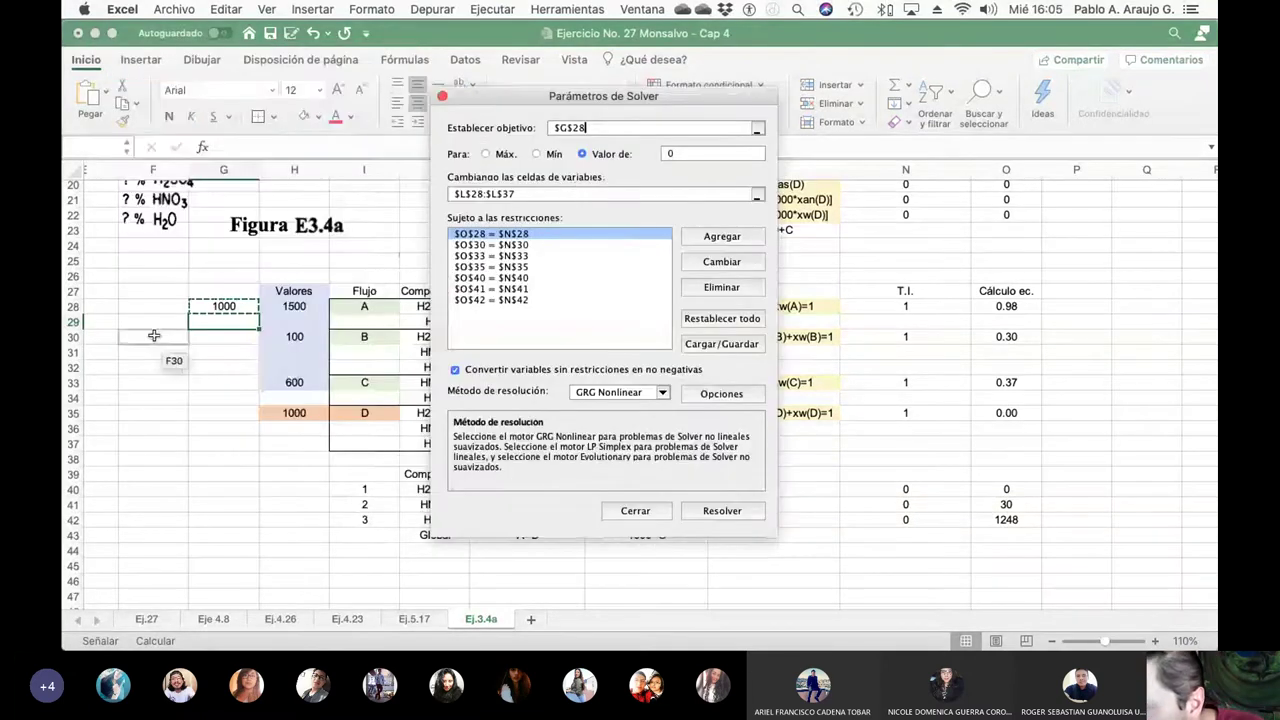
pyautogui.click(222, 311)
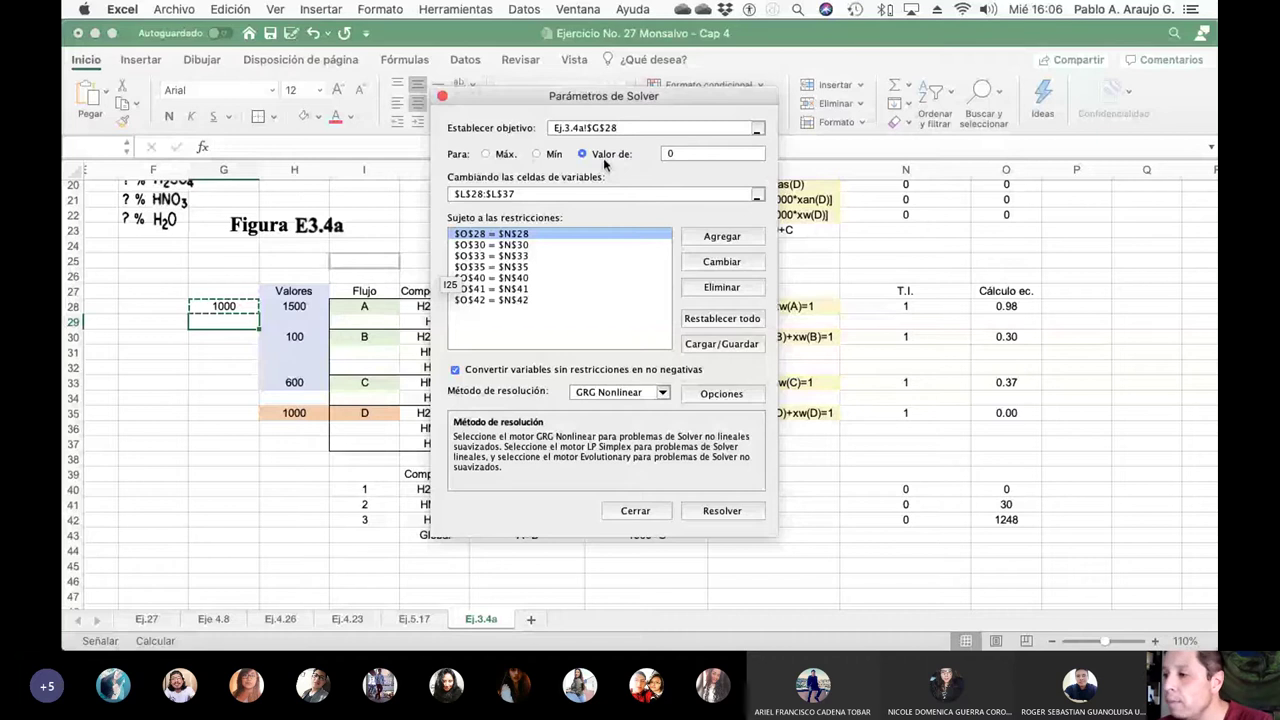
# Set the Solver target value to 1000 and solve using the GRG Nonlinear method
pyautogui.click(670, 154)
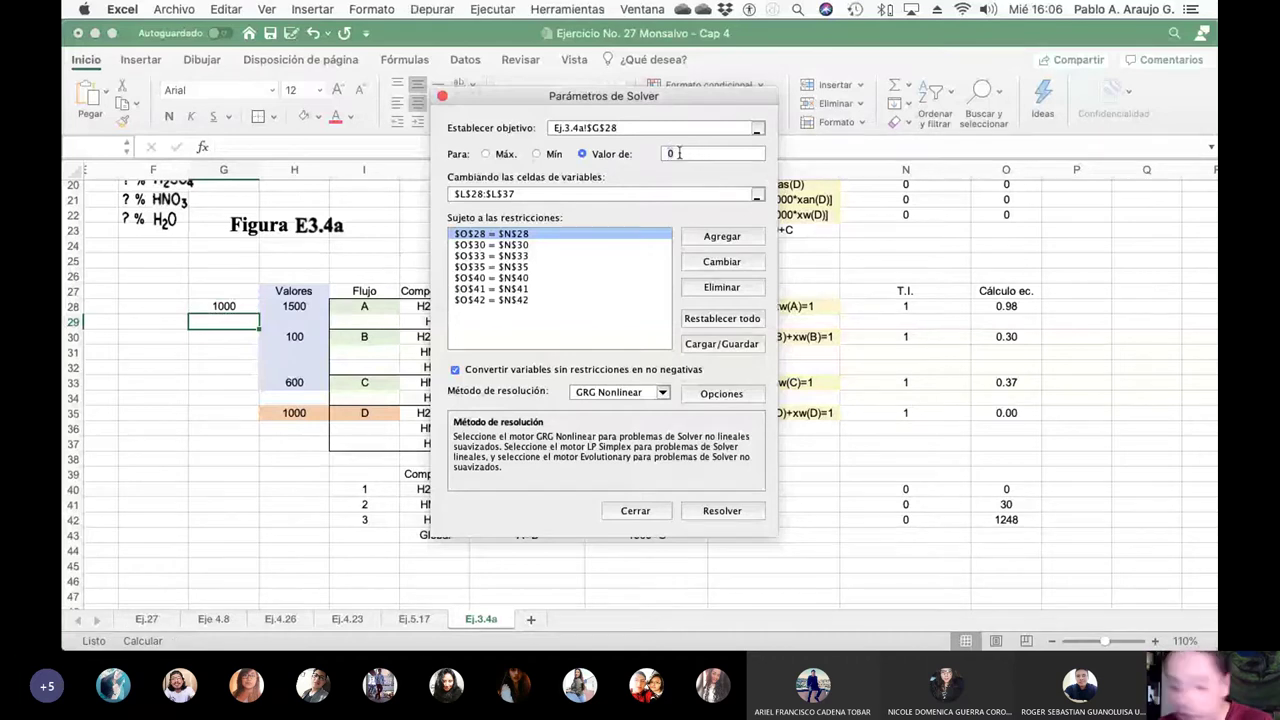
pyautogui.write('1000')
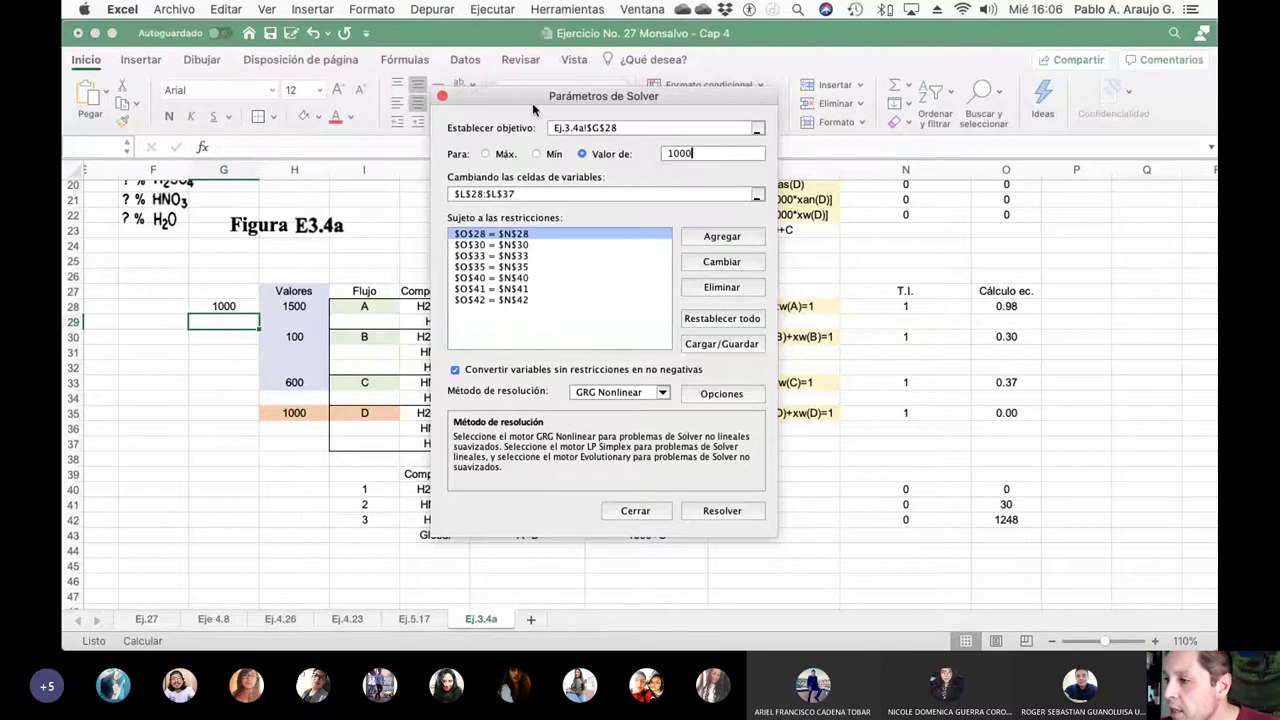
pyautogui.moveTo(532, 100); pyautogui.dragTo(295, 155)
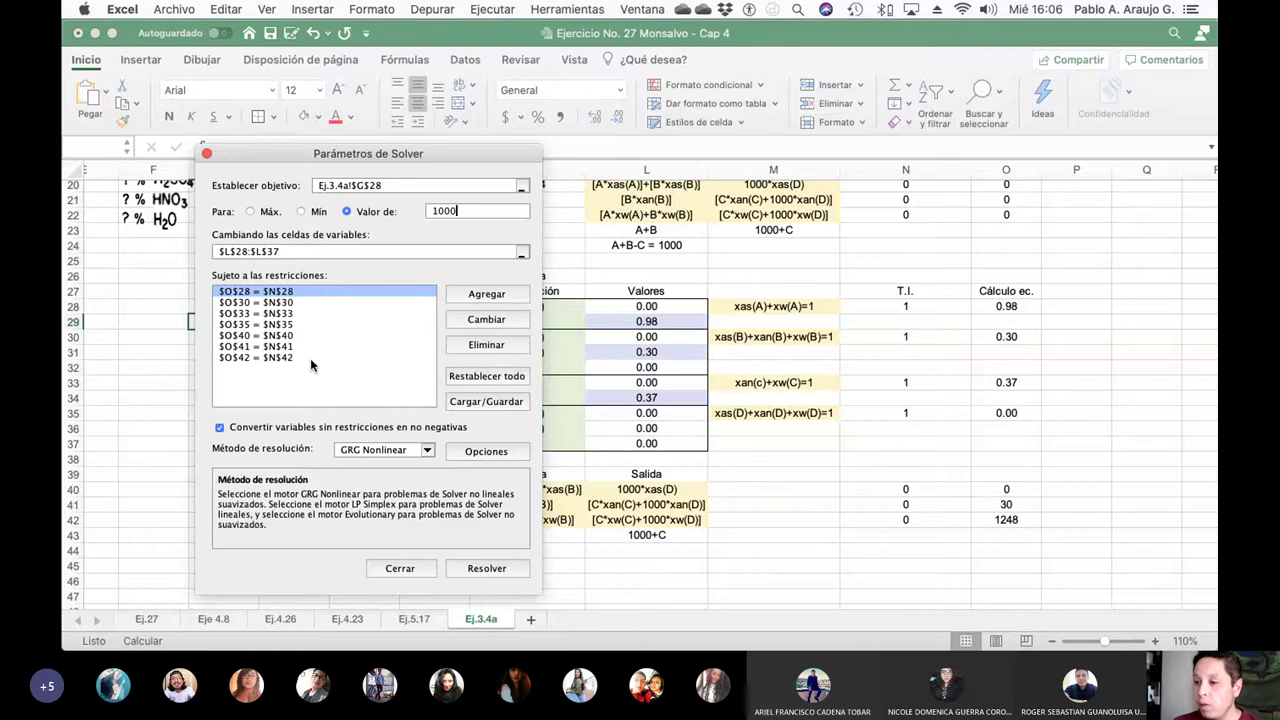
pyautogui.click(428, 451)
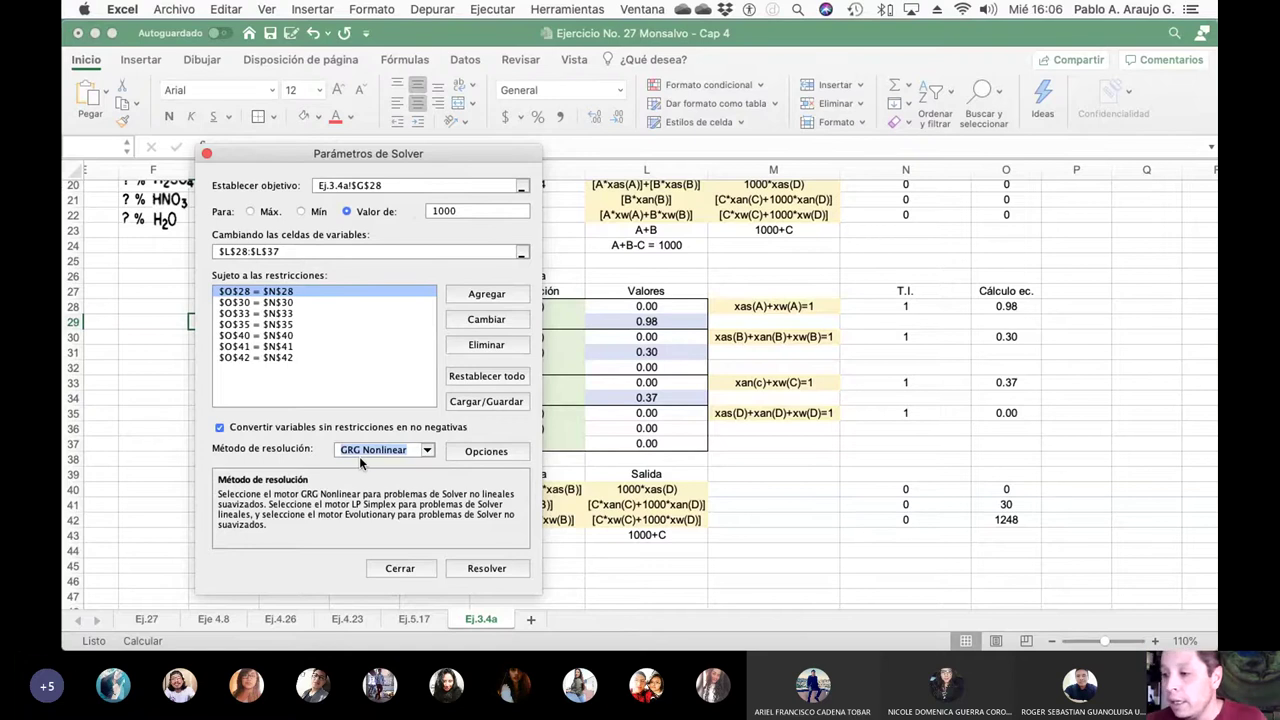
pyautogui.click(486, 568)
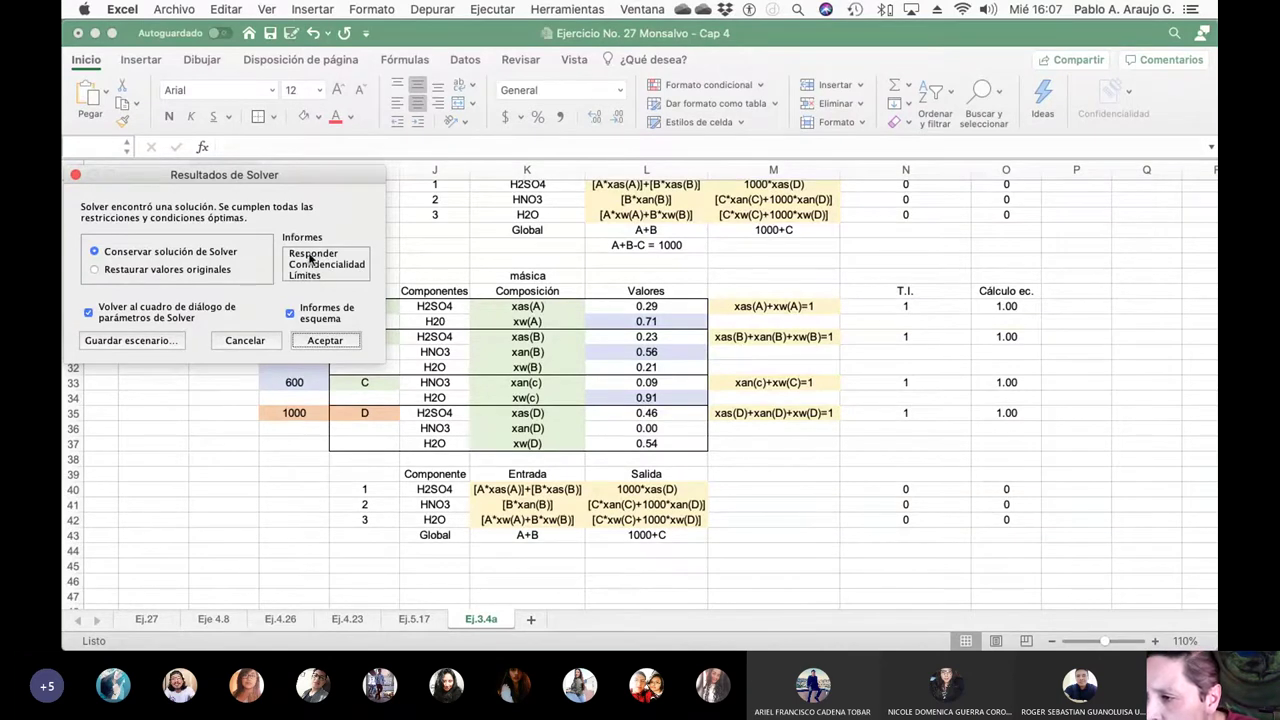
# Keep the Solver solution, generate the Responder, Confidencialidad and Límites reports, and close the Solver parameters
pyautogui.click(310, 258)
pyautogui.keyDown('shift'); pyautogui.click(314, 266); pyautogui.keyUp('shift')
pyautogui.keyDown('shift'); pyautogui.click(302, 278); pyautogui.keyUp('shift')
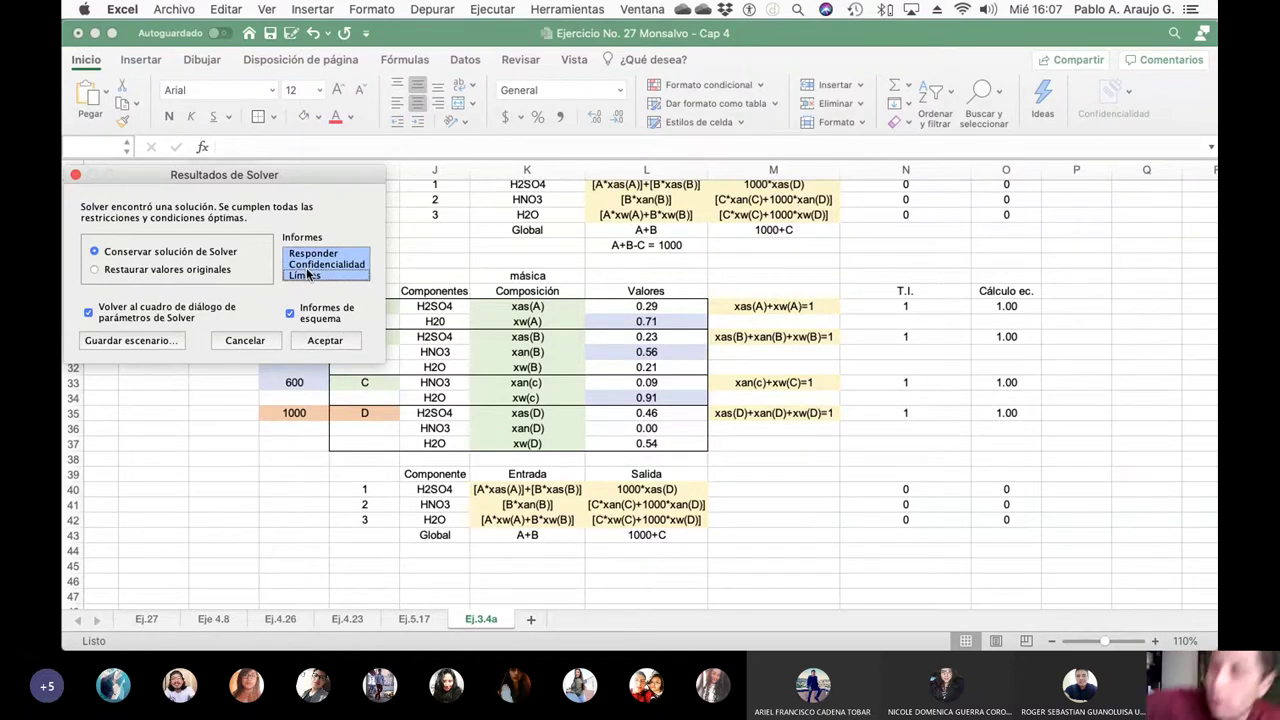
pyautogui.click(328, 342)
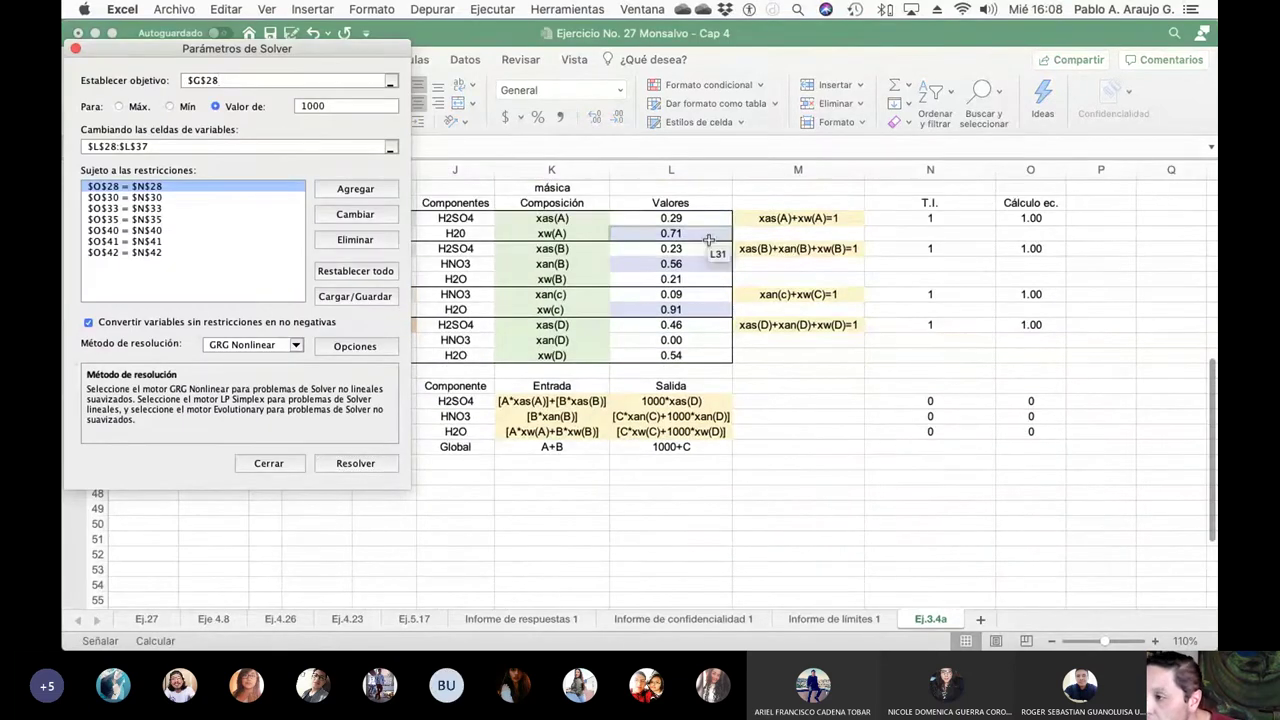
pyautogui.click(268, 464)
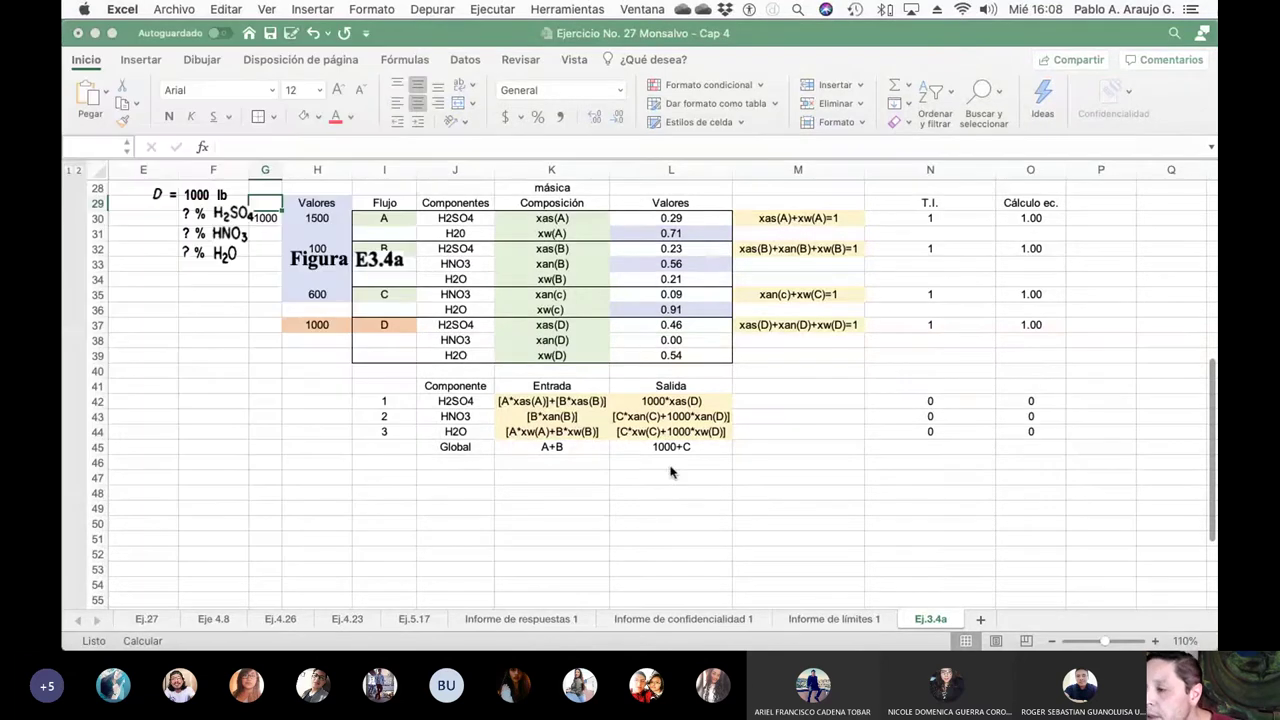
# Nudge the Figura E3.4a process diagram picture slightly to the left
pyautogui.scroll(5, 685, 330)
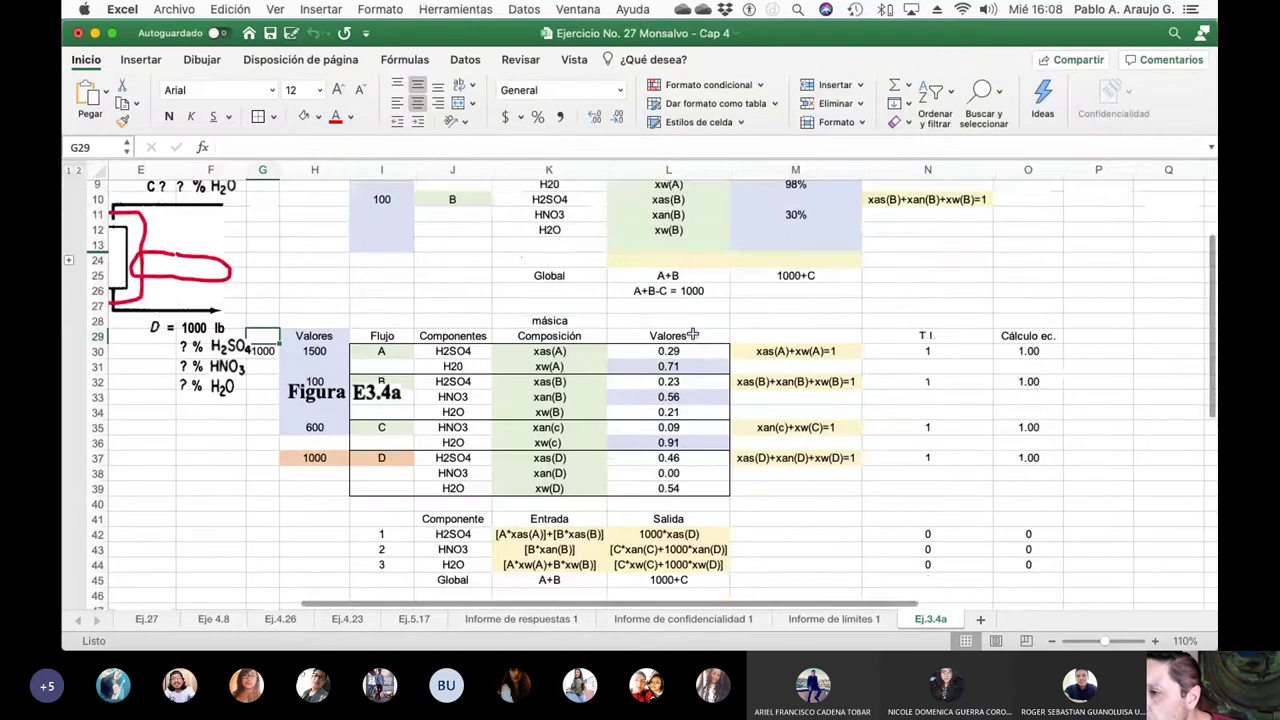
pyautogui.hscroll(-3, 690, 333)
pyautogui.hscroll(-5, 692, 334)
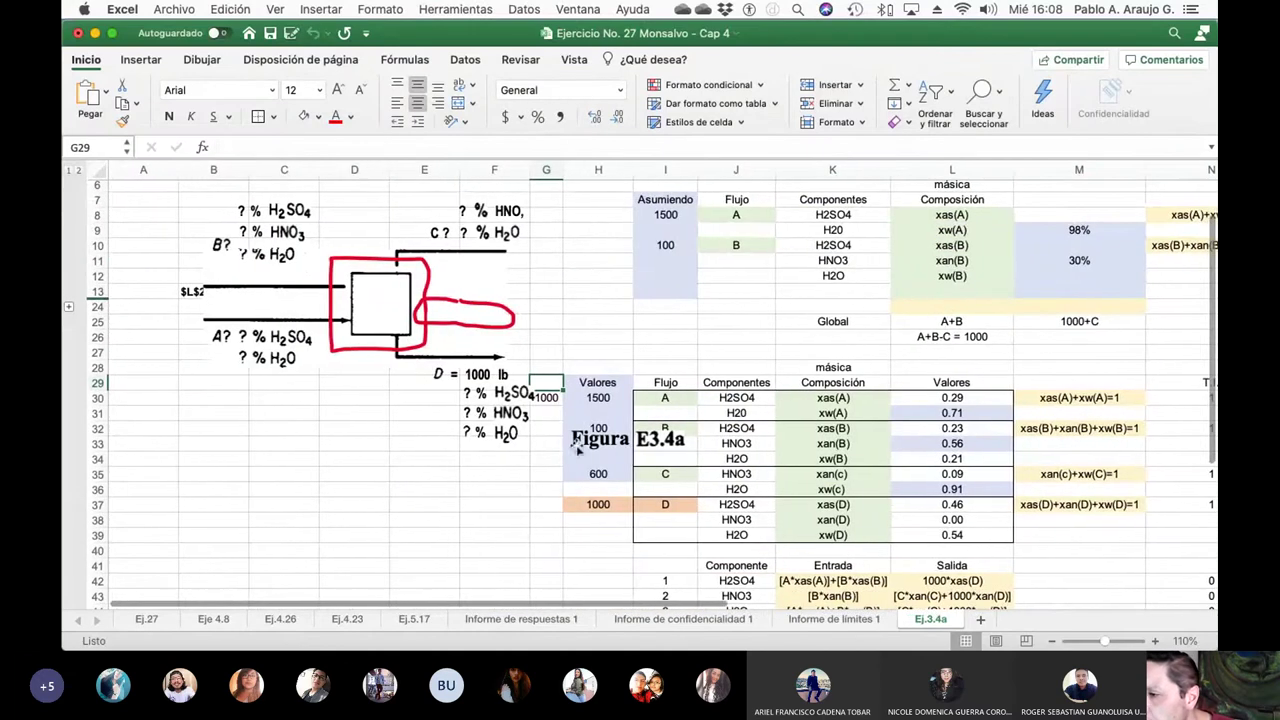
pyautogui.click(522, 414)
pyautogui.moveTo(522, 414)
pyautogui.mouseDown()
pyautogui.moveTo(412, 412)
pyautogui.moveTo(500, 414)
pyautogui.mouseUp()
pyautogui.scroll(-10, 677, 406)
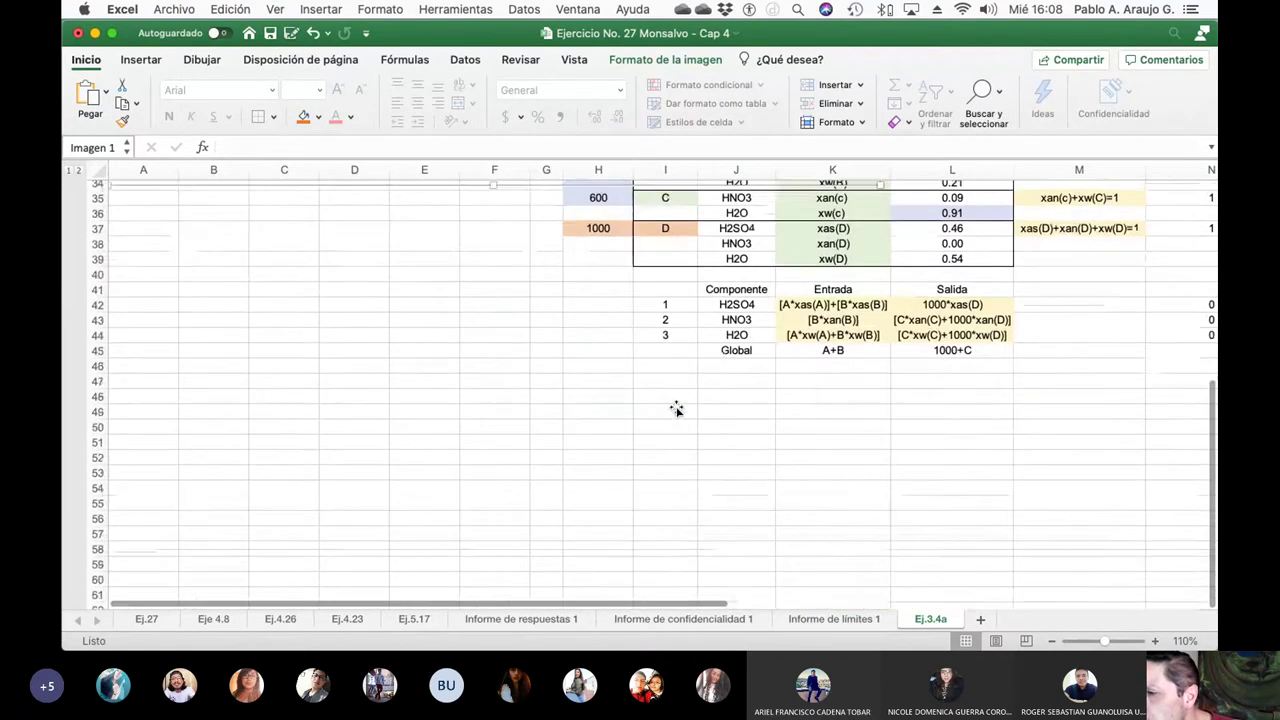
pyautogui.scroll(3, 677, 406)
pyautogui.hscroll(1, 677, 406)
pyautogui.scroll(3, 677, 410)
pyautogui.hscroll(2, 677, 410)
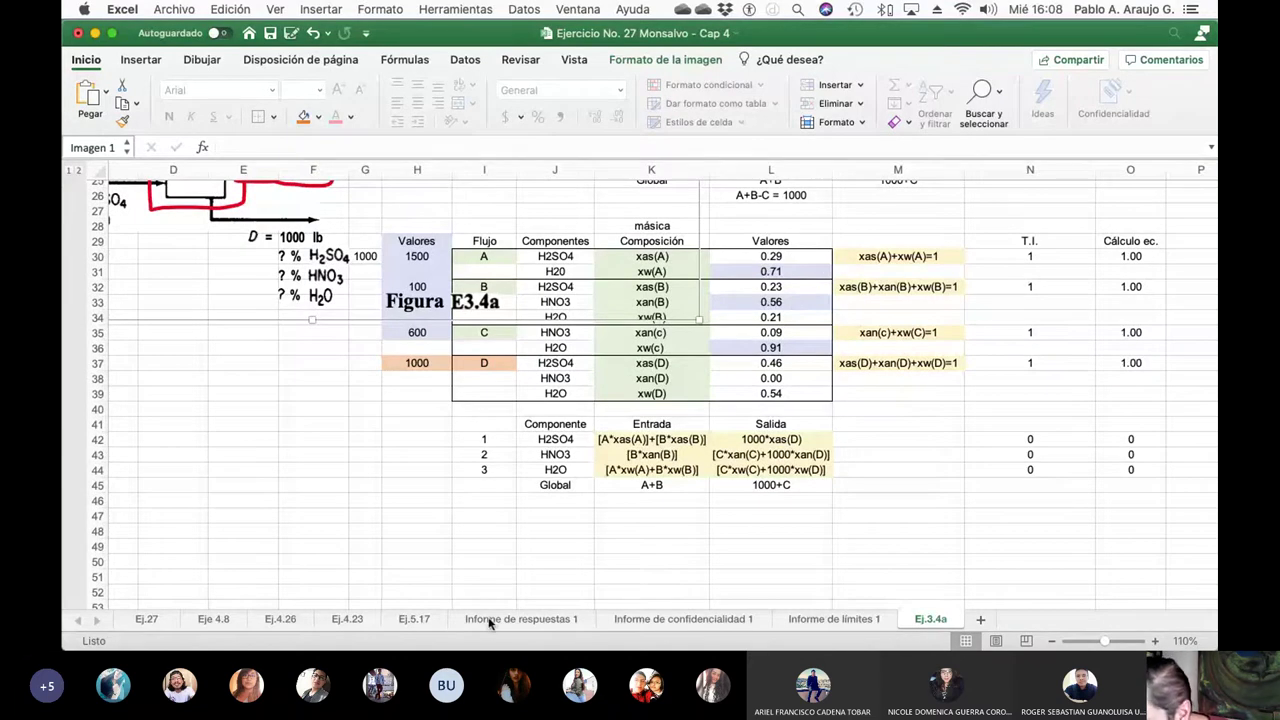
# Examine the Solver answer, sensitivity and limits report sheets one after another
pyautogui.click(490, 619)
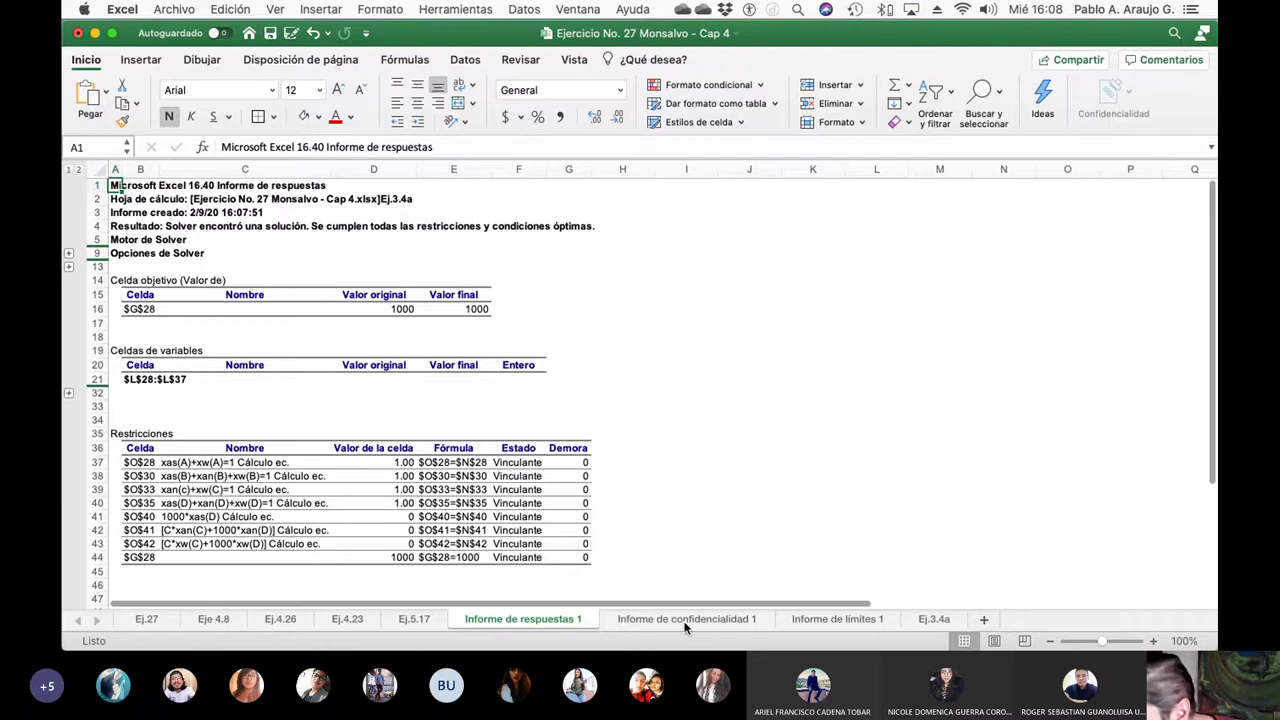
pyautogui.click(645, 620)
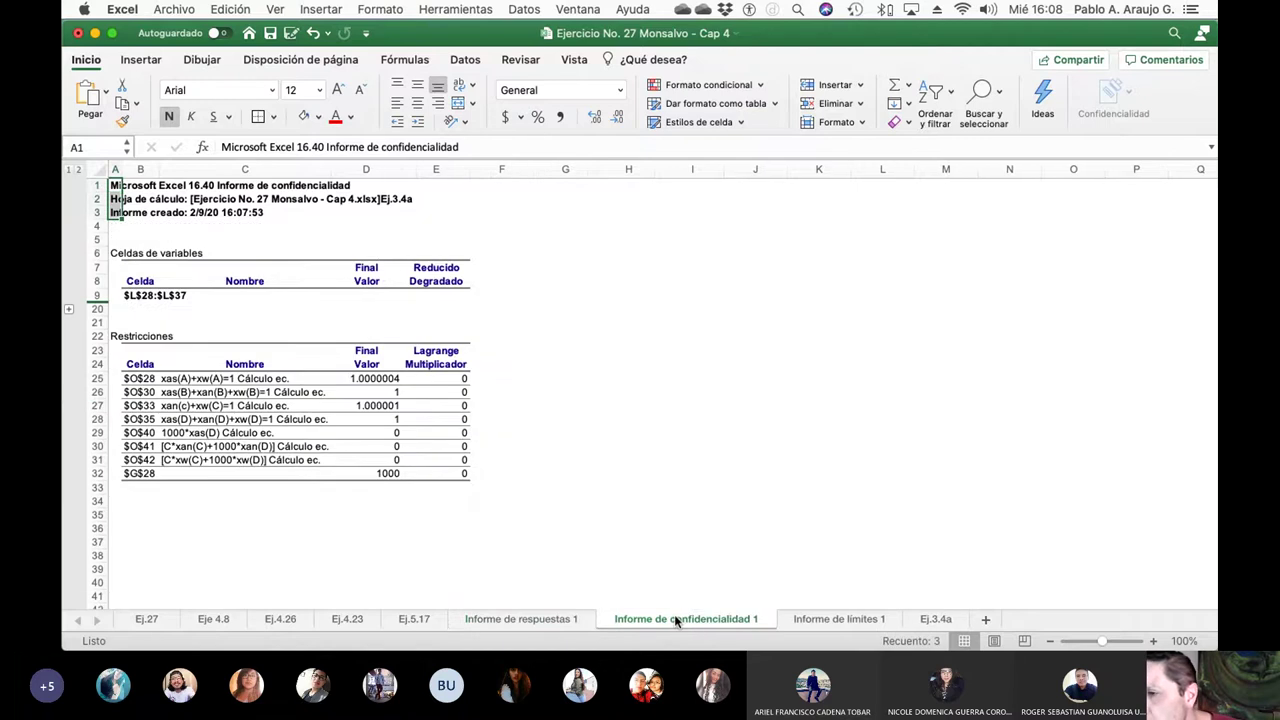
pyautogui.click(830, 620)
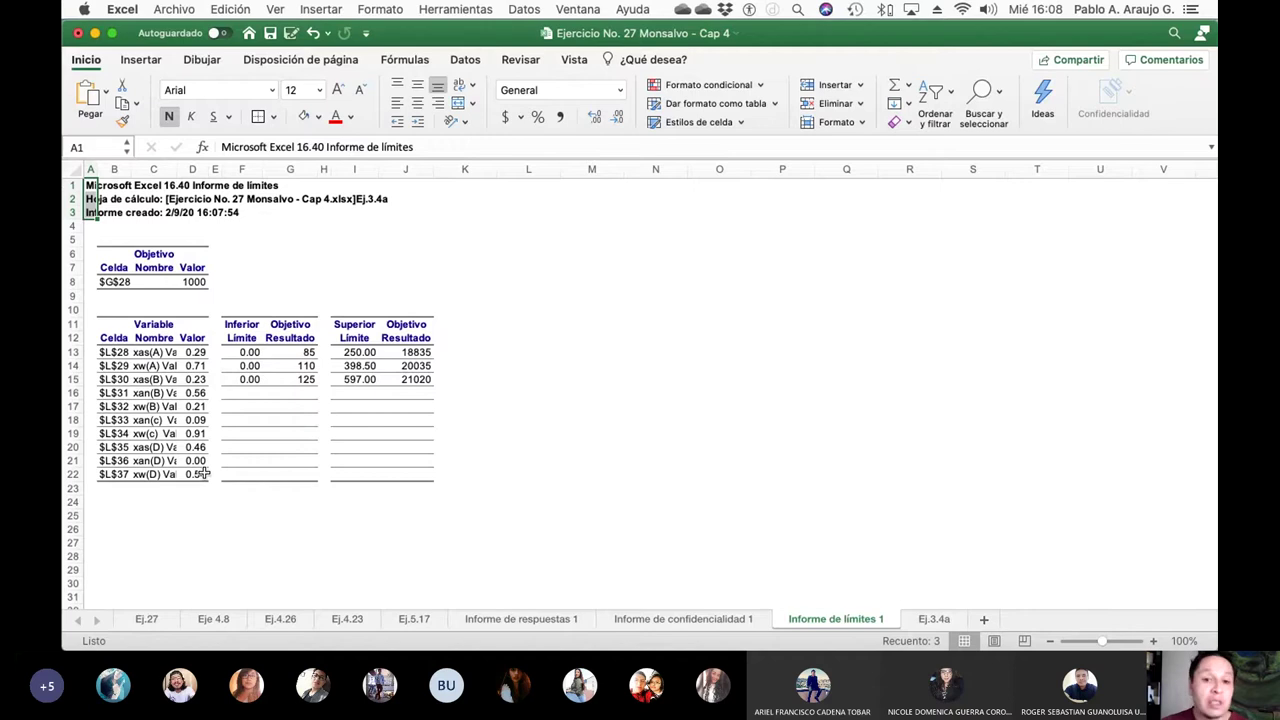
# Move the Ej.3.4a sheet directly after Ej.5.17, ahead of the three Solver reports
pyautogui.click(420, 619)
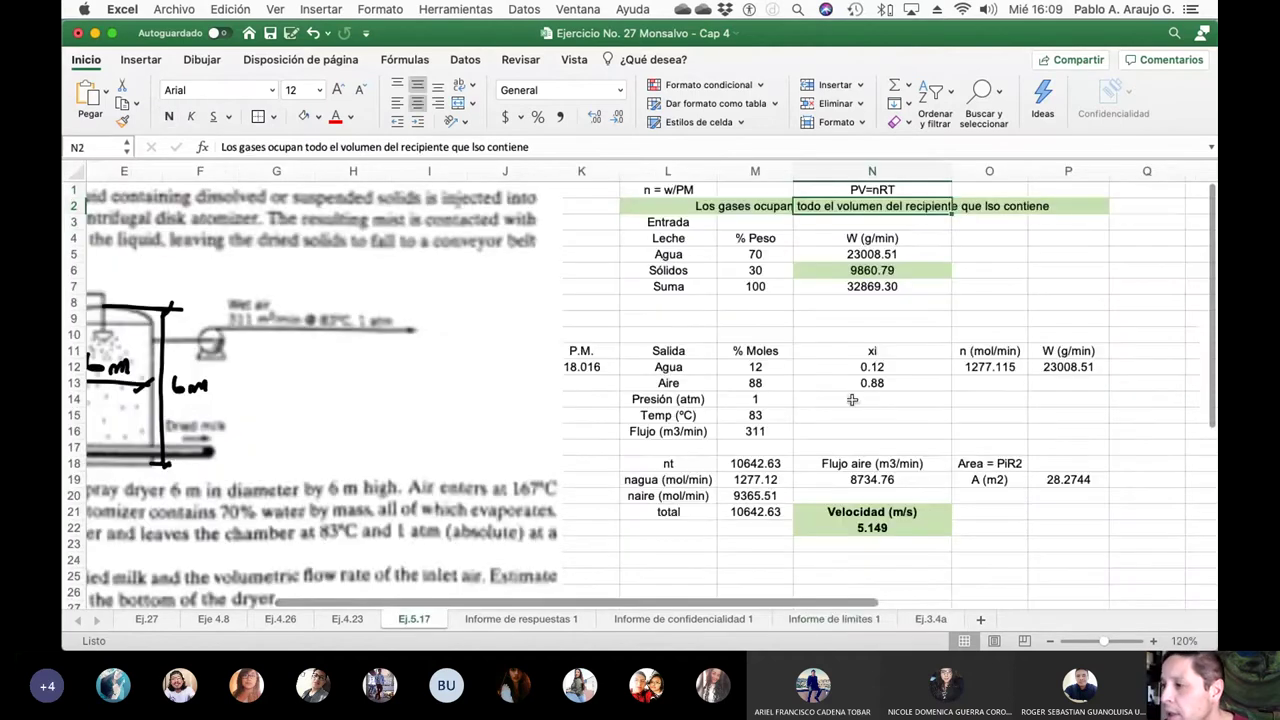
pyautogui.click(930, 619)
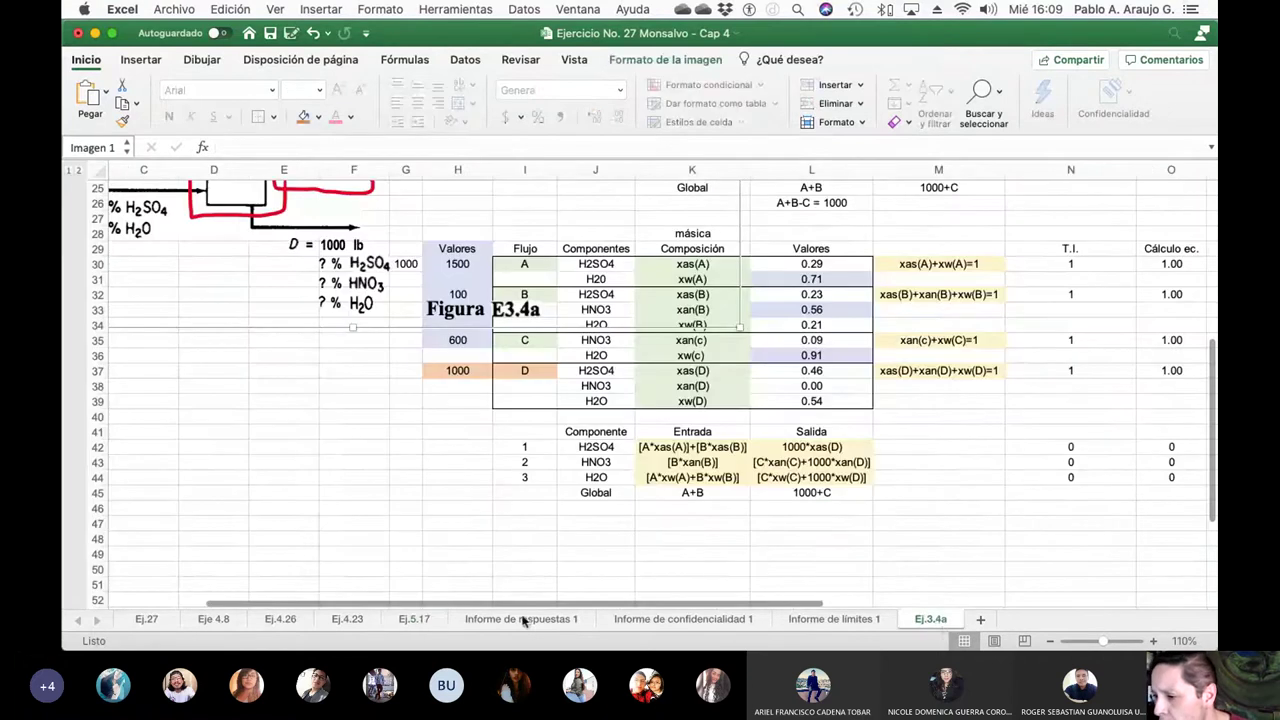
pyautogui.moveTo(455, 614); pyautogui.dragTo(458, 616)
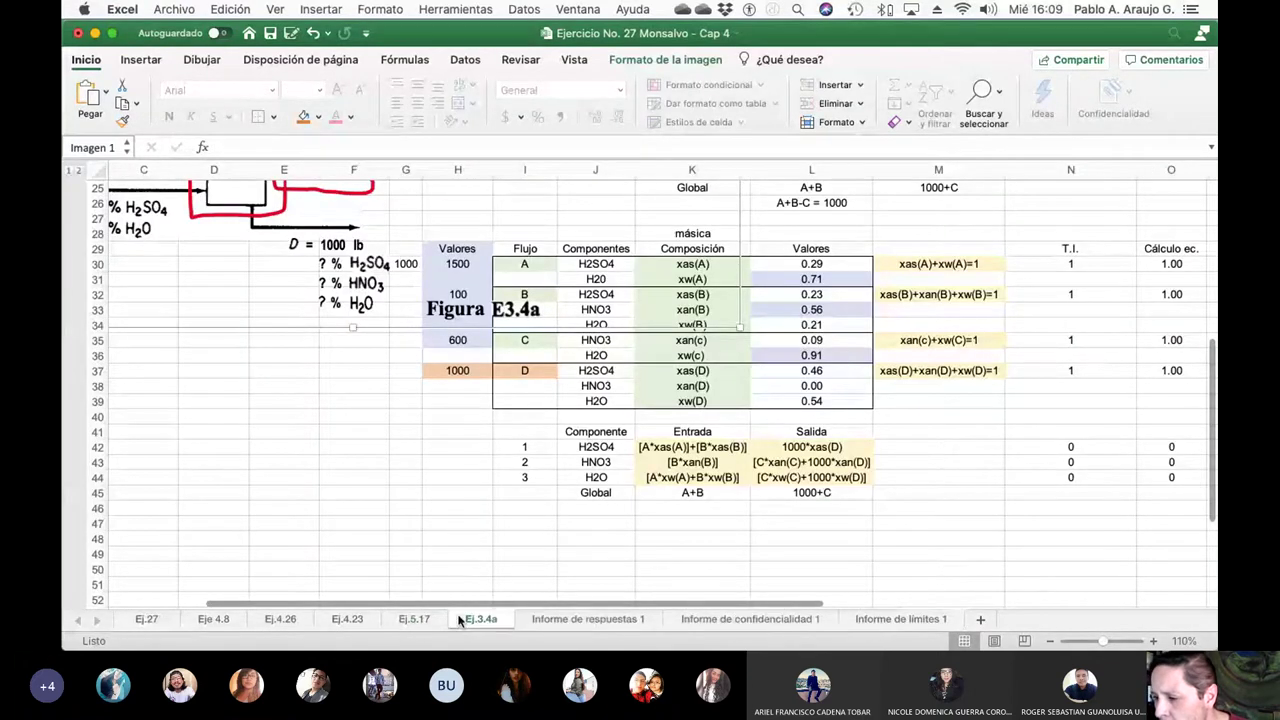
pyautogui.click(976, 444)
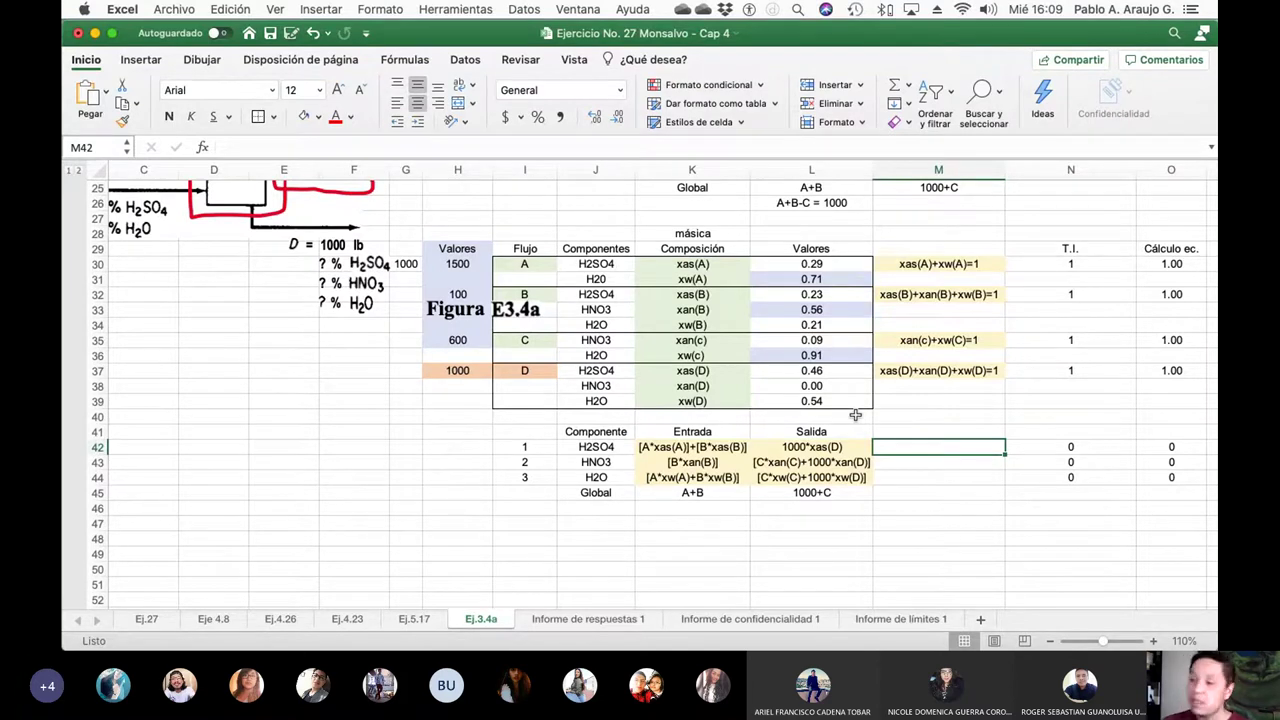
# Set the flow value of stream A in H30 to 100
pyautogui.click(470, 268)
pyautogui.click(457, 387)
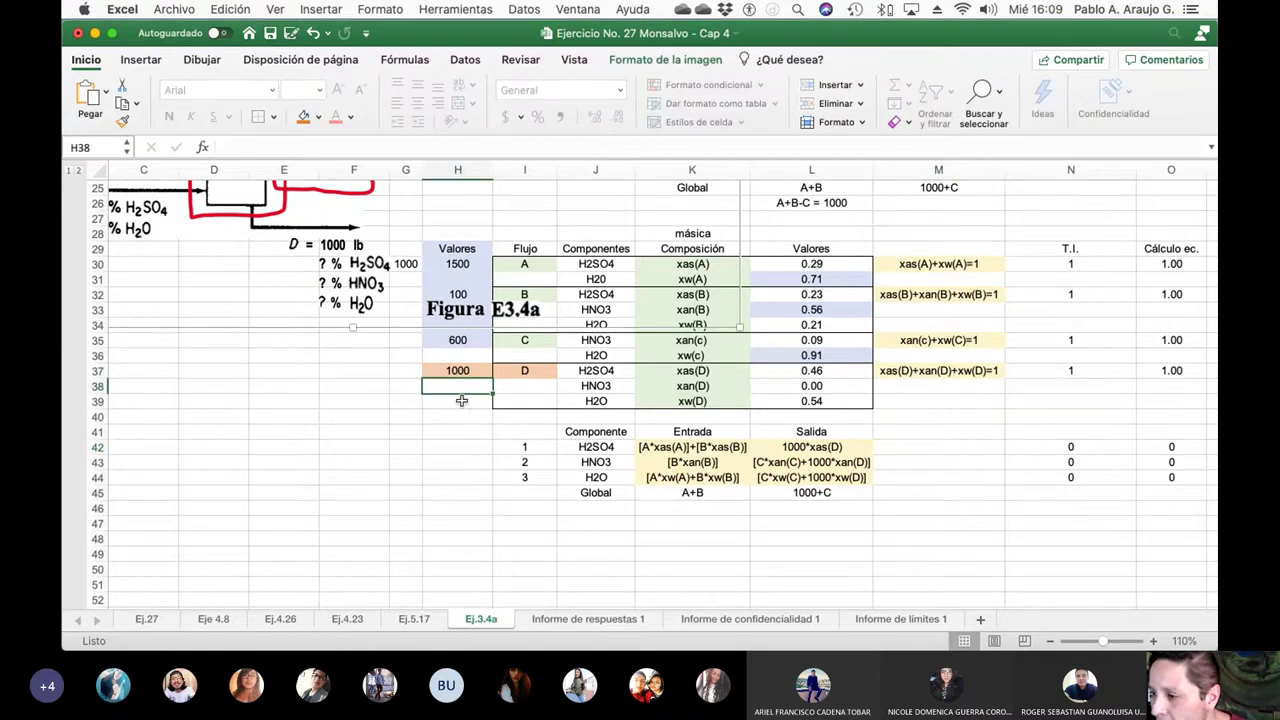
pyautogui.press('Up')
pyautogui.press('Up')
pyautogui.press('Up')
pyautogui.press('Up')
pyautogui.press('Up')
pyautogui.press('Up')
pyautogui.press('Up')
pyautogui.press('Up')
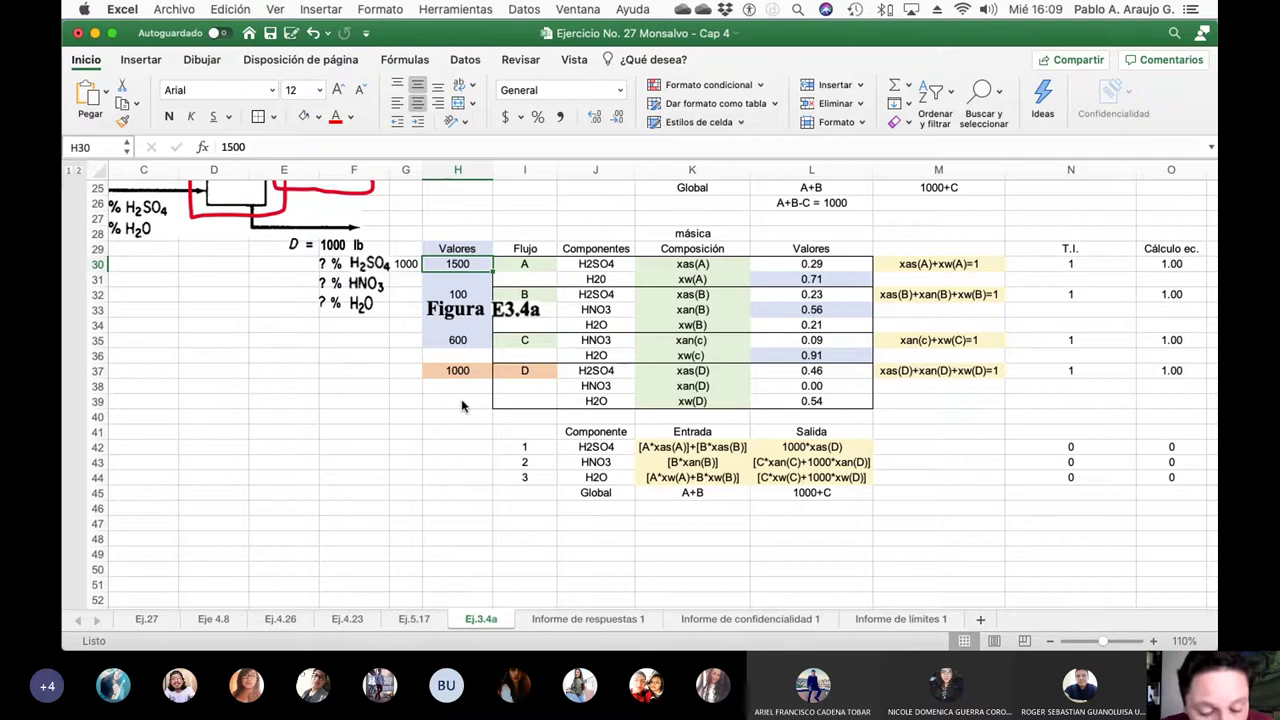
pyautogui.write('100')
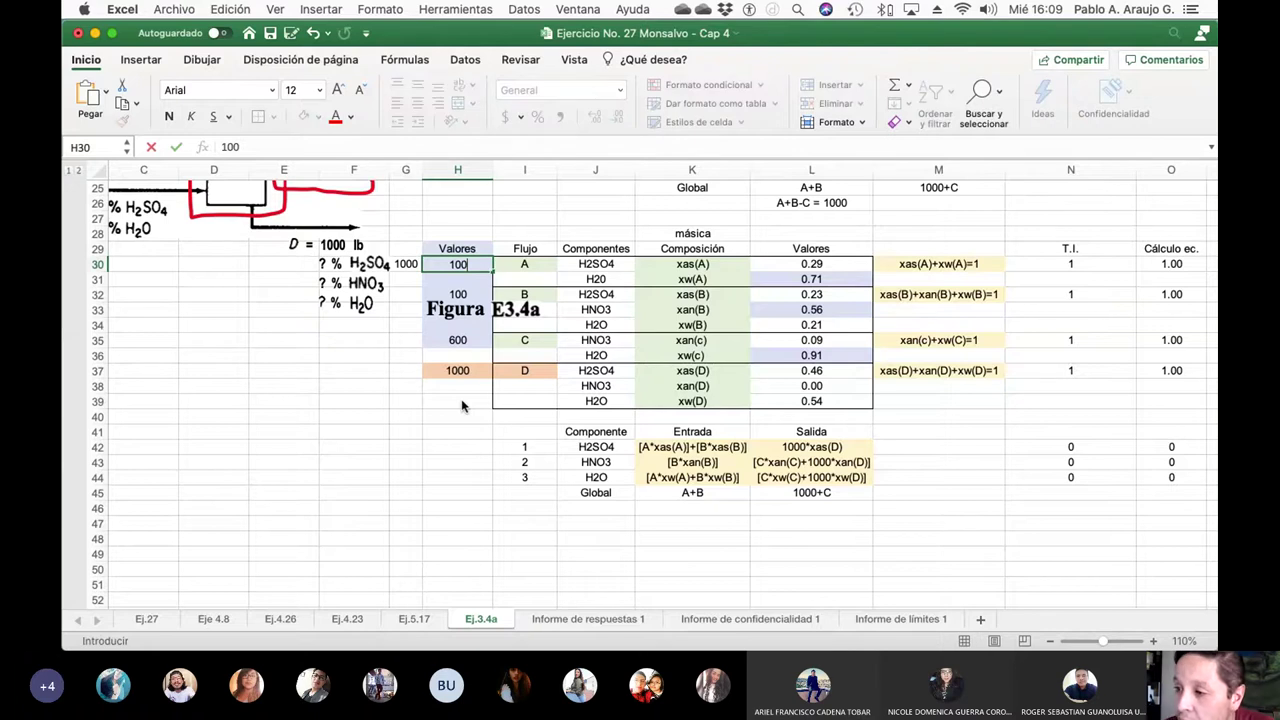
pyautogui.press('Return')
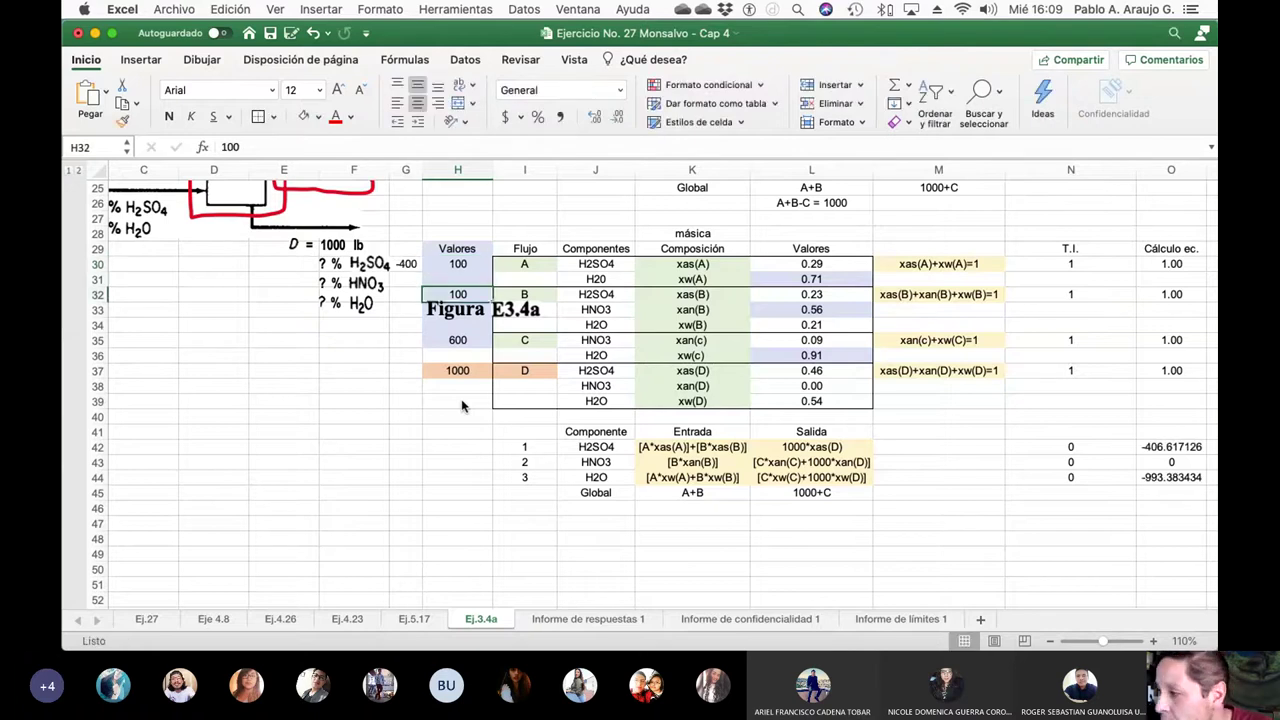
# Set the flow value of stream C in H35 to 500
pyautogui.press('Down')
pyautogui.press('Down')
pyautogui.press('Down')
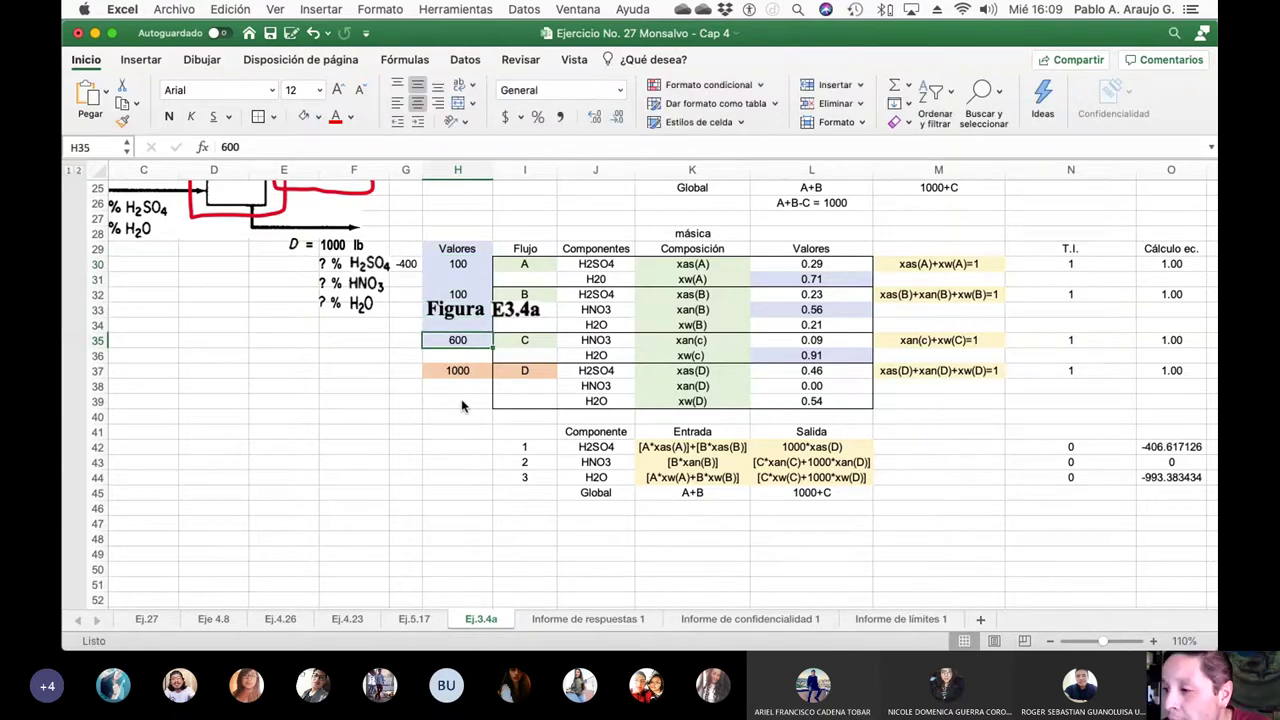
pyautogui.write('500')
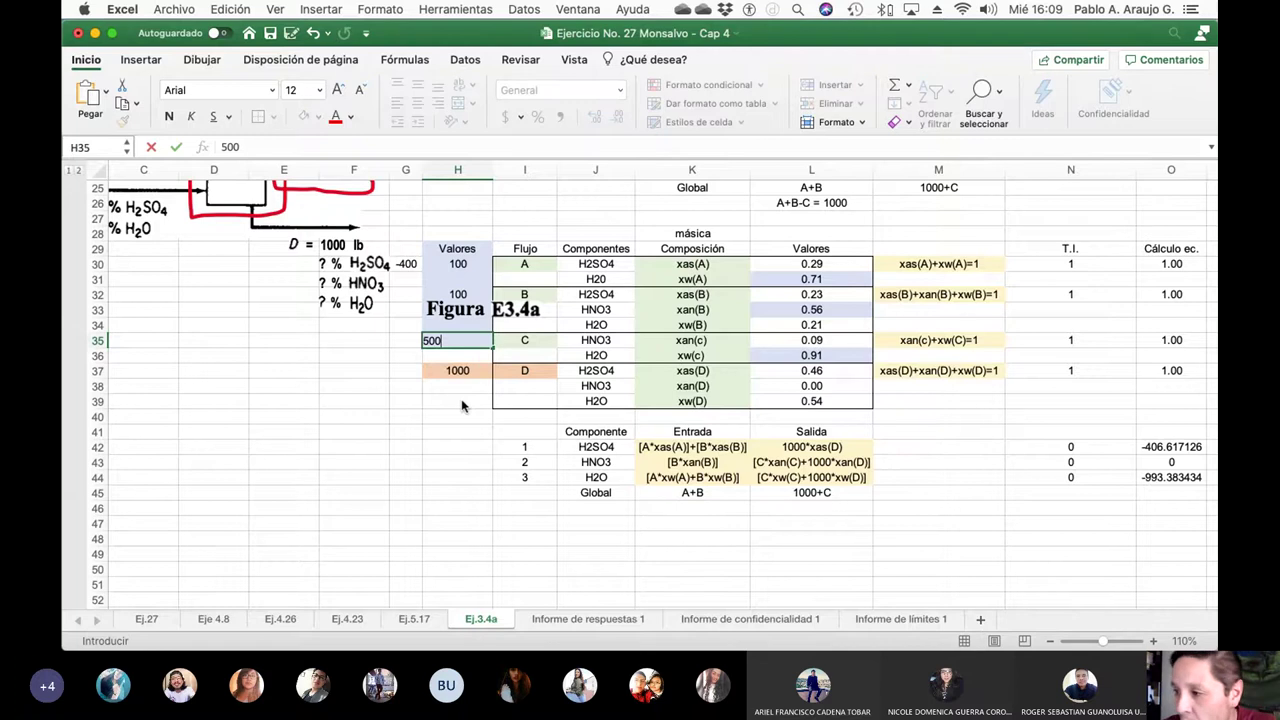
pyautogui.press('Return')
# Reset all the mass composition values of streams A to D in L30:L39 to 0
pyautogui.press('Right')
pyautogui.press('Right')
pyautogui.press('Right')
pyautogui.press('Right')
pyautogui.press('Right')
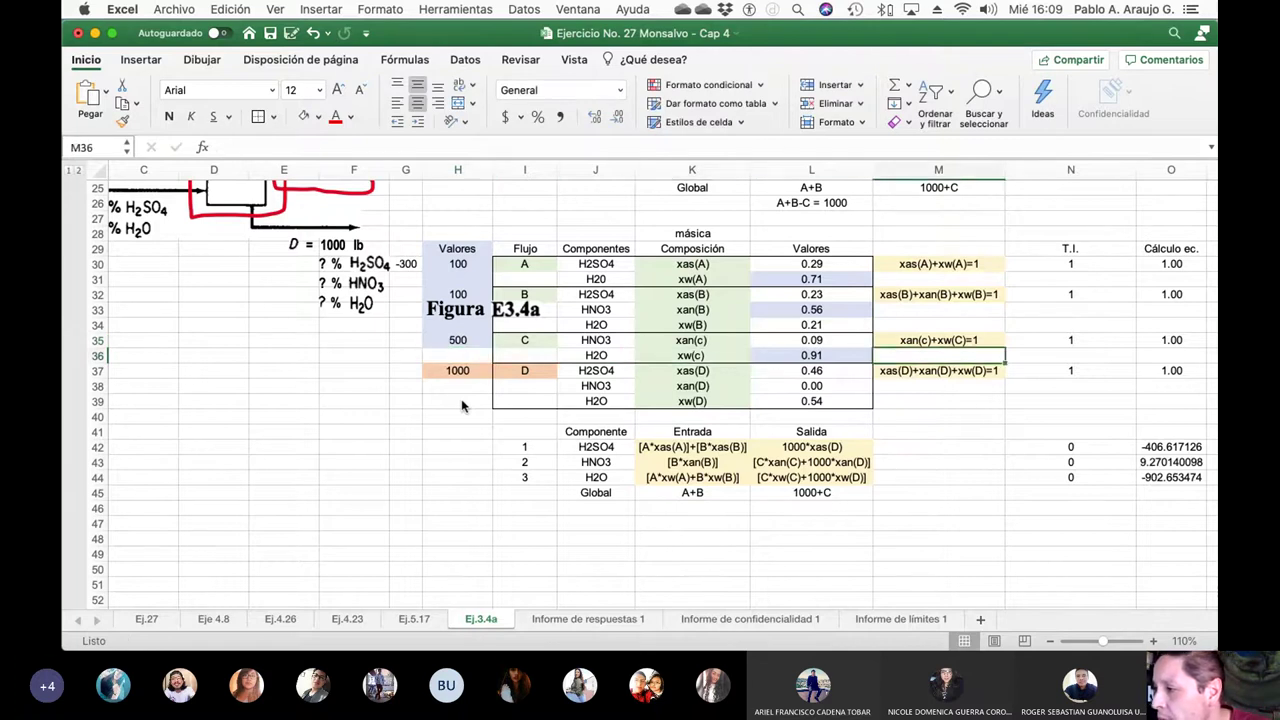
pyautogui.press('Left')
pyautogui.press('Down')
pyautogui.press('Down')
pyautogui.press('Down')
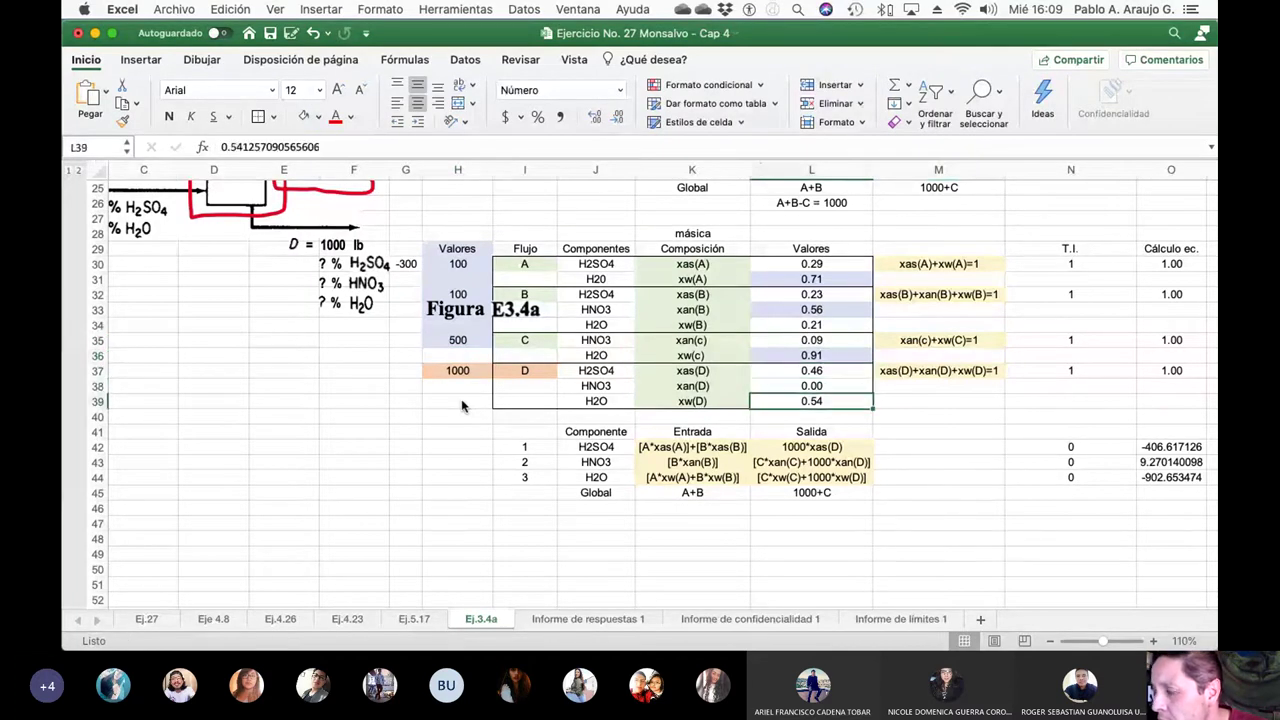
pyautogui.write('0')
pyautogui.press('Up')
pyautogui.press('Up')
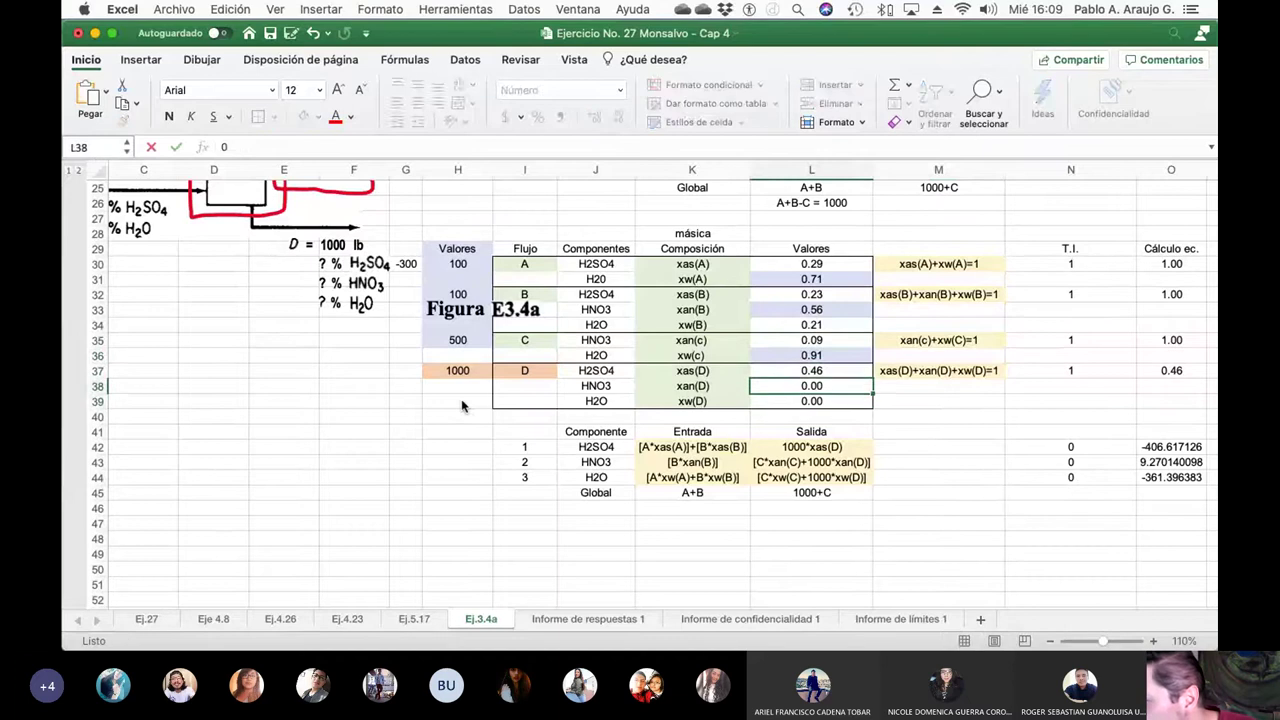
pyautogui.write('0')
pyautogui.press('Up')
pyautogui.write('0')
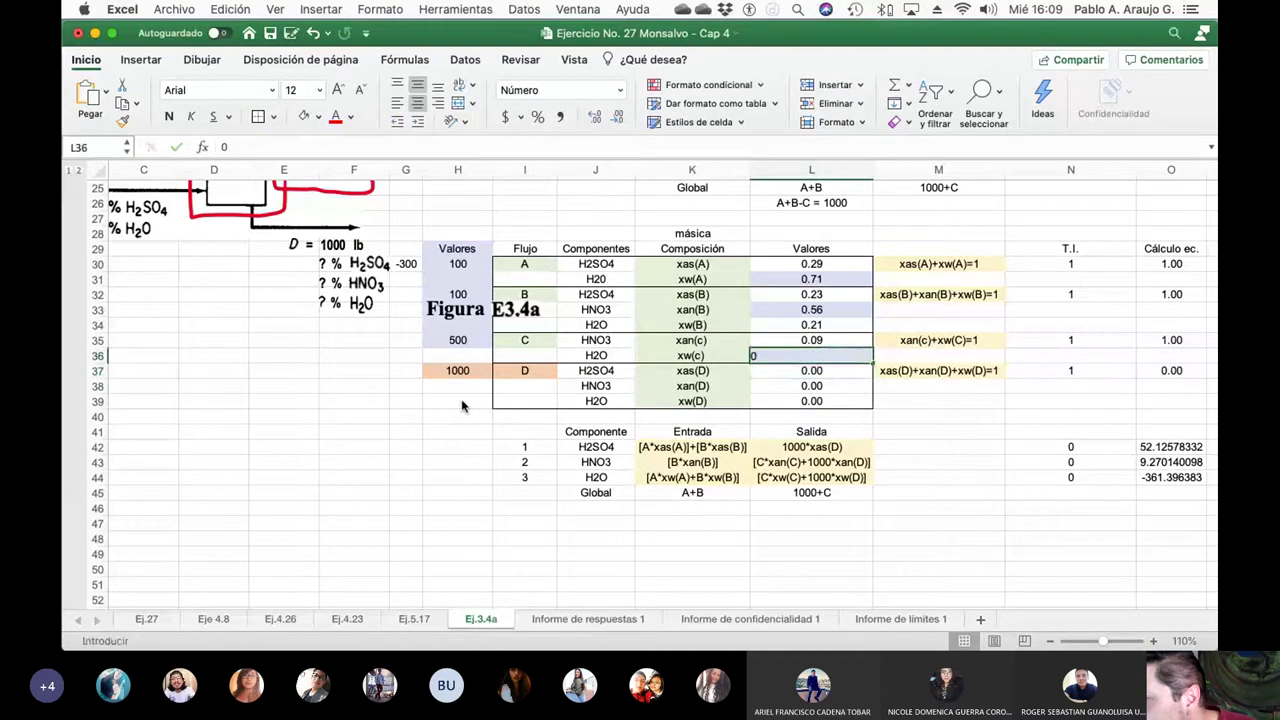
pyautogui.press('Up')
pyautogui.write('0')
pyautogui.press('Up')
pyautogui.write('0')
pyautogui.press('Up')
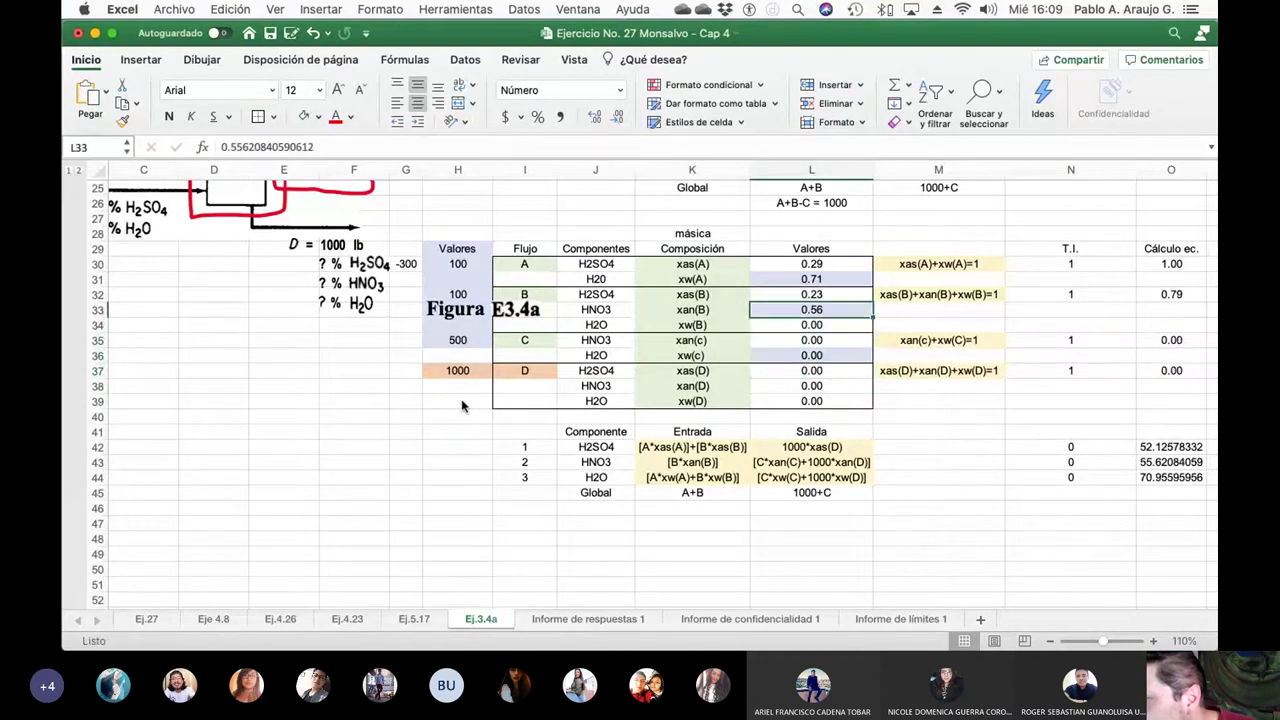
pyautogui.write('0')
pyautogui.press('Up')
pyautogui.write('0')
pyautogui.press('Up')
pyautogui.write('0')
pyautogui.press('Up')
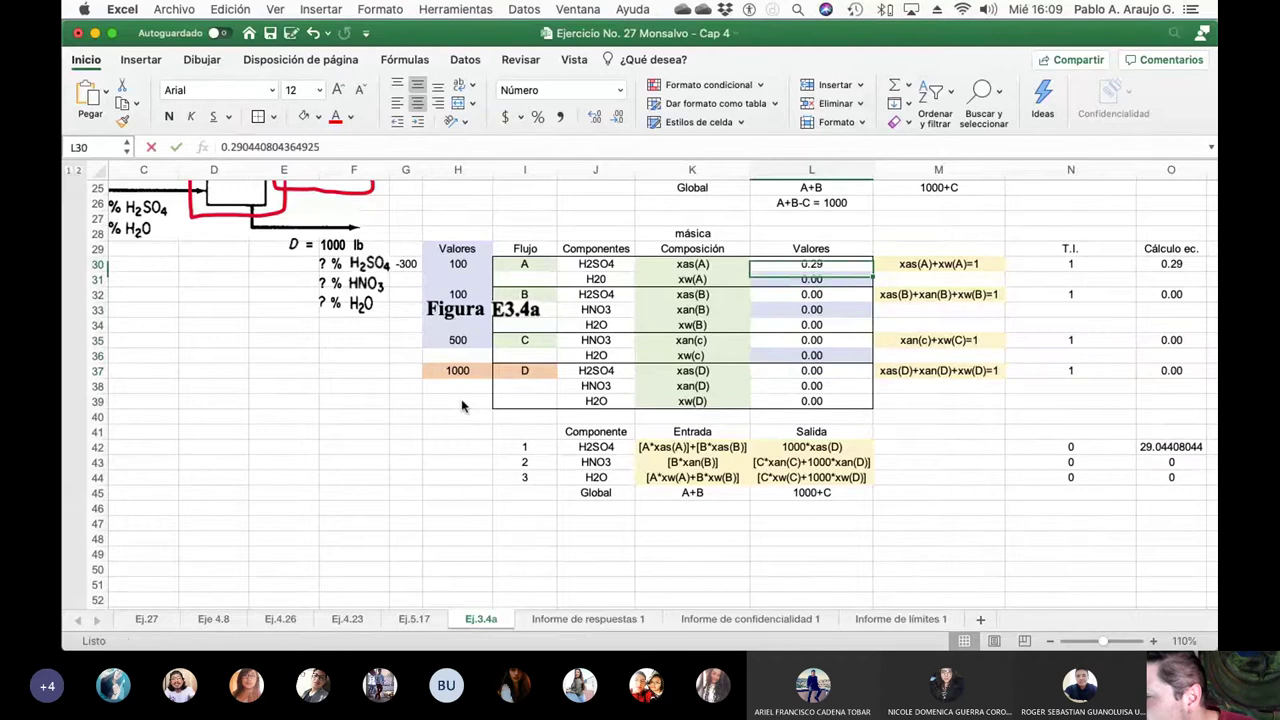
pyautogui.write('0')
pyautogui.press('Up')
# Review the assumed flow values in column H and the composition sum equations of streams A to D
pyautogui.press('Right')
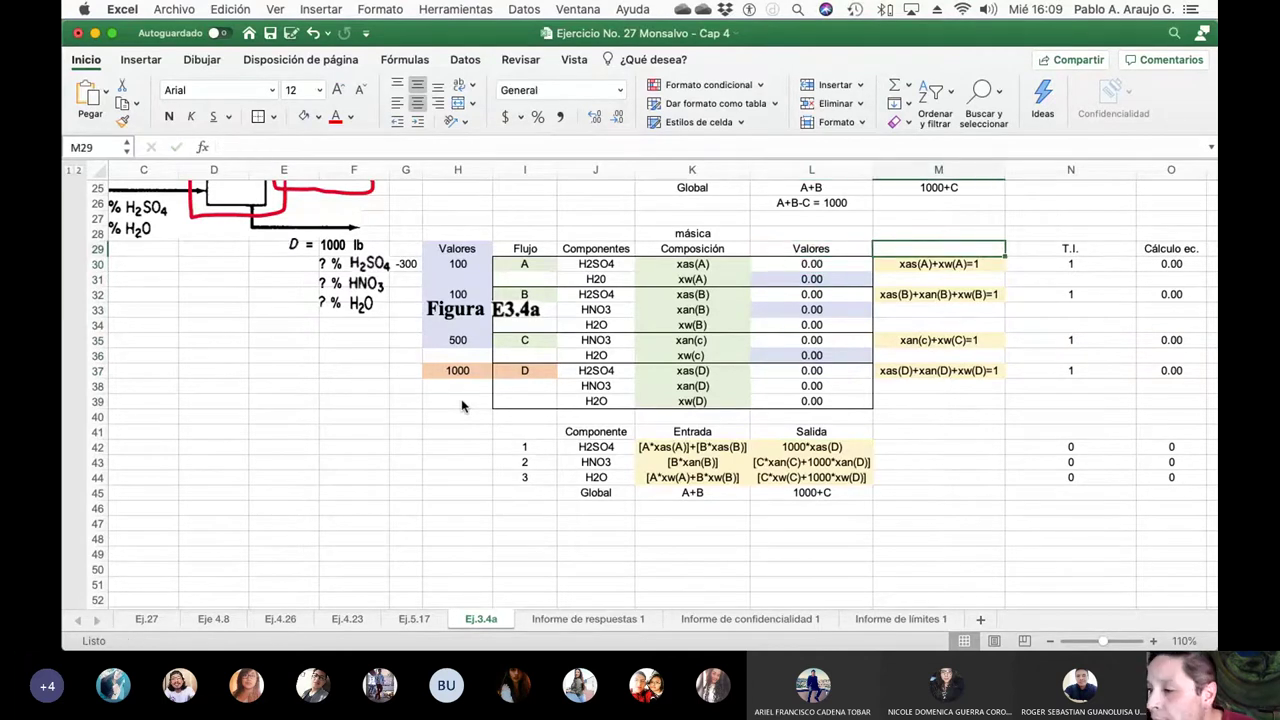
pyautogui.press('Left')
pyautogui.press('Left')
pyautogui.press('Left')
pyautogui.press('Left')
pyautogui.press('Down')
pyautogui.press('Down')
pyautogui.press('Down')
pyautogui.press('Down')
pyautogui.press('Down')
pyautogui.press('Down')
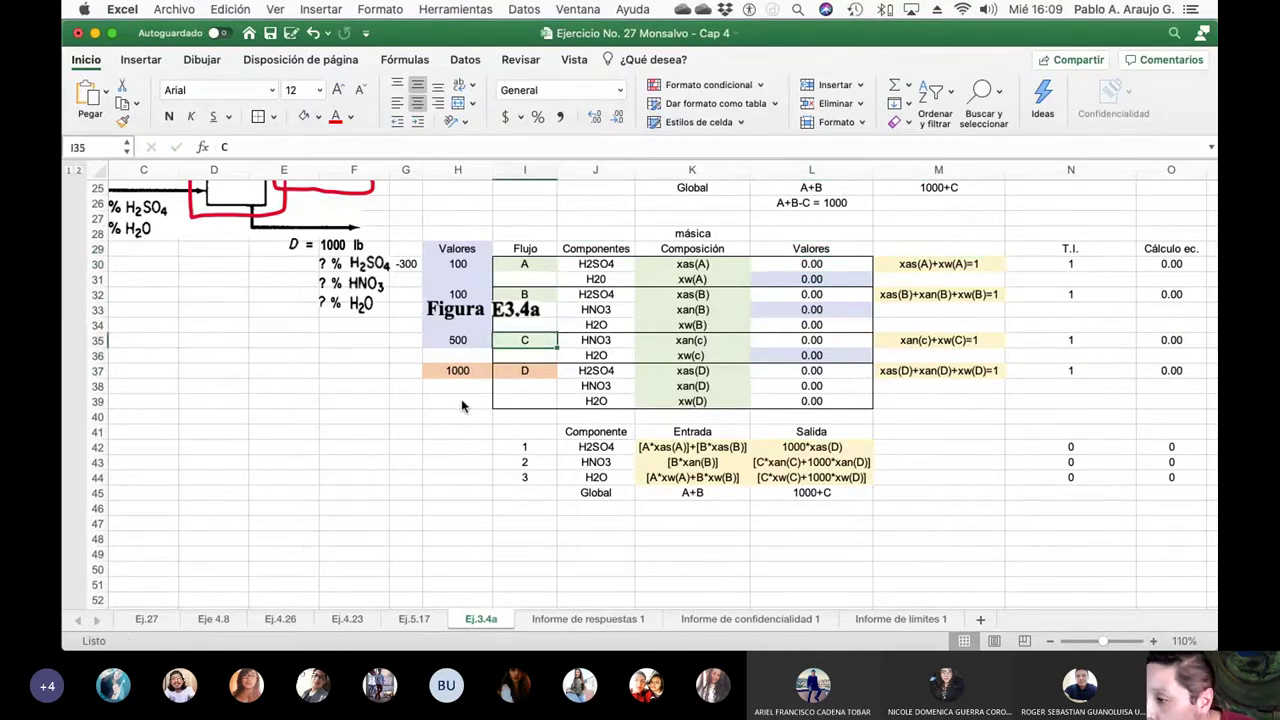
pyautogui.press('Down')
pyautogui.press('Down')
pyautogui.press('Left')
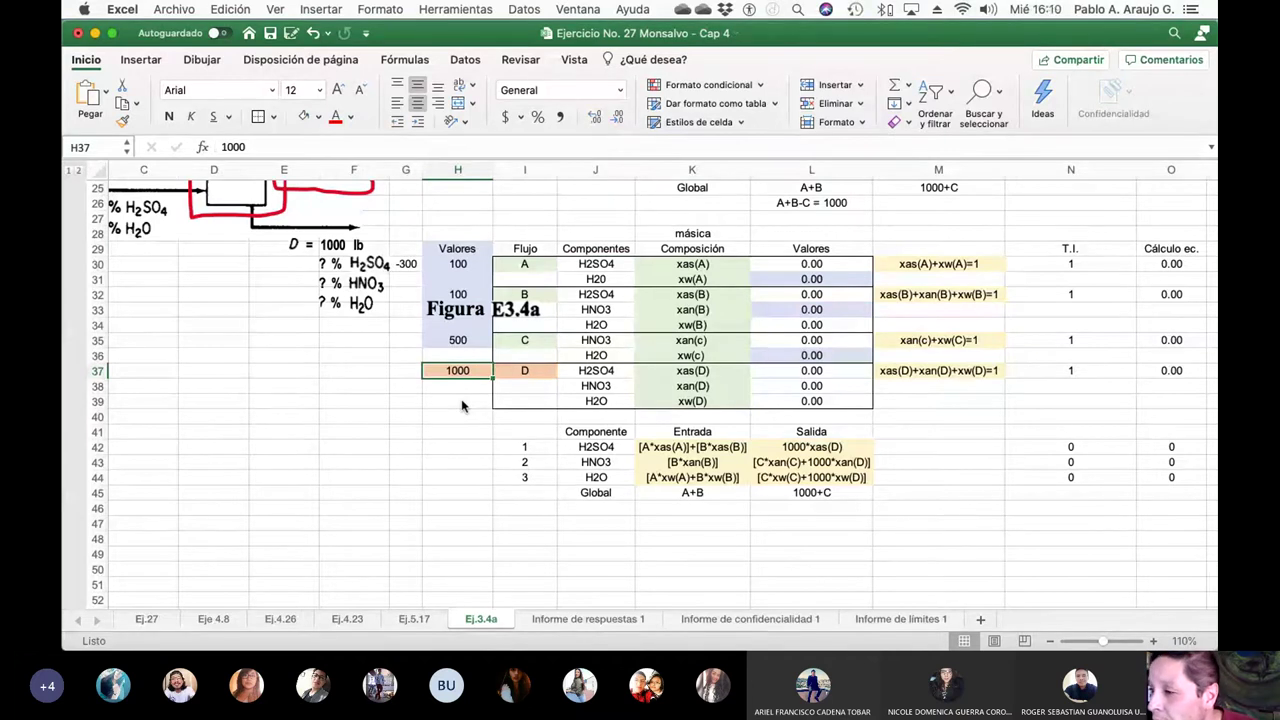
pyautogui.press('Right')
pyautogui.press('Right')
pyautogui.press('Right')
pyautogui.press('Right')
pyautogui.press('Right')
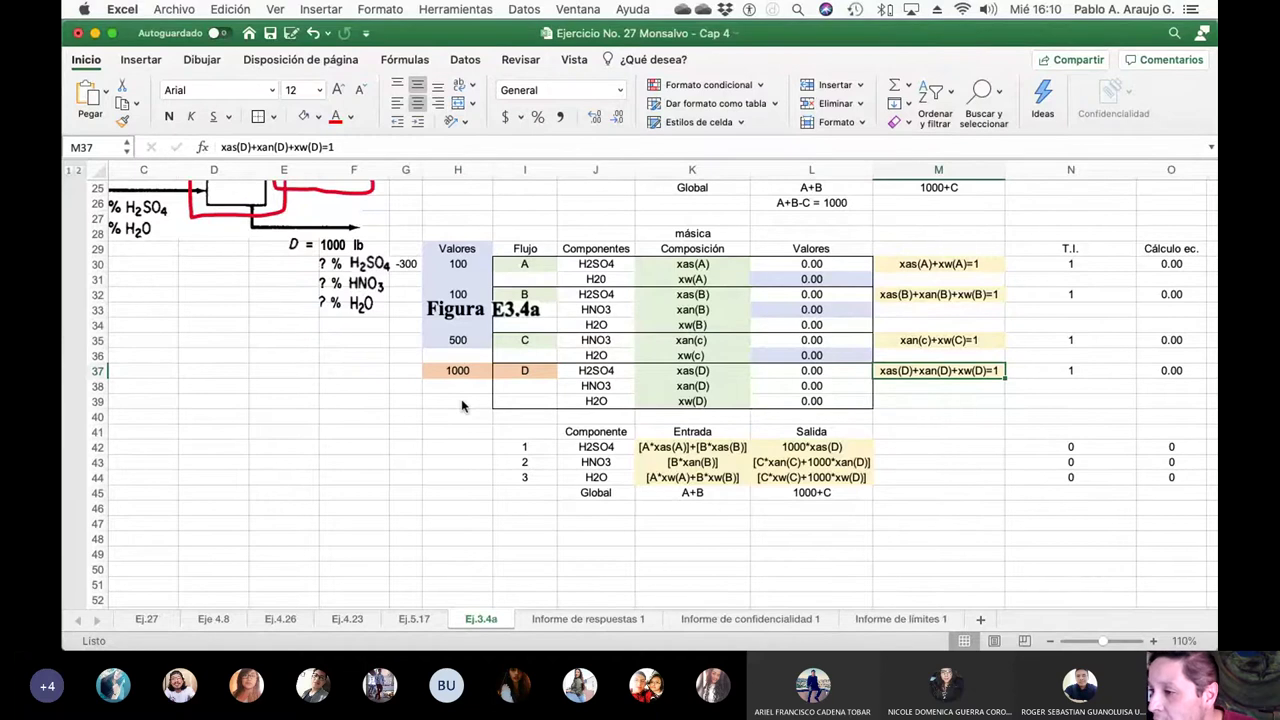
pyautogui.press('Down')
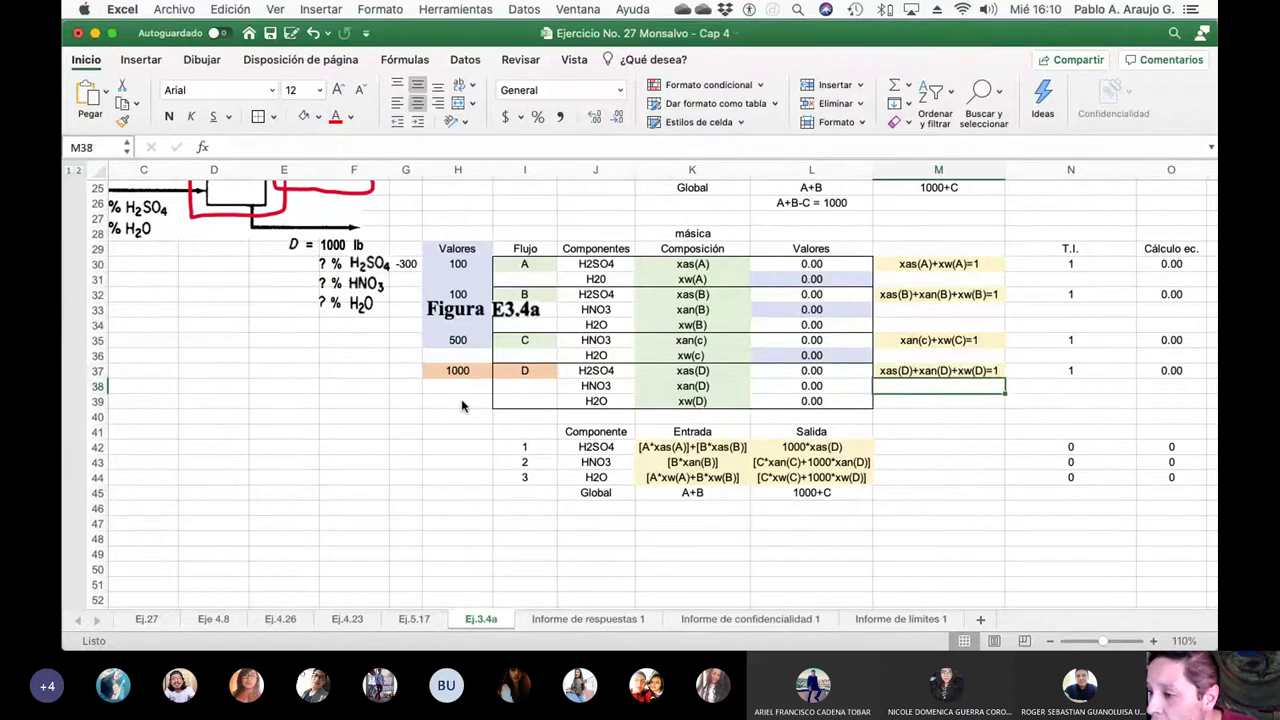
pyautogui.press('Left')
pyautogui.press('Left')
pyautogui.press('Left')
pyautogui.press('Left')
pyautogui.press('Up')
pyautogui.press('Up')
pyautogui.press('Up')
pyautogui.press('Up')
pyautogui.press('Up')
pyautogui.press('Up')
pyautogui.press('Up')
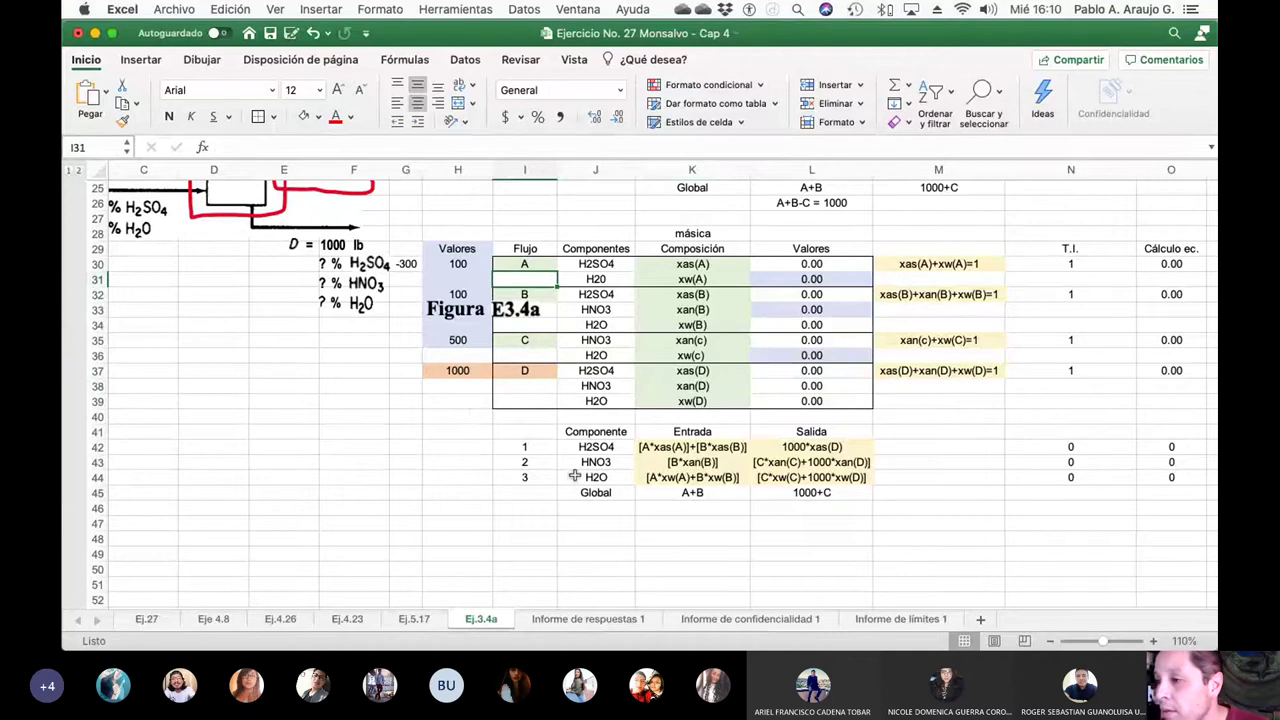
# Shrink the Figura E3.4a process diagram picture so that it clears the flow values table
pyautogui.click(703, 343)
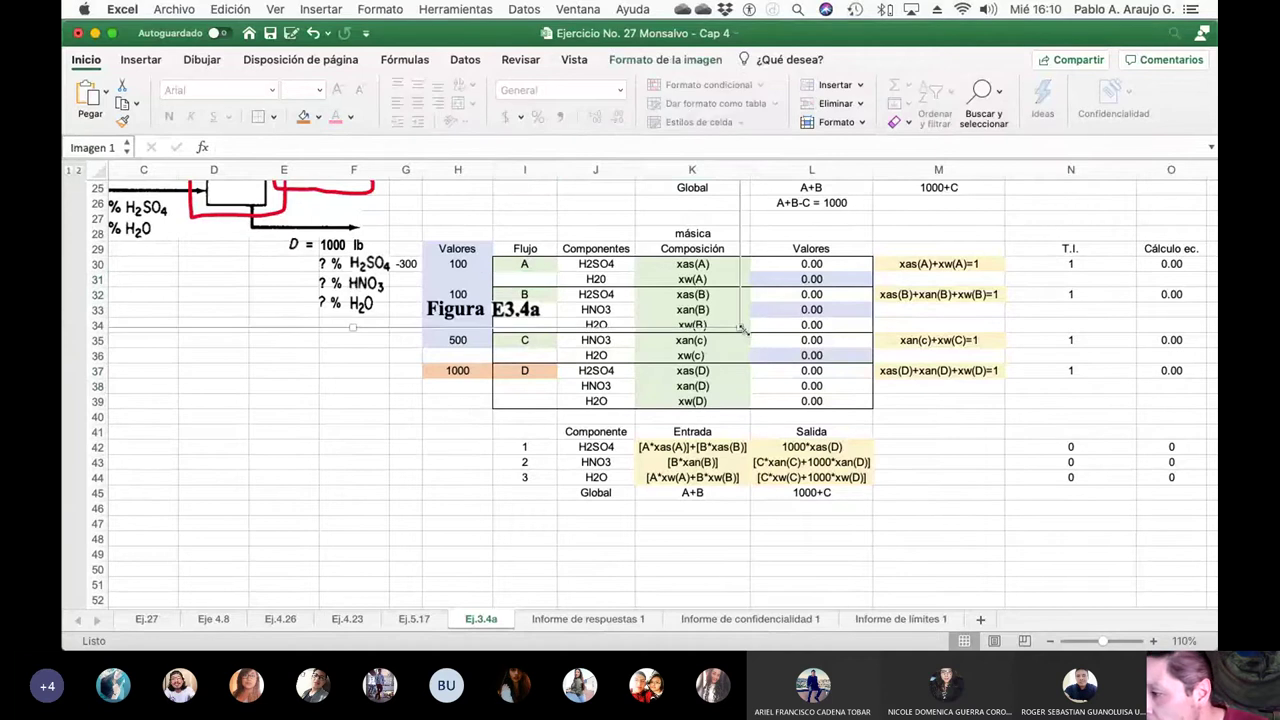
pyautogui.moveTo(740, 327); pyautogui.dragTo(449, 188)
pyautogui.scroll(-8, 769, 402)
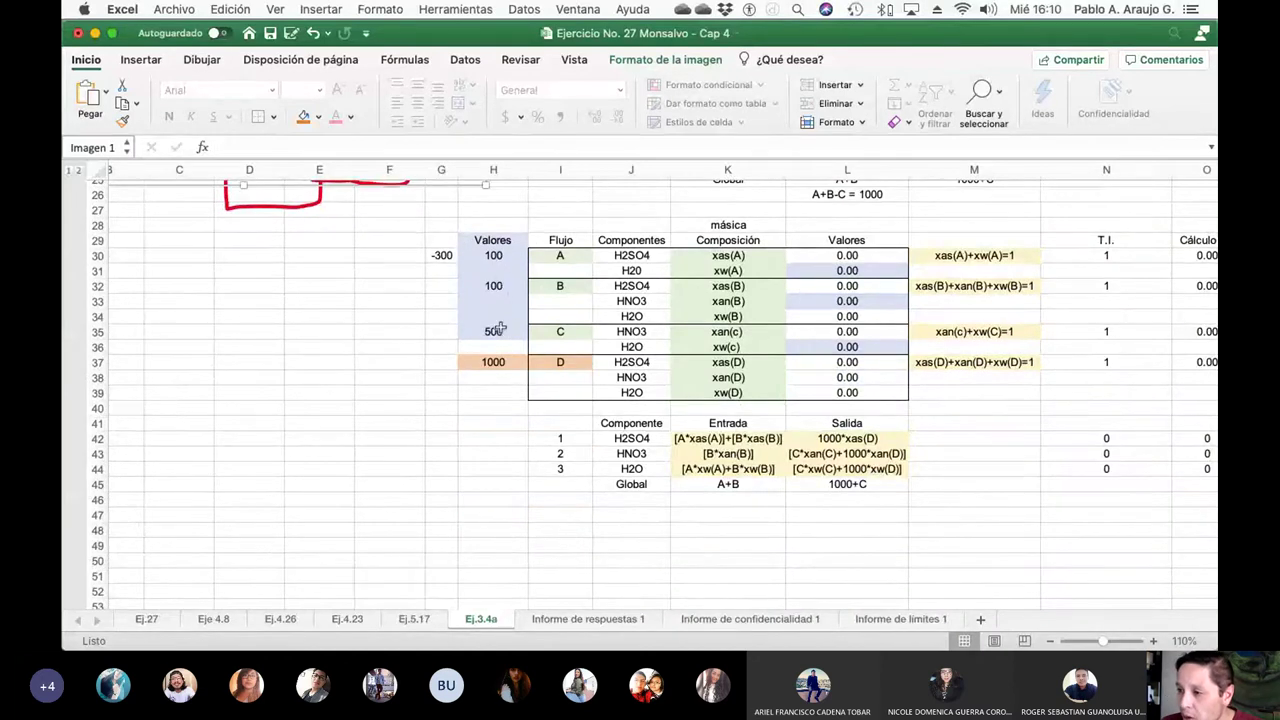
# Try to run Solver with objective cell $G$28 at a value of 1000 and variable cells $L$28:$L$37
pyautogui.hscroll(2, 775, 380)
pyautogui.hscroll(1, 775, 380)
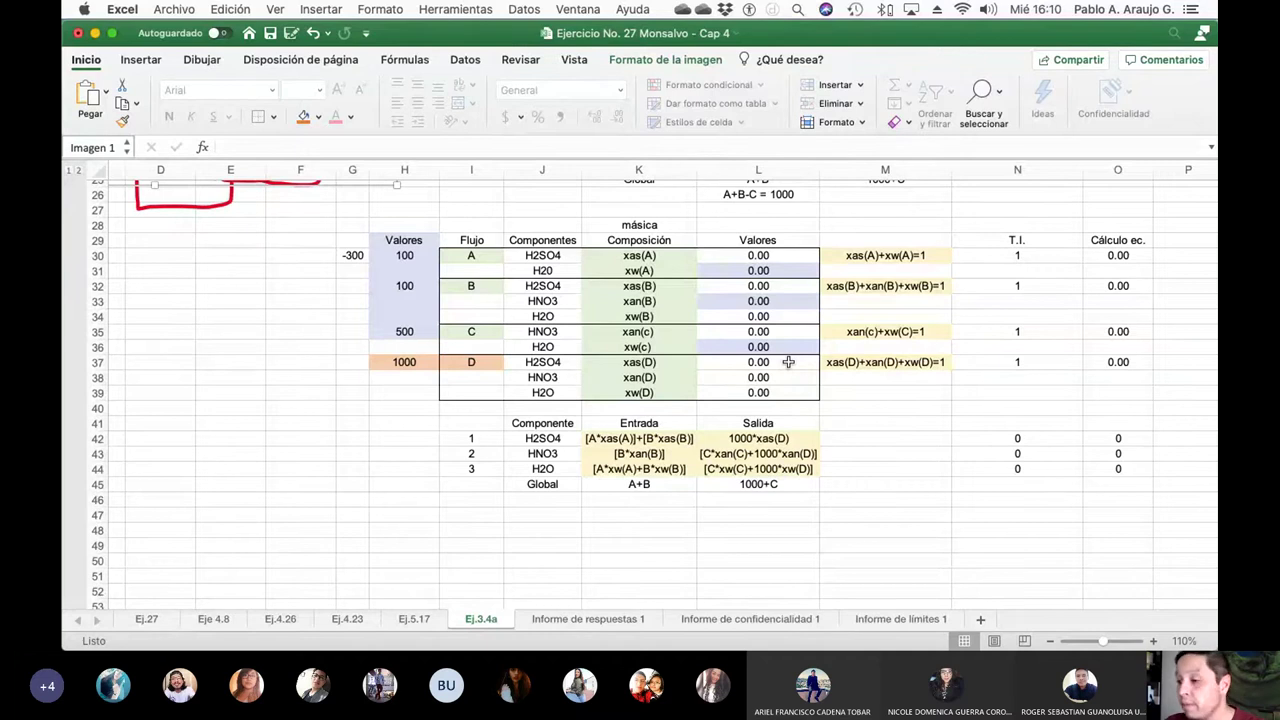
pyautogui.click(476, 10)
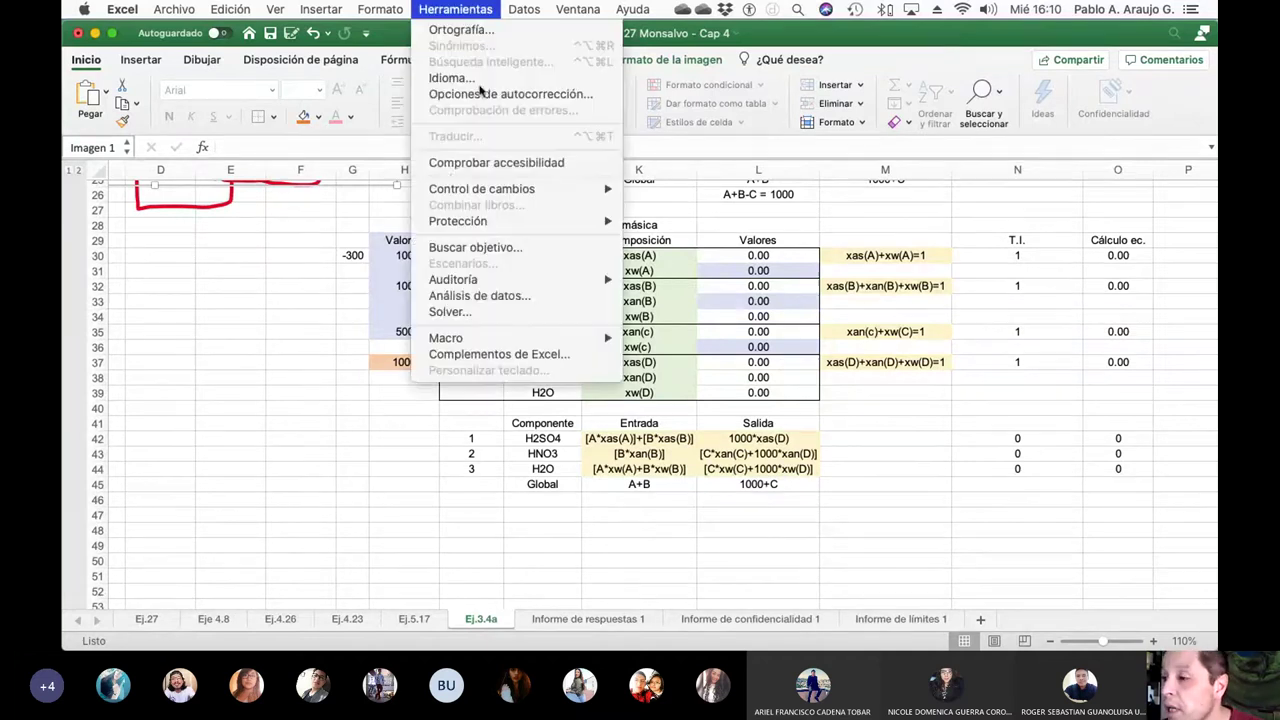
pyautogui.click(510, 314)
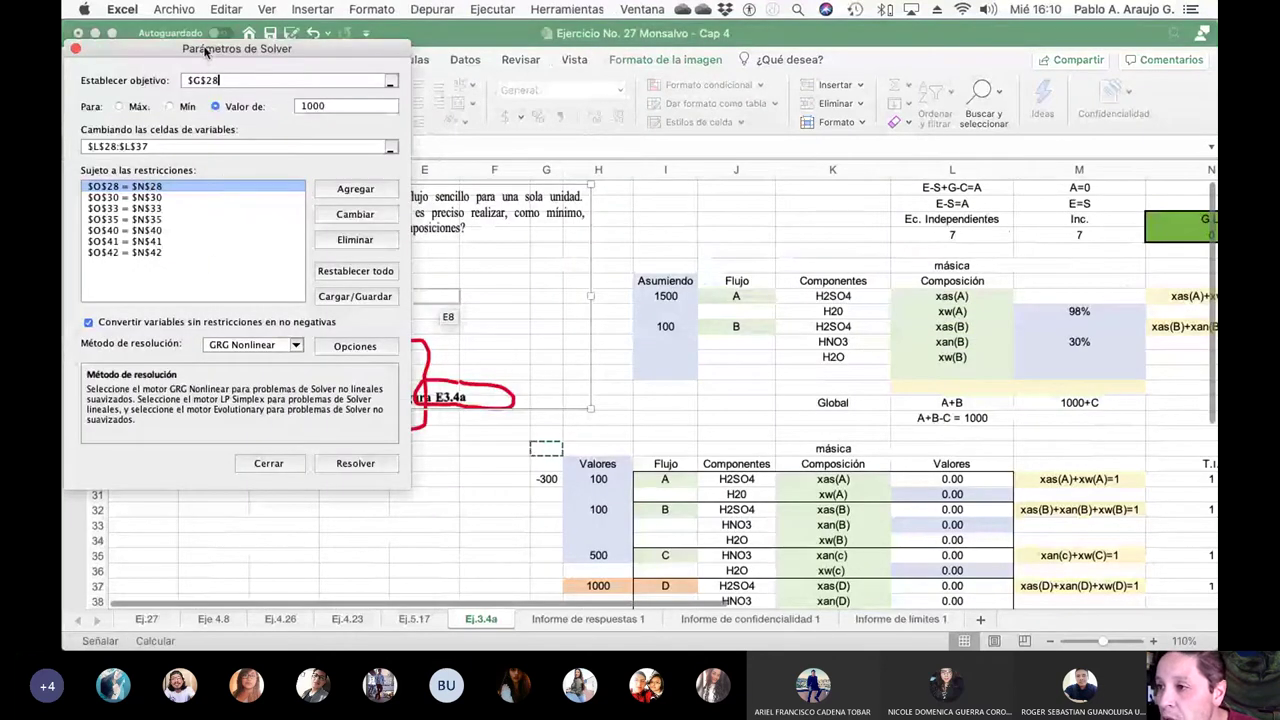
pyautogui.moveTo(205, 52); pyautogui.dragTo(785, 50)
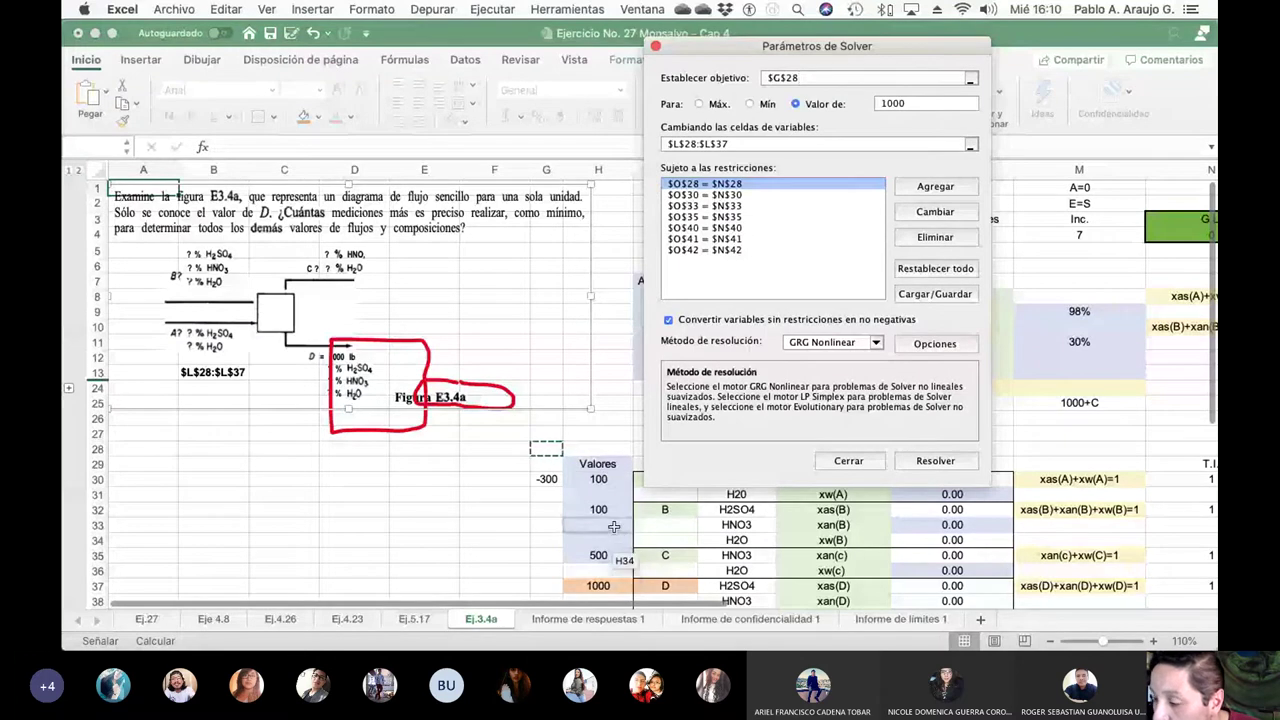
pyautogui.click(940, 461)
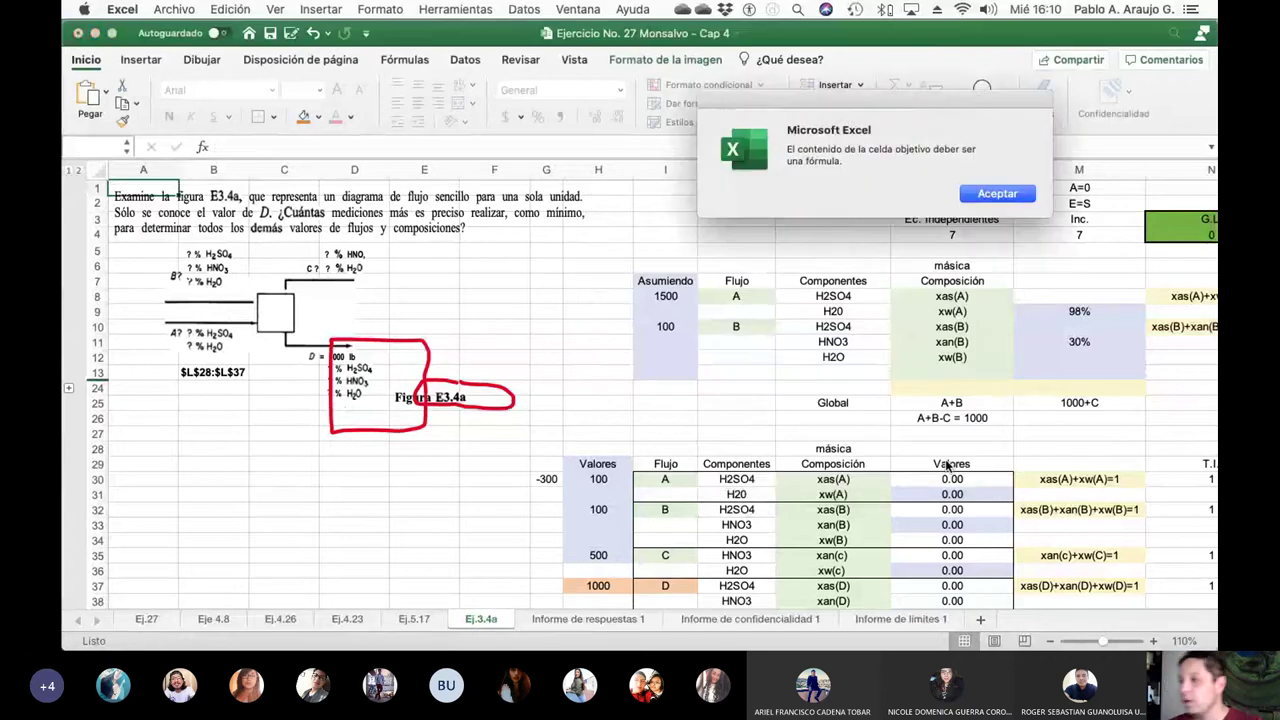
pyautogui.click(1012, 194)
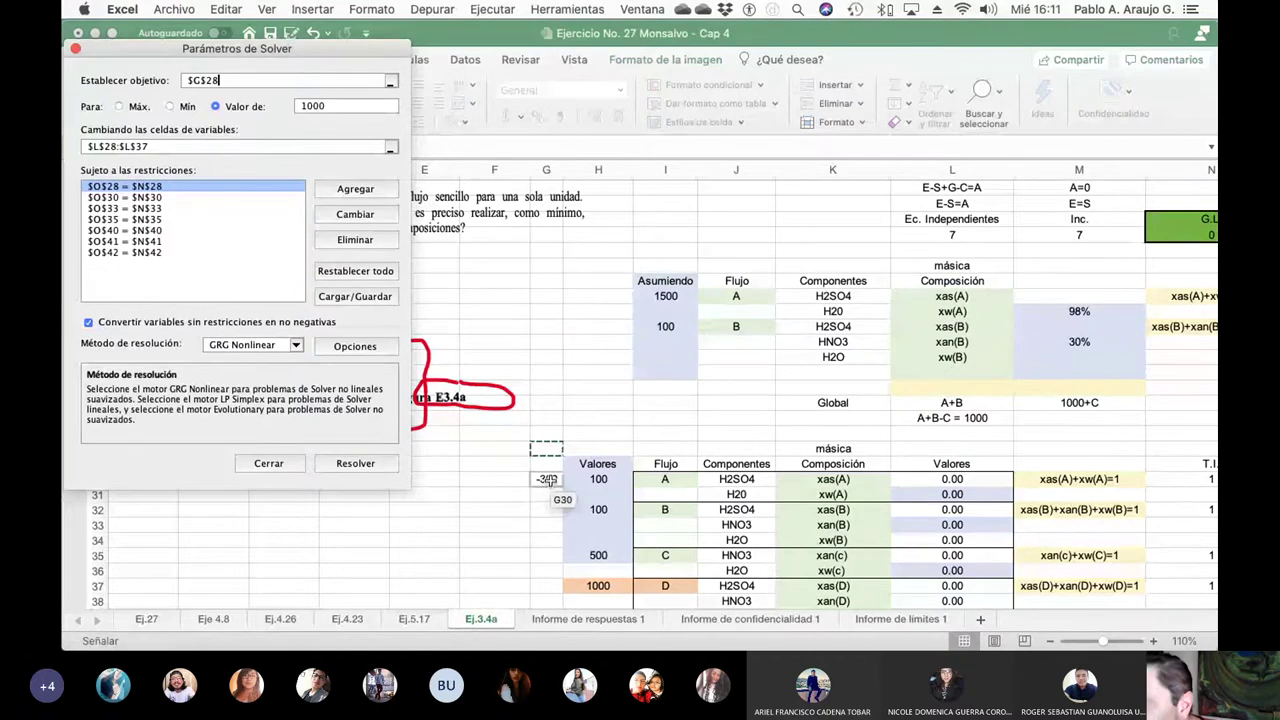
# Change the Solver objective to cell G30 and solve for a value of 1000
pyautogui.click(548, 480)
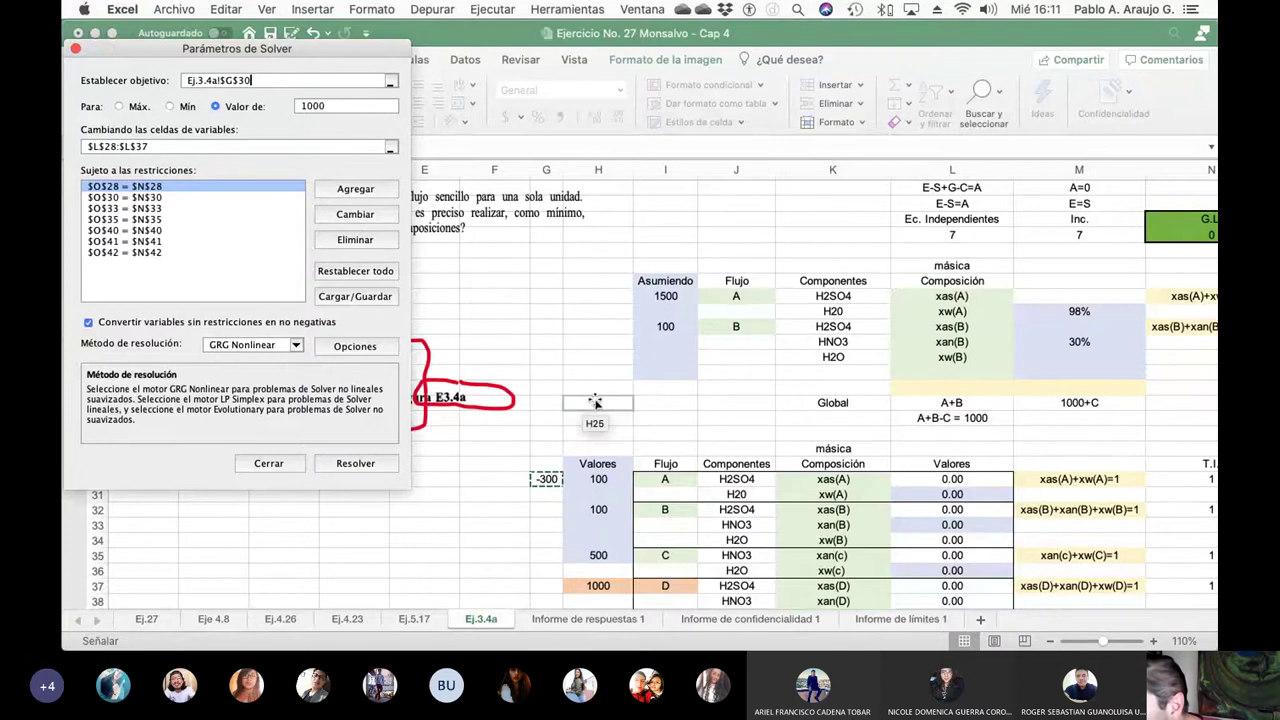
pyautogui.scroll(1, 595, 404)
pyautogui.hscroll(1, 595, 404)
pyautogui.scroll(-1, 595, 404)
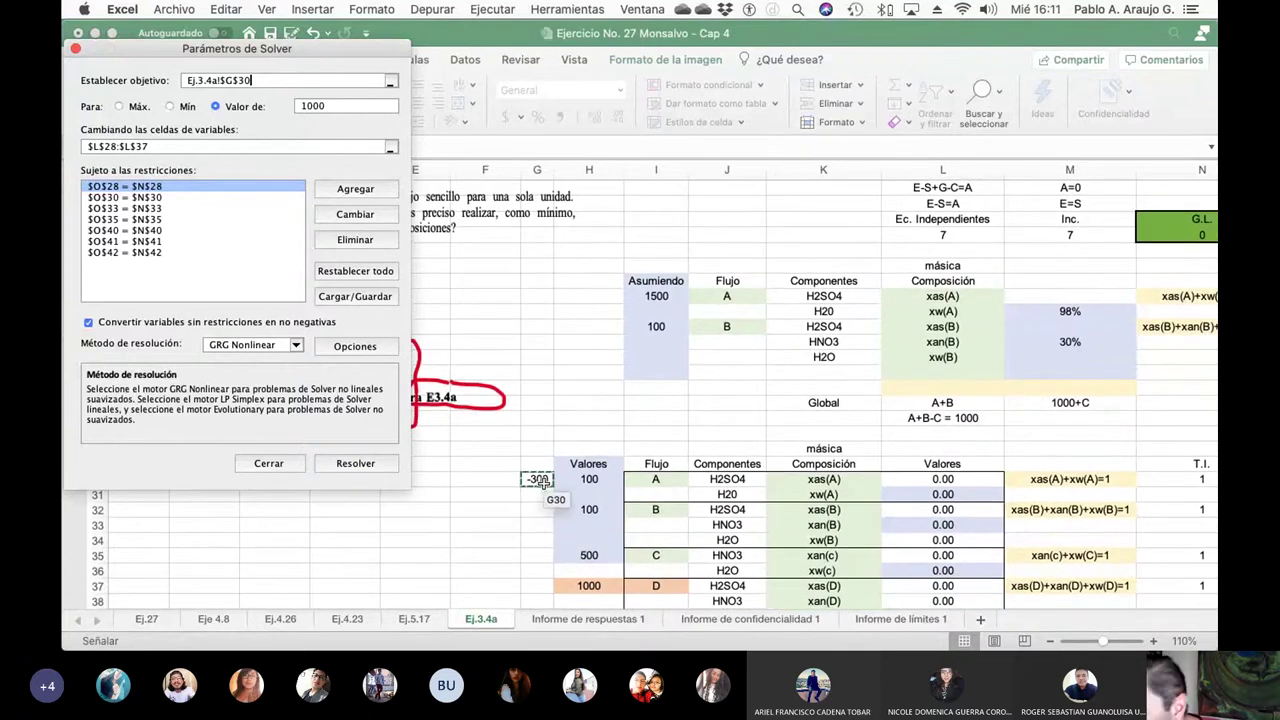
pyautogui.click(352, 464)
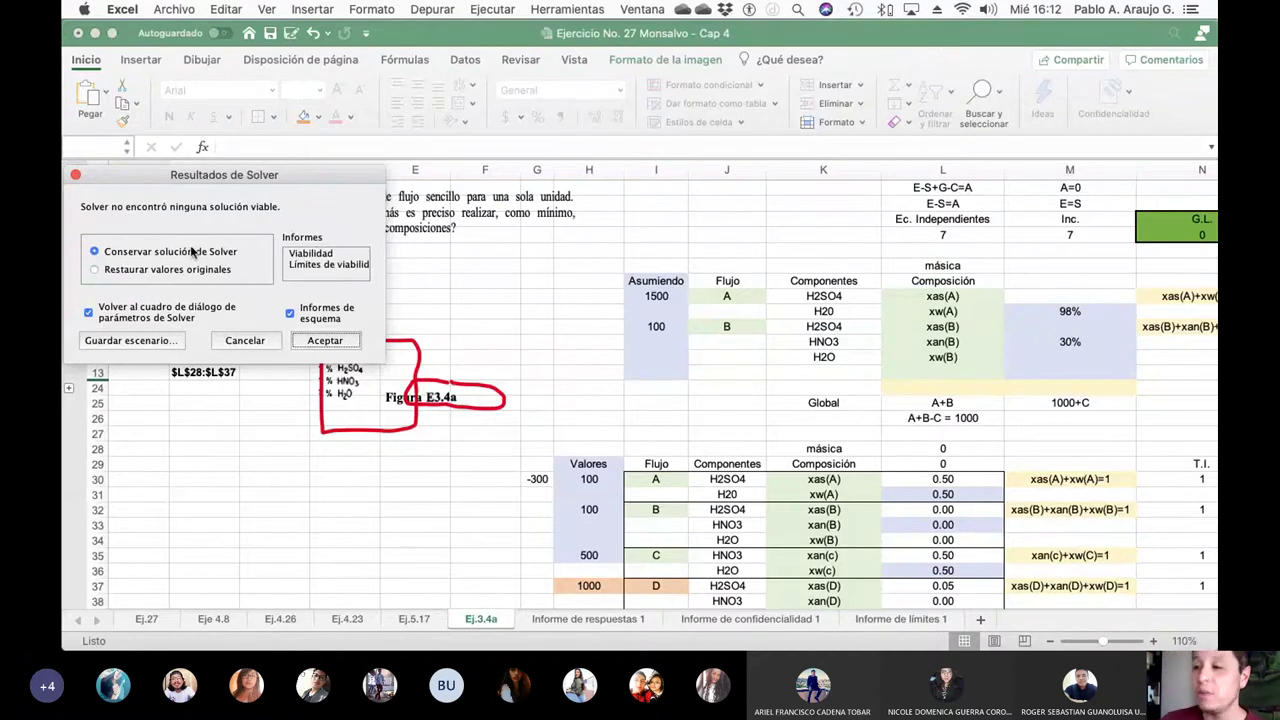
# Keep the Solver solution and close the Solver parameters
pyautogui.click(325, 343)
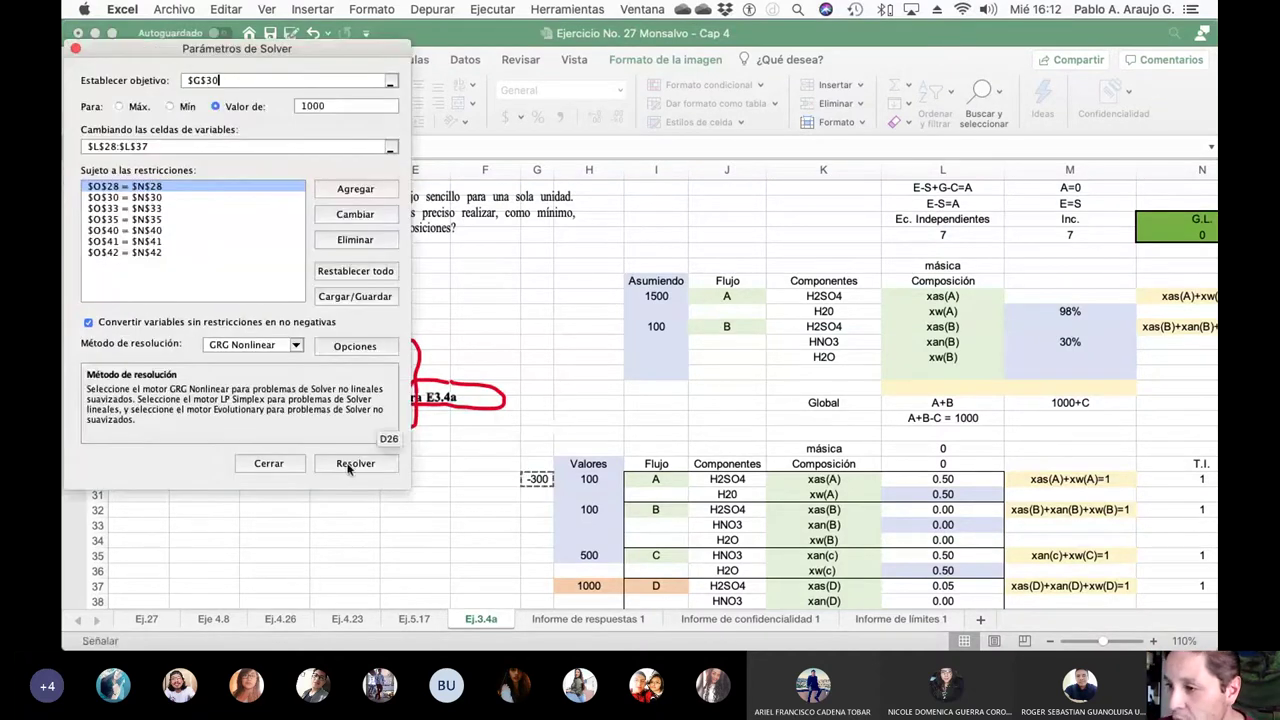
pyautogui.click(270, 463)
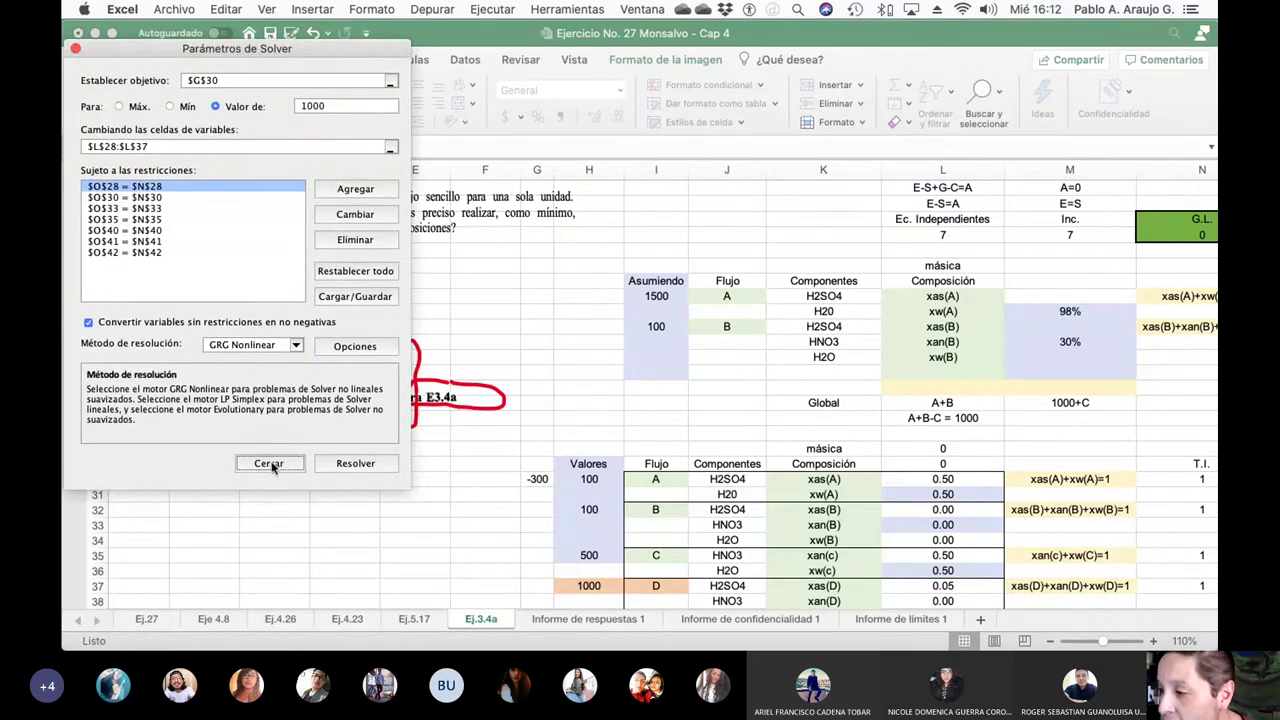
pyautogui.click(269, 463)
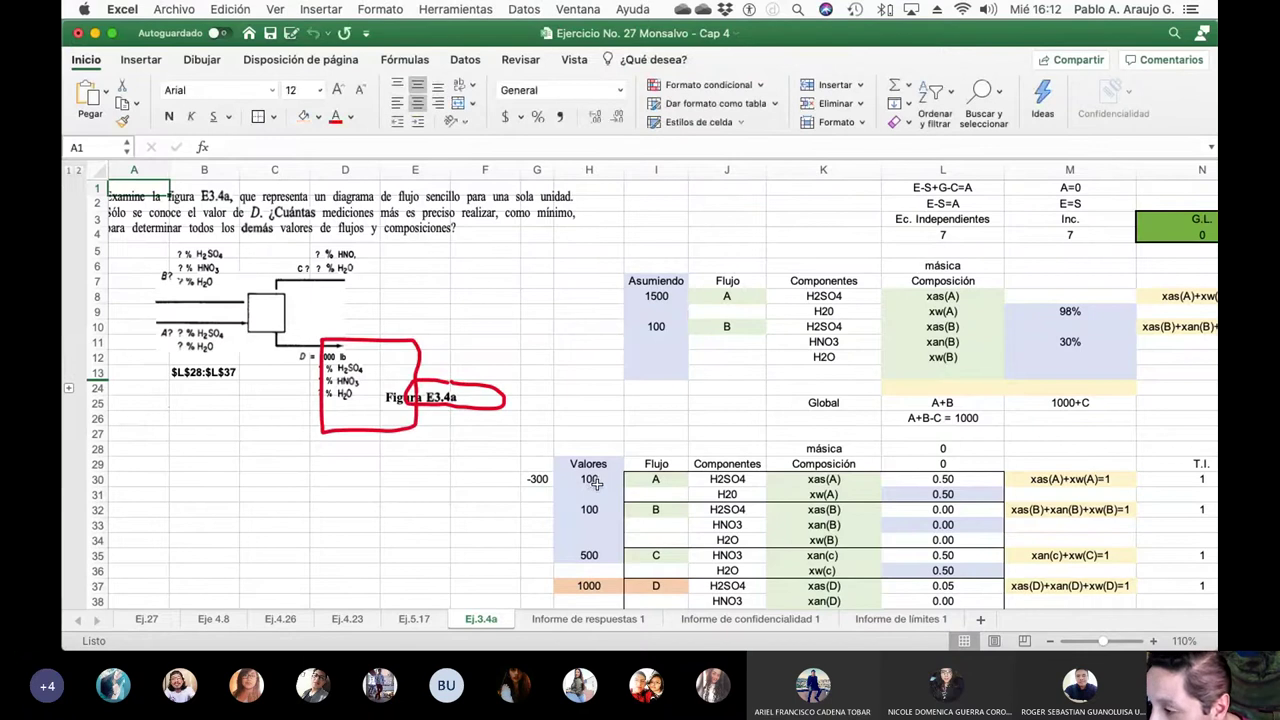
# Check the flow values in H30, H32 and H35 and the H2SO4 balance formula in O42
pyautogui.scroll(-5, 602, 483)
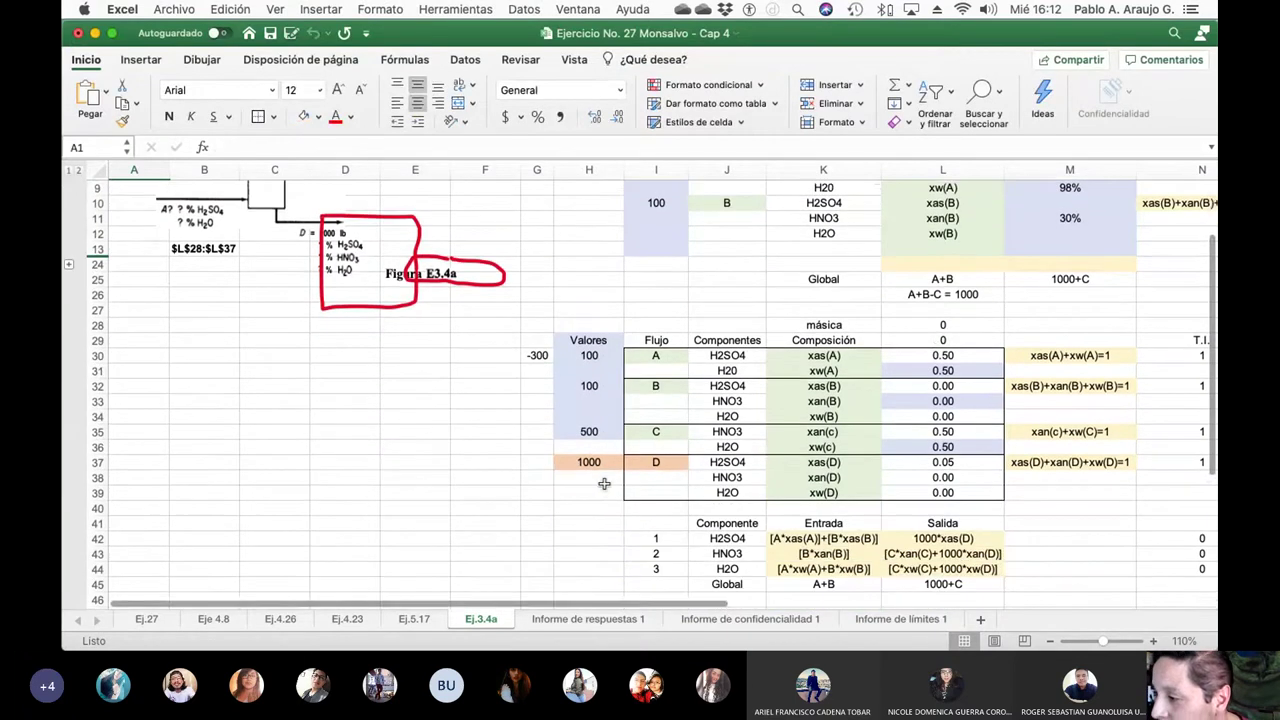
pyautogui.hscroll(5, 604, 484)
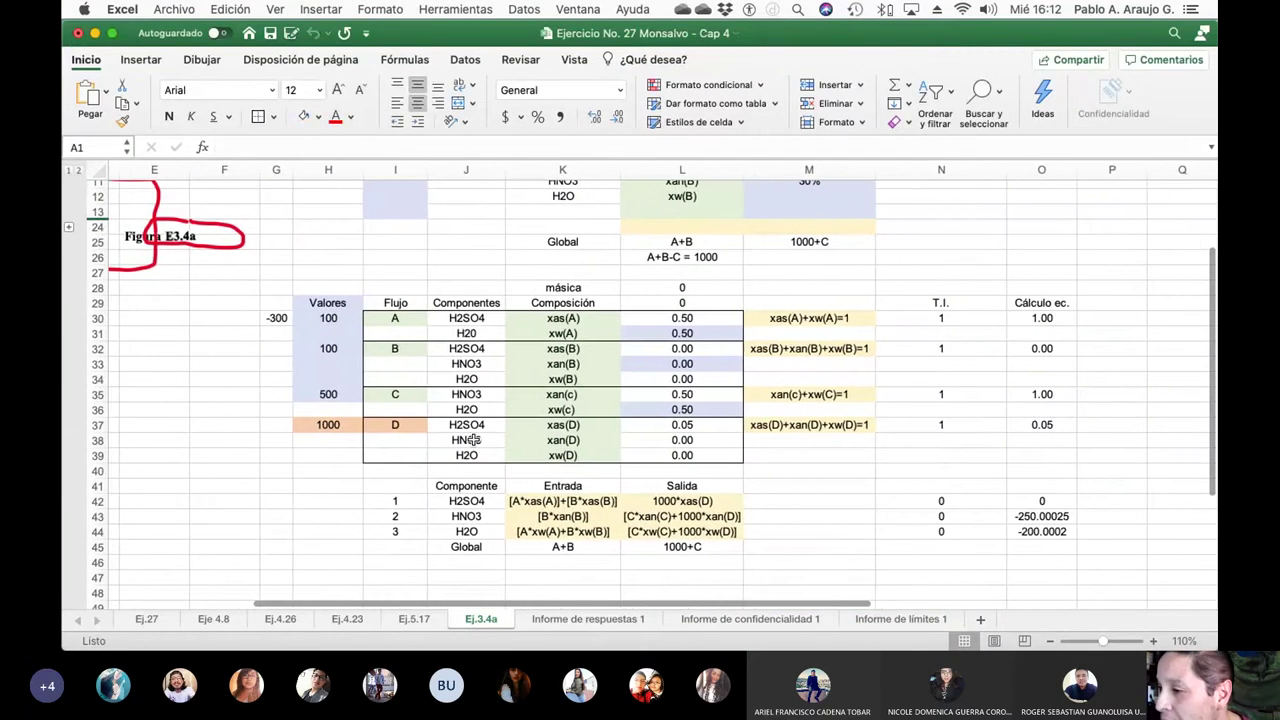
pyautogui.click(335, 318)
pyautogui.click(336, 348)
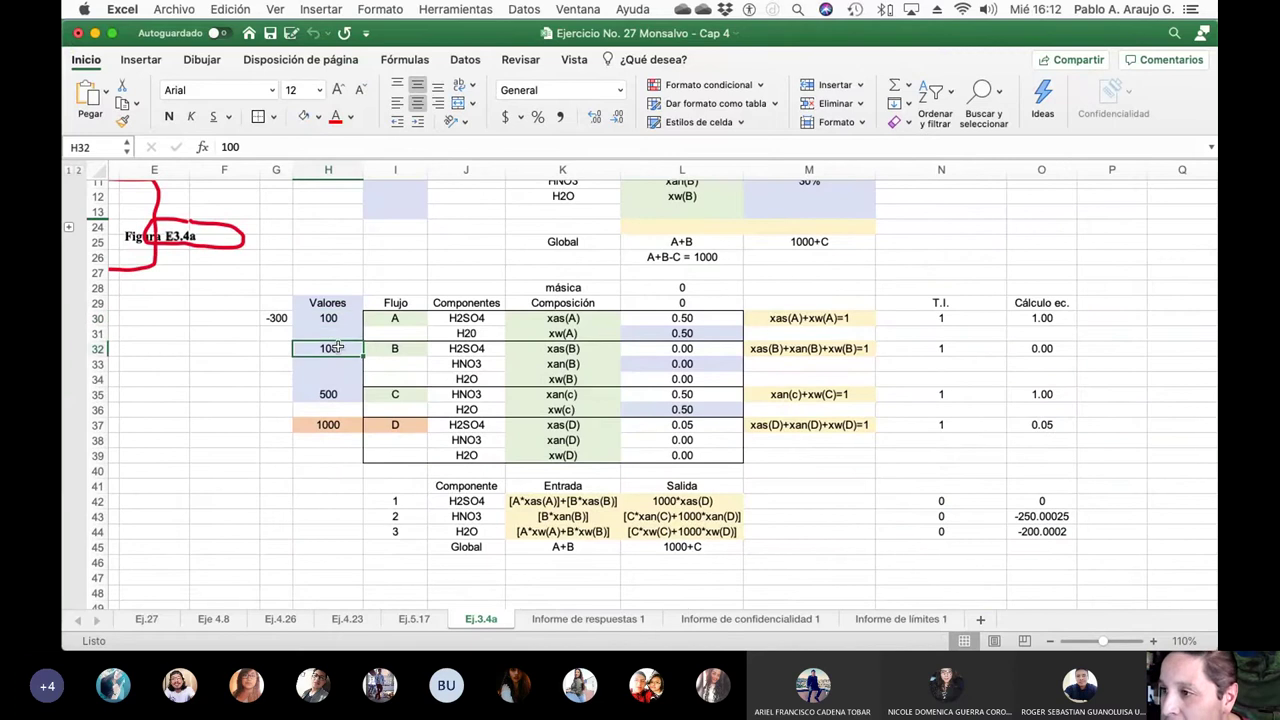
pyautogui.click(328, 400)
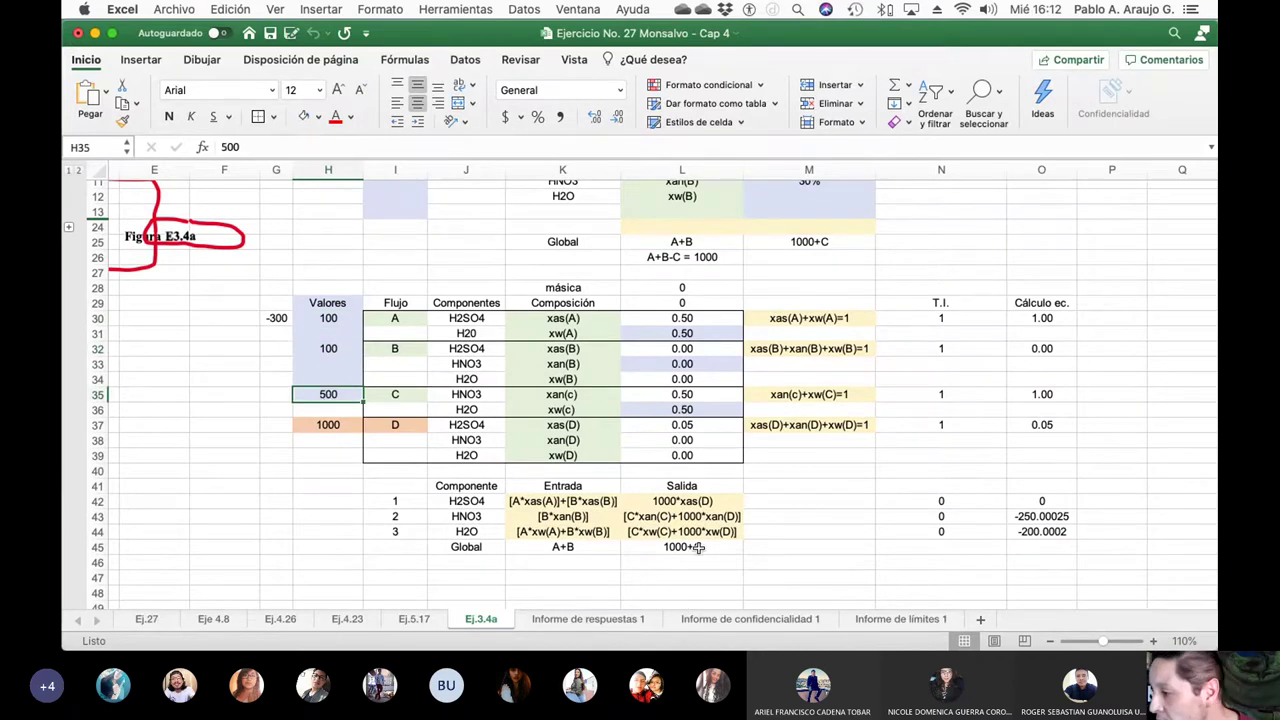
pyautogui.click(1033, 505)
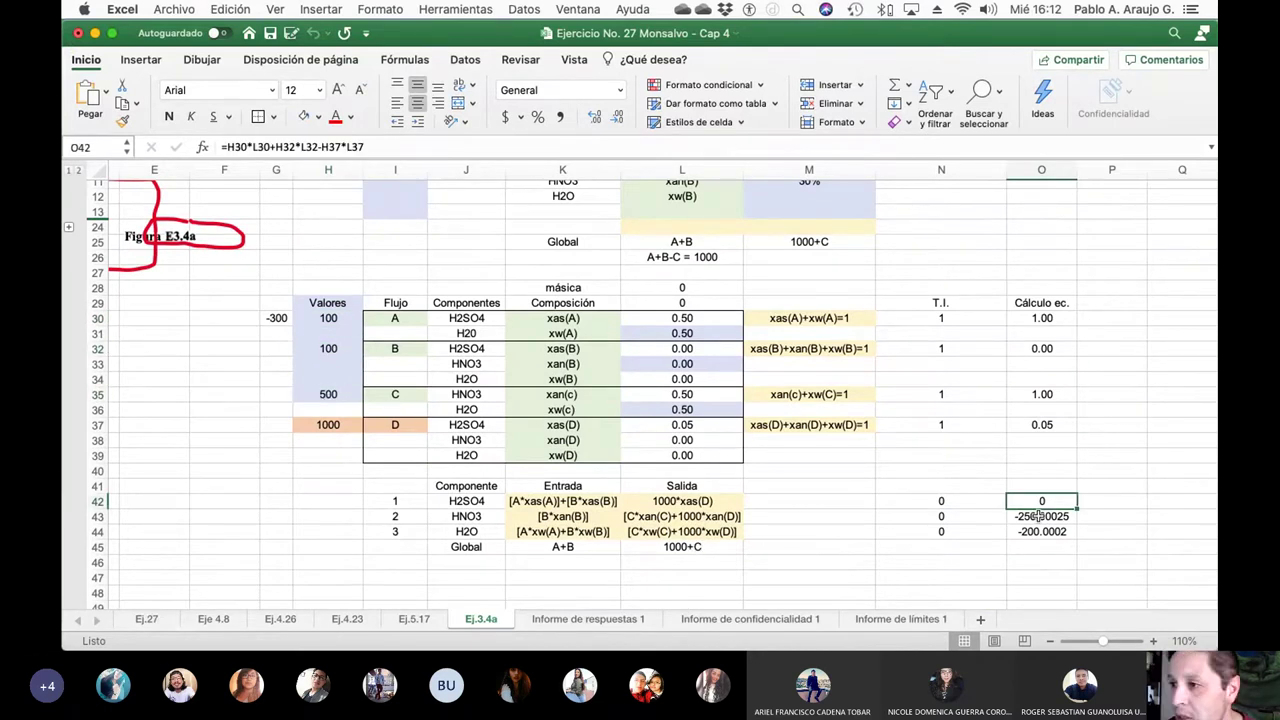
pyautogui.click(364, 146)
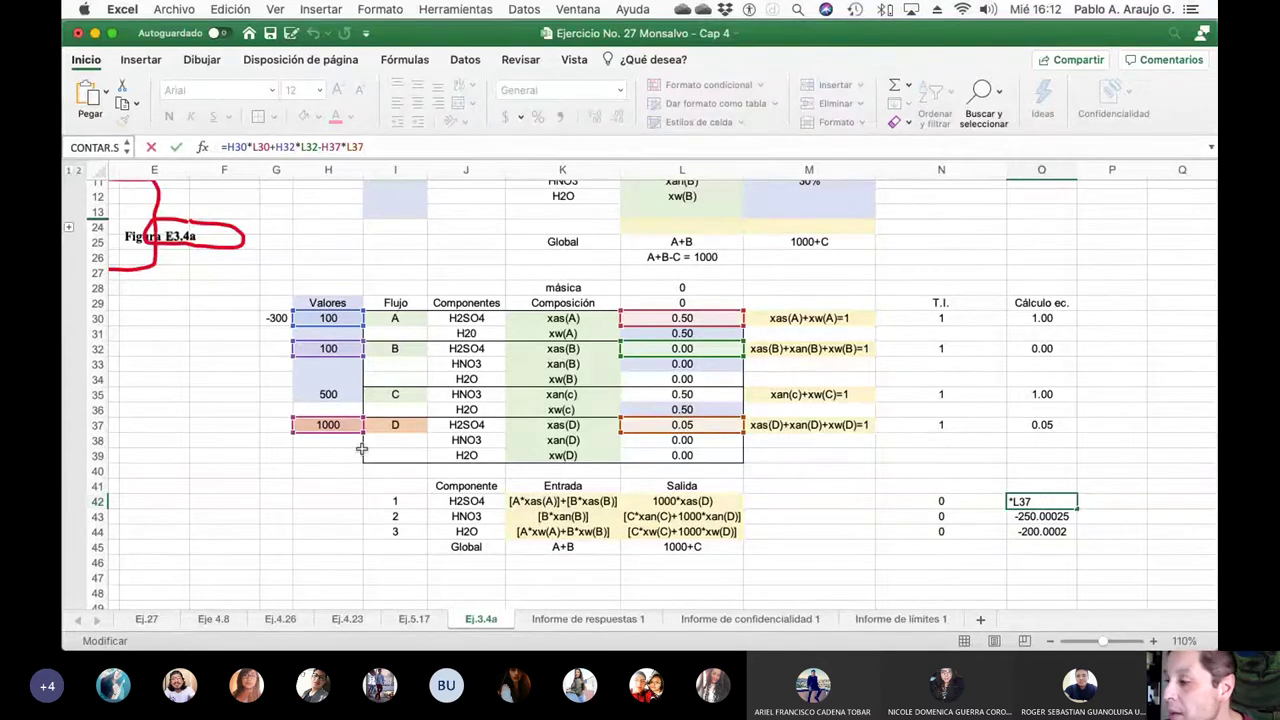
pyautogui.press('Return')
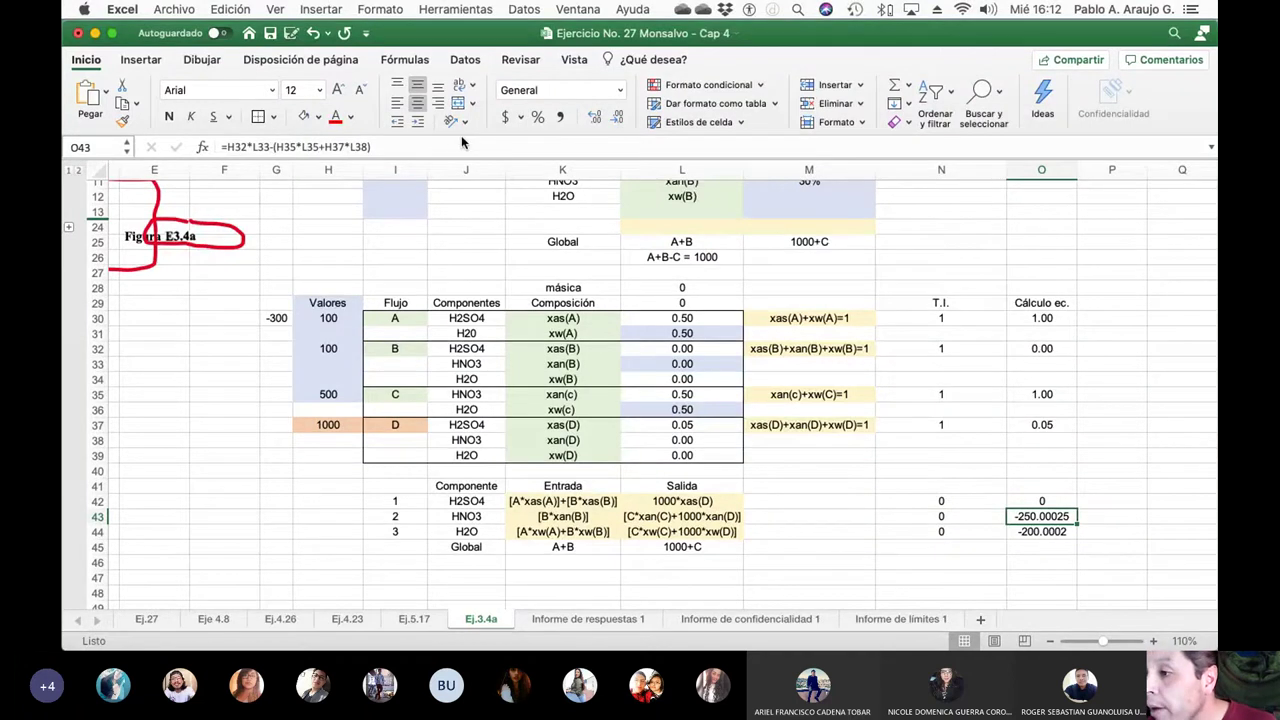
# Change the Solver variable cells to the flow values $H$30:$H$35 and the compositions $L$30:$L$39
pyautogui.click(455, 9)
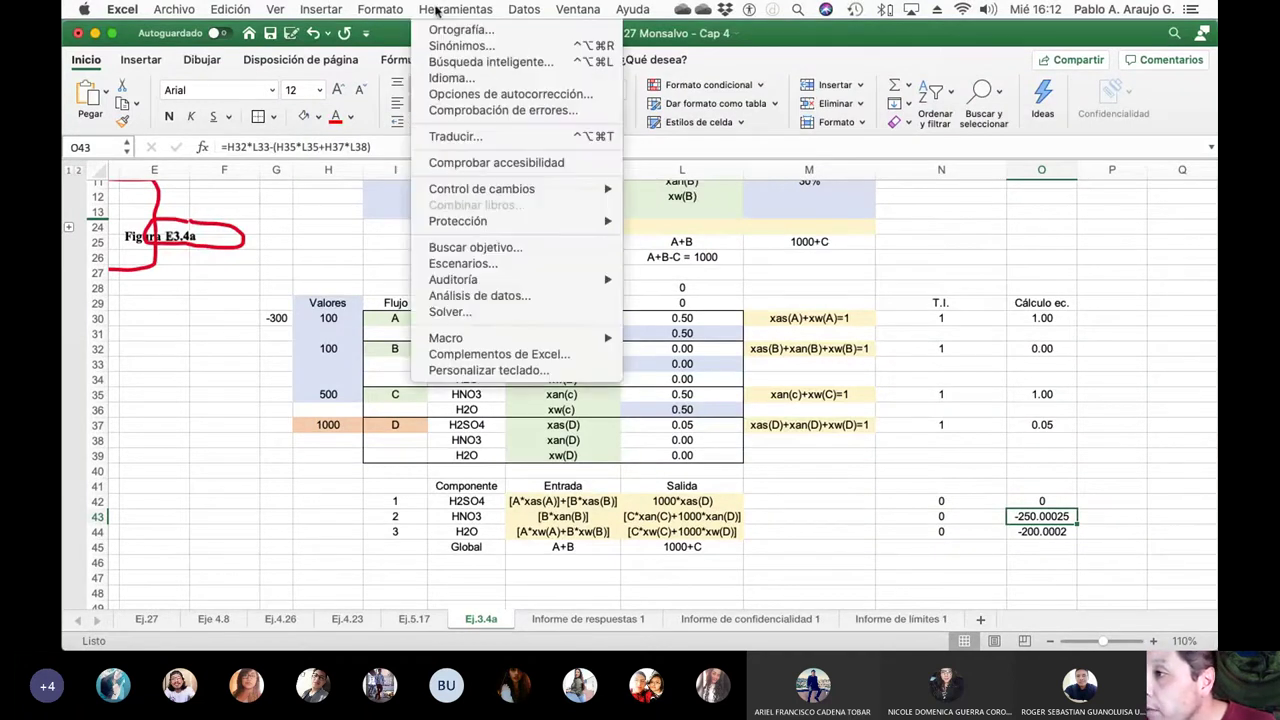
pyautogui.click(474, 313)
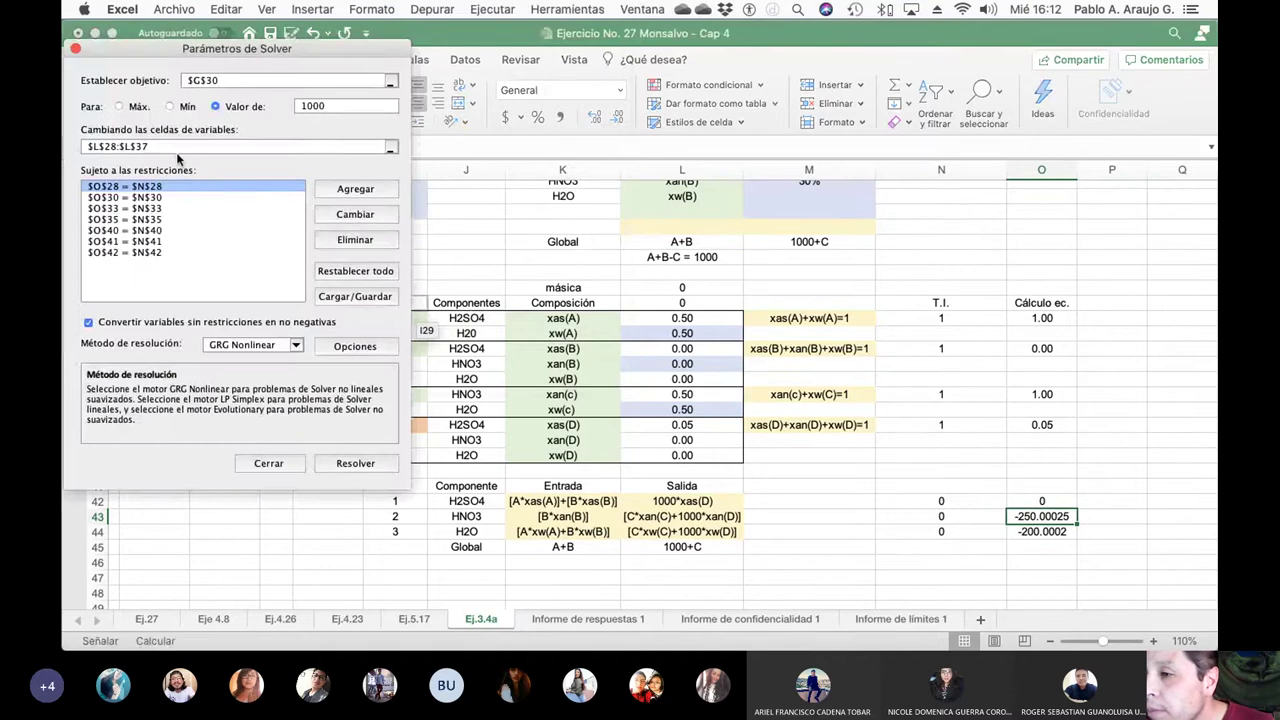
pyautogui.click(170, 146)
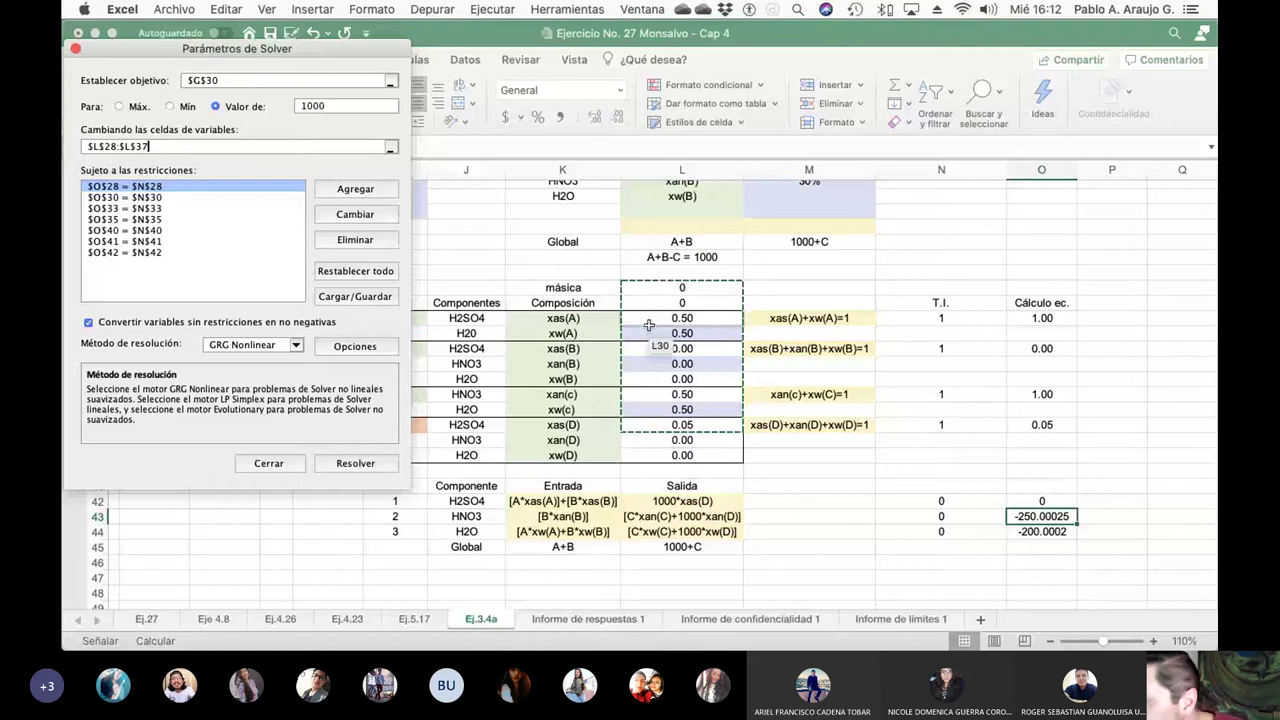
pyautogui.moveTo(665, 320); pyautogui.dragTo(673, 463)
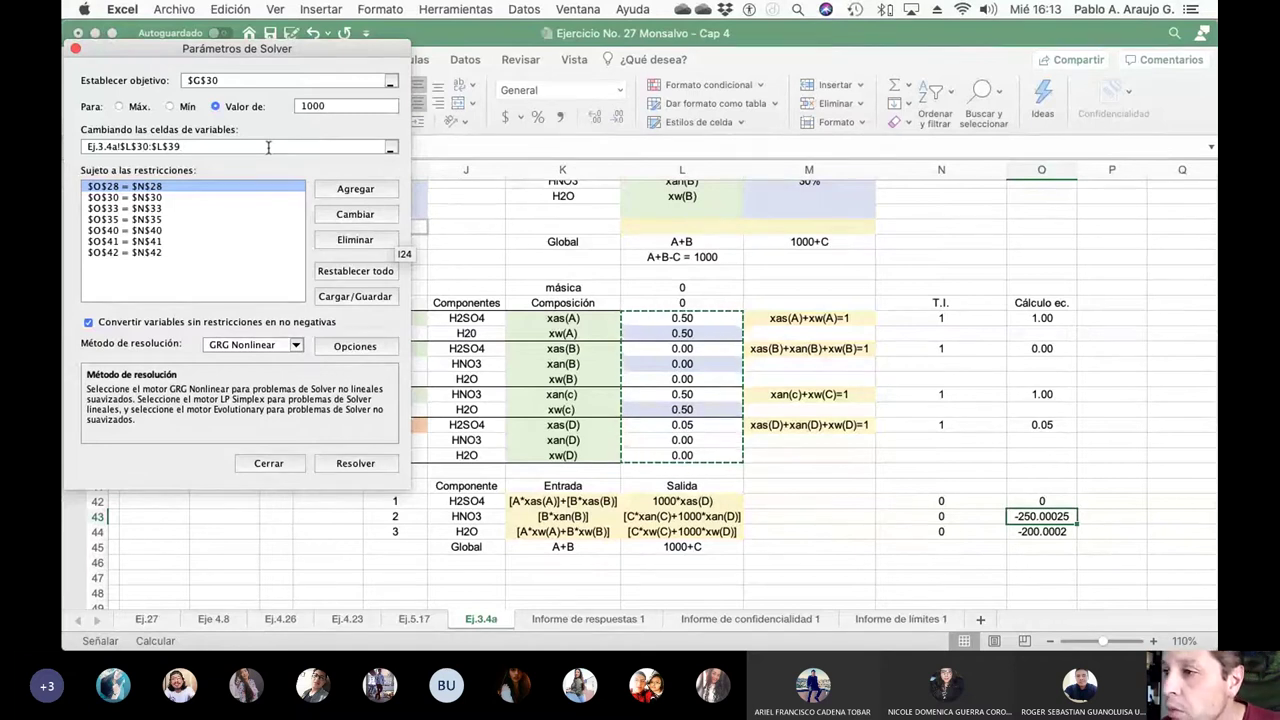
pyautogui.click(391, 148)
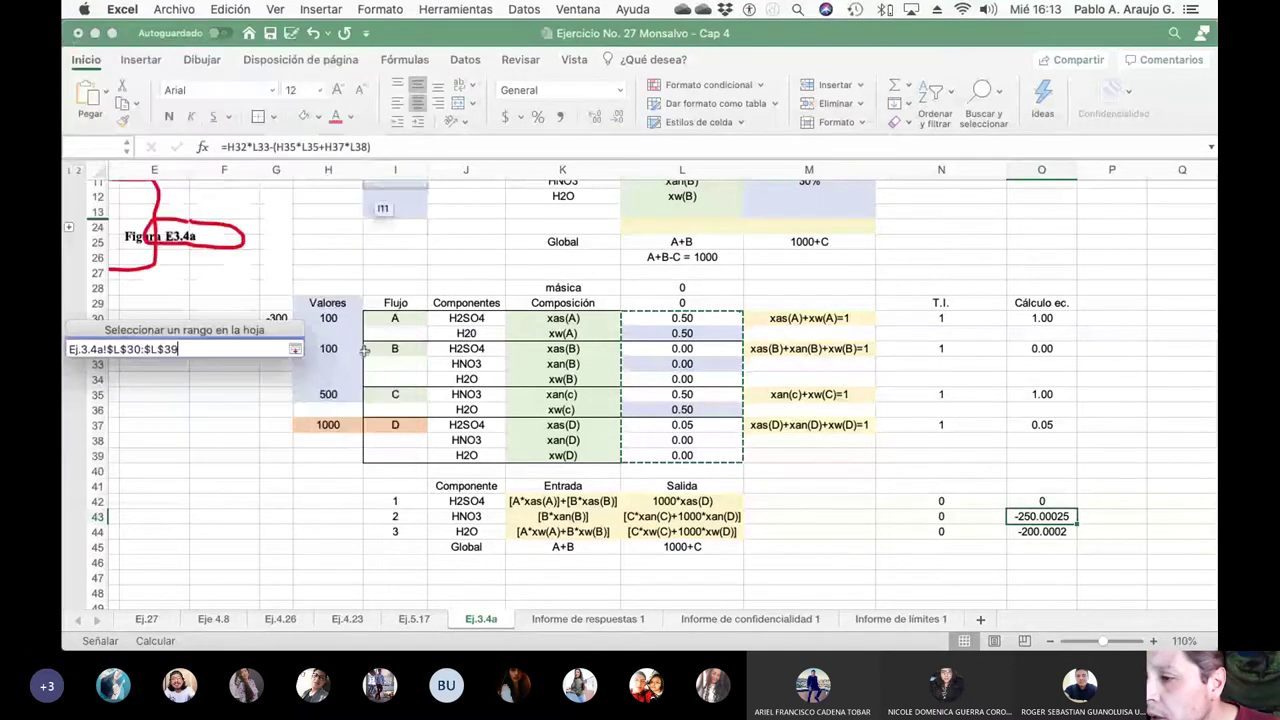
pyautogui.moveTo(338, 323); pyautogui.dragTo(333, 398)
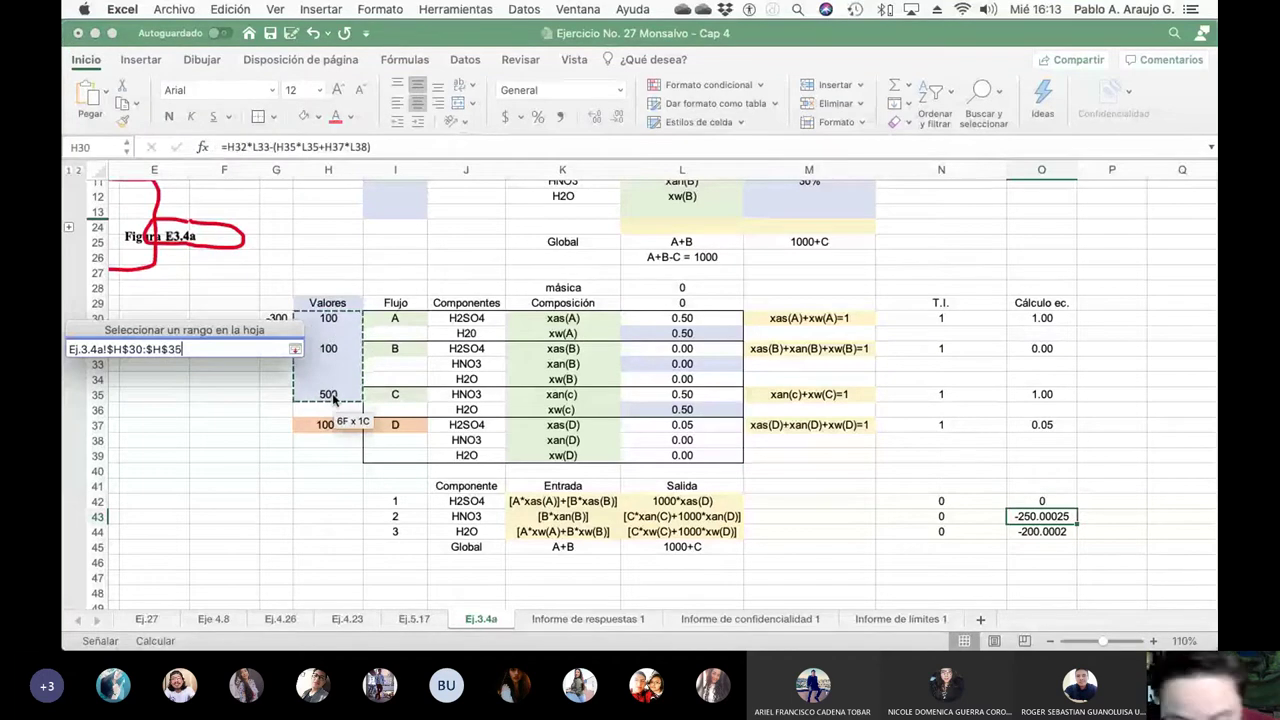
pyautogui.write(';')
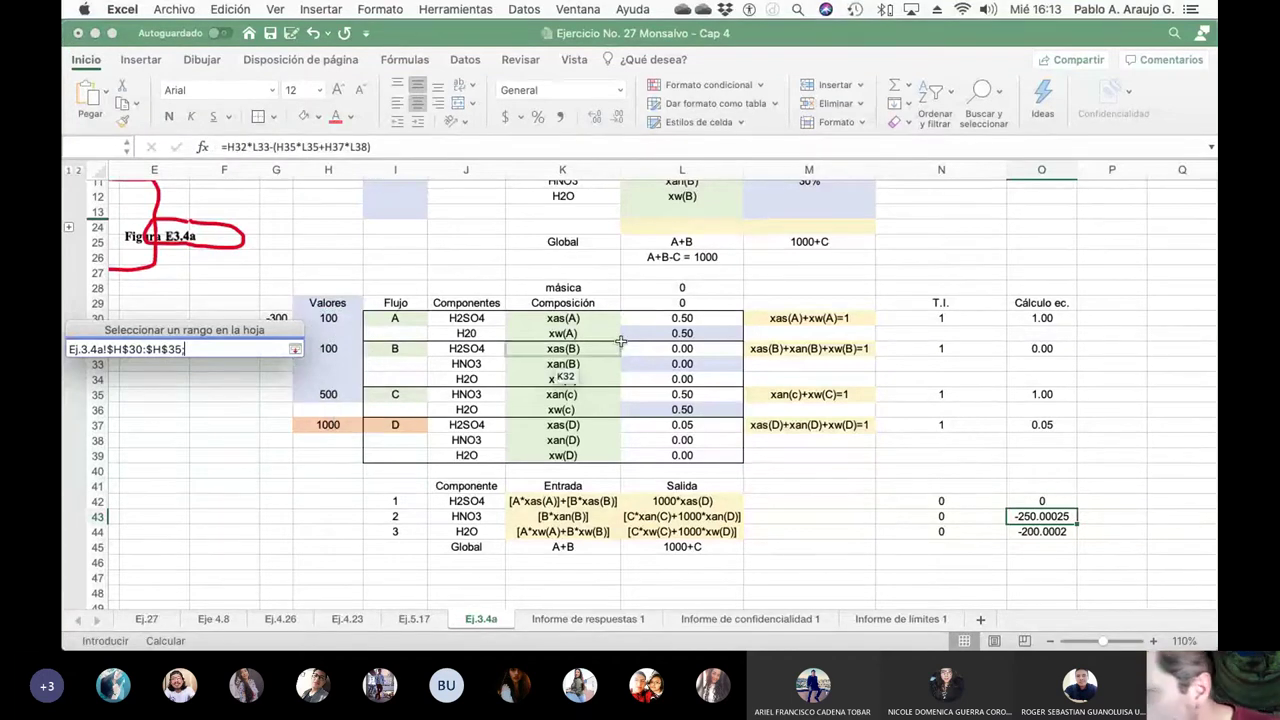
pyautogui.moveTo(681, 318); pyautogui.dragTo(680, 412)
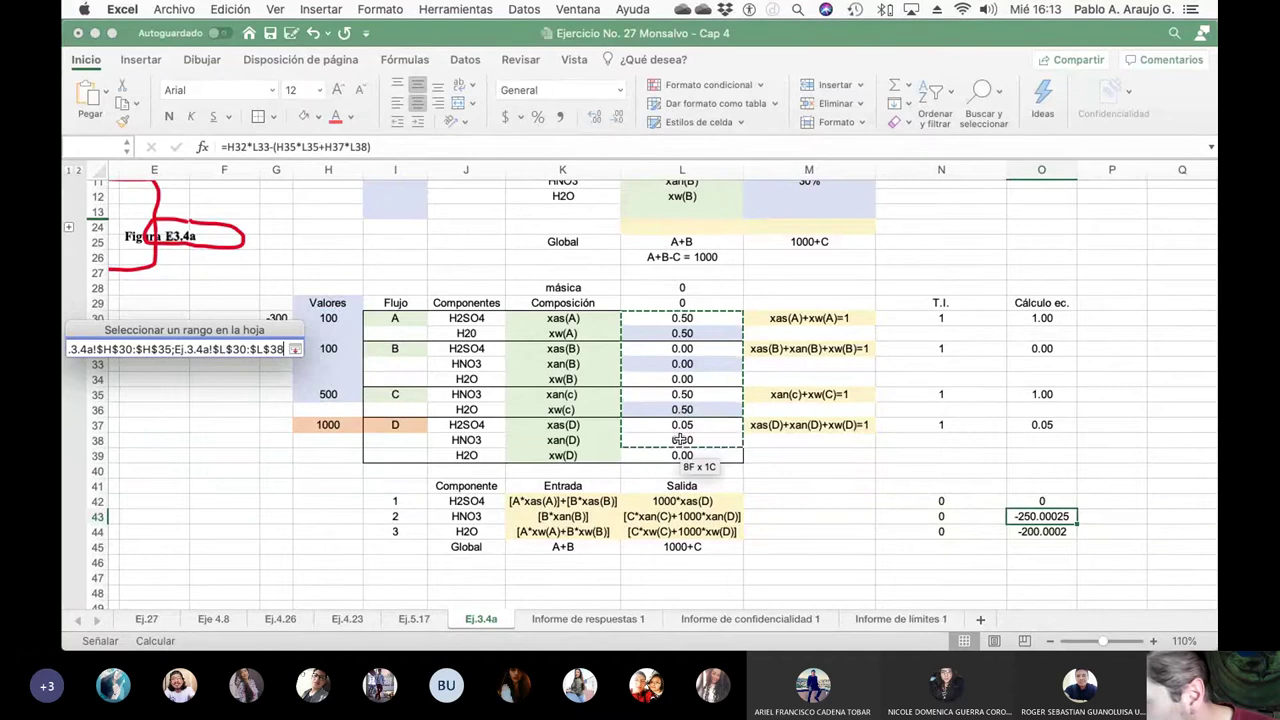
pyautogui.moveTo(681, 456); pyautogui.dragTo(681, 457)
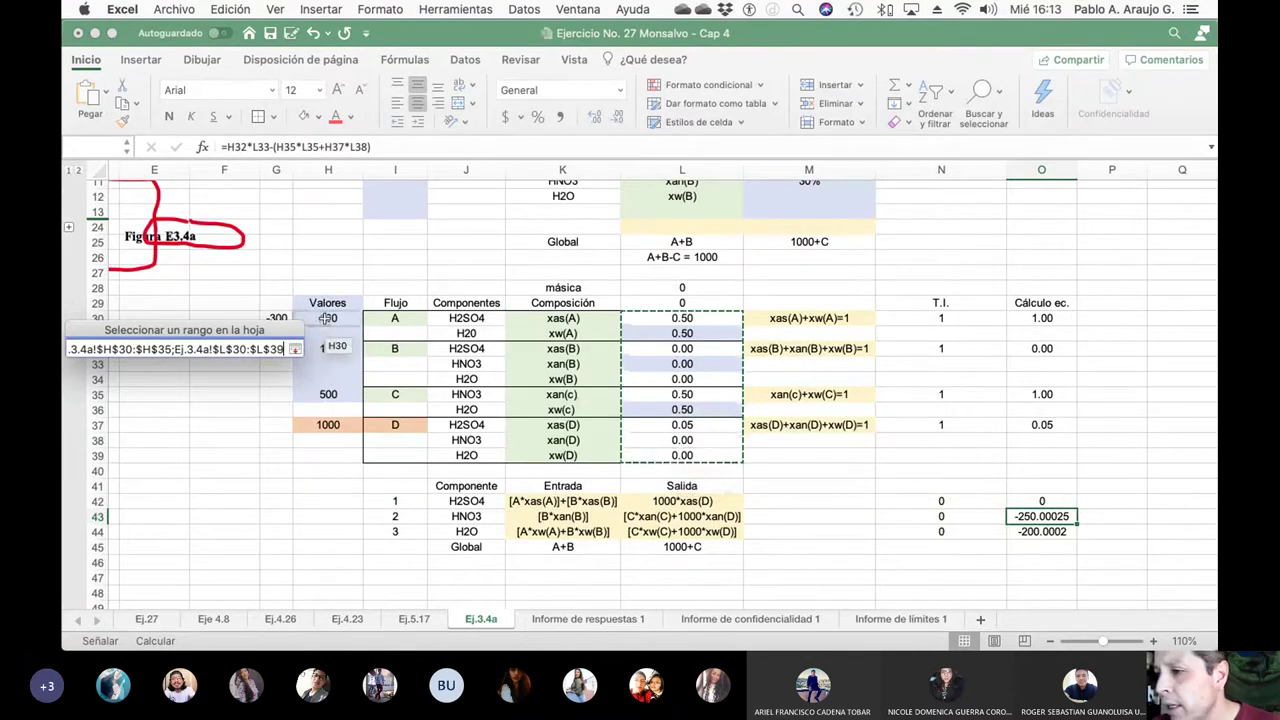
pyautogui.click(295, 349)
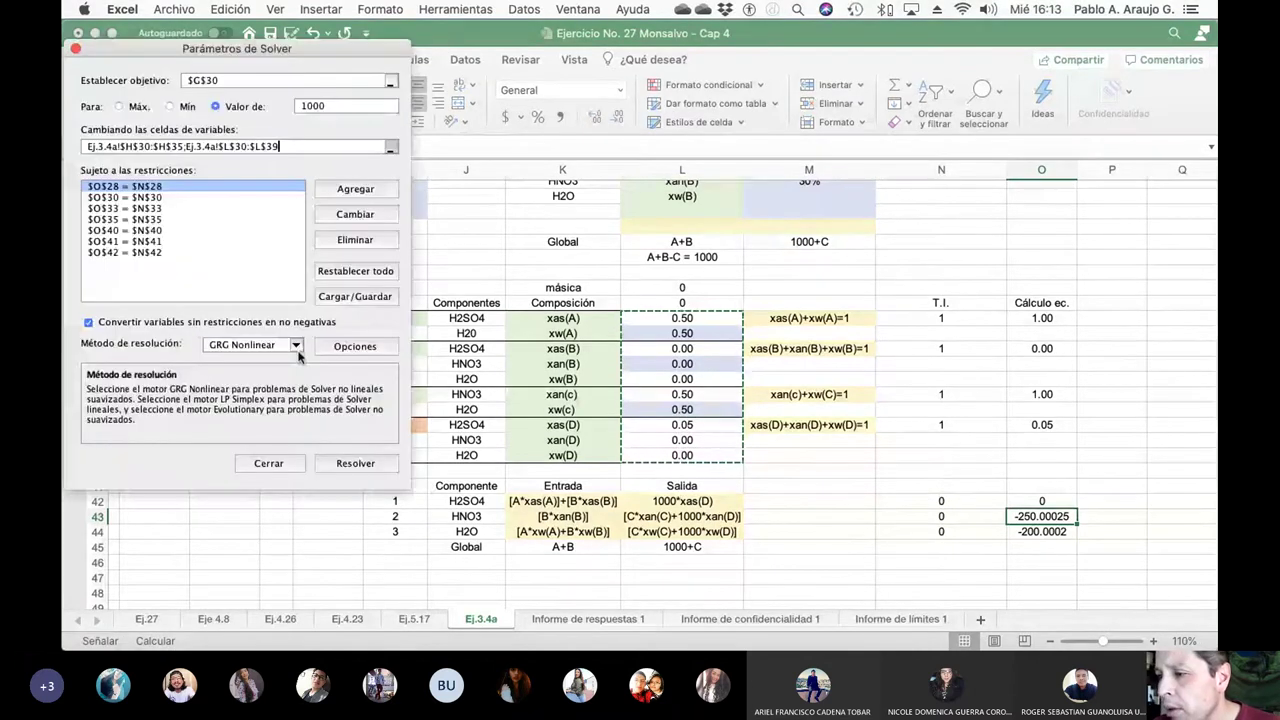
# Solve for objective cell $G$30 at a value of 1000, keep the Solver solution and close the Solver parameters
pyautogui.click(355, 464)
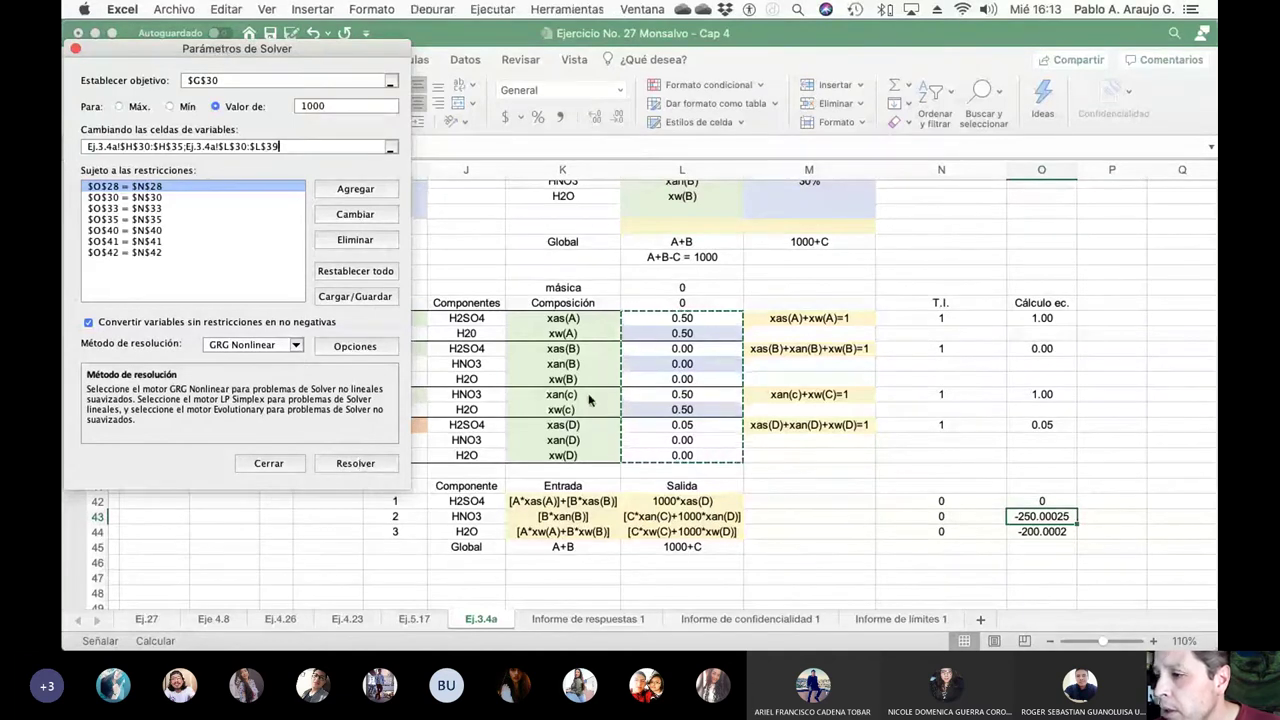
pyautogui.click(356, 464)
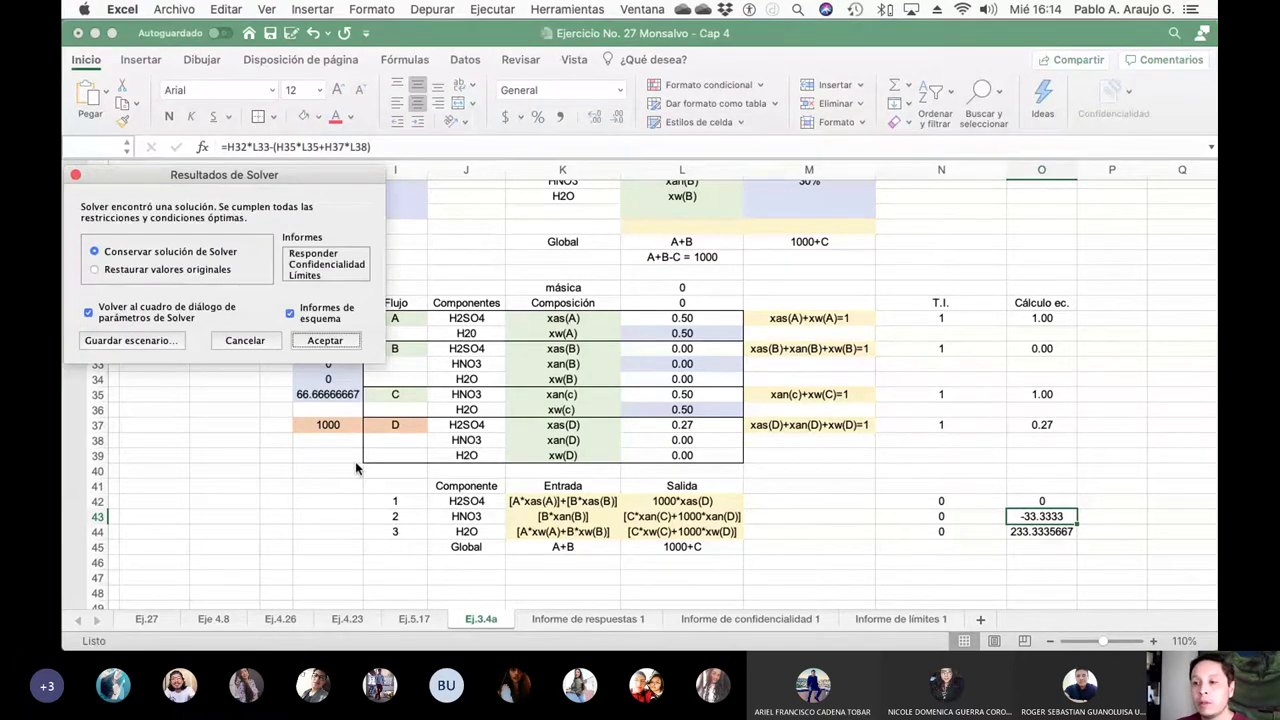
pyautogui.click(337, 340)
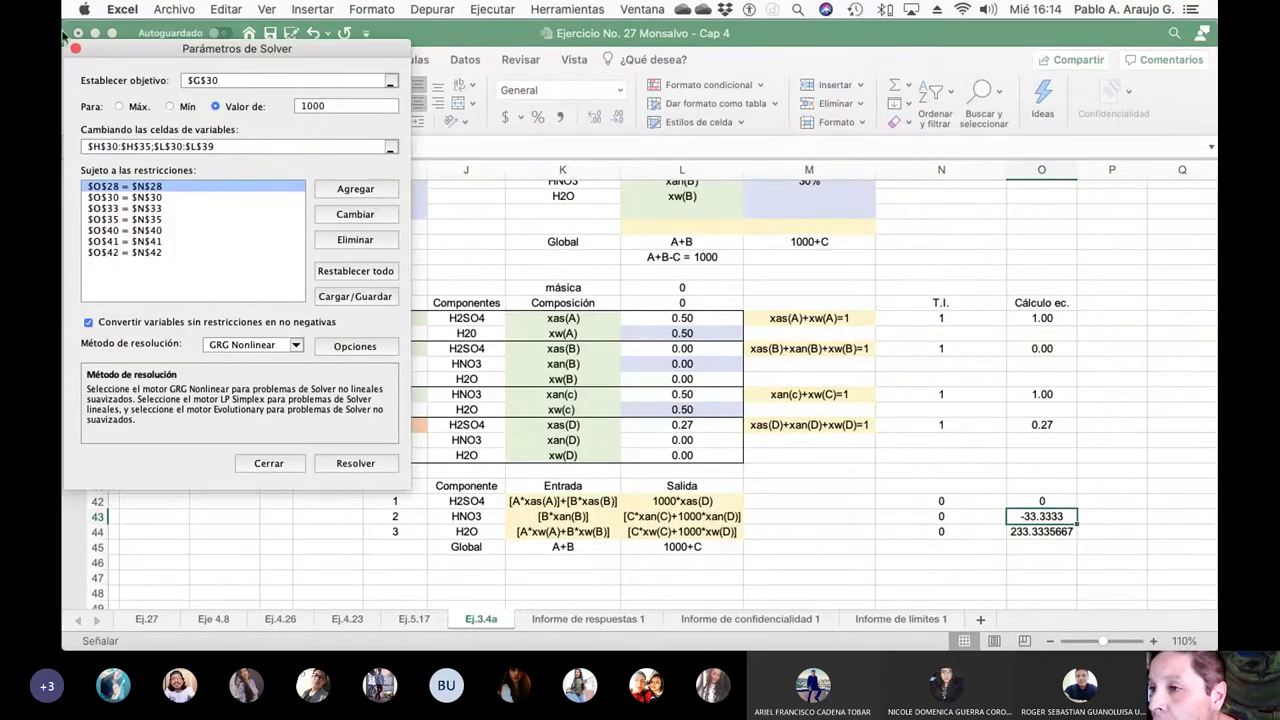
pyautogui.click(286, 471)
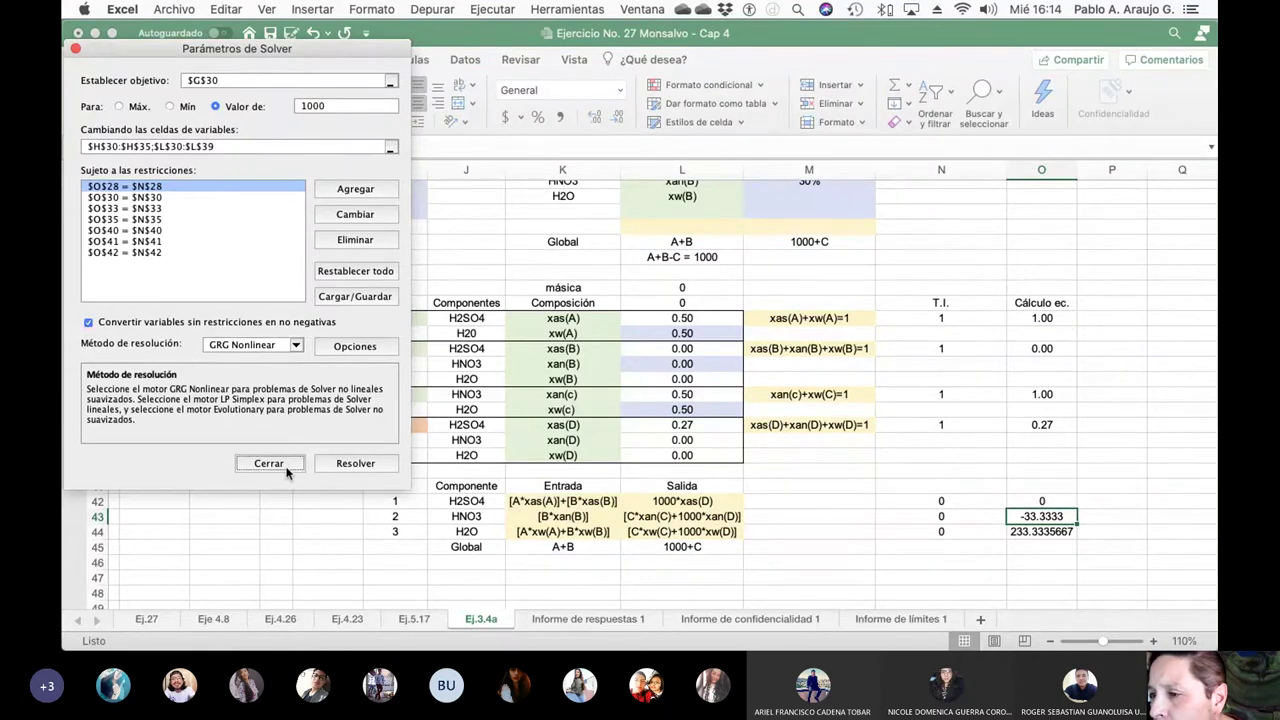
pyautogui.click(268, 463)
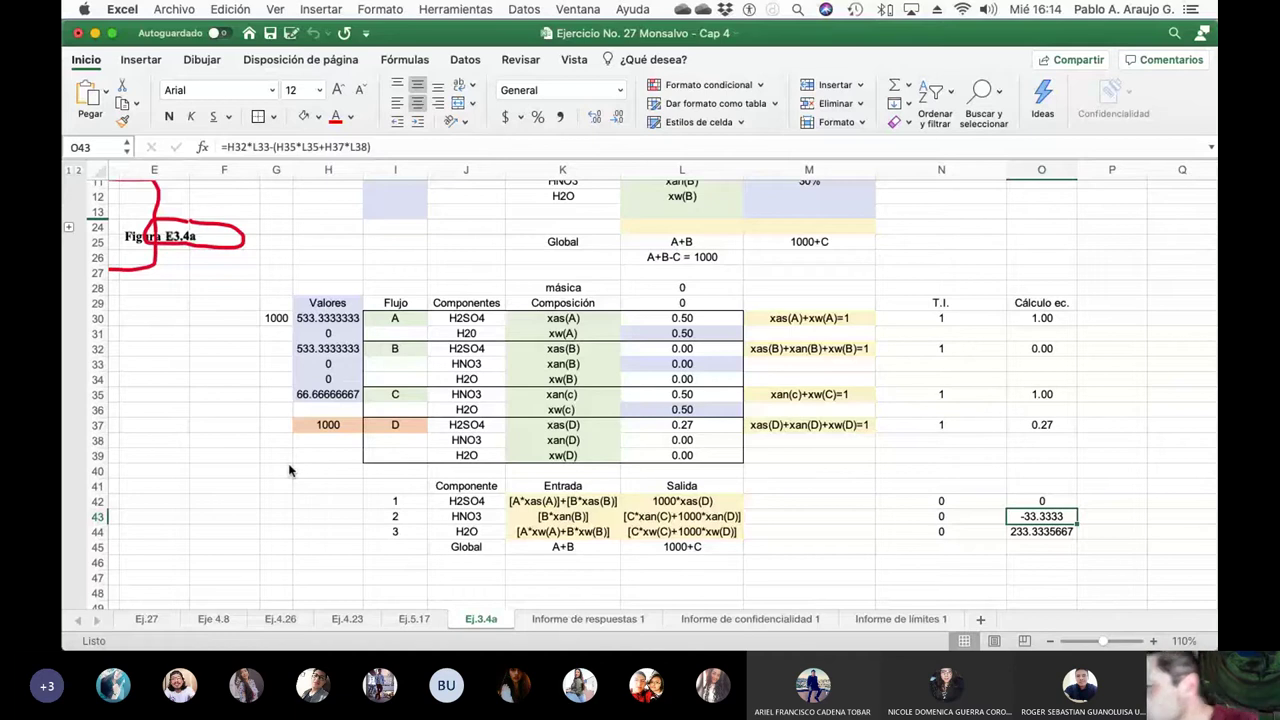
# Compare the target and calculated values of the HNO3 and H2O balances in rows 43 and 44, including the formula in O44
pyautogui.click(965, 516)
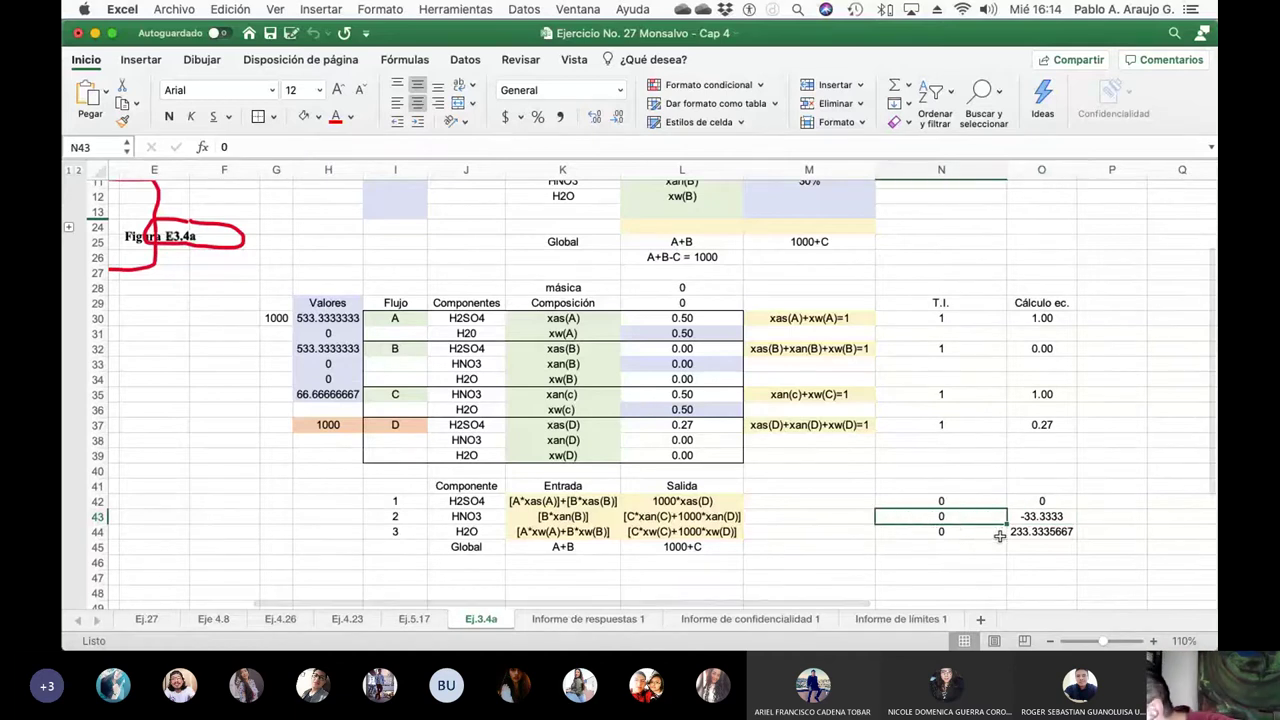
pyautogui.click(1012, 532)
pyautogui.scroll(2, 787, 520)
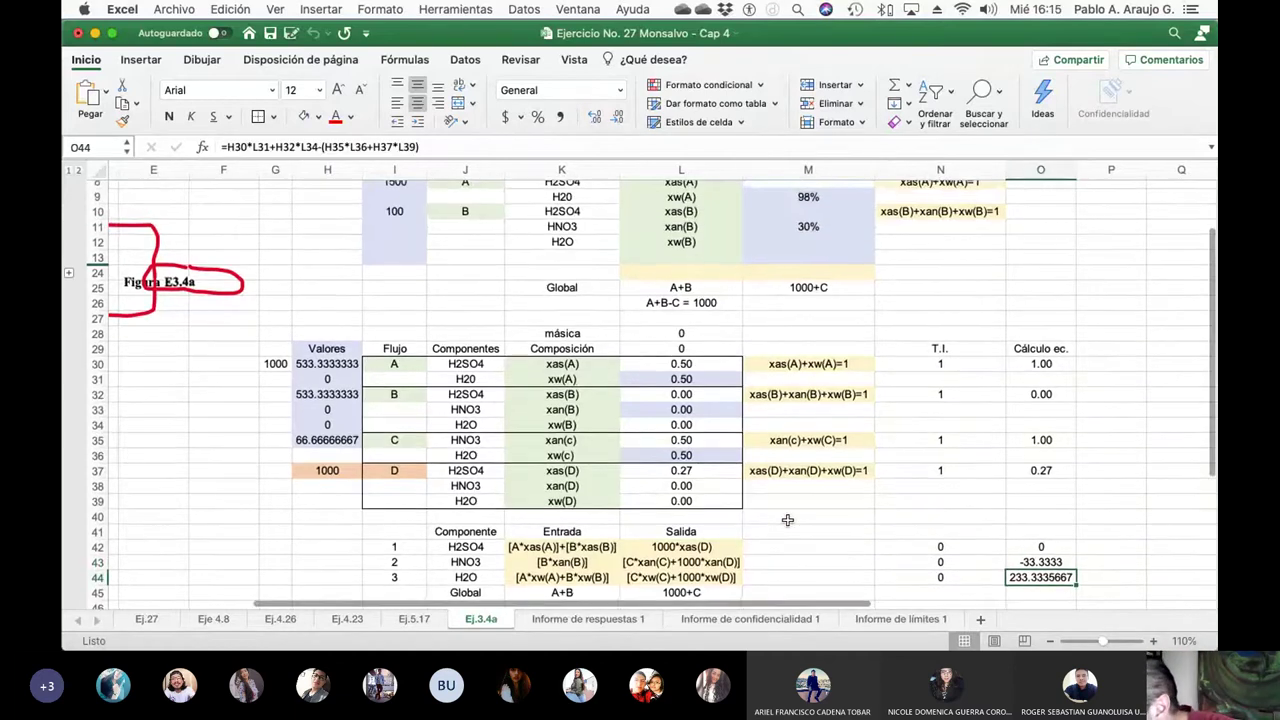
pyautogui.scroll(-3, 787, 520)
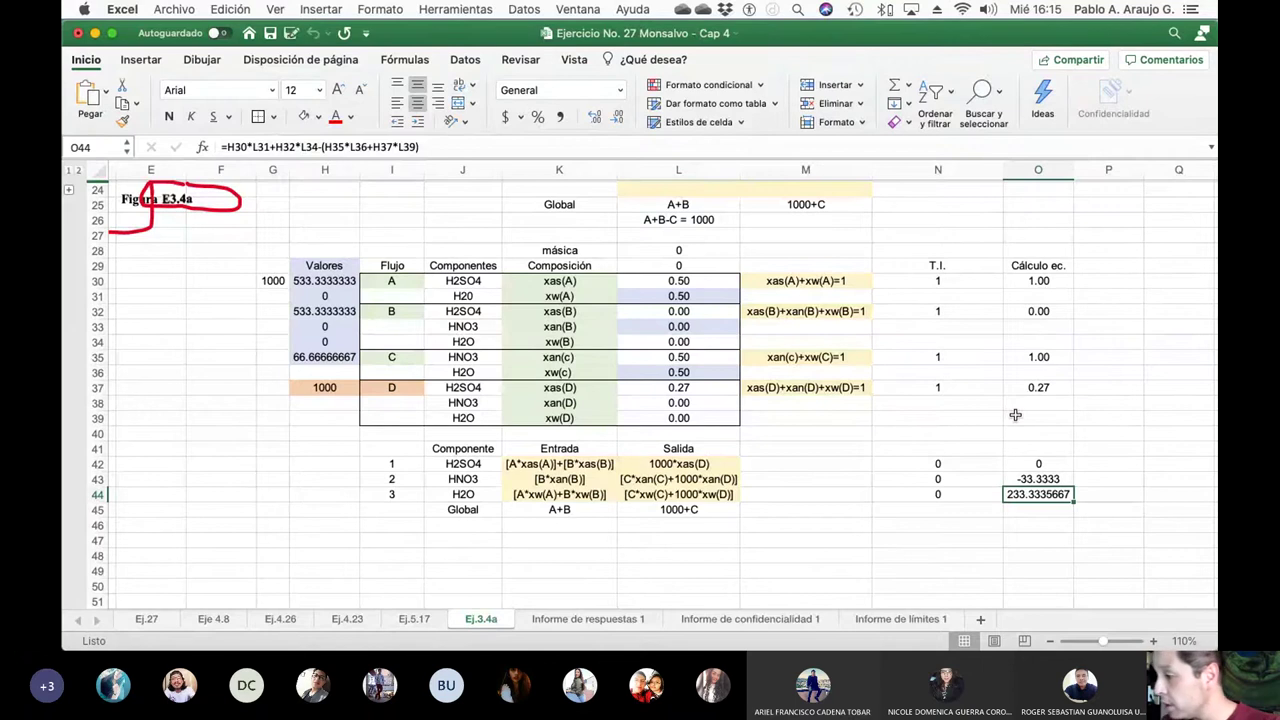
pyautogui.click(794, 547)
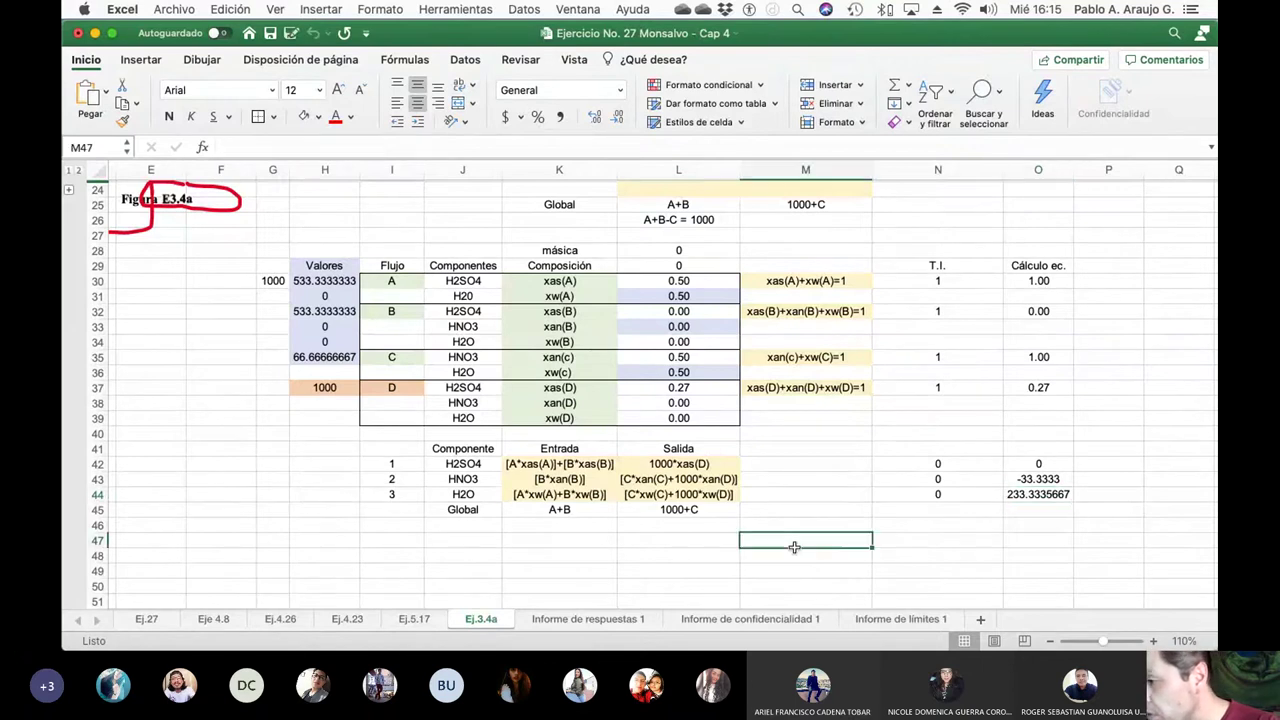
# Delete the report sheets Informe de respuestas 1, Informe de confidencialidad 1 and Informe de límites 1
pyautogui.click(605, 620)
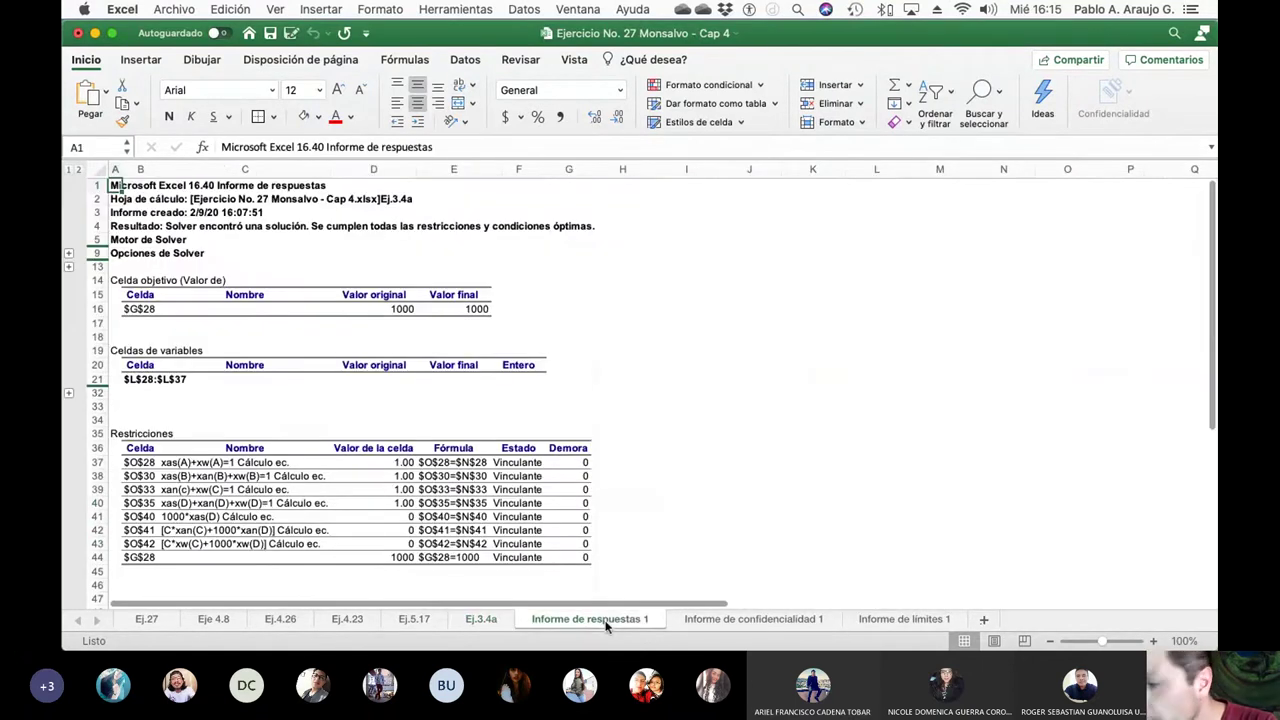
pyautogui.rightClick(605, 622)
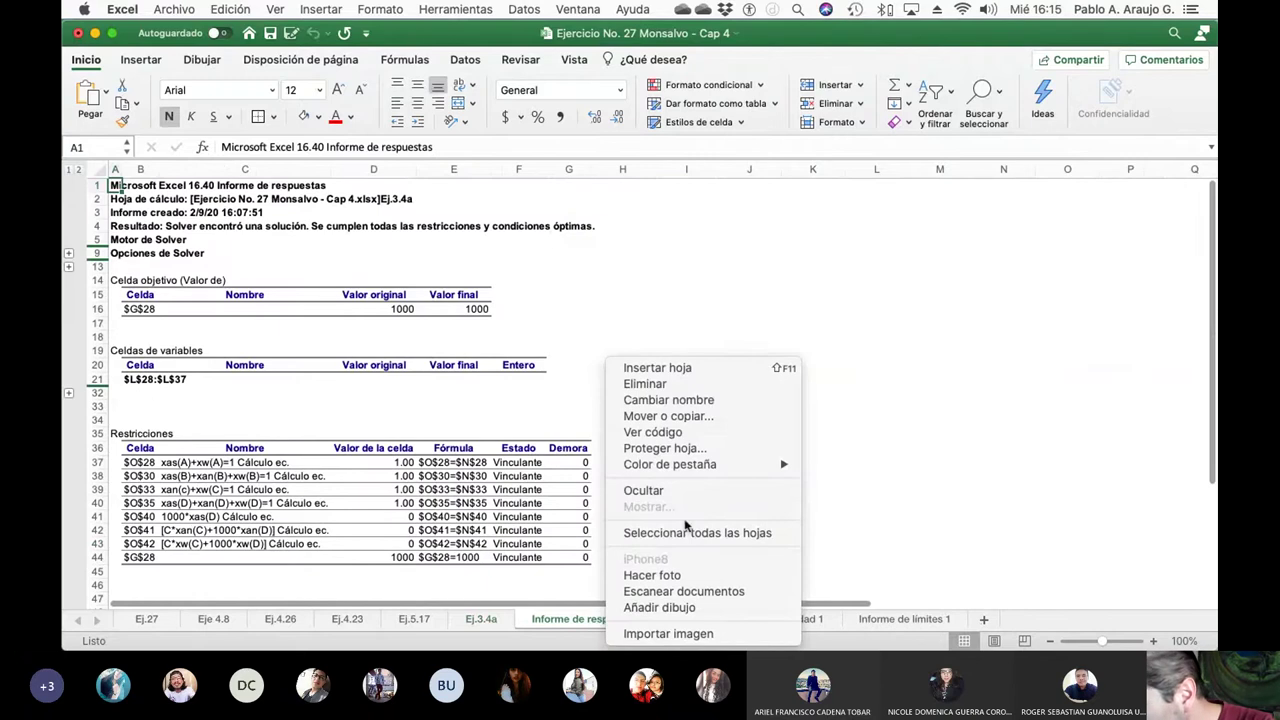
pyautogui.click(678, 390)
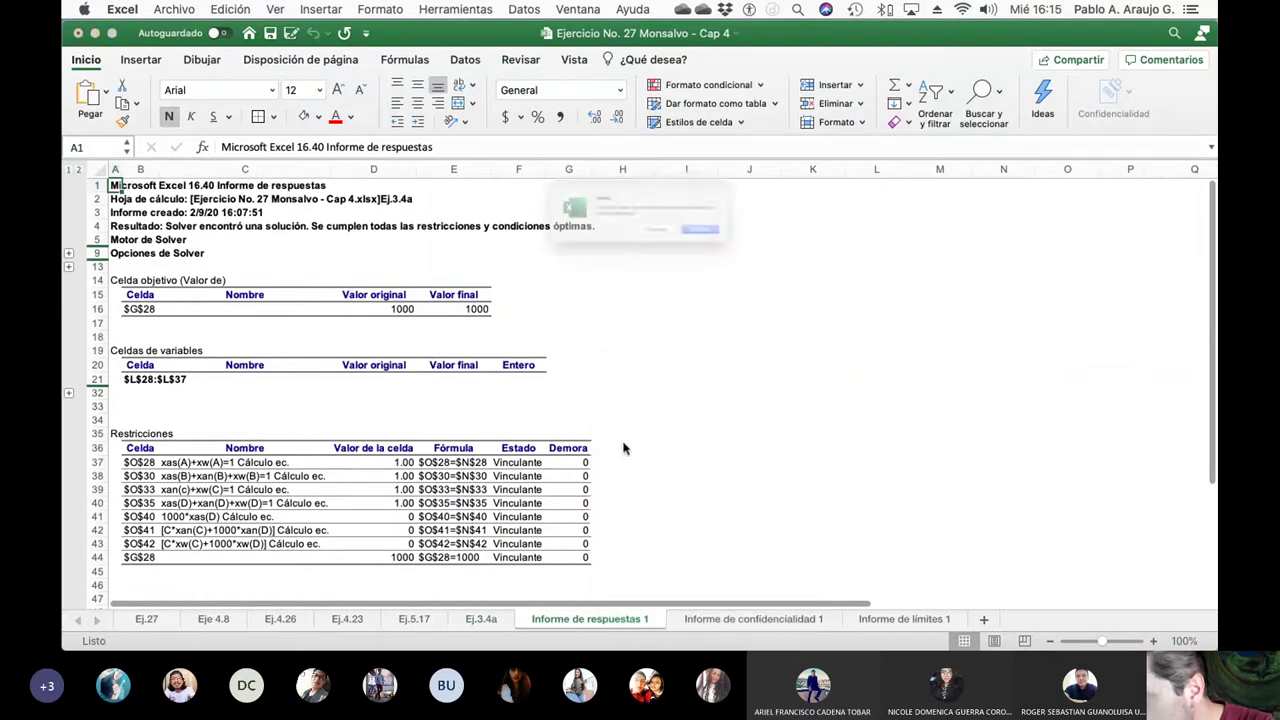
pyautogui.click(764, 250)
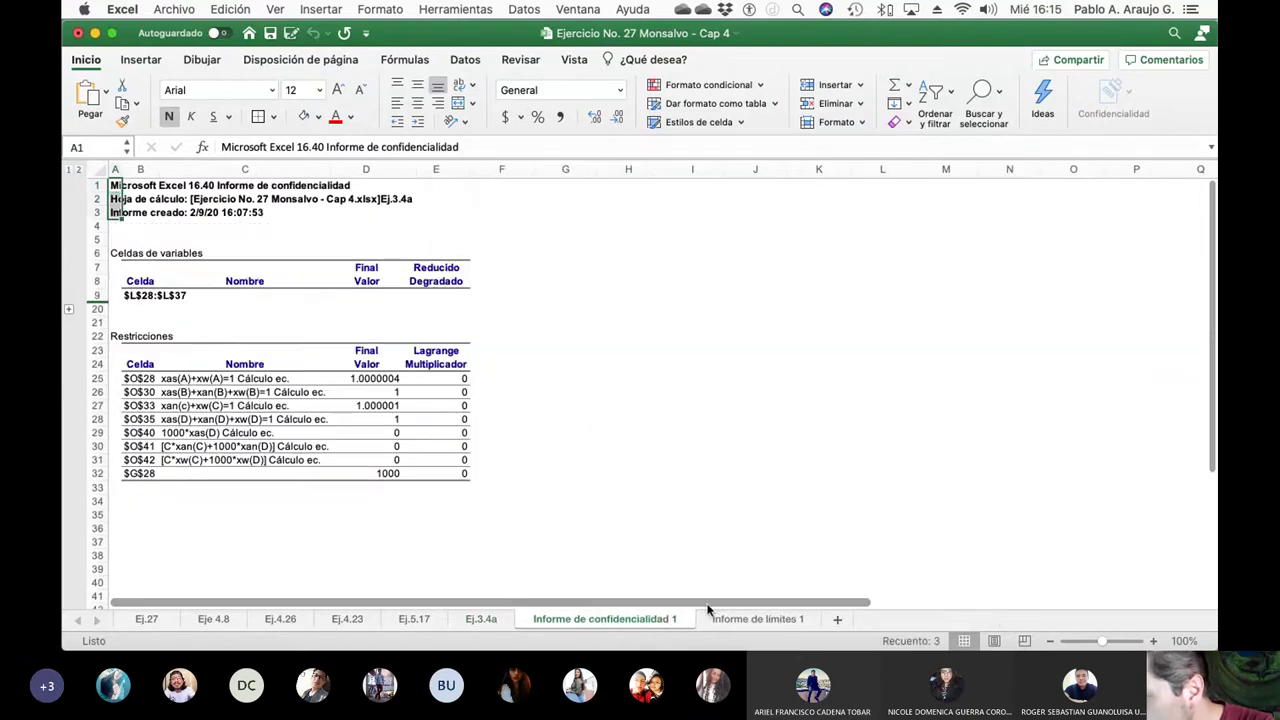
pyautogui.rightClick(594, 614)
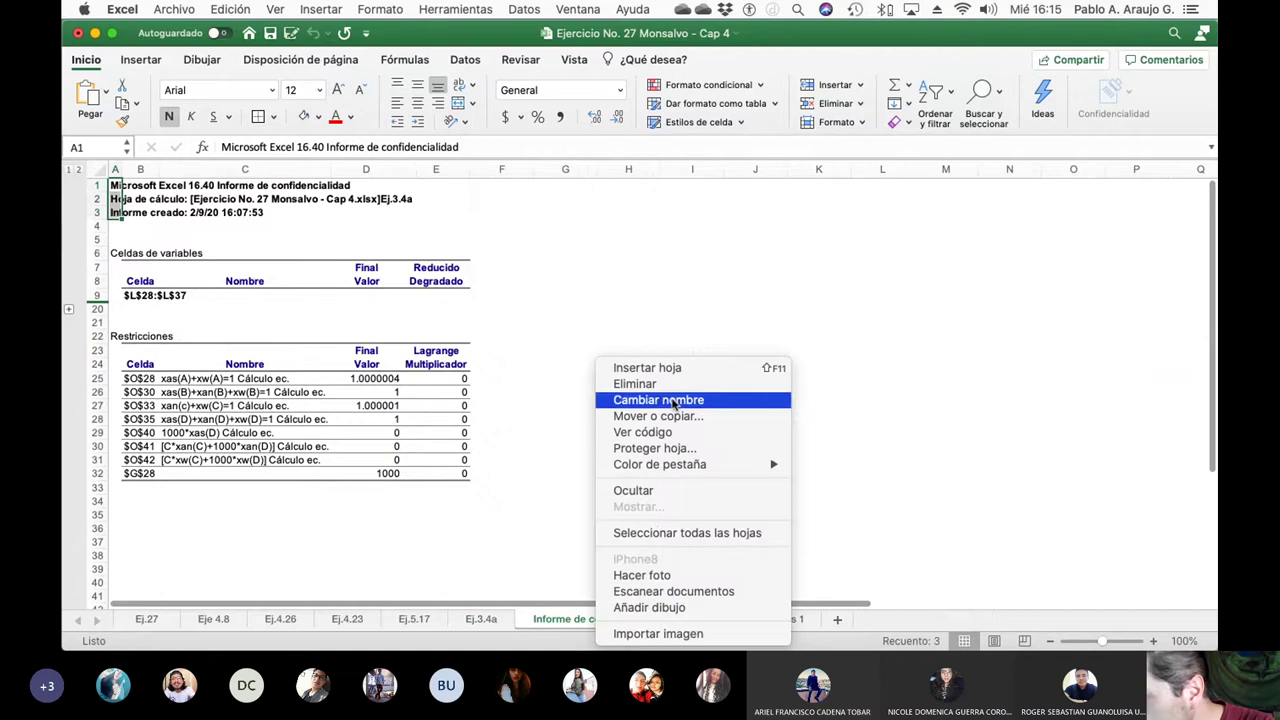
pyautogui.click(655, 384)
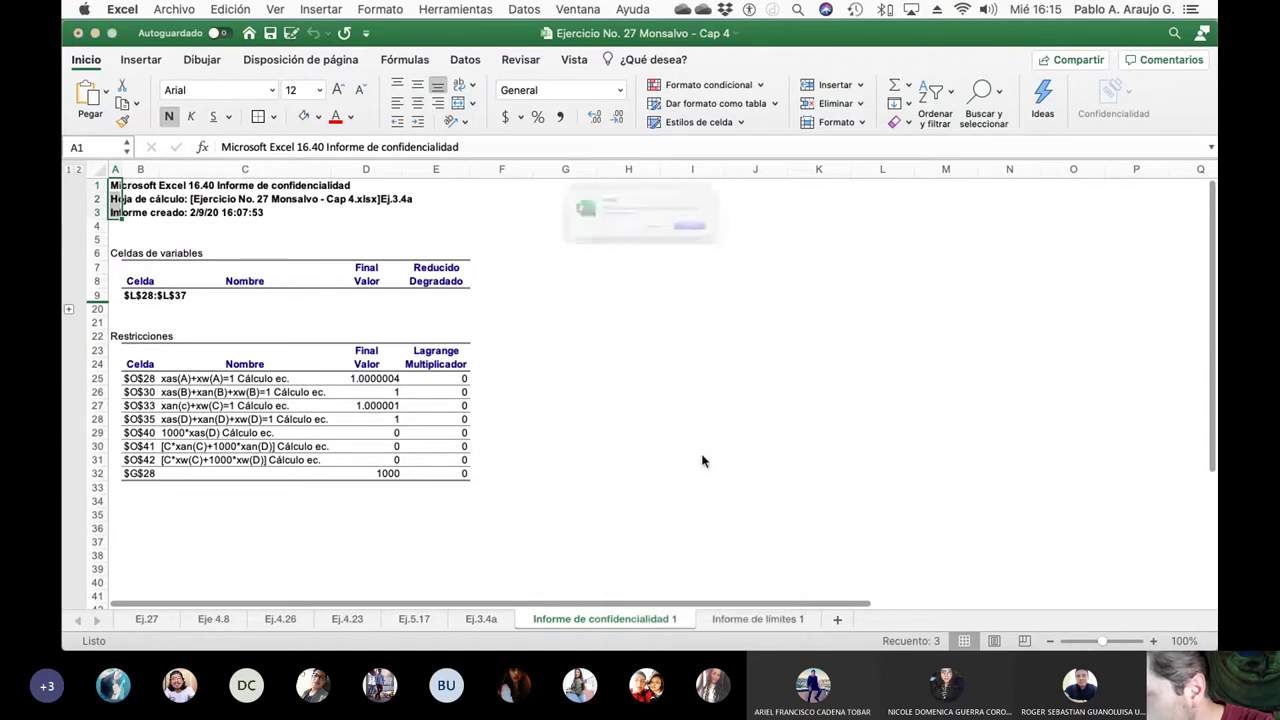
pyautogui.click(766, 248)
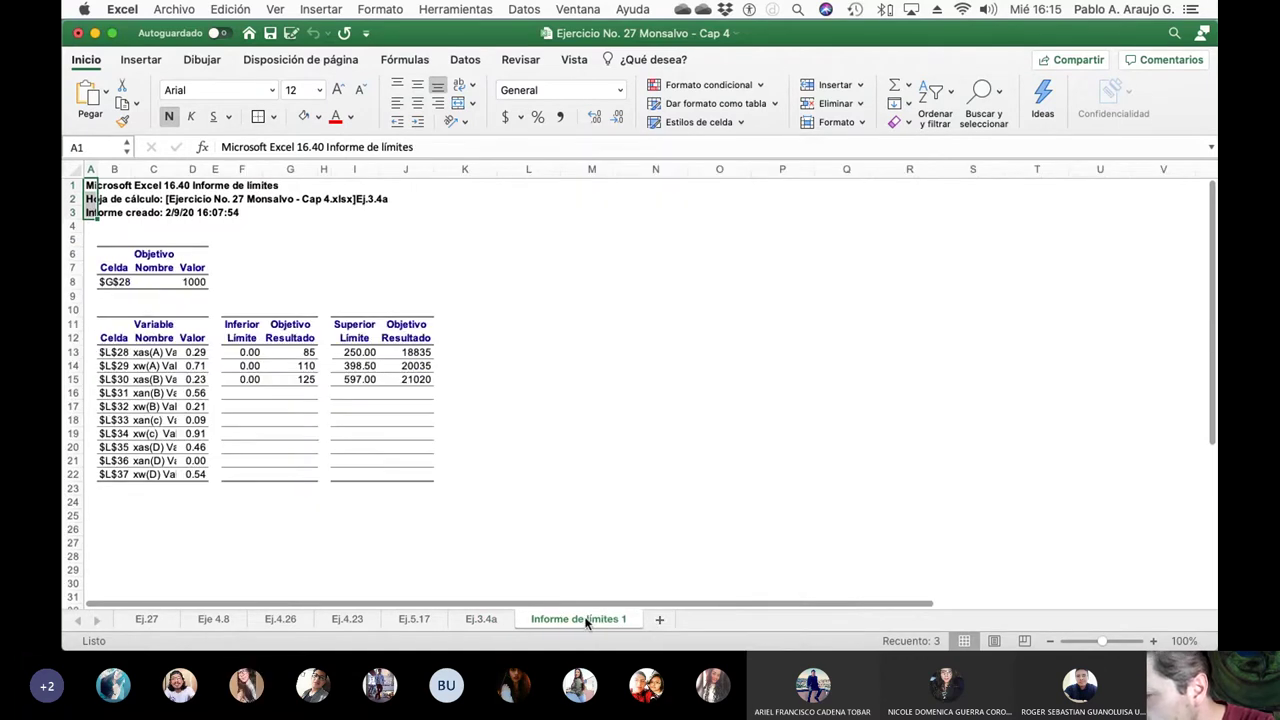
pyautogui.rightClick(587, 622)
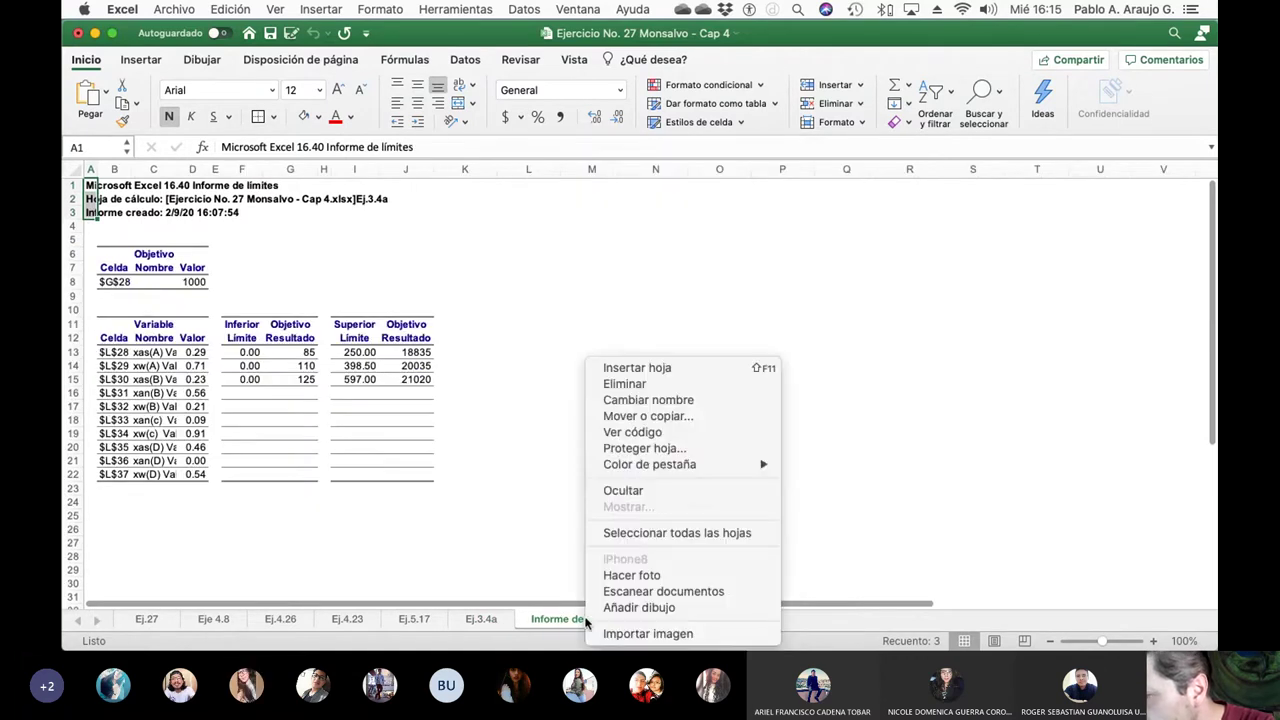
pyautogui.click(659, 386)
pyautogui.click(772, 254)
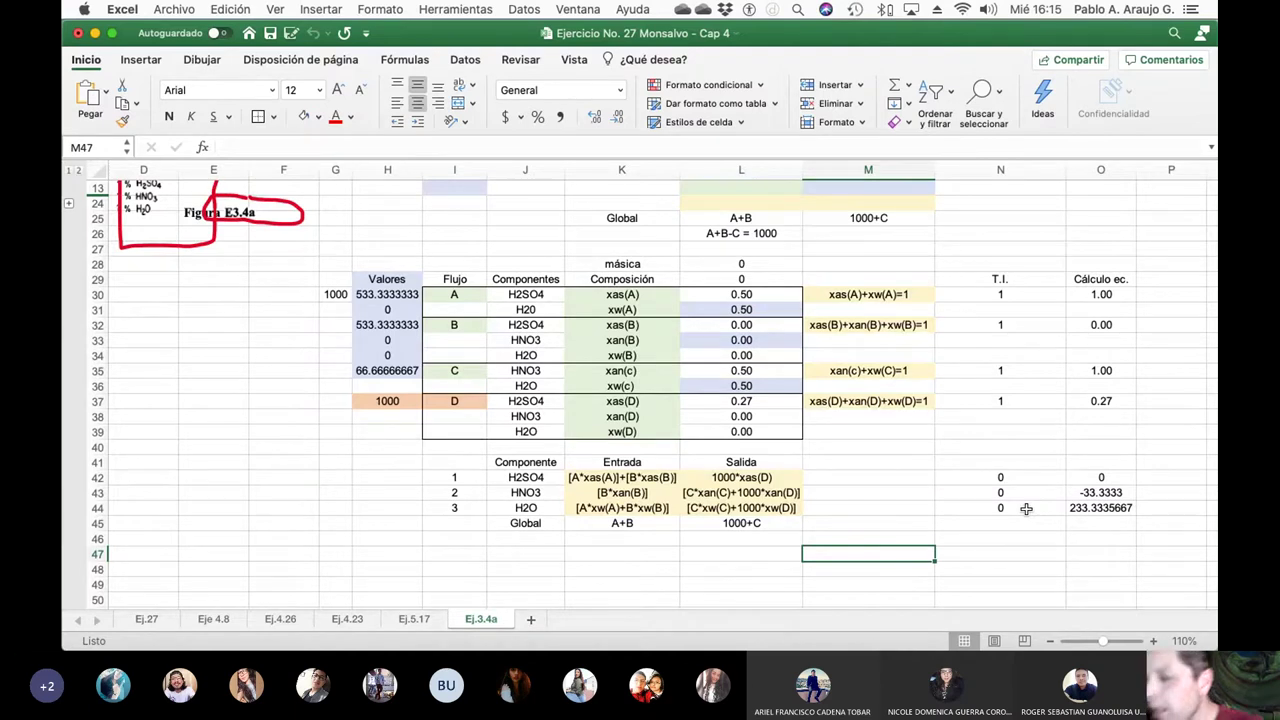
# Review the objective, variable cell ranges and constraints in the Solver parameters against the sheet, and close them without solving
pyautogui.click(471, 12)
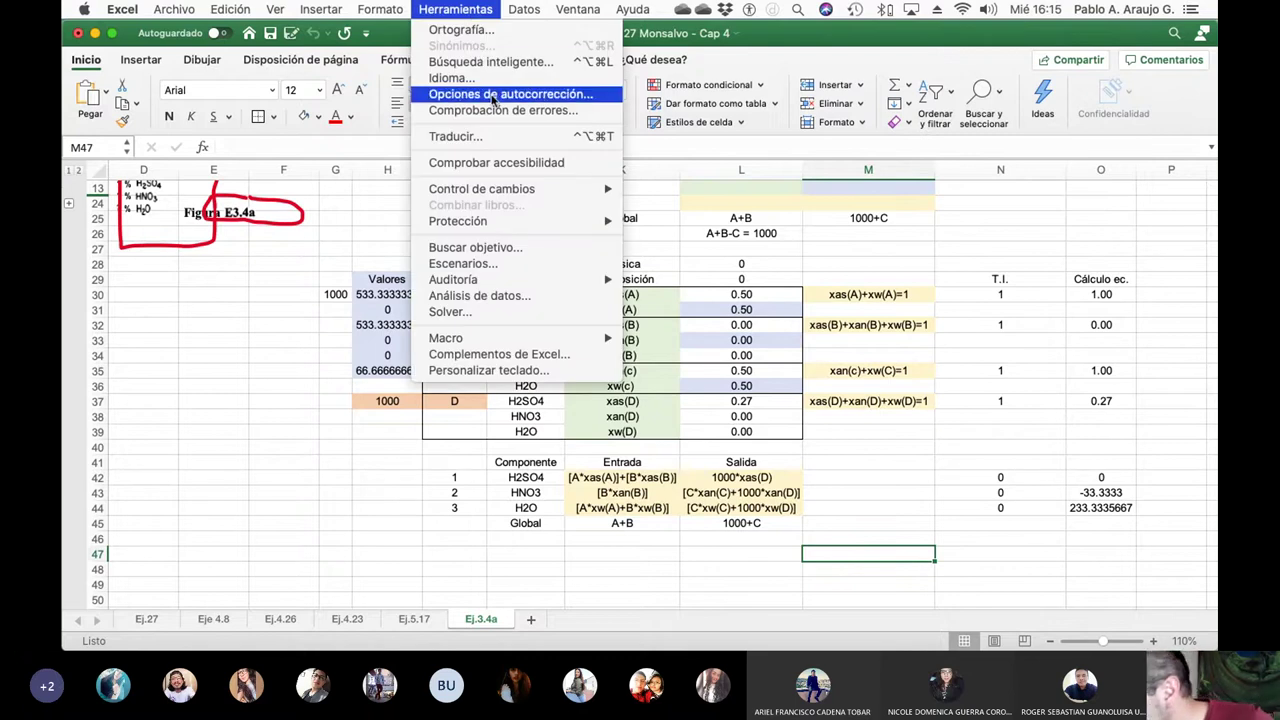
pyautogui.click(491, 95)
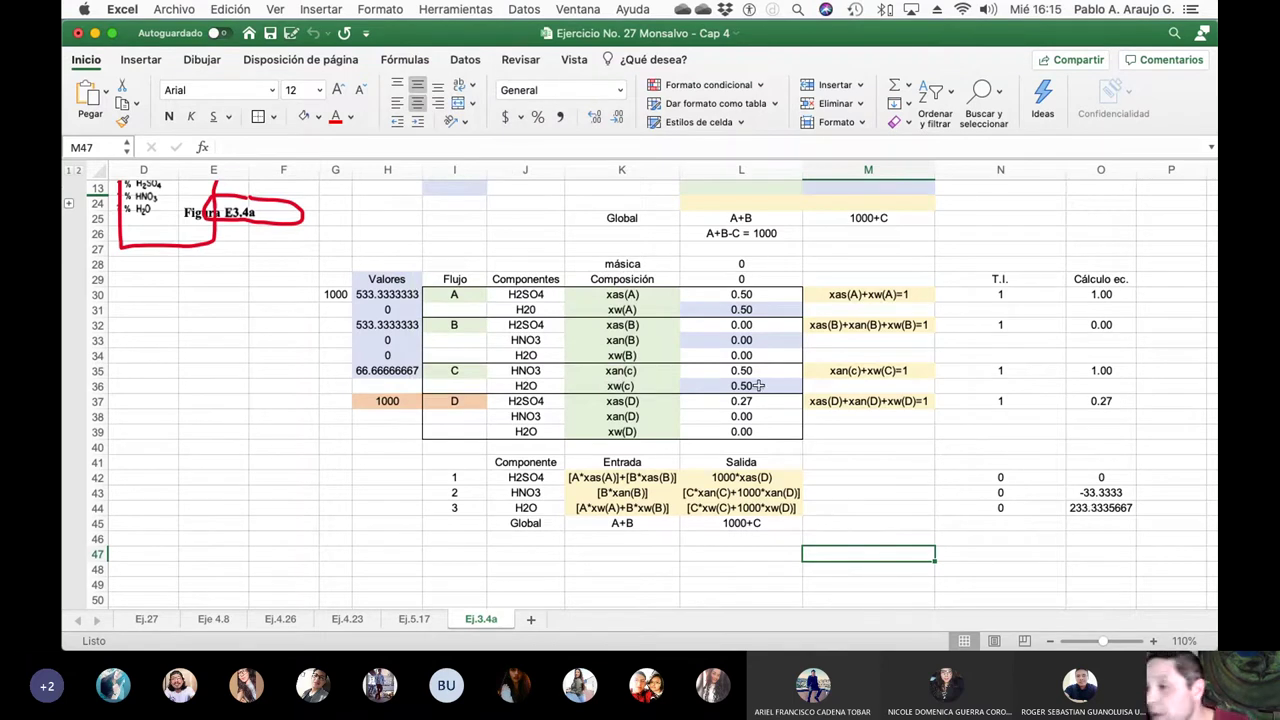
pyautogui.click(450, 12)
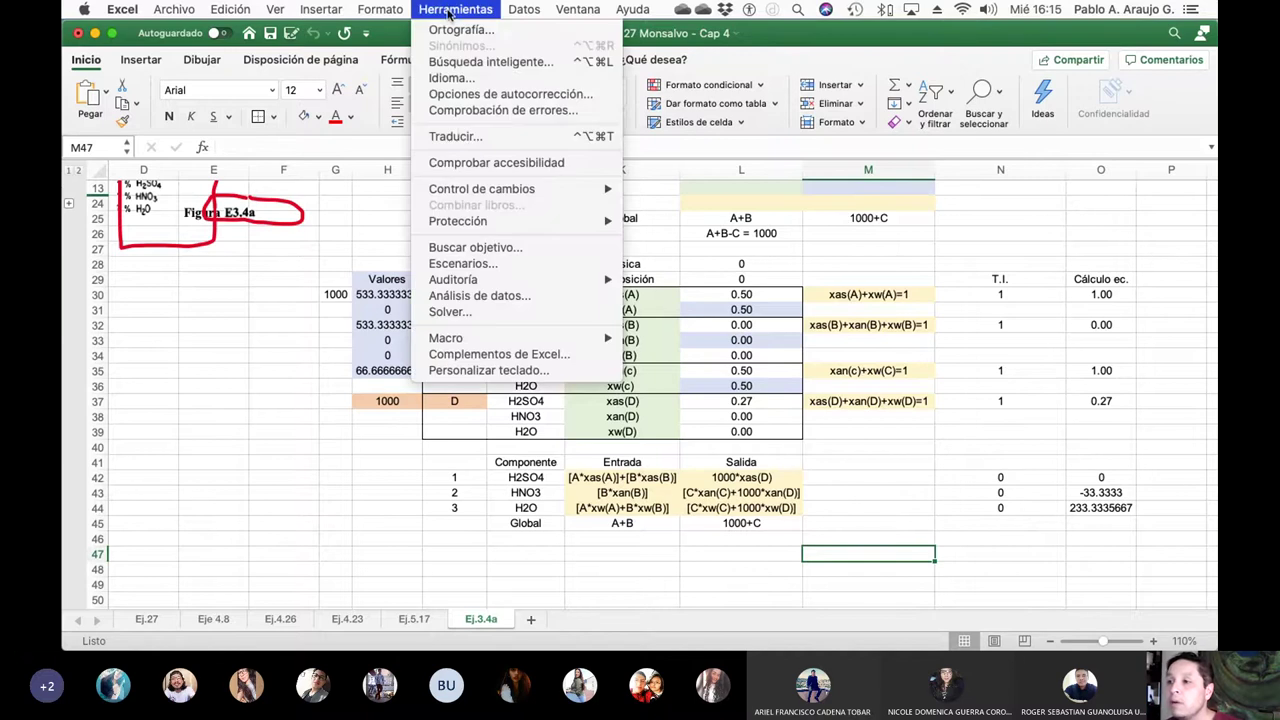
pyautogui.click(549, 317)
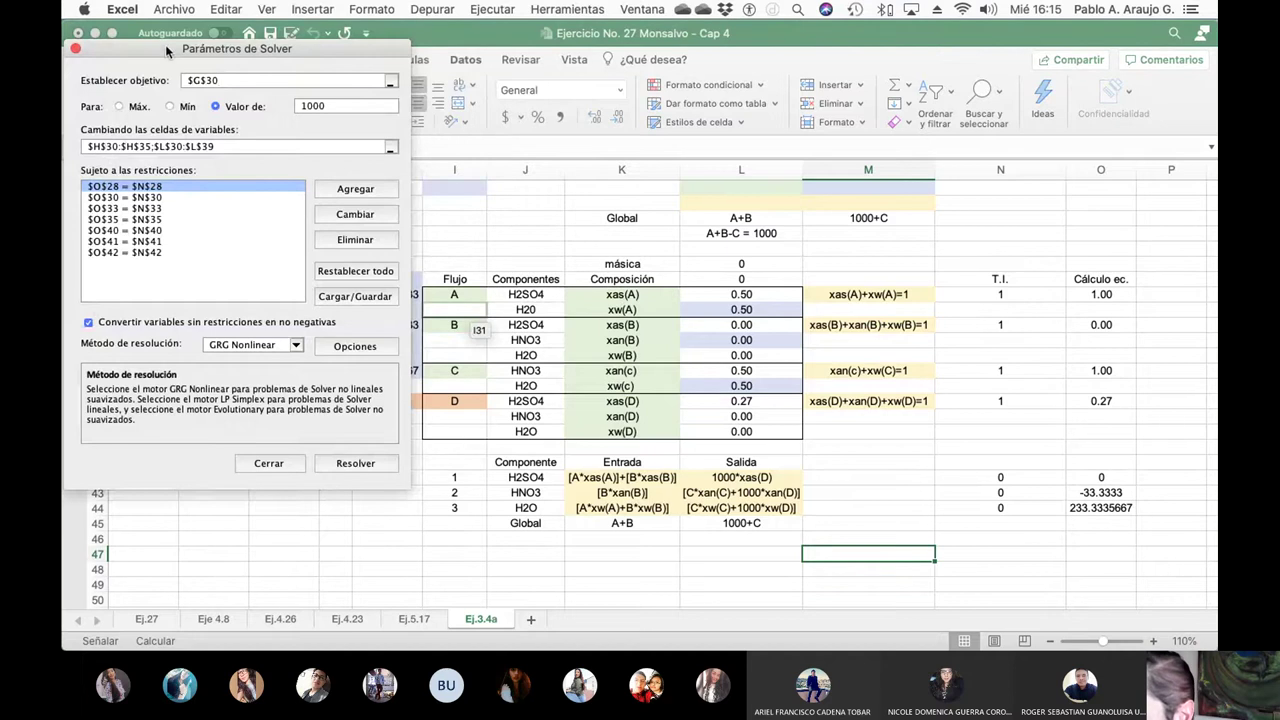
pyautogui.moveTo(167, 50); pyautogui.dragTo(414, 173)
pyautogui.click(389, 191)
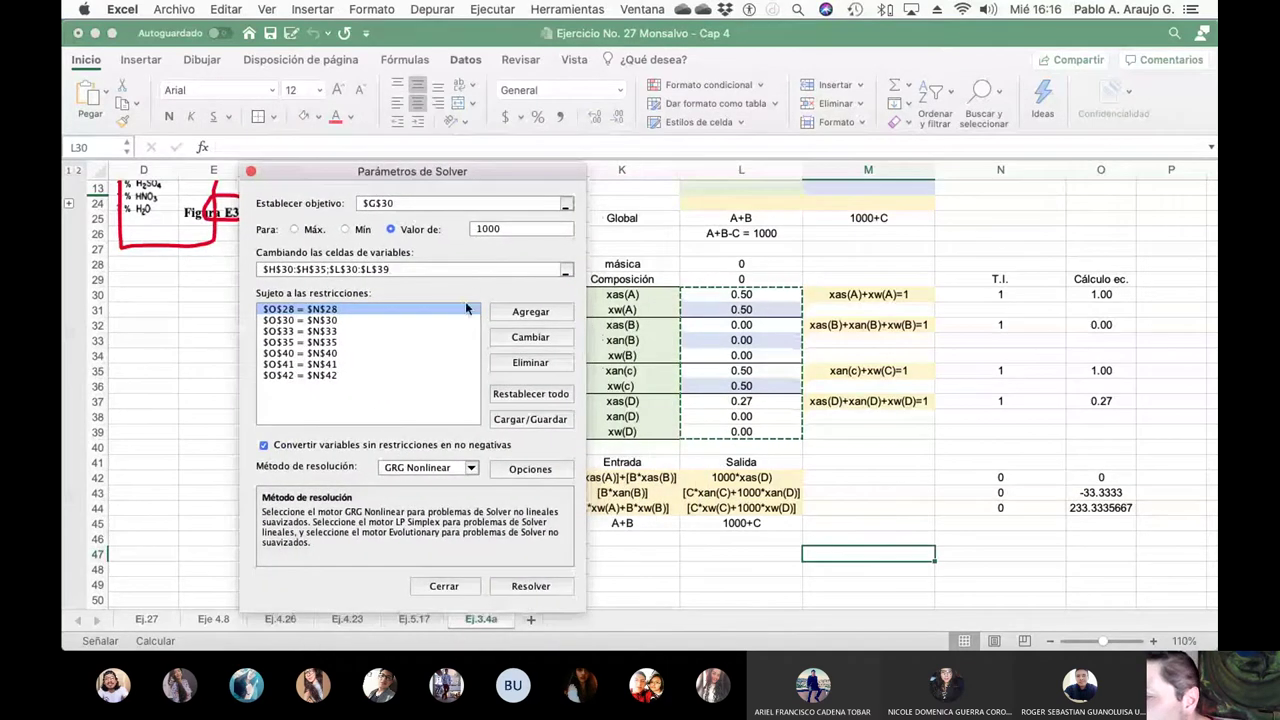
pyautogui.click(390, 269)
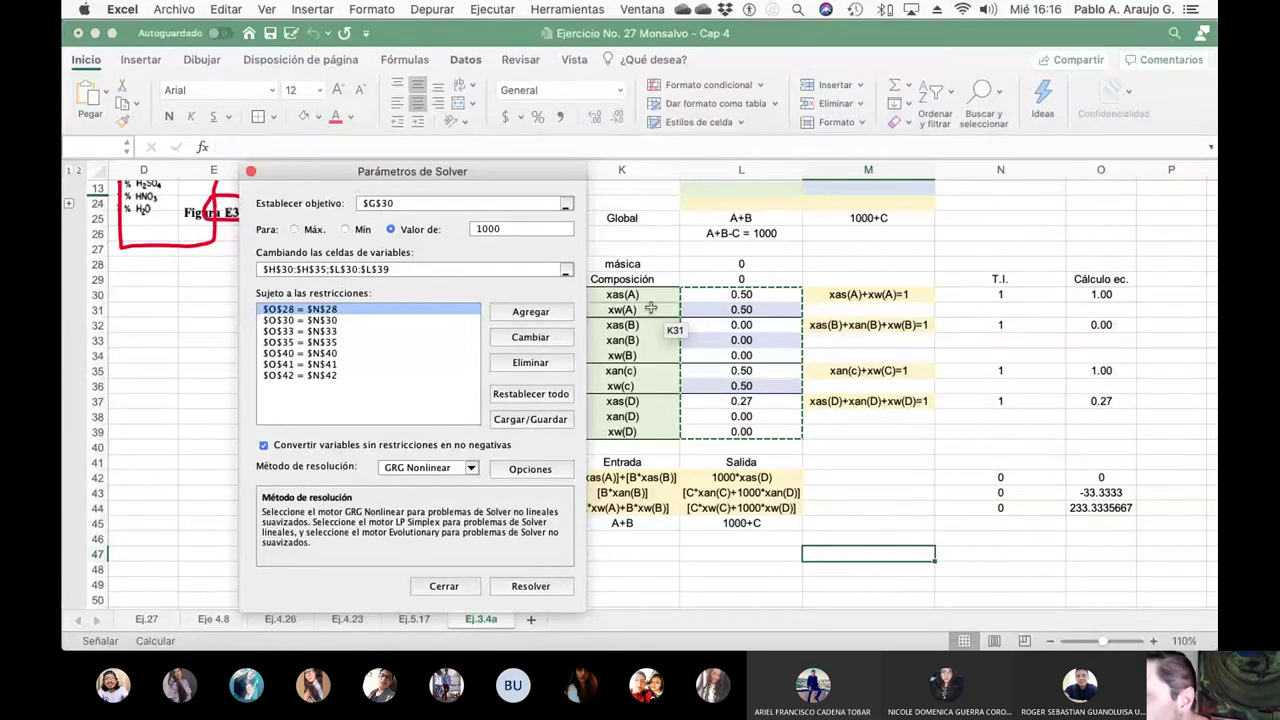
pyautogui.moveTo(440, 176); pyautogui.dragTo(885, 173)
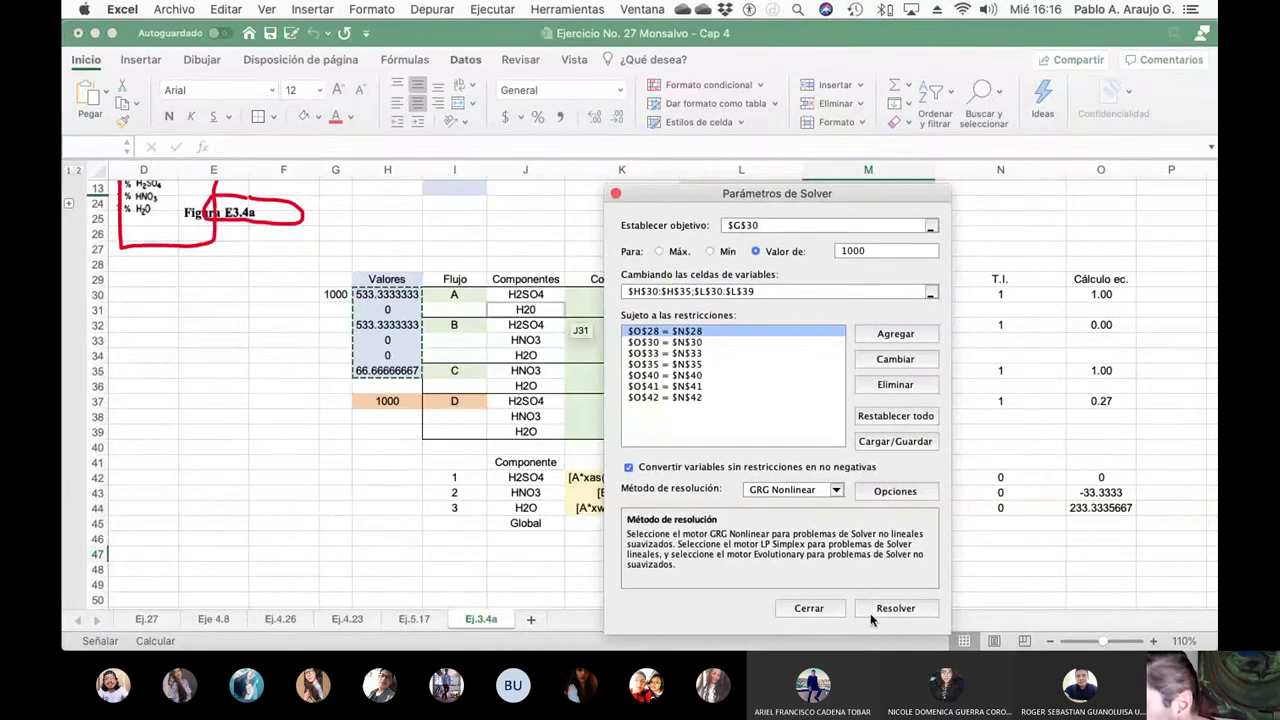
pyautogui.click(826, 610)
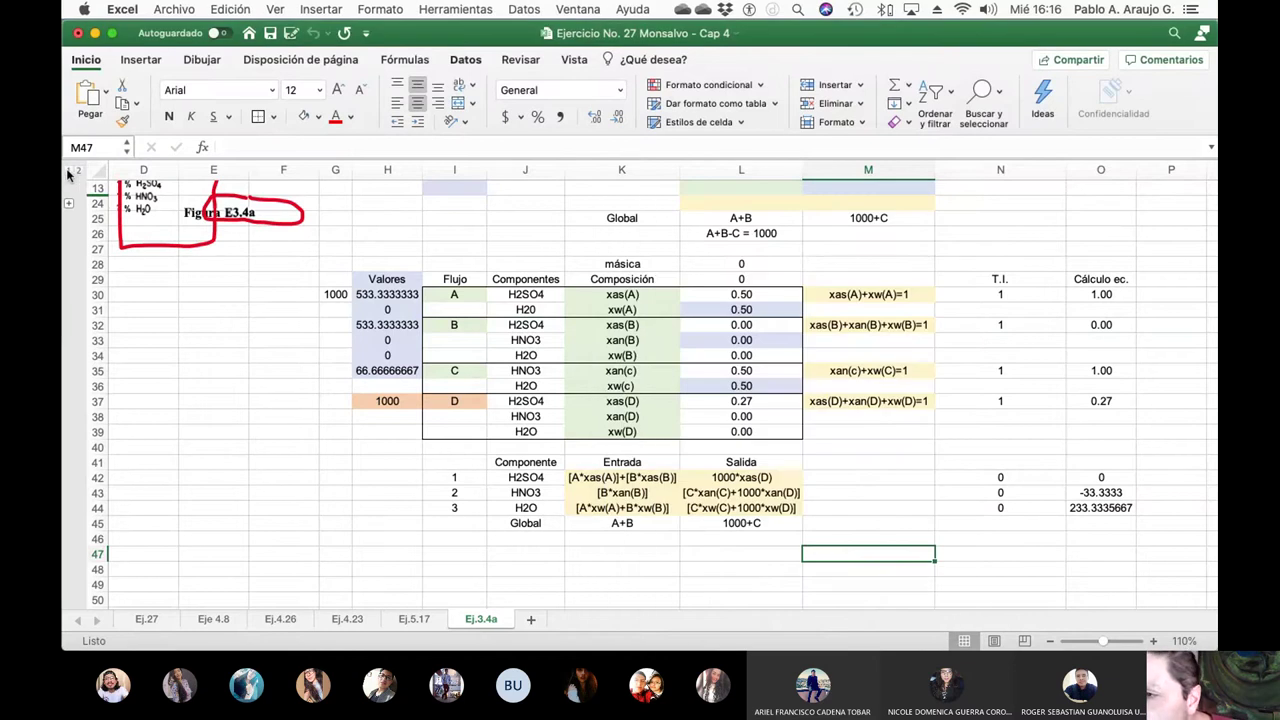
# Expand the collapsed rows 14 to 23 and enlarge the picture with the problem statement and Figura E3.4a
pyautogui.click(69, 203)
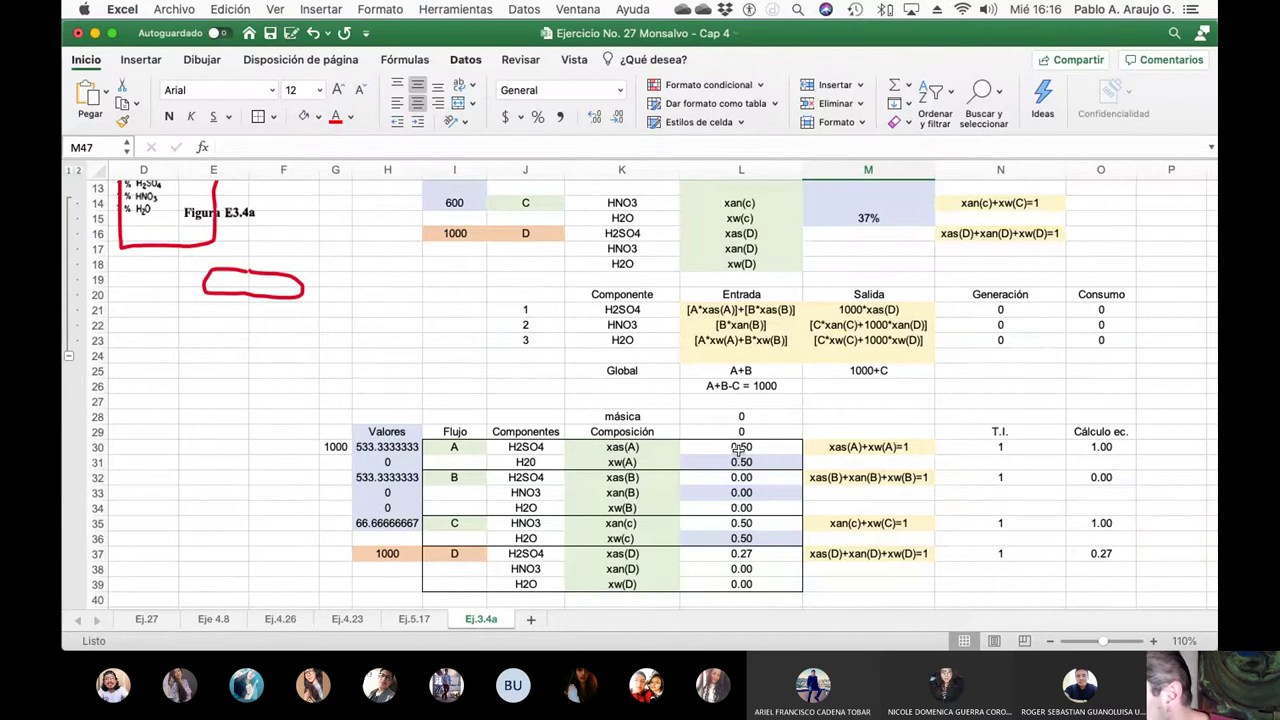
pyautogui.scroll(-3, 738, 452)
pyautogui.scroll(8, 745, 448)
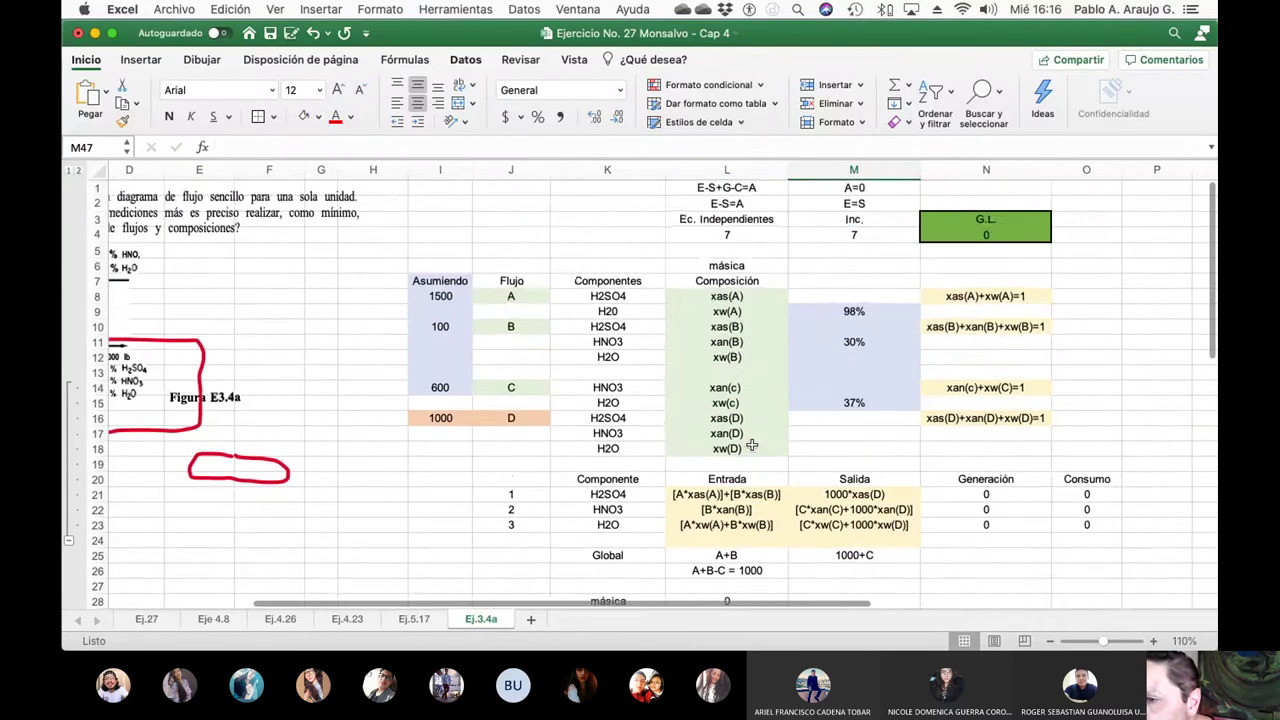
pyautogui.hscroll(-5, 751, 445)
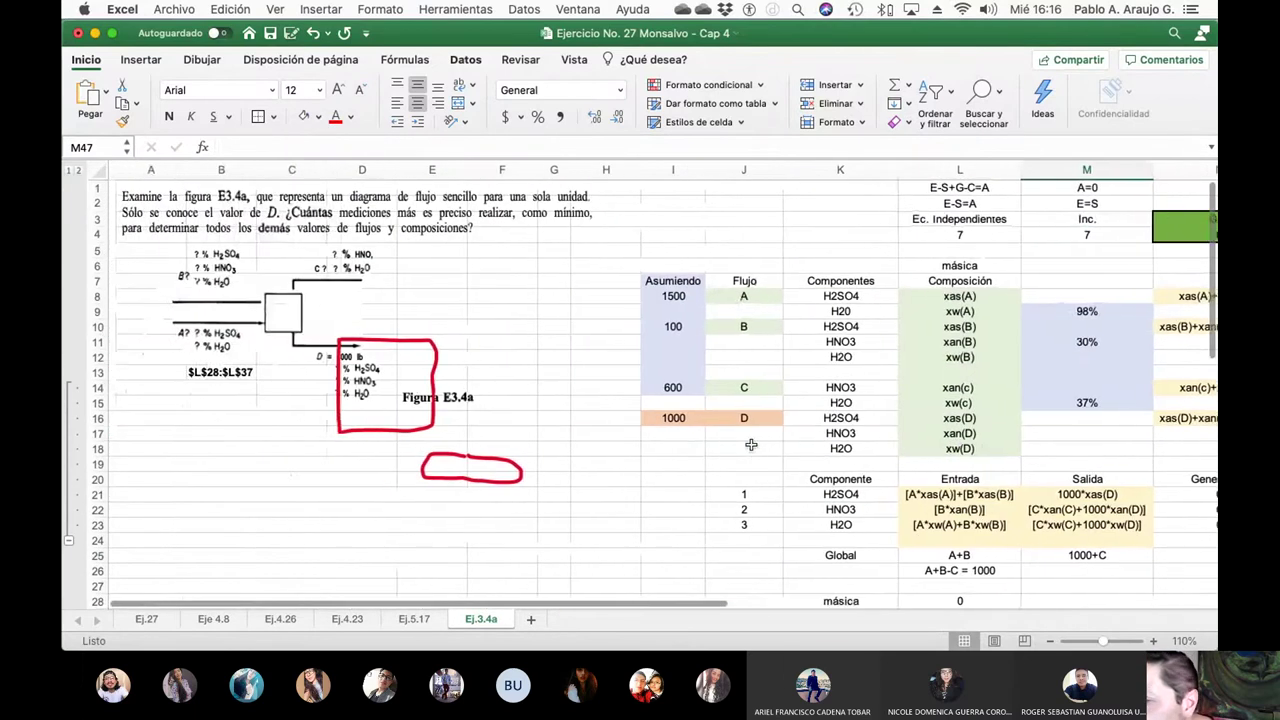
pyautogui.click(311, 284)
pyautogui.moveTo(598, 418); pyautogui.dragTo(675, 558)
pyautogui.scroll(-3, 982, 495)
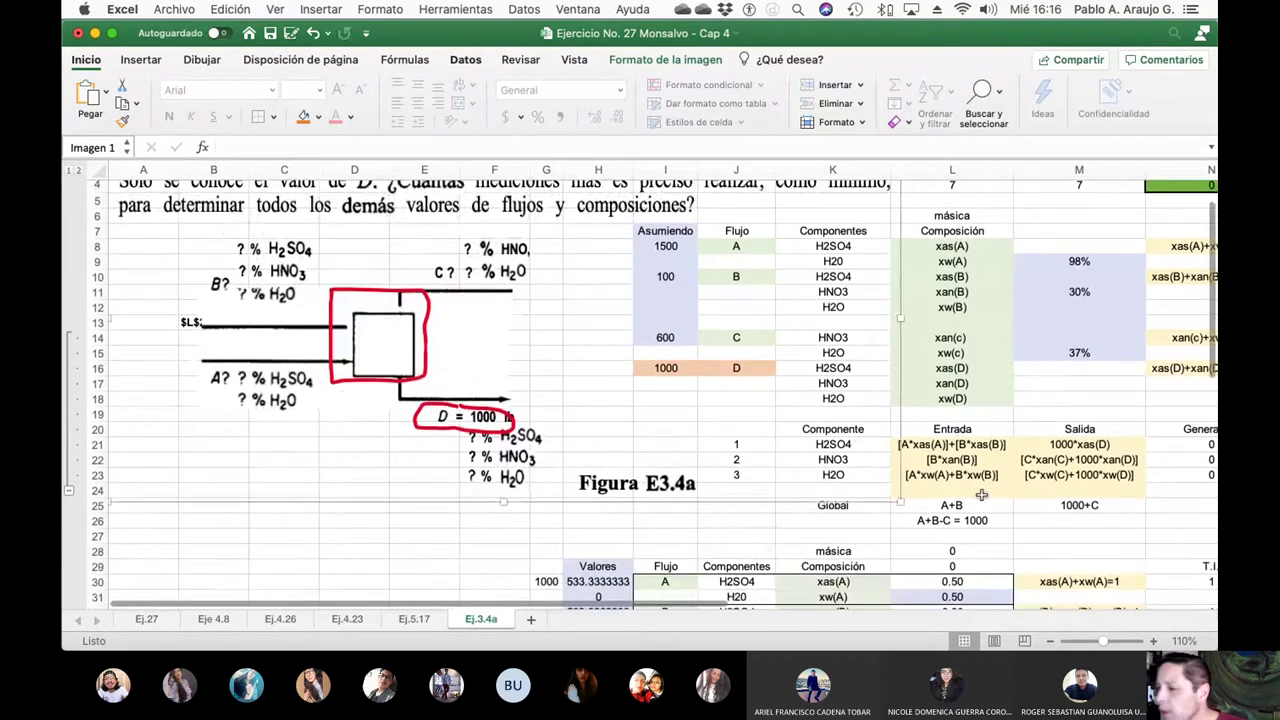
# Reopen the Solver parameters and place the window clear of the T.I. and Cálculo ec. columns of the lower table
pyautogui.scroll(-6, 1023, 483)
pyautogui.hscroll(4, 1024, 483)
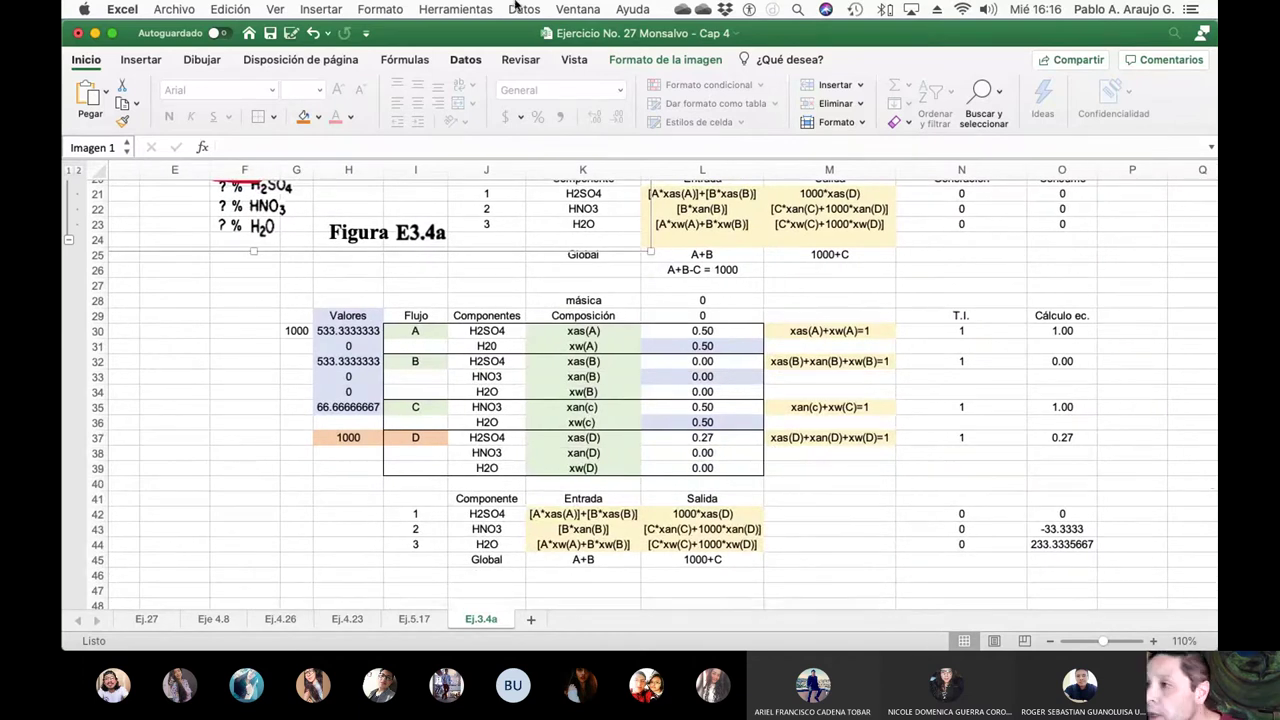
pyautogui.click(453, 12)
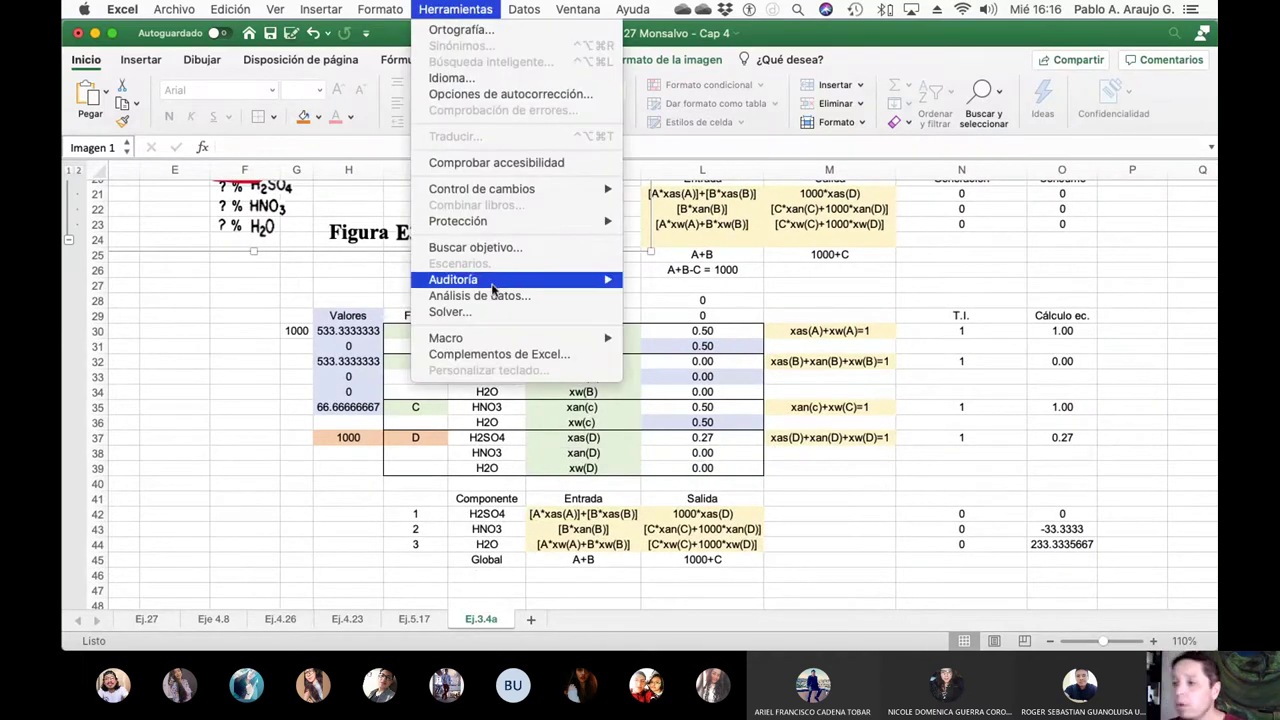
pyautogui.click(460, 311)
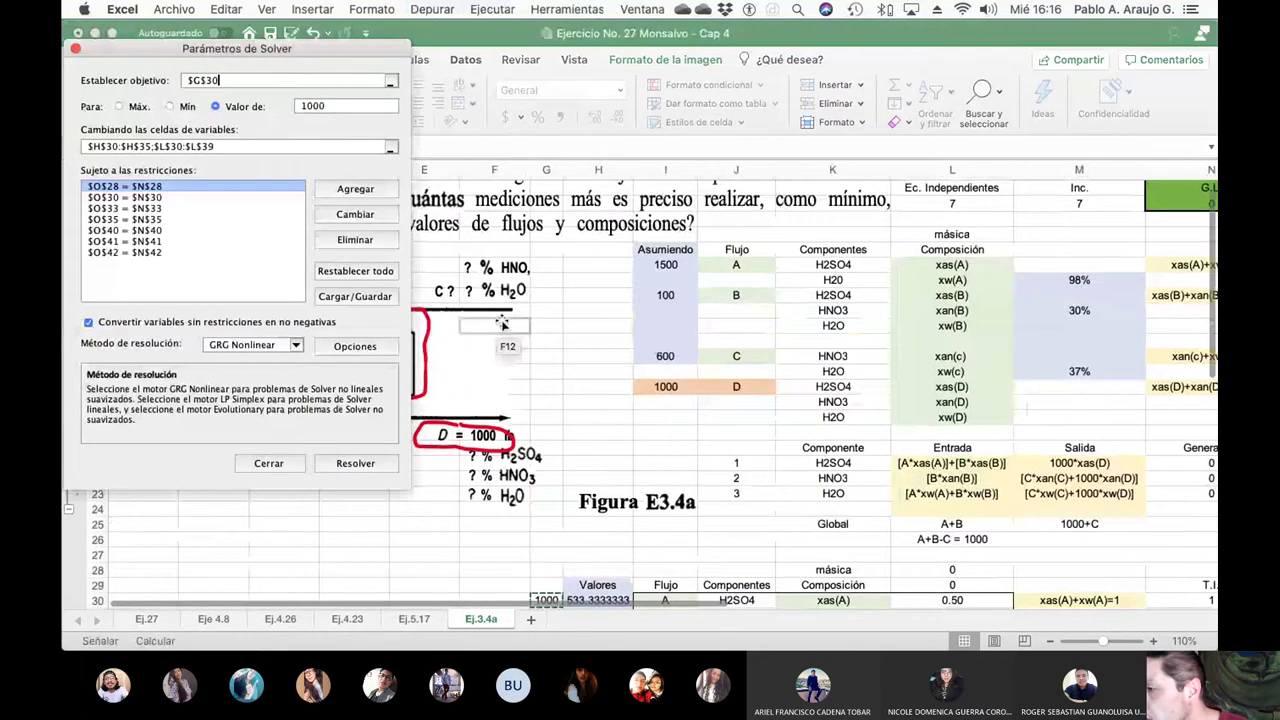
pyautogui.scroll(-6, 948, 380)
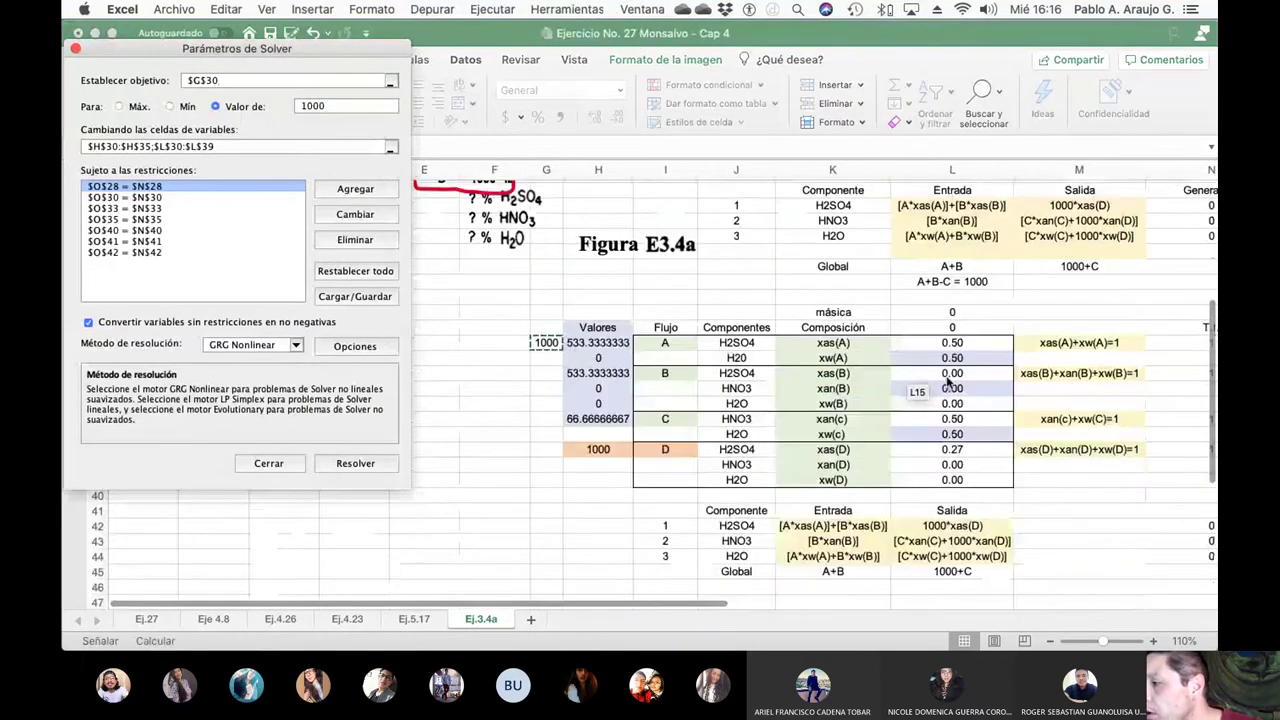
pyautogui.scroll(-5, 948, 380)
pyautogui.hscroll(3, 948, 380)
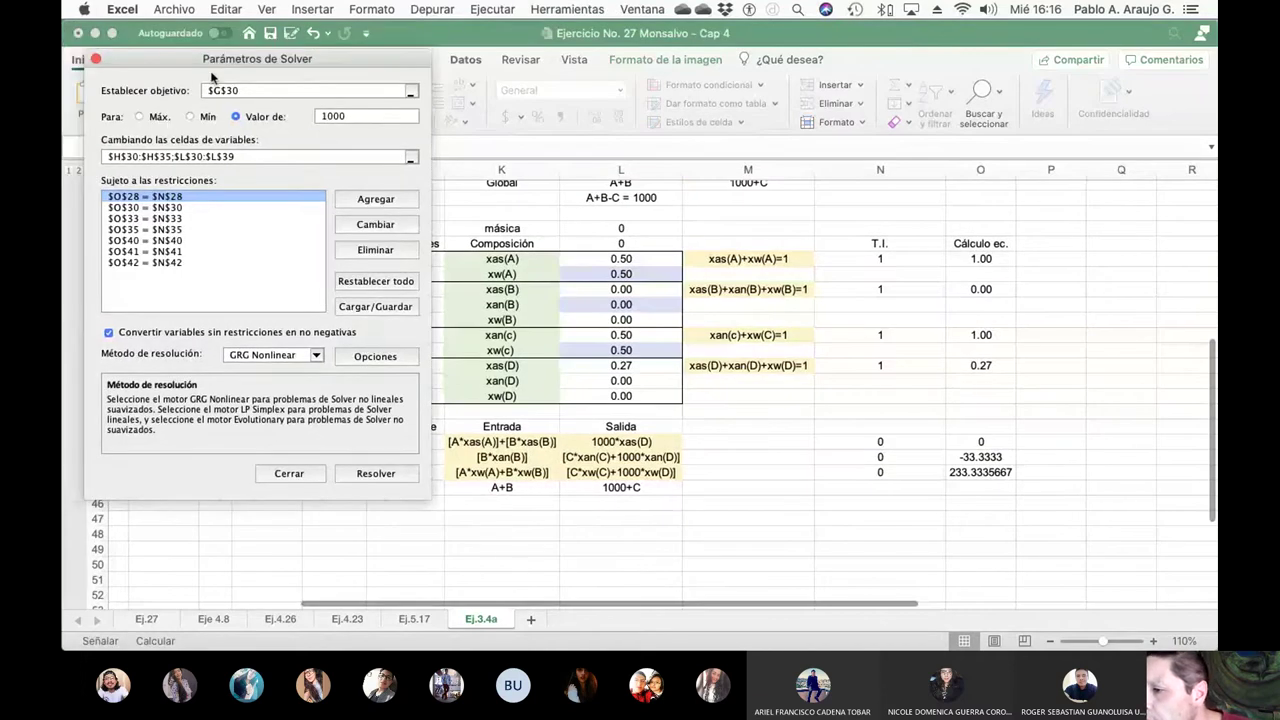
pyautogui.moveTo(212, 77); pyautogui.dragTo(306, 167)
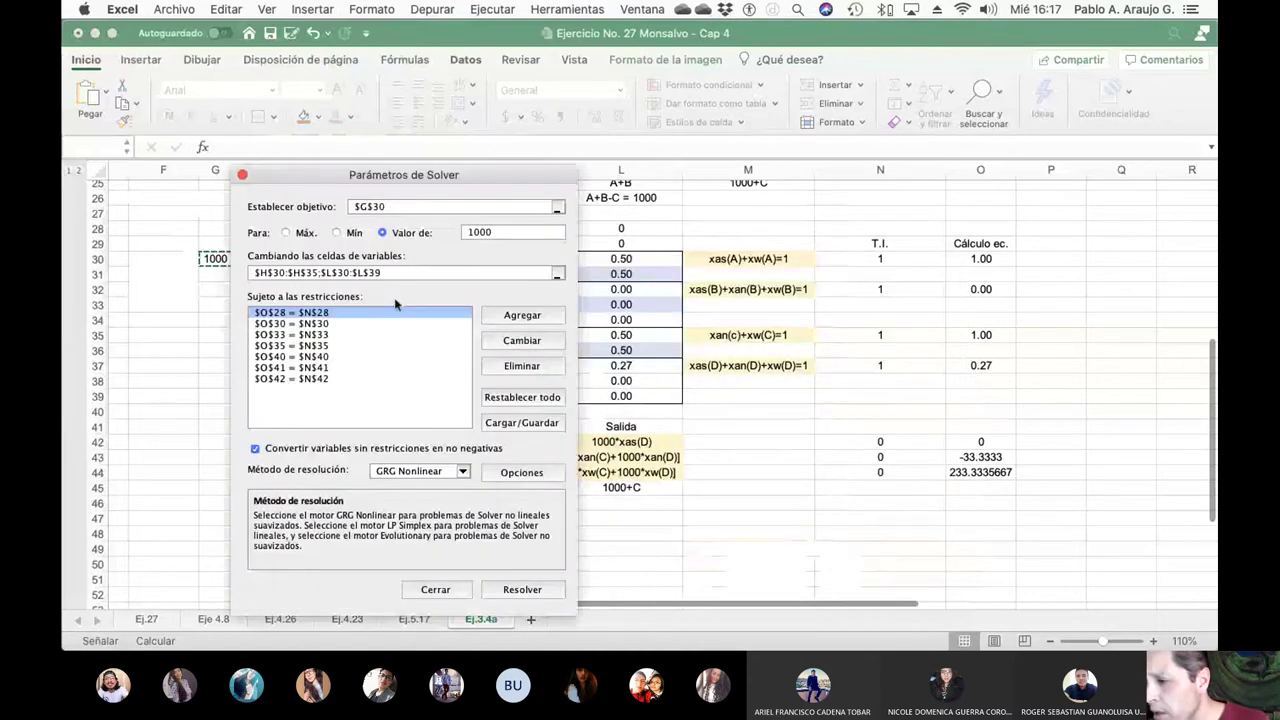
# Change the first Solver constraint to $O$30 = $N$30
pyautogui.click(522, 340)
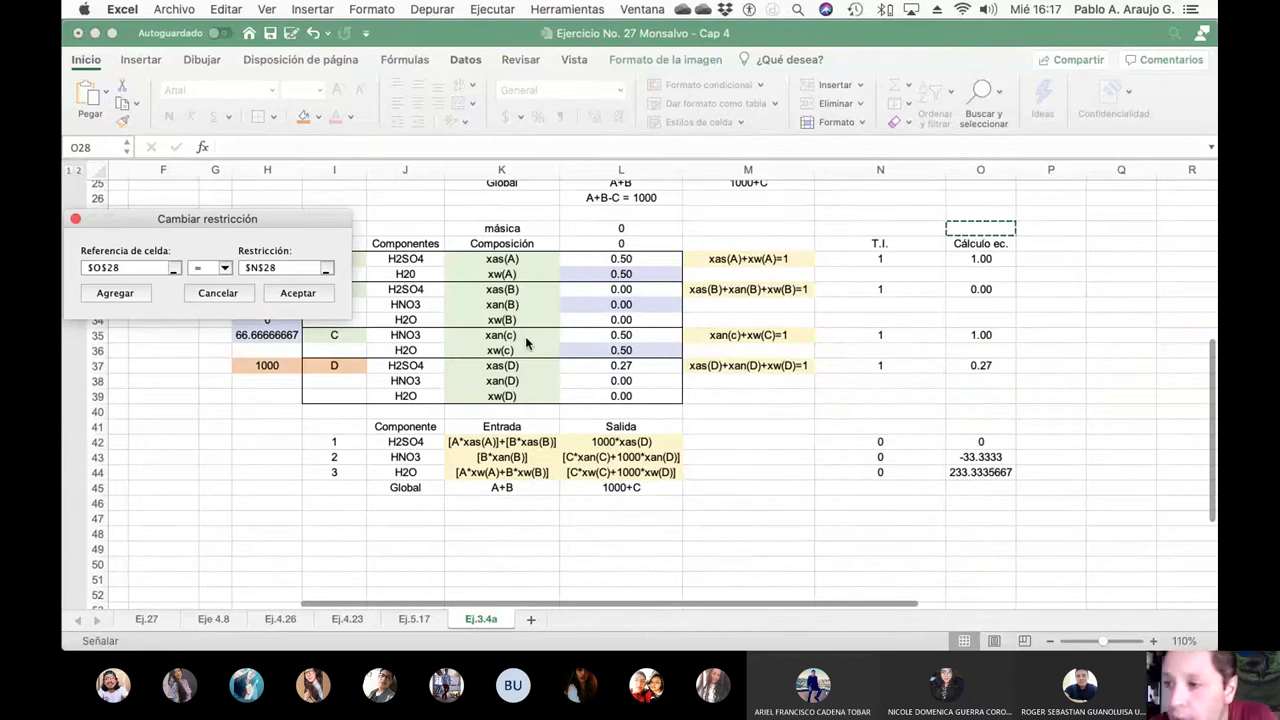
pyautogui.press('BackSpace')
pyautogui.press('BackSpace')
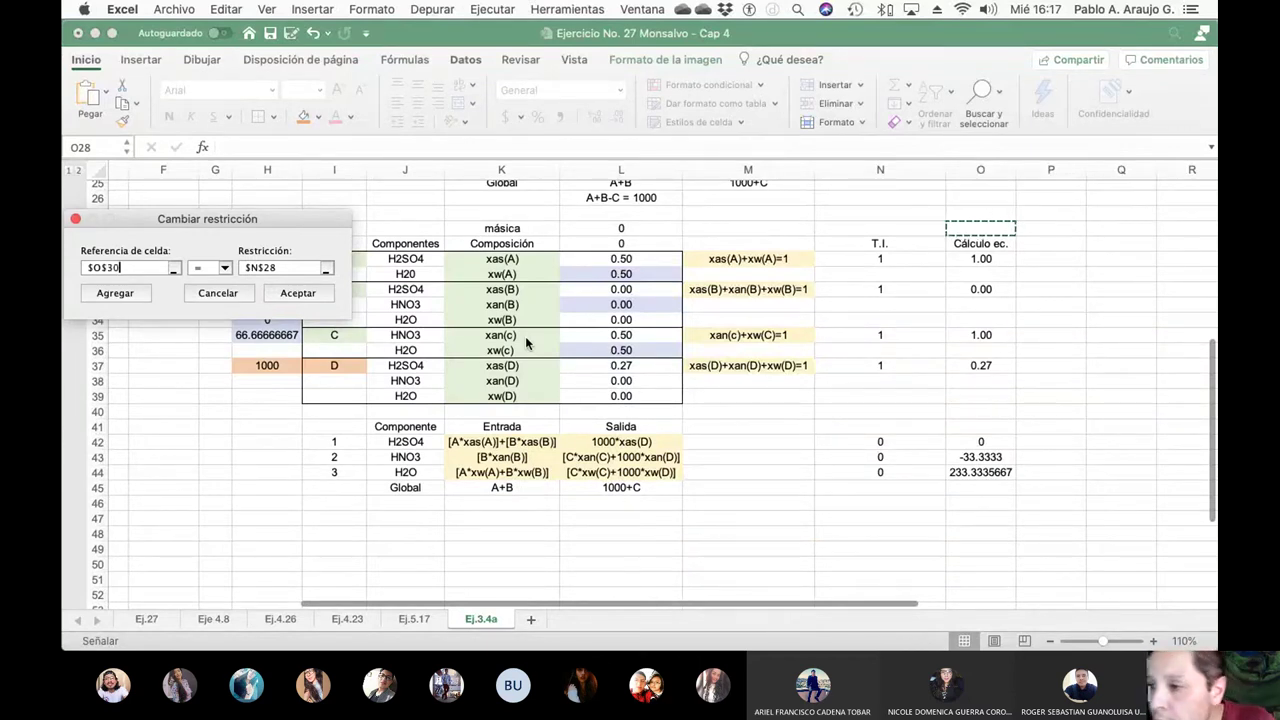
pyautogui.click(287, 269)
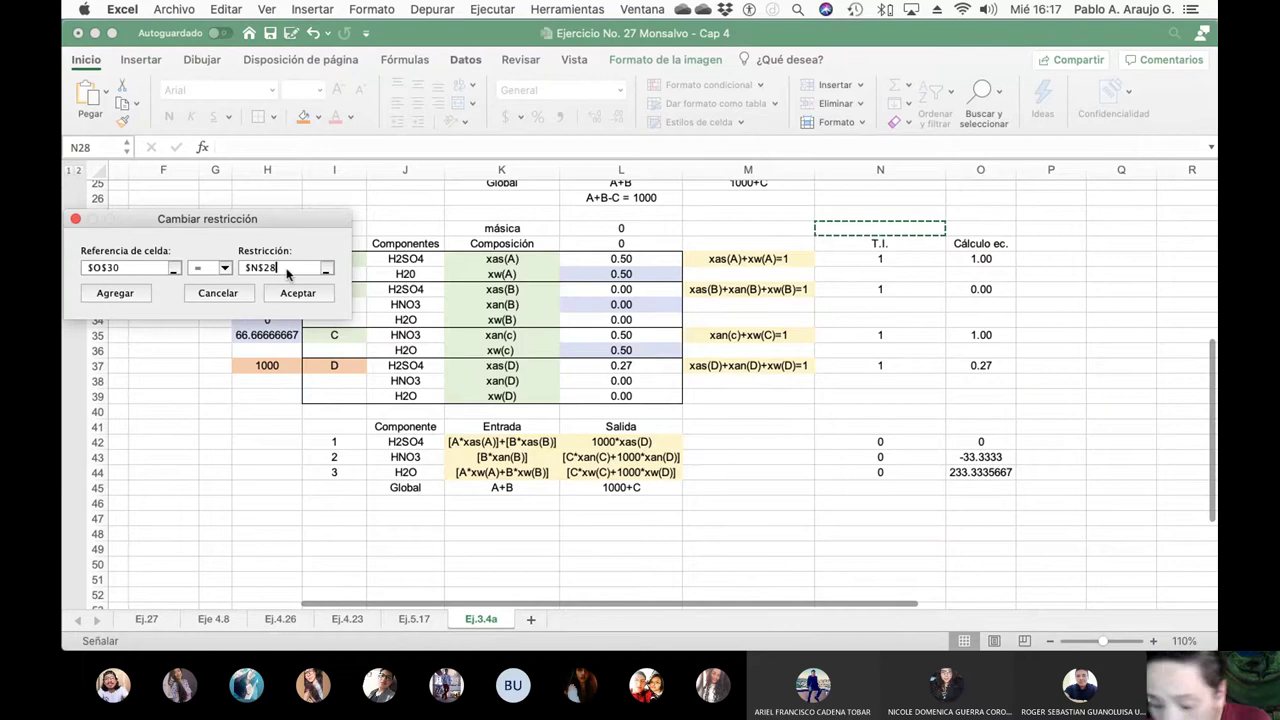
pyautogui.press('BackSpace')
pyautogui.press('BackSpace')
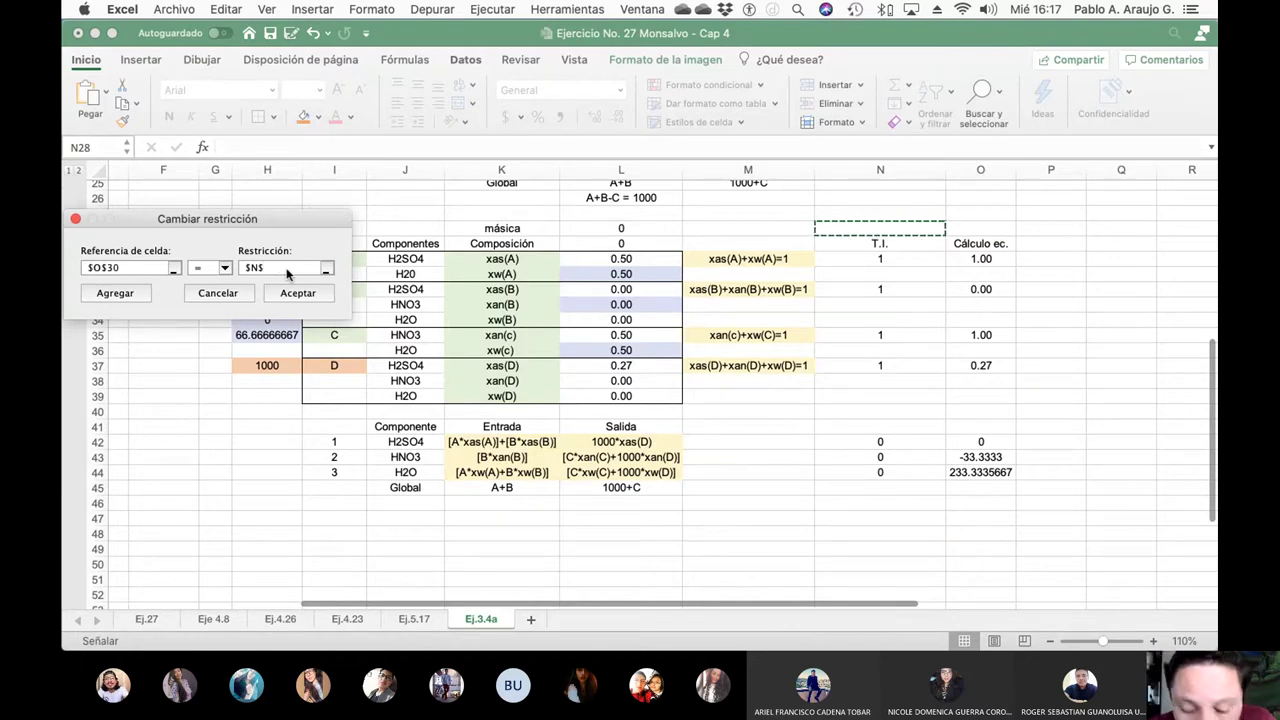
pyautogui.write('30')
pyautogui.click(297, 293)
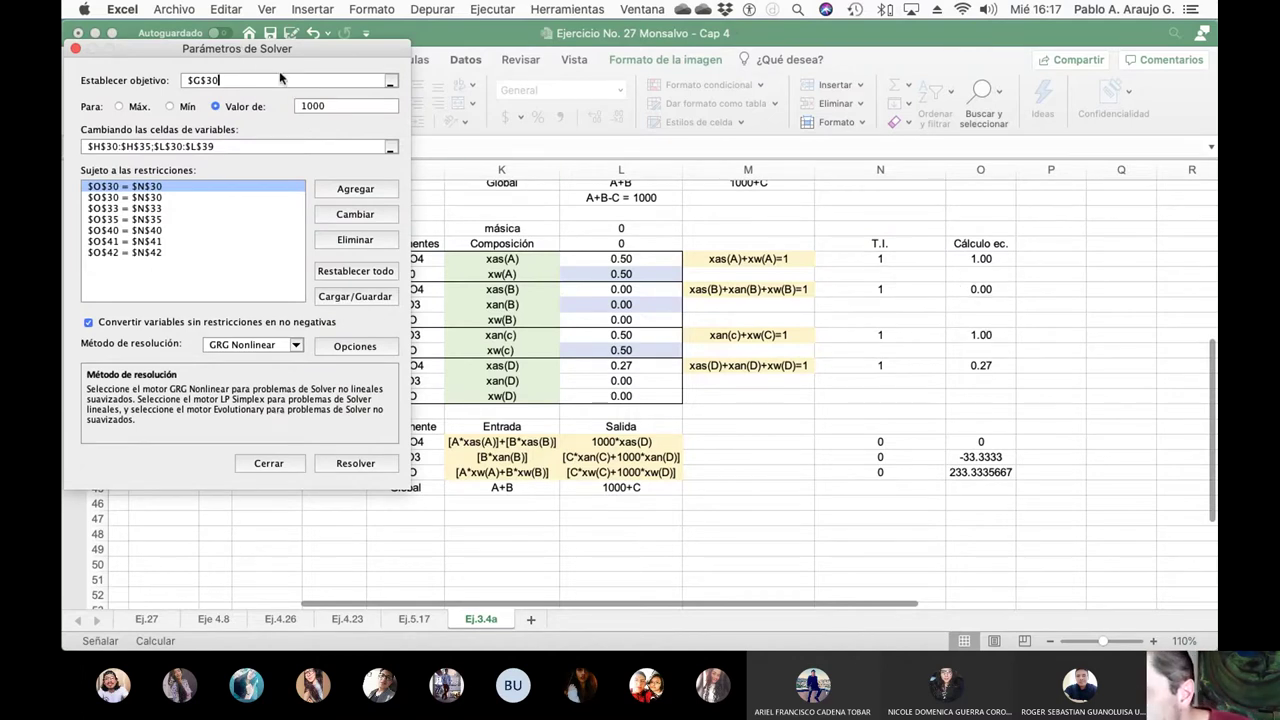
# Change the second Solver constraint to $O$32 = $N$32 for the composition sum of stream B
pyautogui.moveTo(240, 57); pyautogui.dragTo(429, 116)
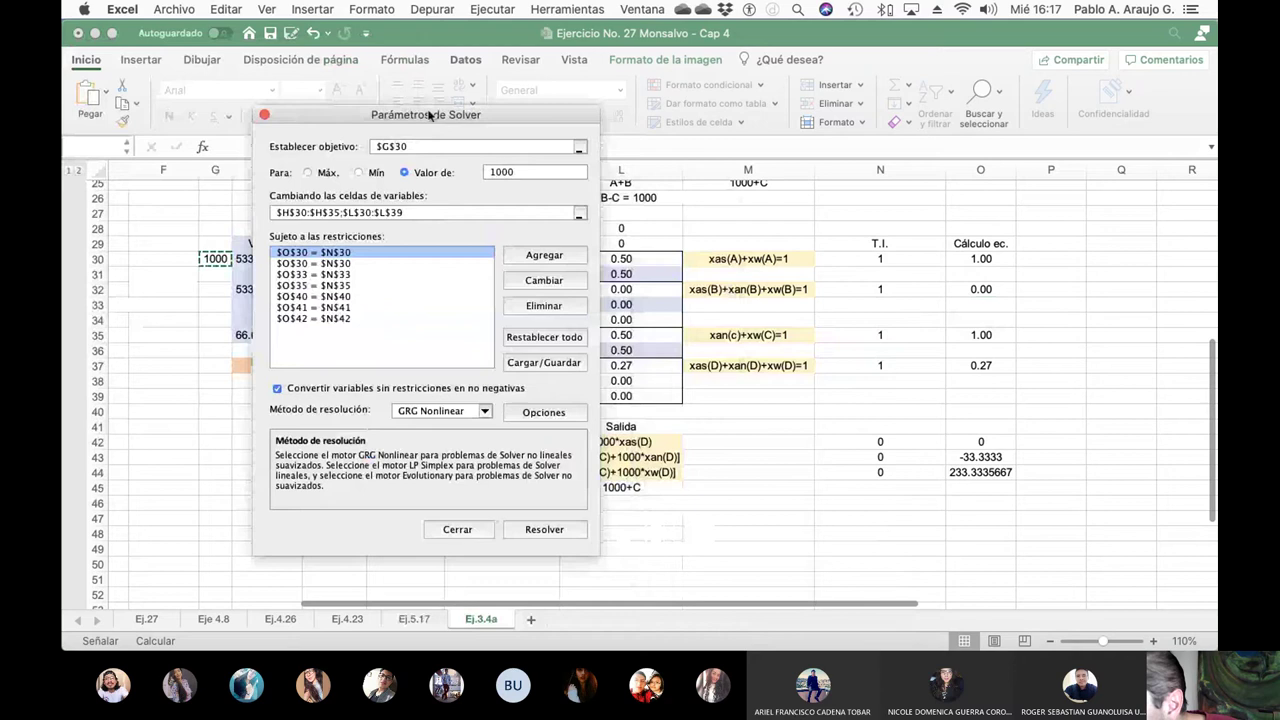
pyautogui.click(348, 264)
pyautogui.click(565, 281)
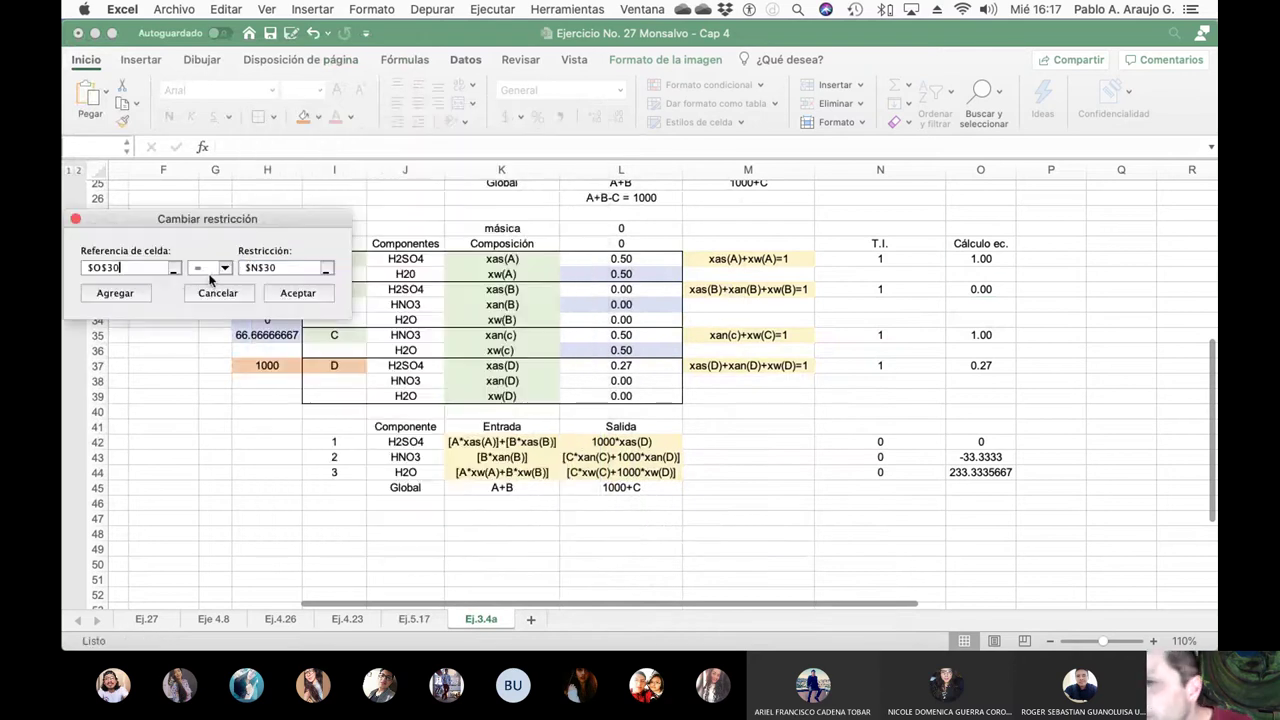
pyautogui.press('BackSpace')
pyautogui.write('2')
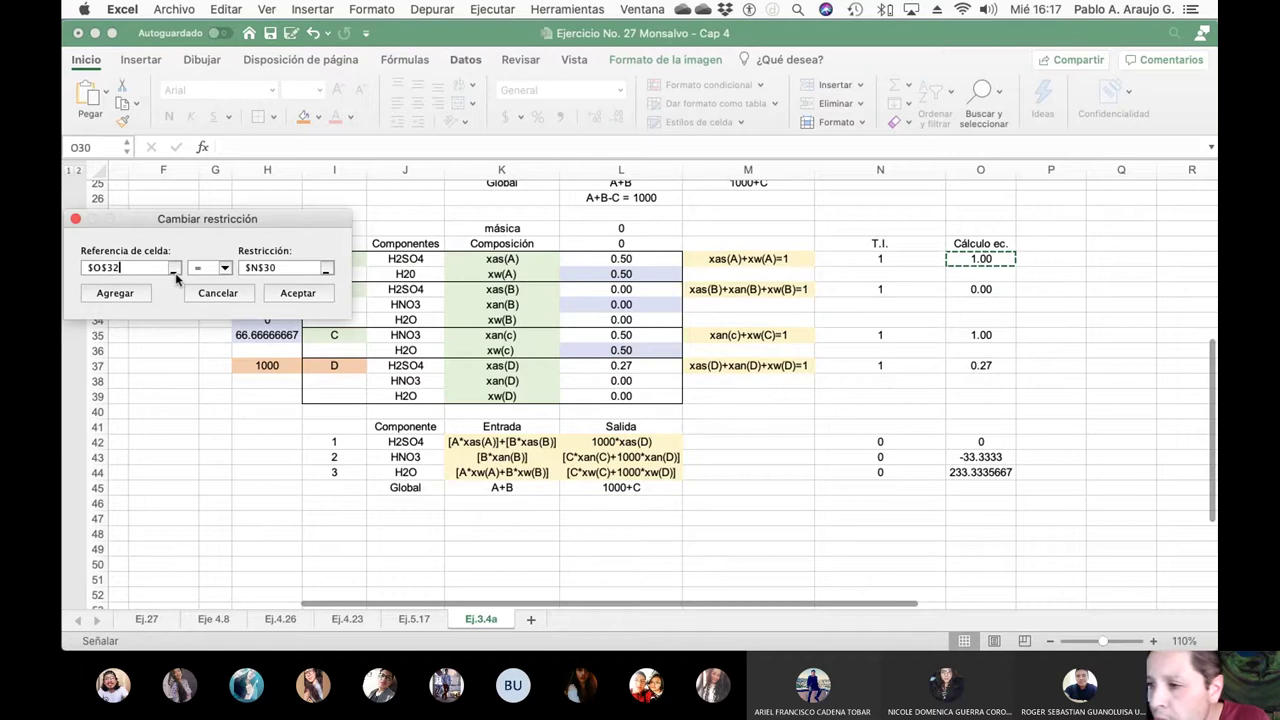
pyautogui.click(279, 270)
pyautogui.press('BackSpace')
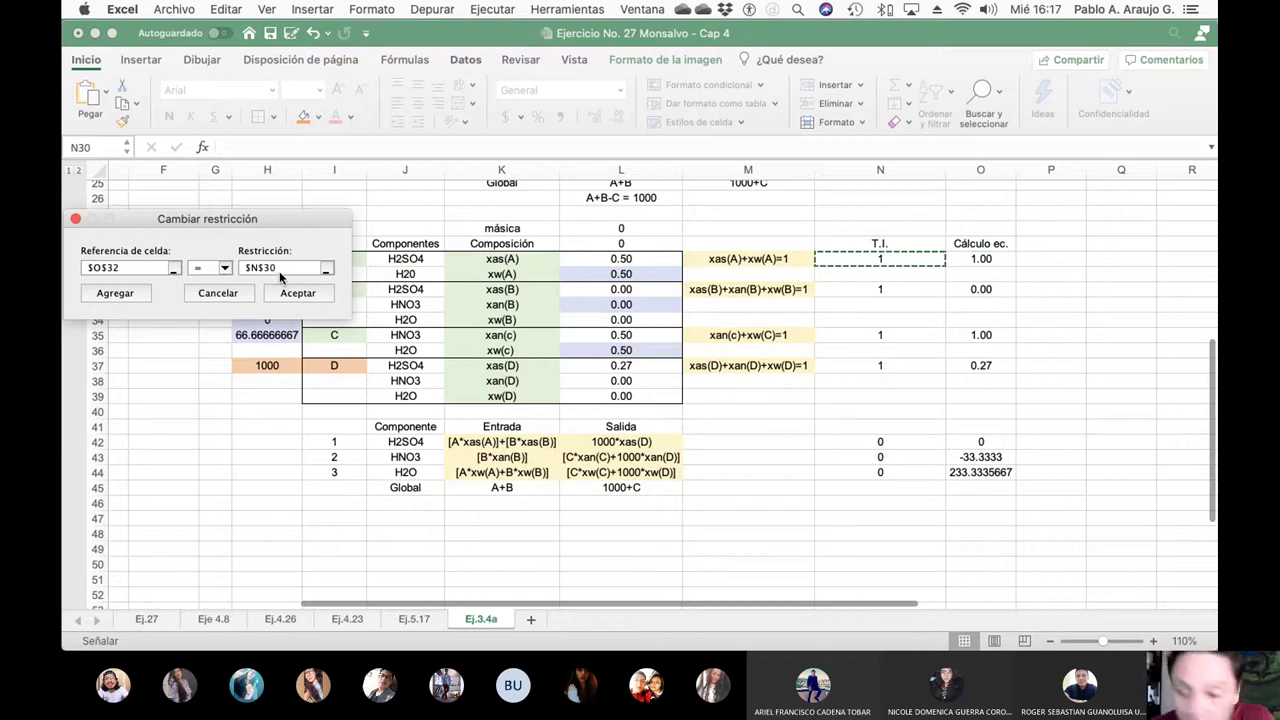
pyautogui.write('2')
pyautogui.click(287, 293)
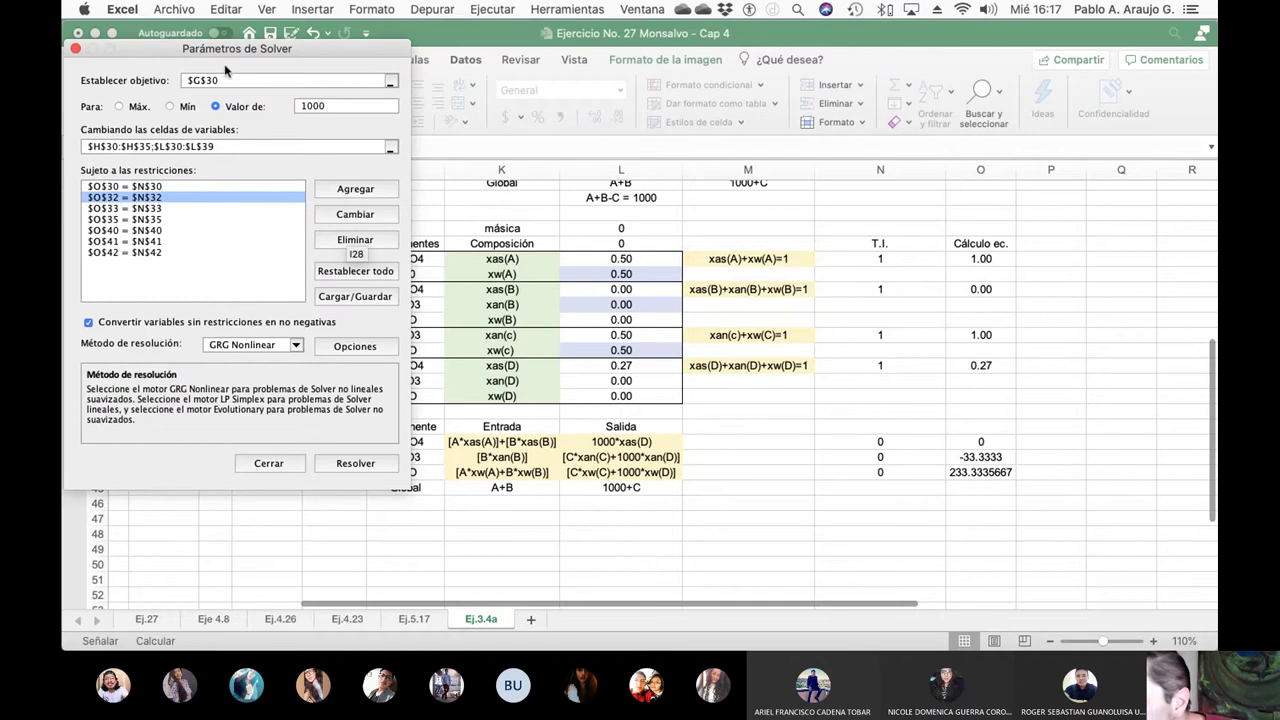
# Change the third Solver constraint to $O$35 = $N$35 for the composition sum of stream C
pyautogui.moveTo(436, 171); pyautogui.dragTo(407, 78)
pyautogui.click(343, 234)
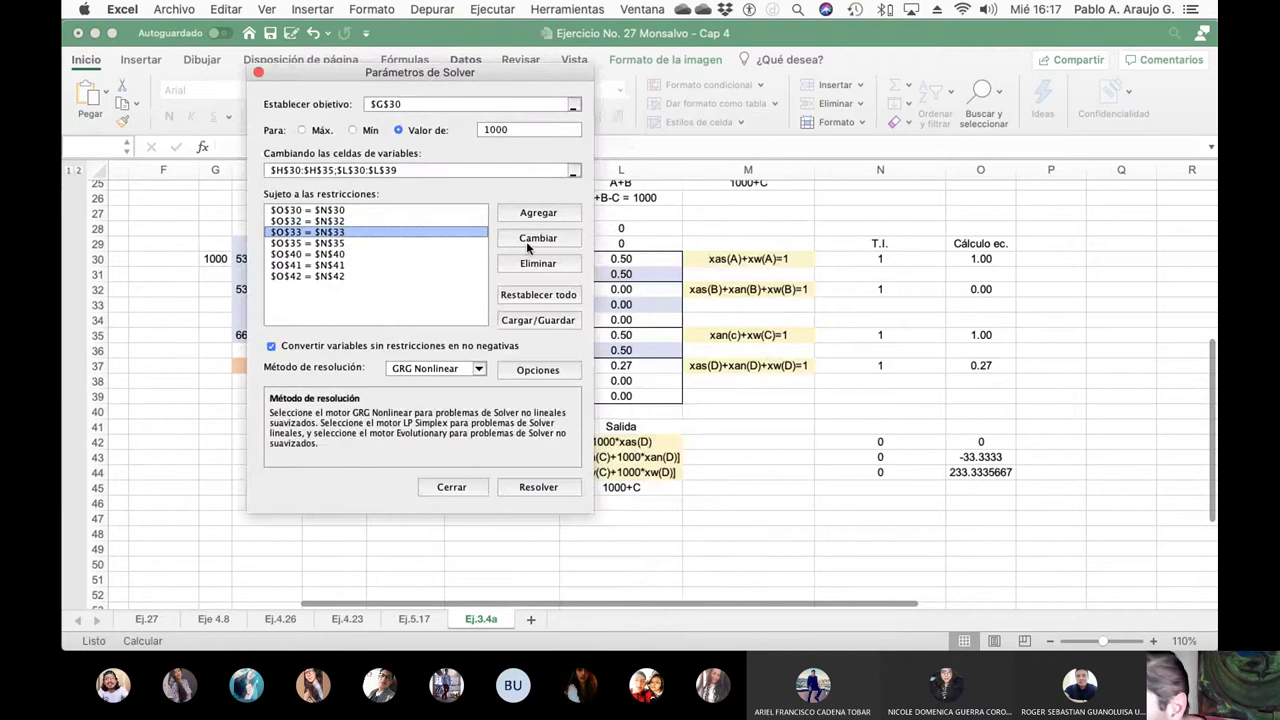
pyautogui.click(538, 238)
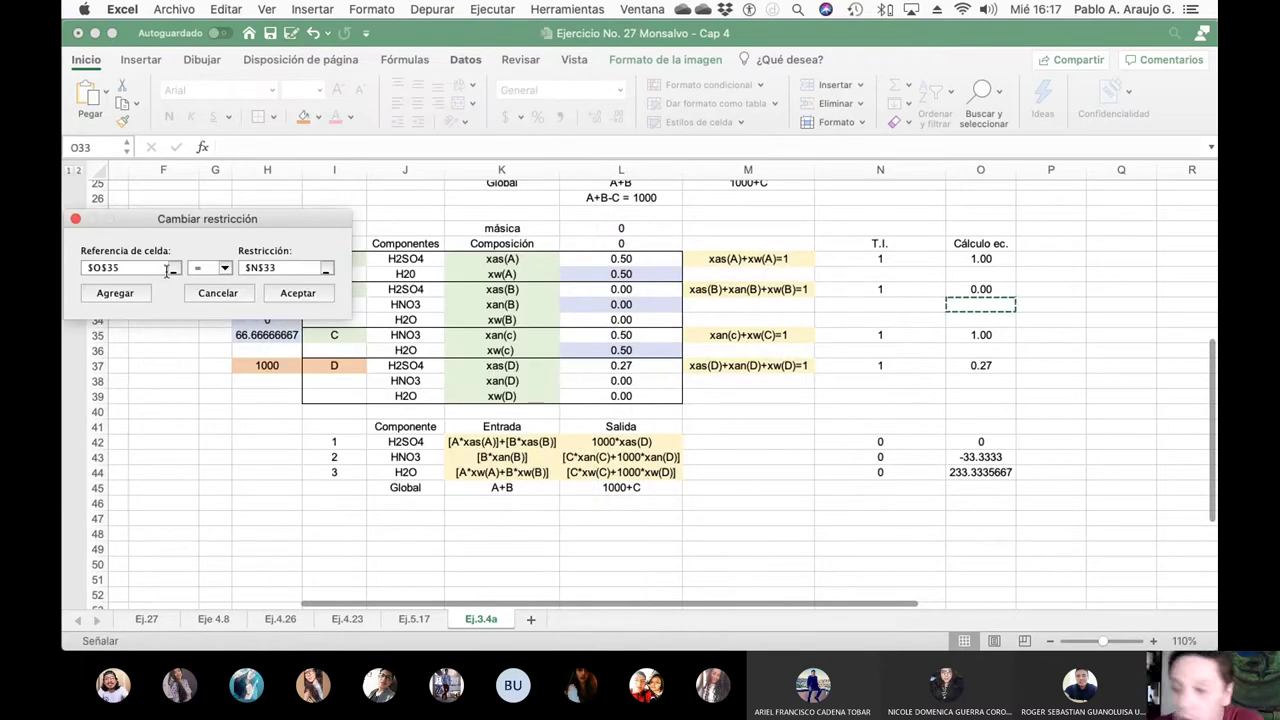
pyautogui.click(283, 268)
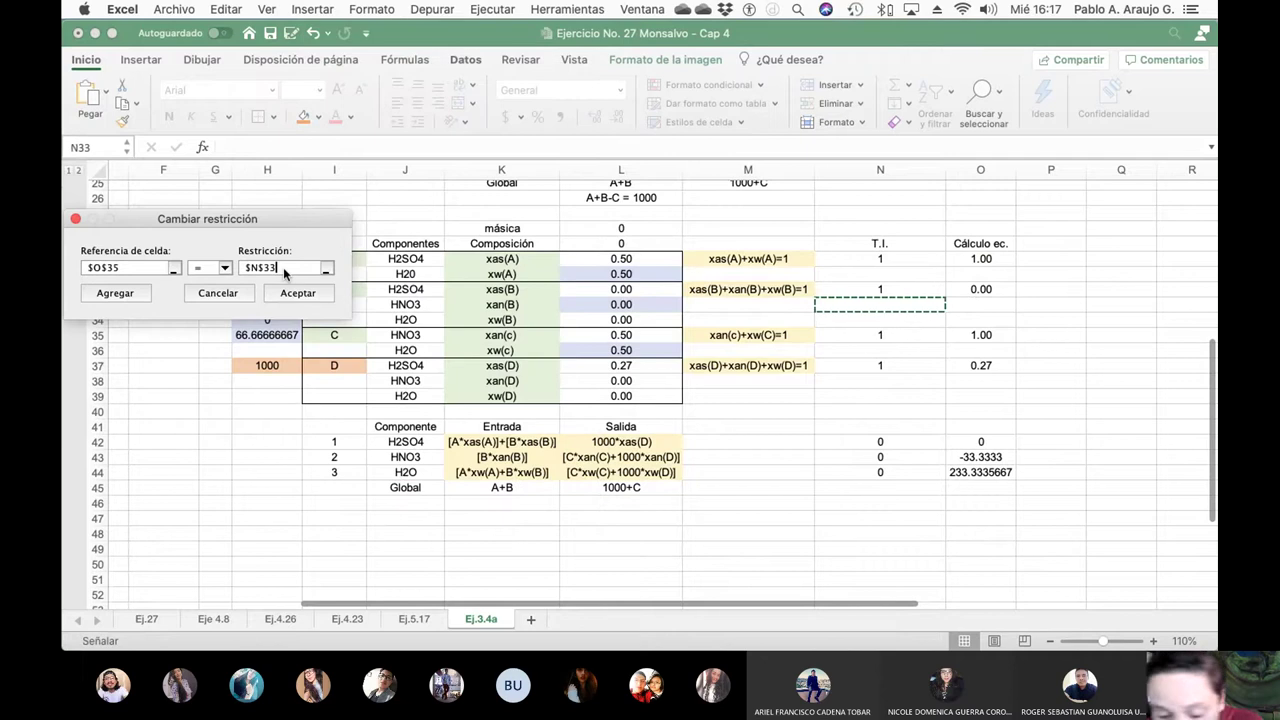
pyautogui.click(298, 293)
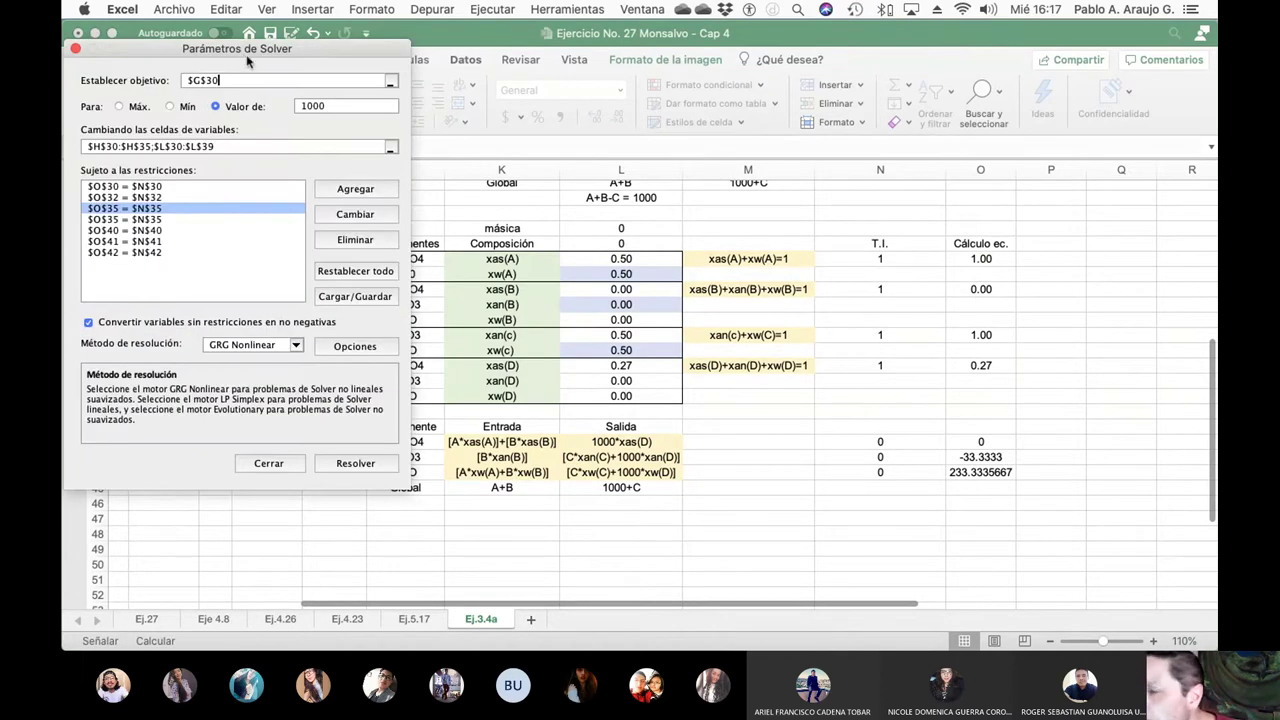
# Change the duplicate $O$35 = $N$35 Solver constraint to $O$37 = $N$37 for the composition sum of stream D
pyautogui.moveTo(243, 51); pyautogui.dragTo(430, 78)
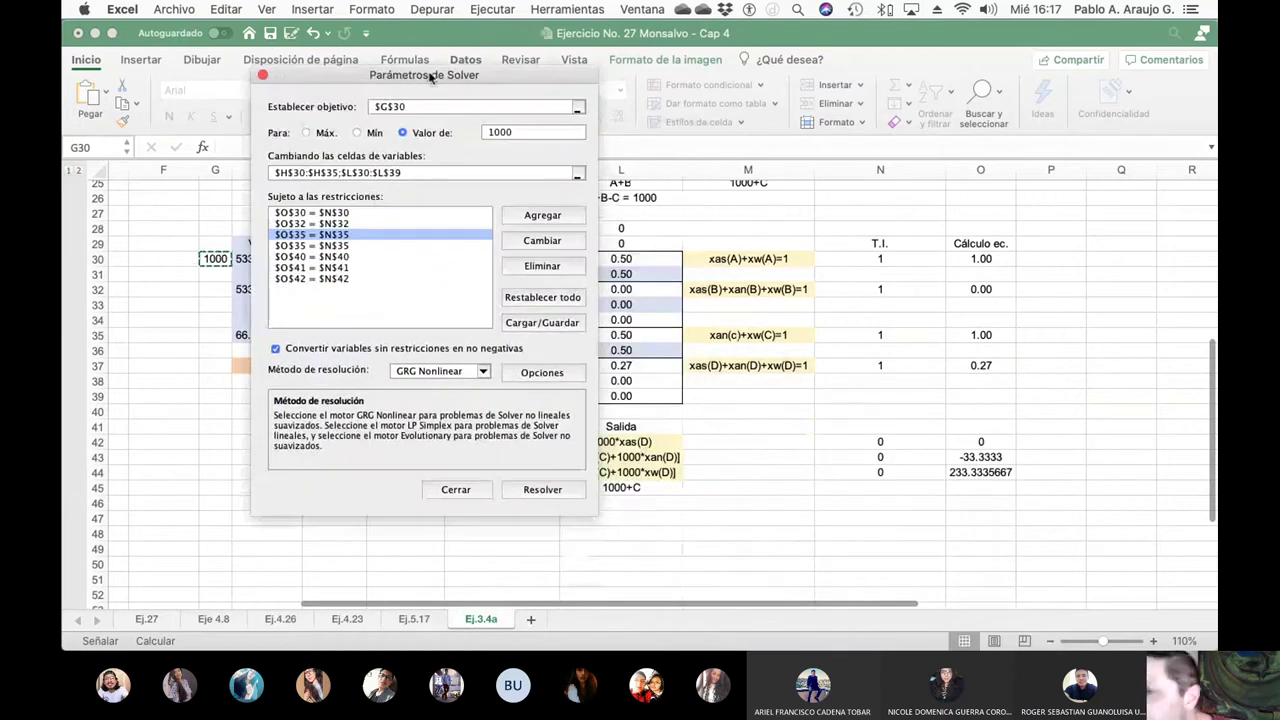
pyautogui.click(352, 246)
pyautogui.click(540, 243)
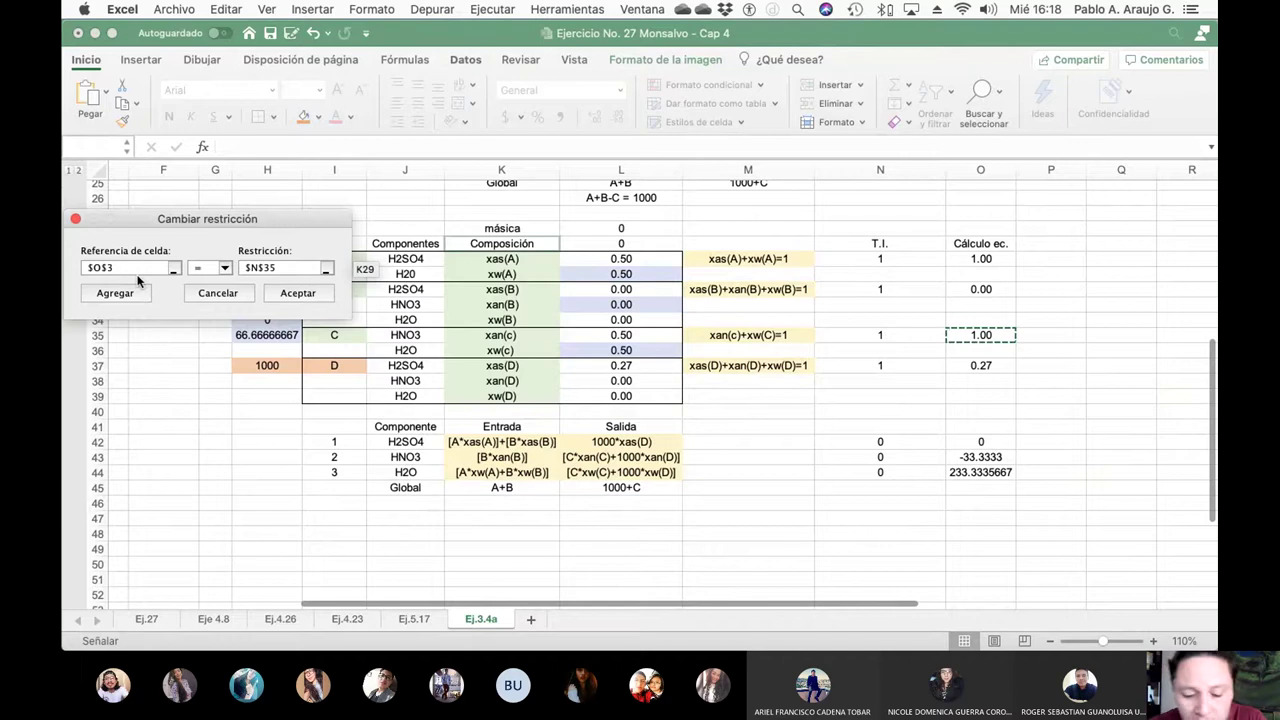
pyautogui.click(284, 269)
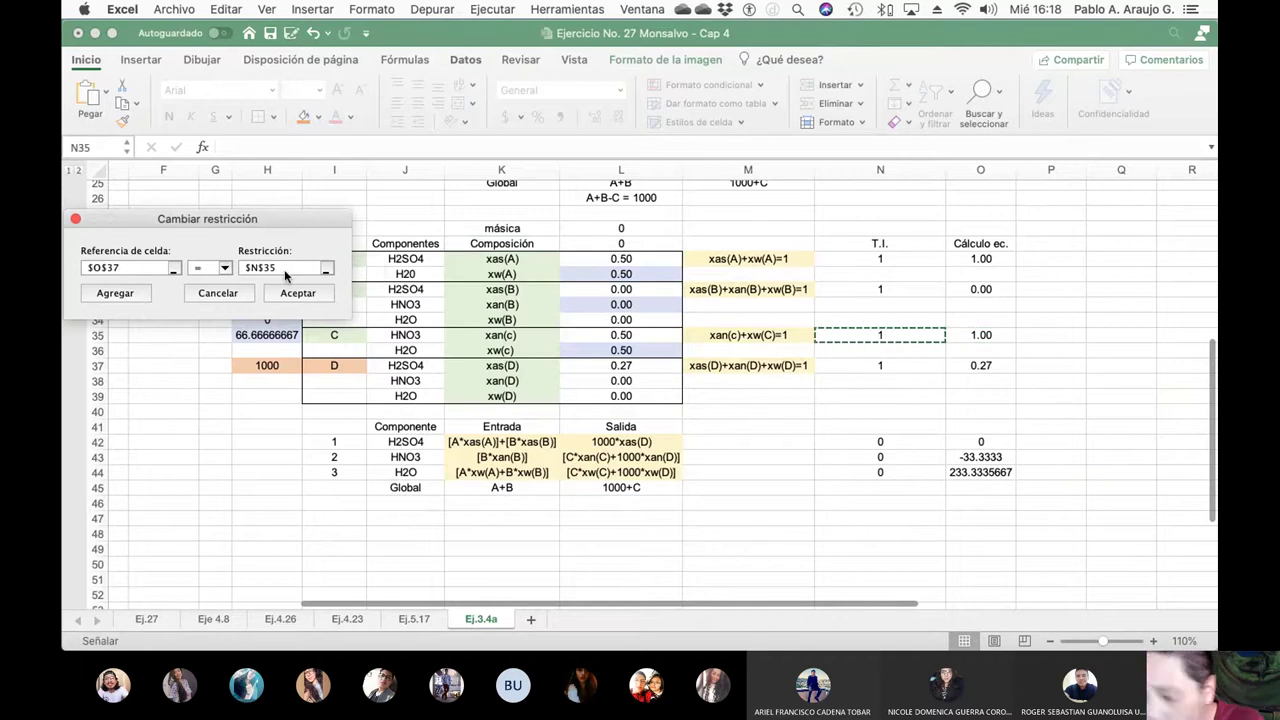
pyautogui.press('BackSpace')
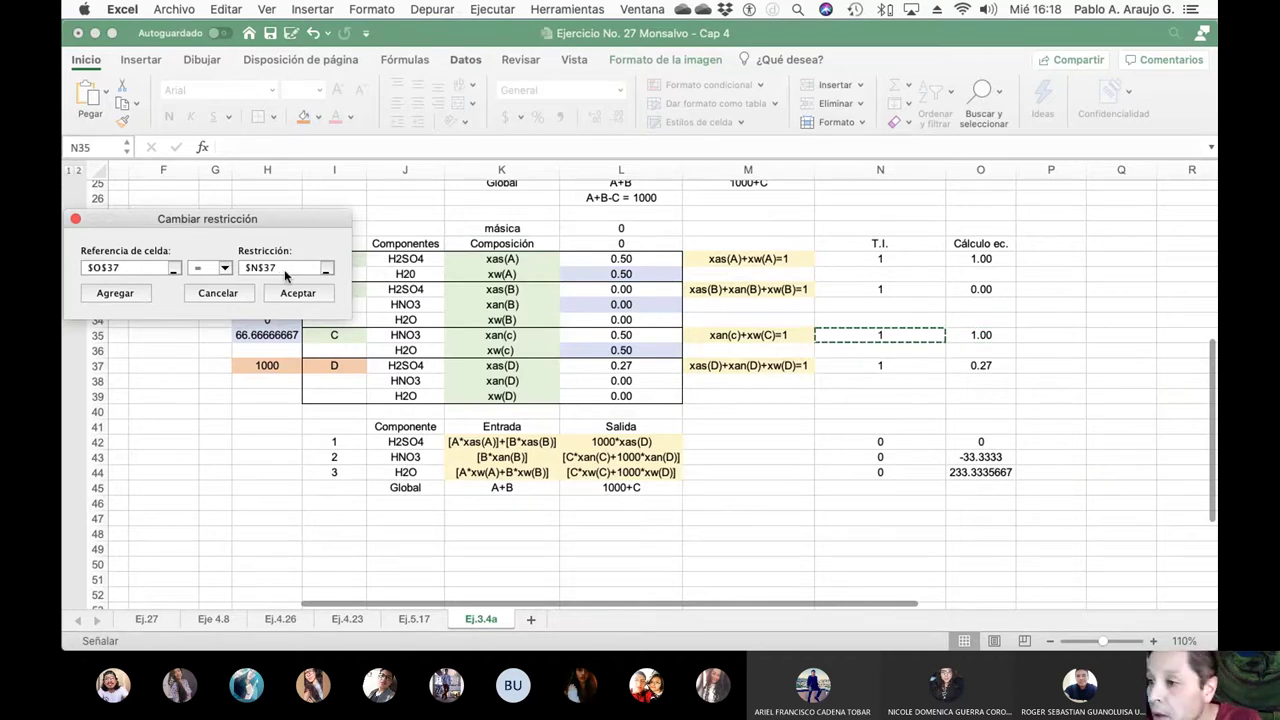
pyautogui.write('7')
pyautogui.click(297, 293)
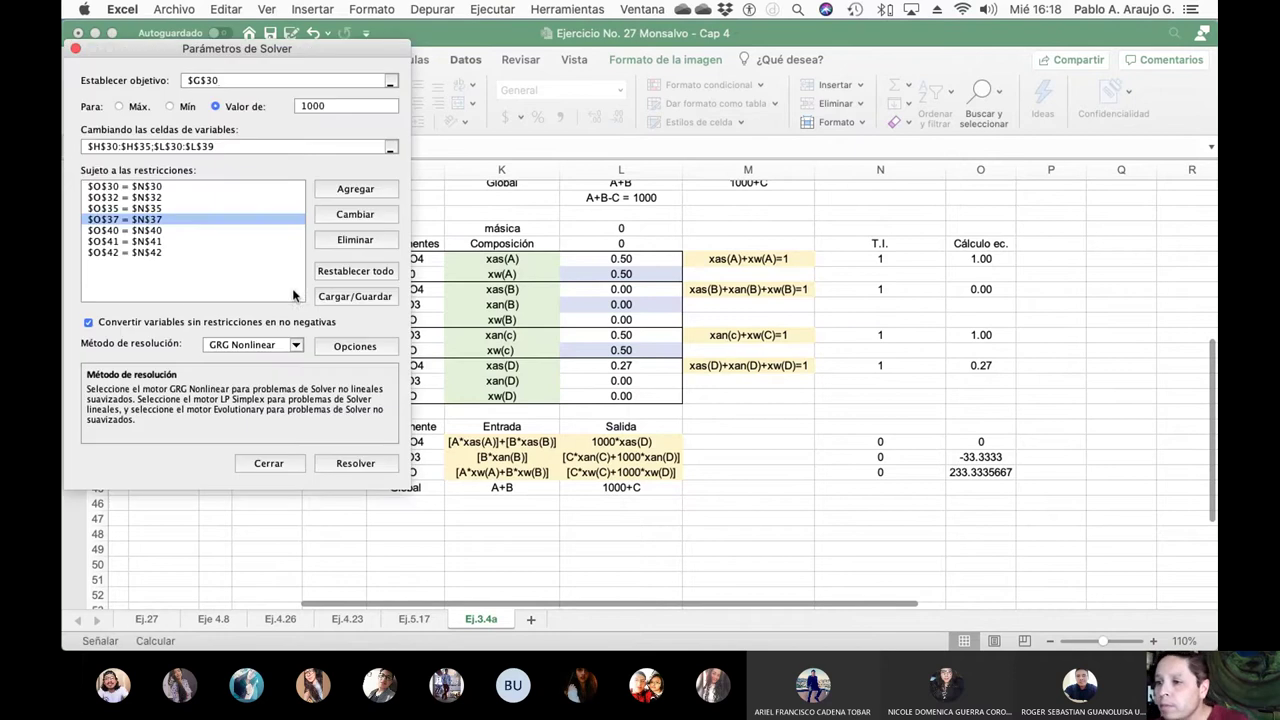
# Change the $O$40 = $N$40 Solver constraint to $O$42 = $N$42 for the H2SO4 component balance
pyautogui.moveTo(165, 48); pyautogui.dragTo(441, 62)
pyautogui.click(437, 243)
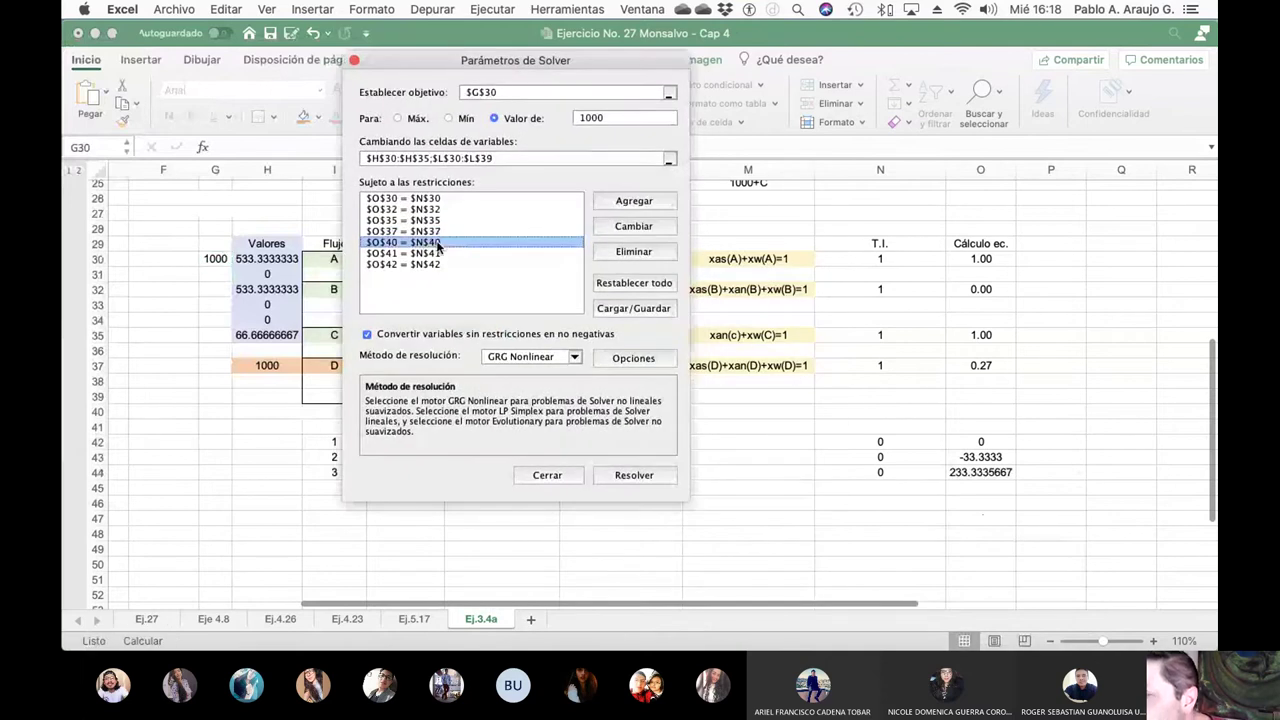
pyautogui.click(633, 226)
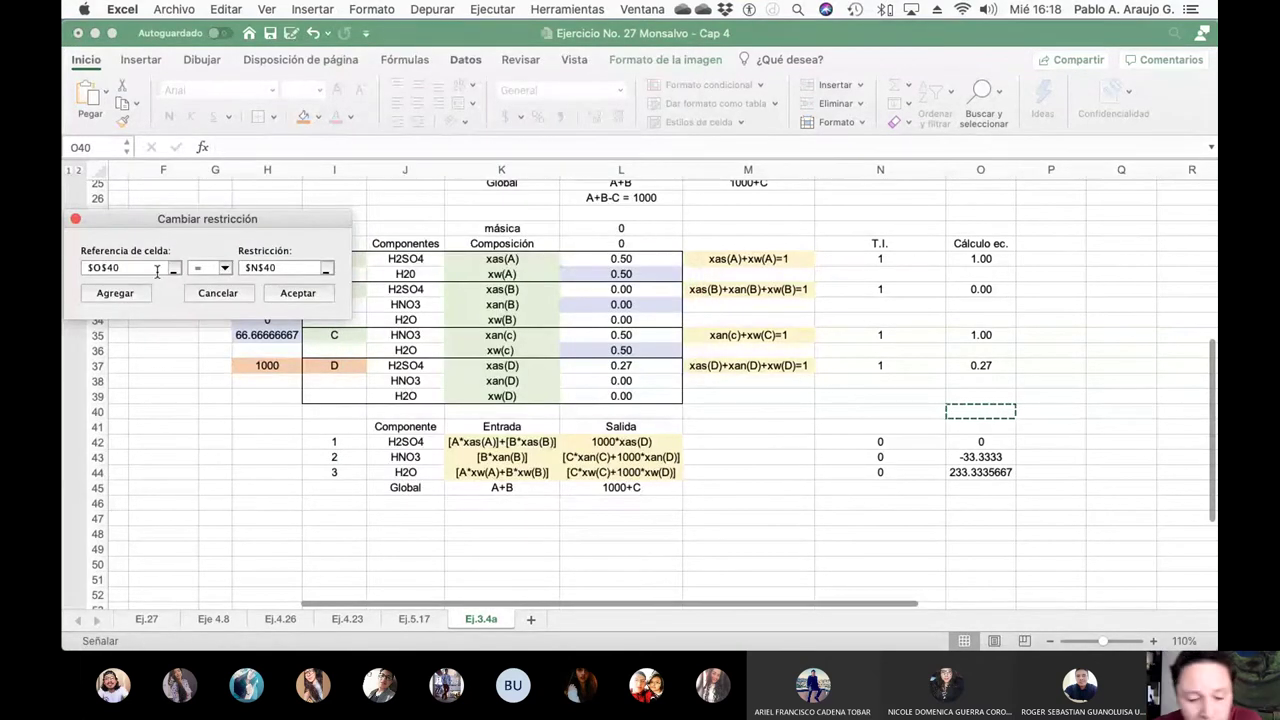
pyautogui.press('BackSpace')
pyautogui.write('2')
pyautogui.click(283, 268)
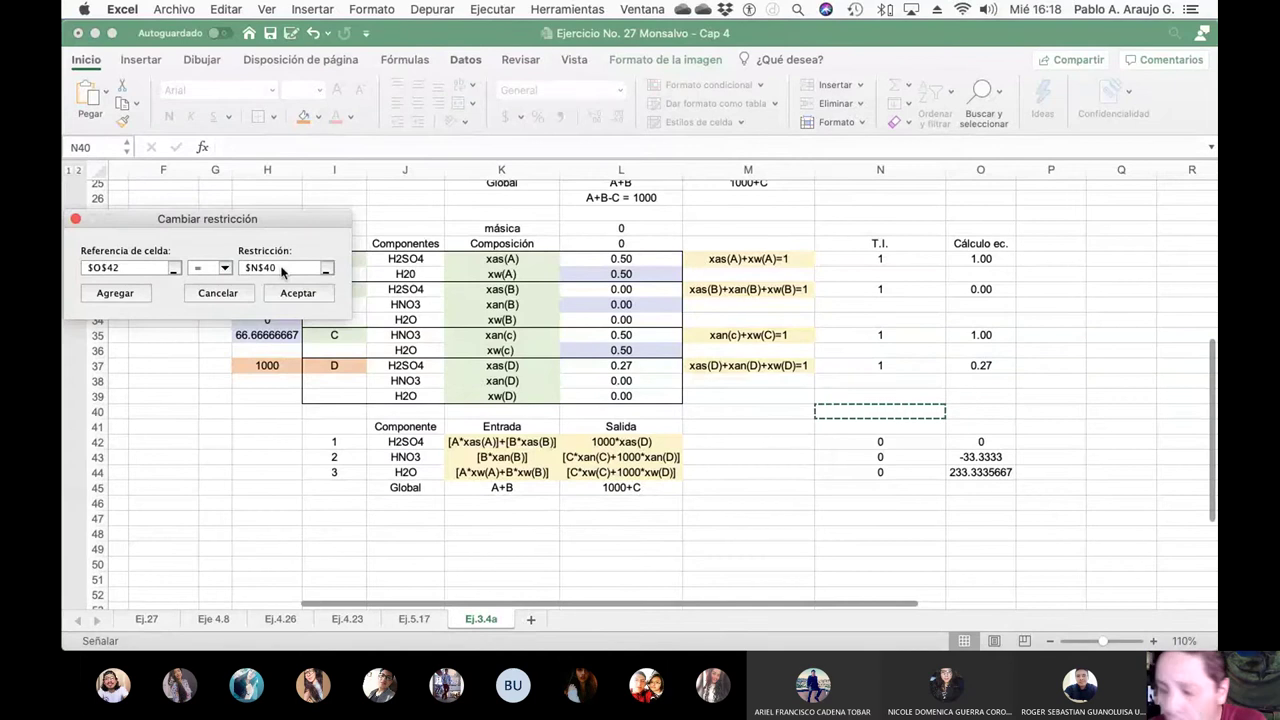
pyautogui.press('BackSpace')
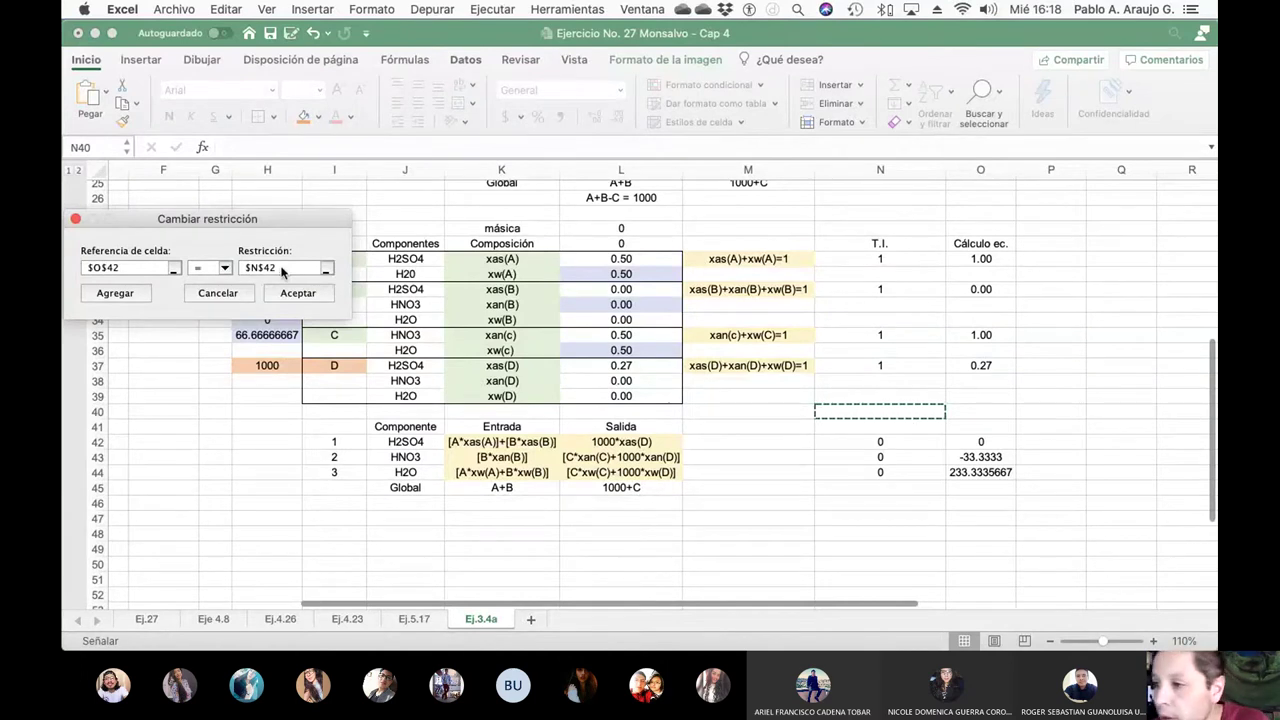
pyautogui.write('2')
pyautogui.click(297, 293)
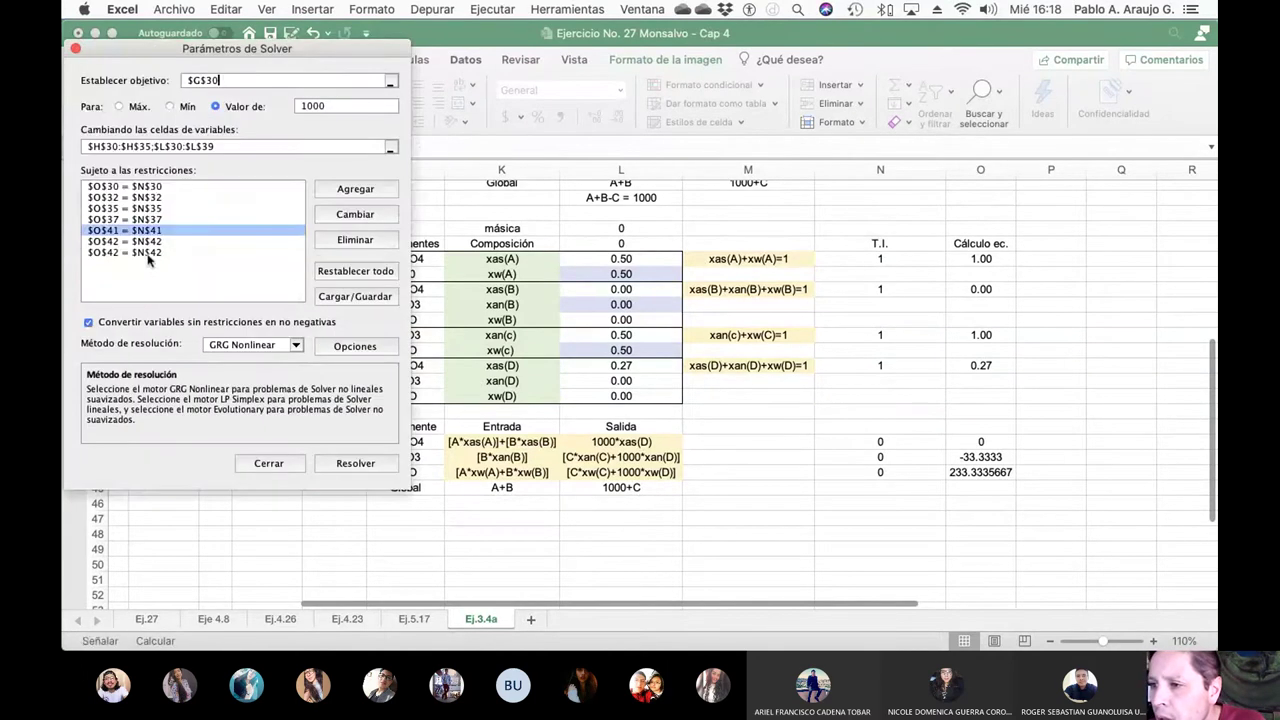
# Change the last of the two $O$42 = $N$42 constraints to $O$43 = $N$43 for the HNO3 balance
pyautogui.click(147, 253)
pyautogui.click(359, 213)
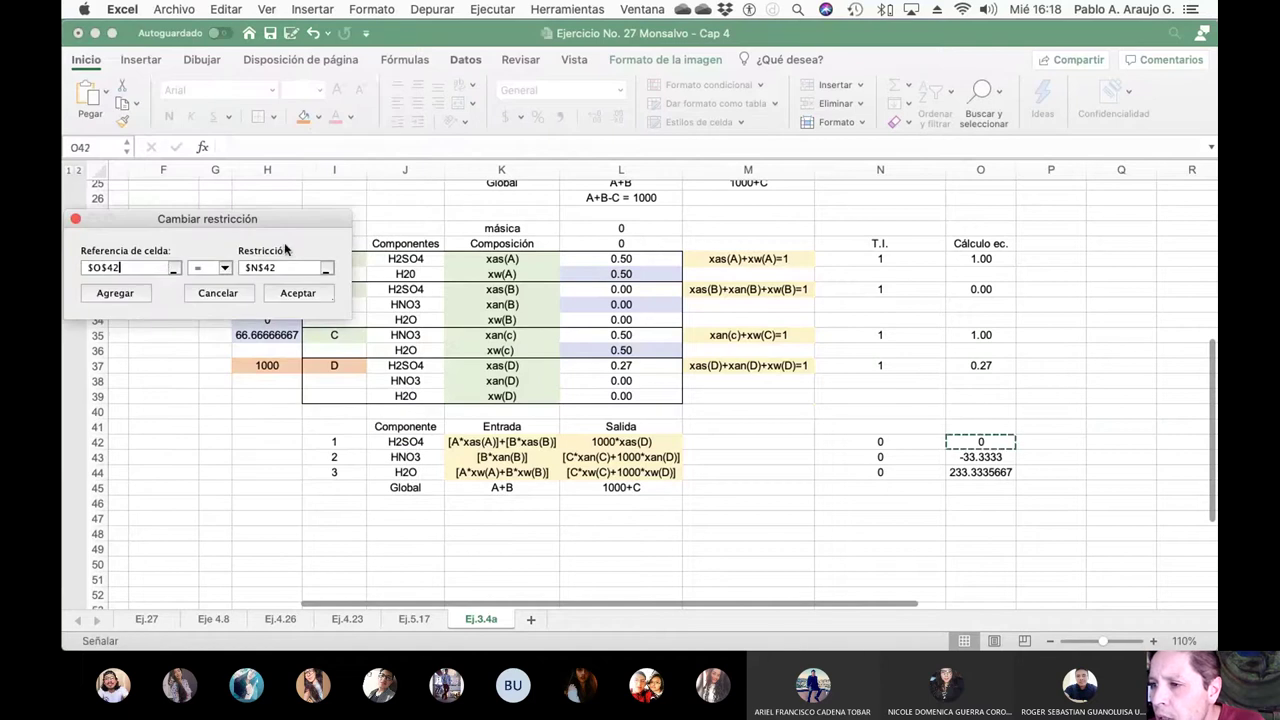
pyautogui.press('BackSpace')
pyautogui.write('3')
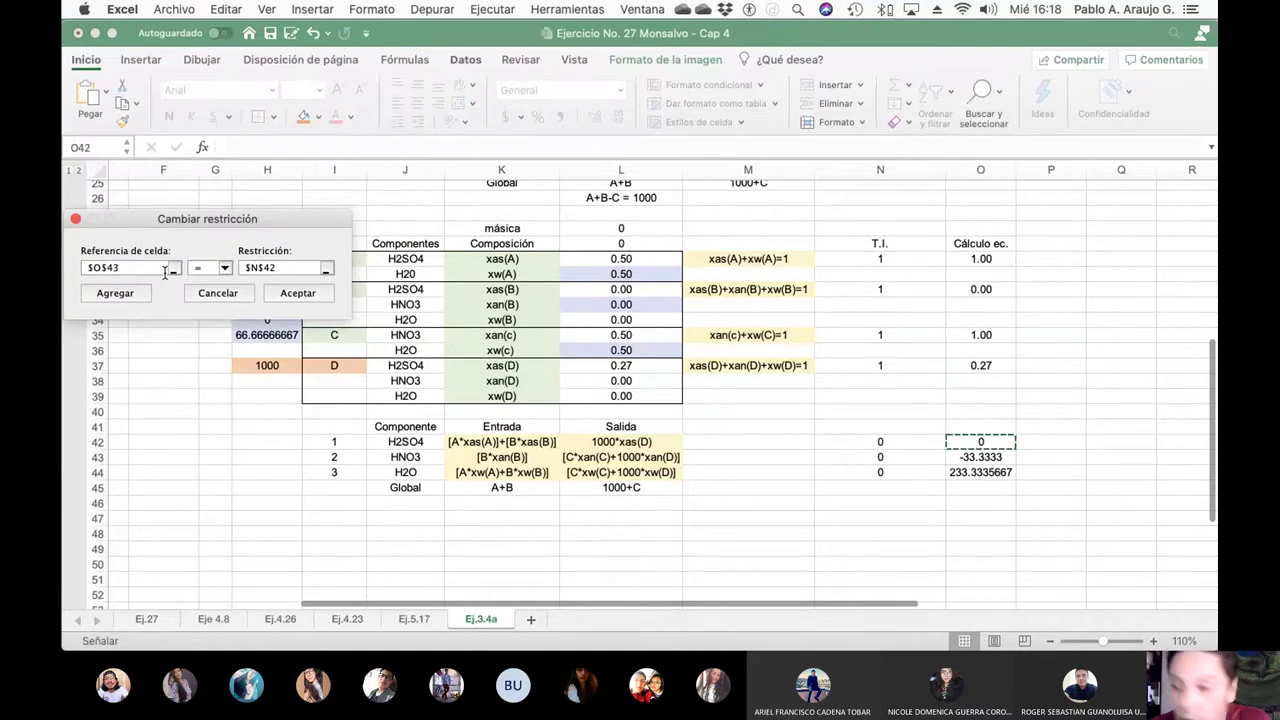
pyautogui.click(278, 268)
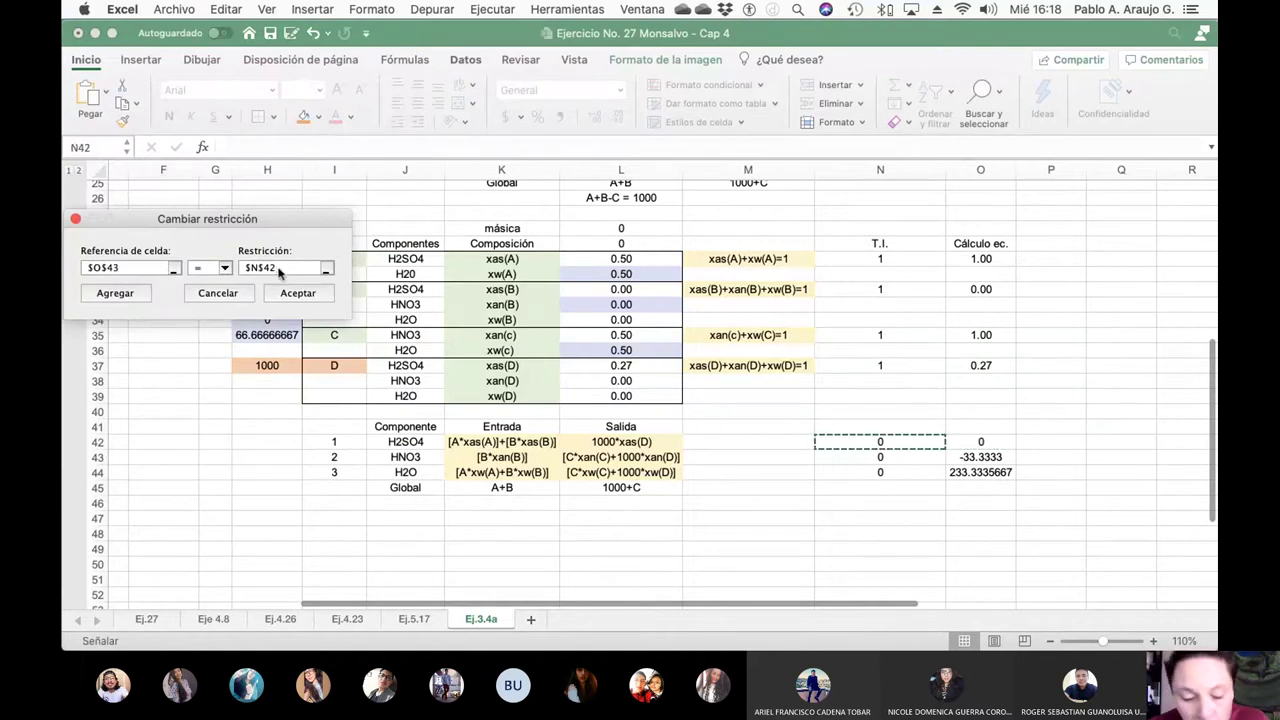
pyautogui.press('BackSpace')
pyautogui.write('3')
pyautogui.click(292, 295)
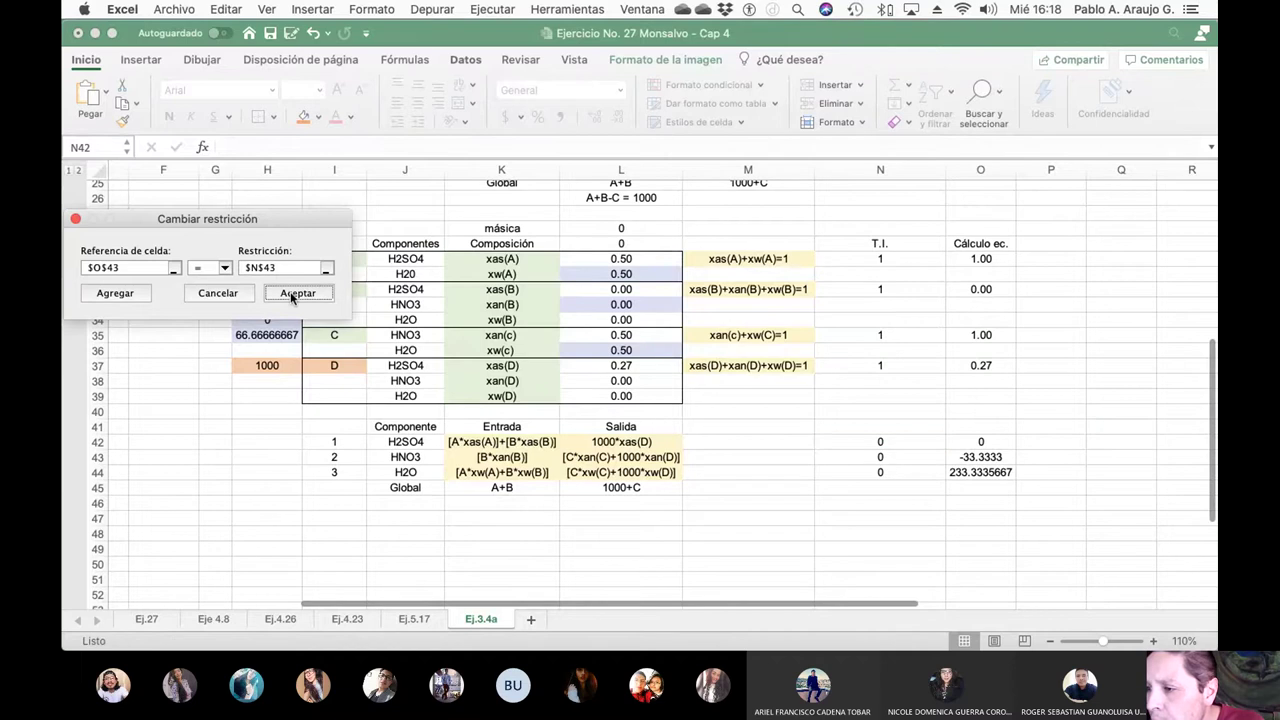
# Change the last Solver constraint in the list to $O$44 = $N$44 for the H2O component balance
pyautogui.click(146, 253)
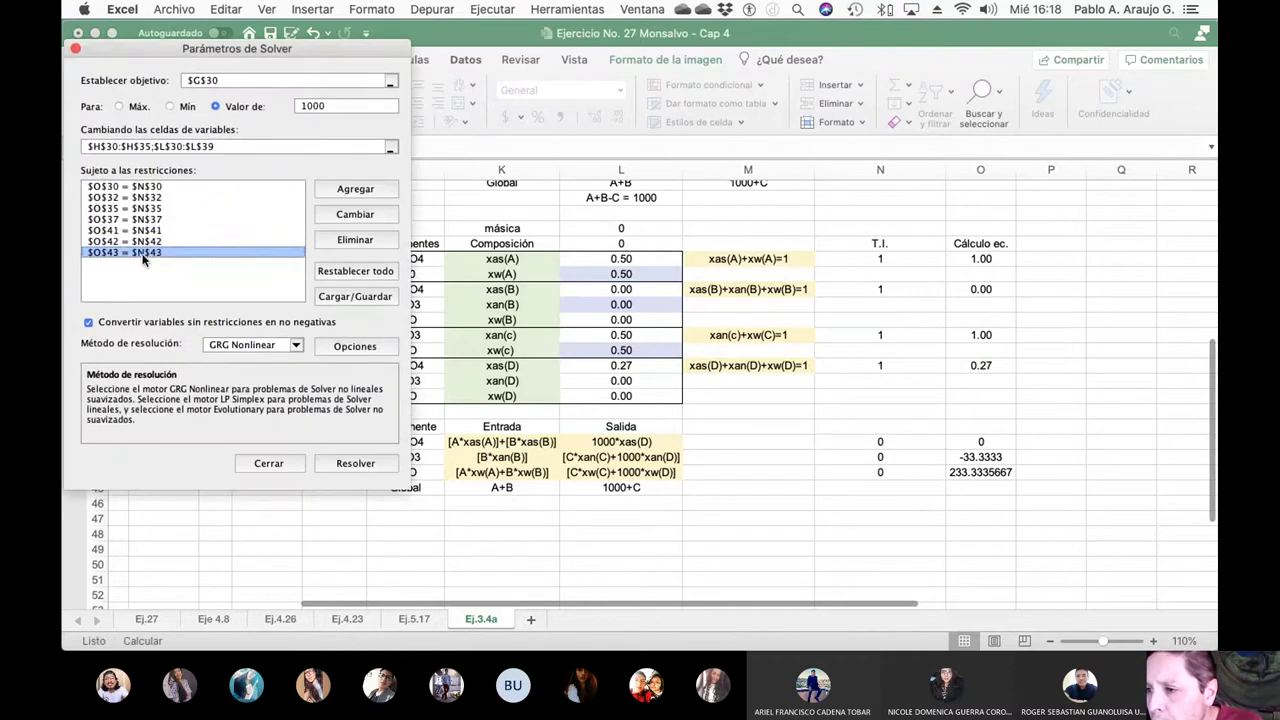
pyautogui.click(388, 217)
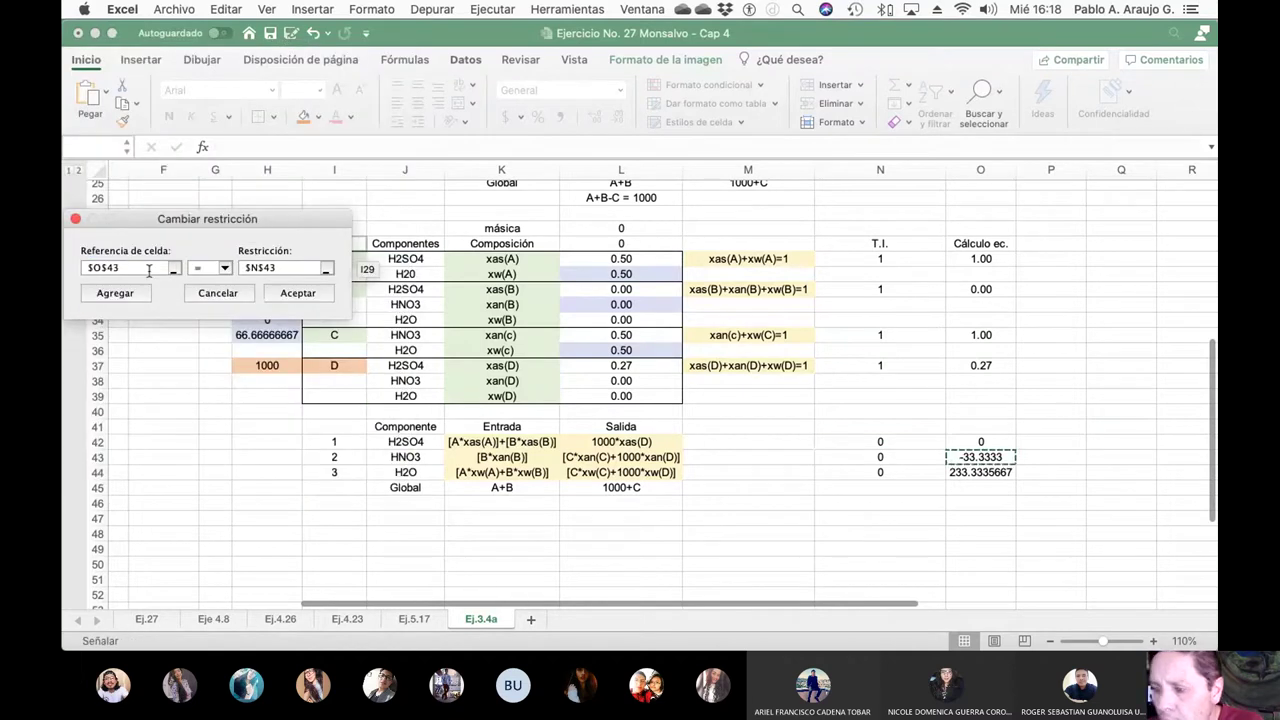
pyautogui.press('BackSpace')
pyautogui.write('4')
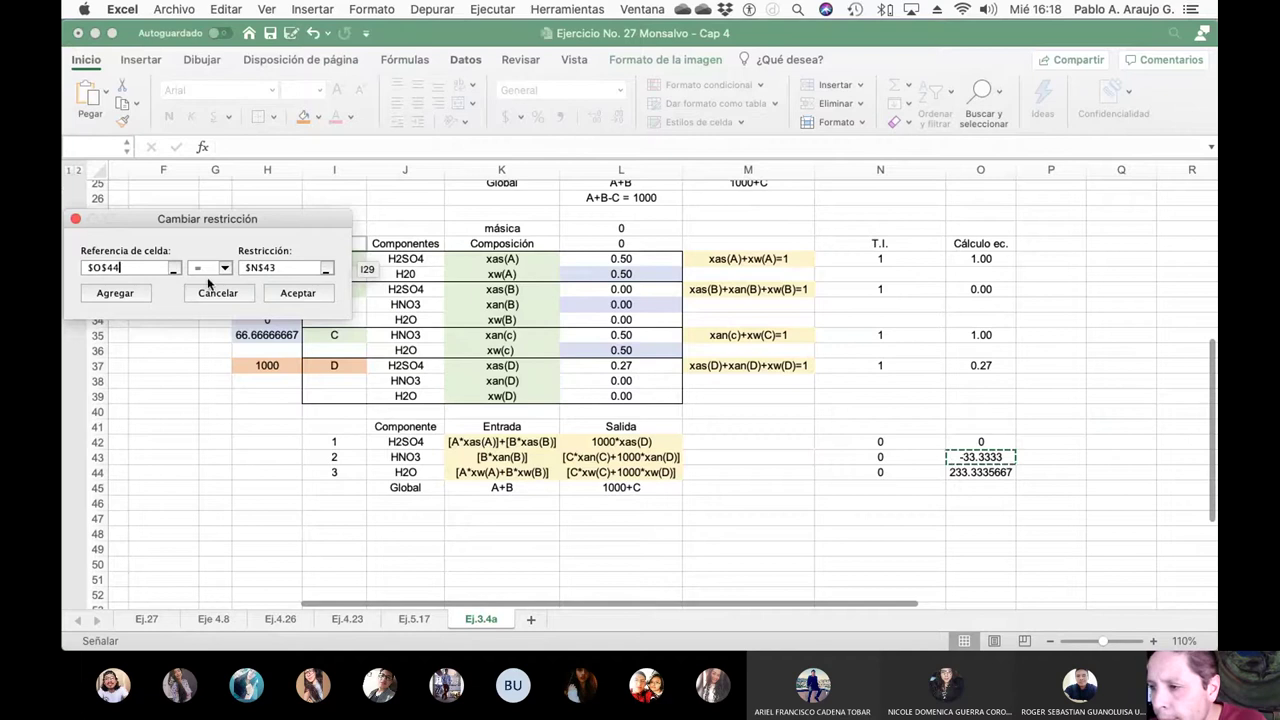
pyautogui.click(279, 268)
pyautogui.press('BackSpace')
pyautogui.write('4')
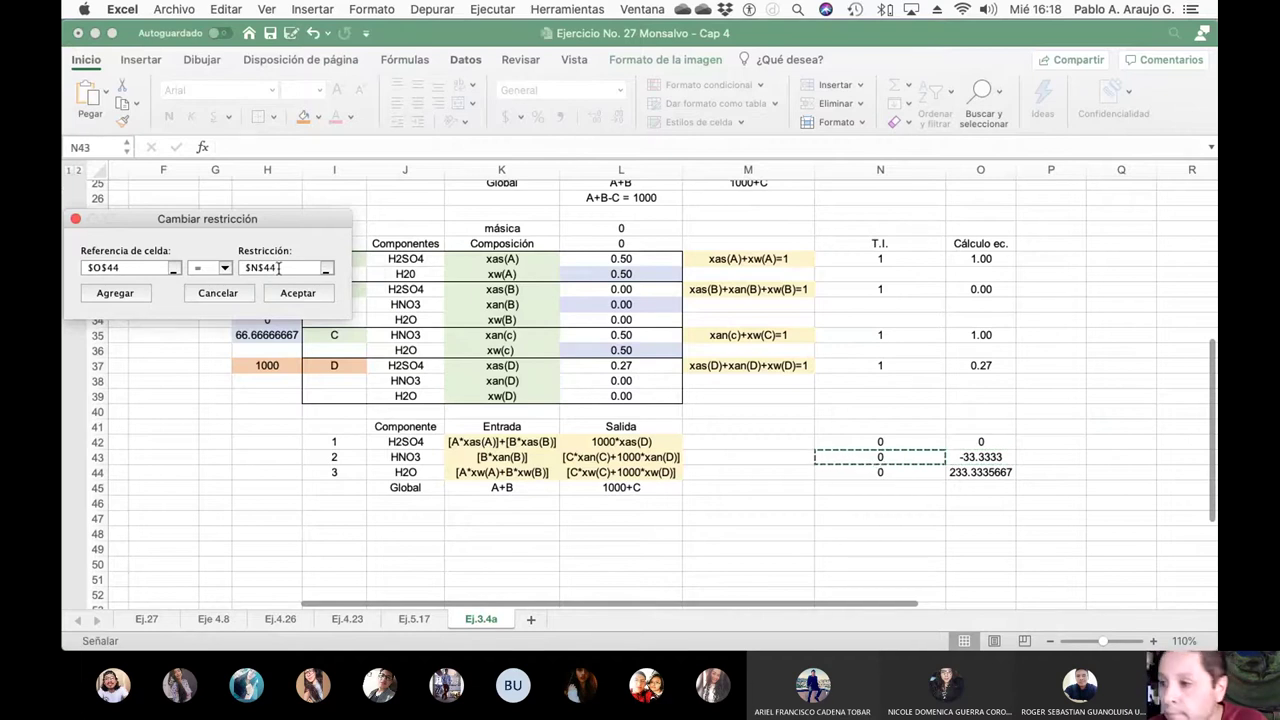
pyautogui.click(308, 295)
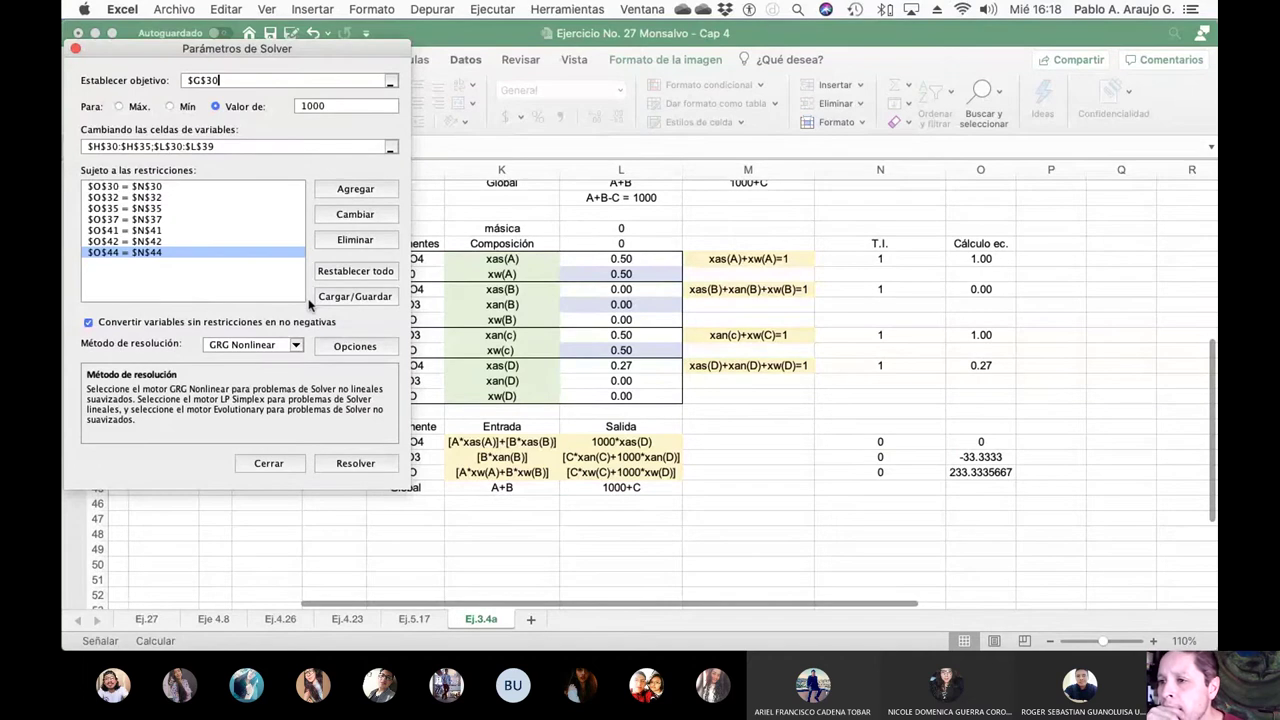
# Run Solver with the corrected constraints, keep its solution, and close the Solver parameters
pyautogui.moveTo(172, 43); pyautogui.dragTo(462, 128)
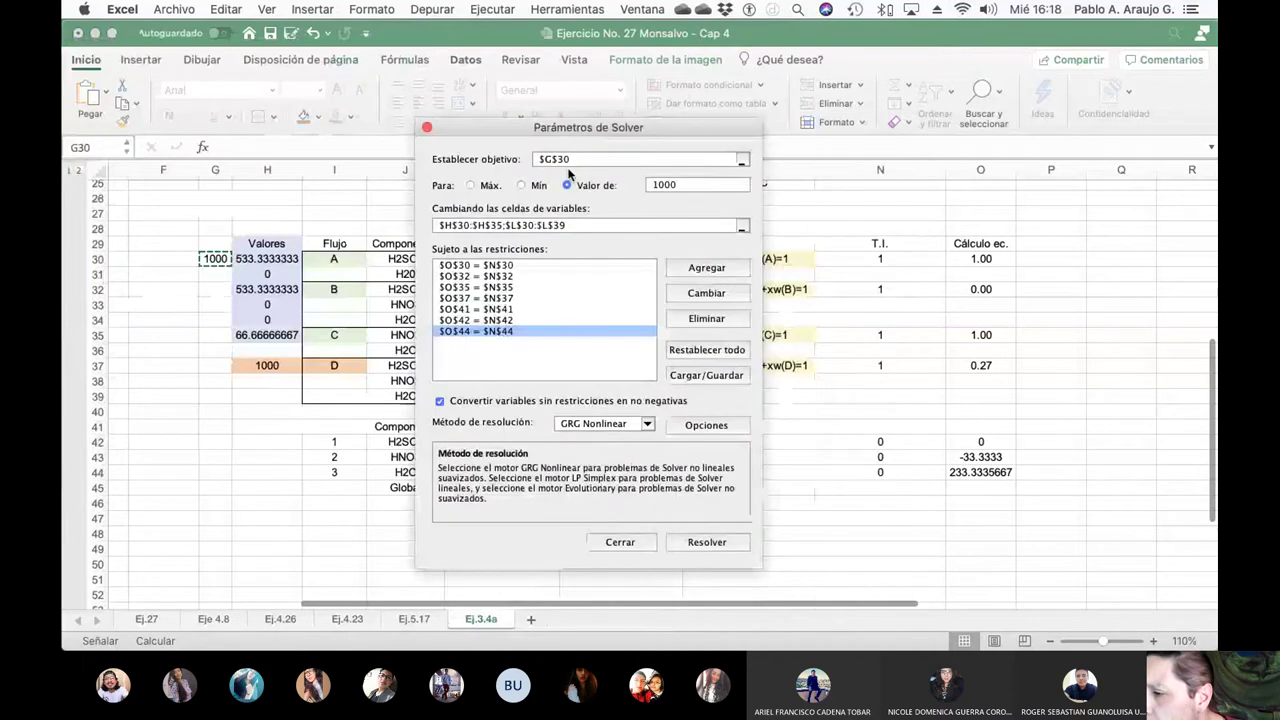
pyautogui.click(710, 543)
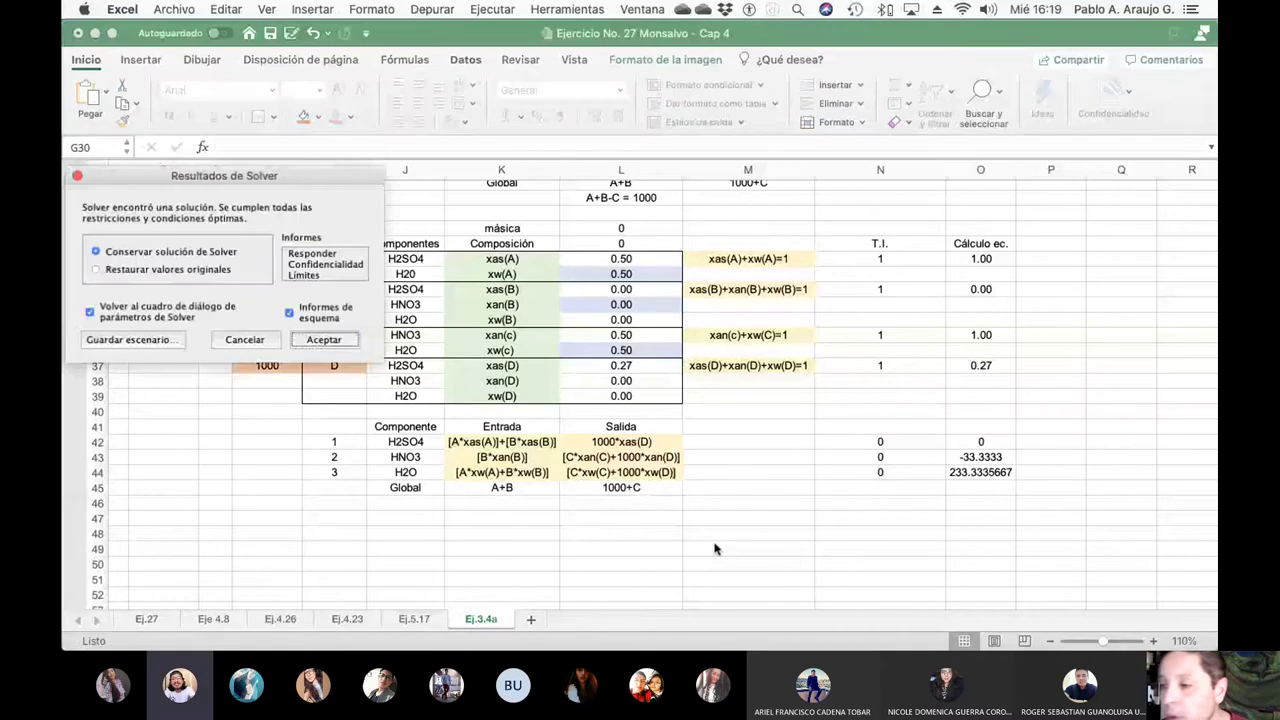
pyautogui.click(323, 339)
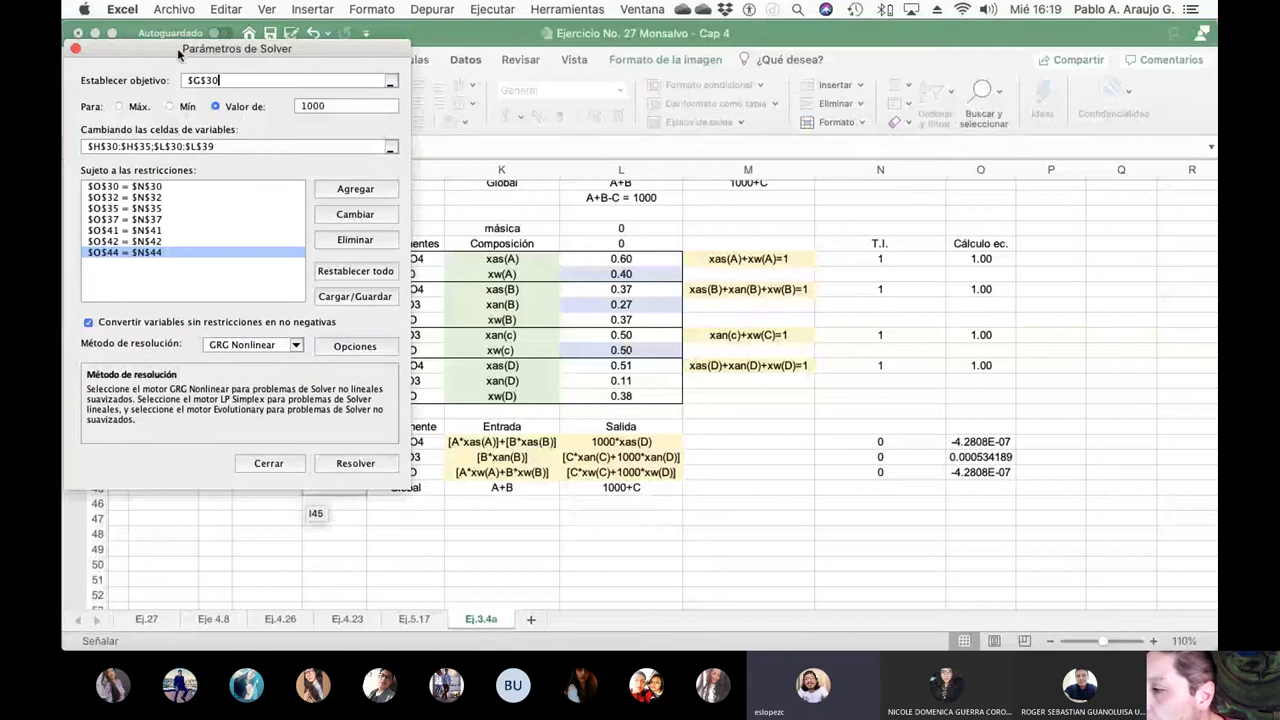
pyautogui.moveTo(177, 48); pyautogui.dragTo(322, 157)
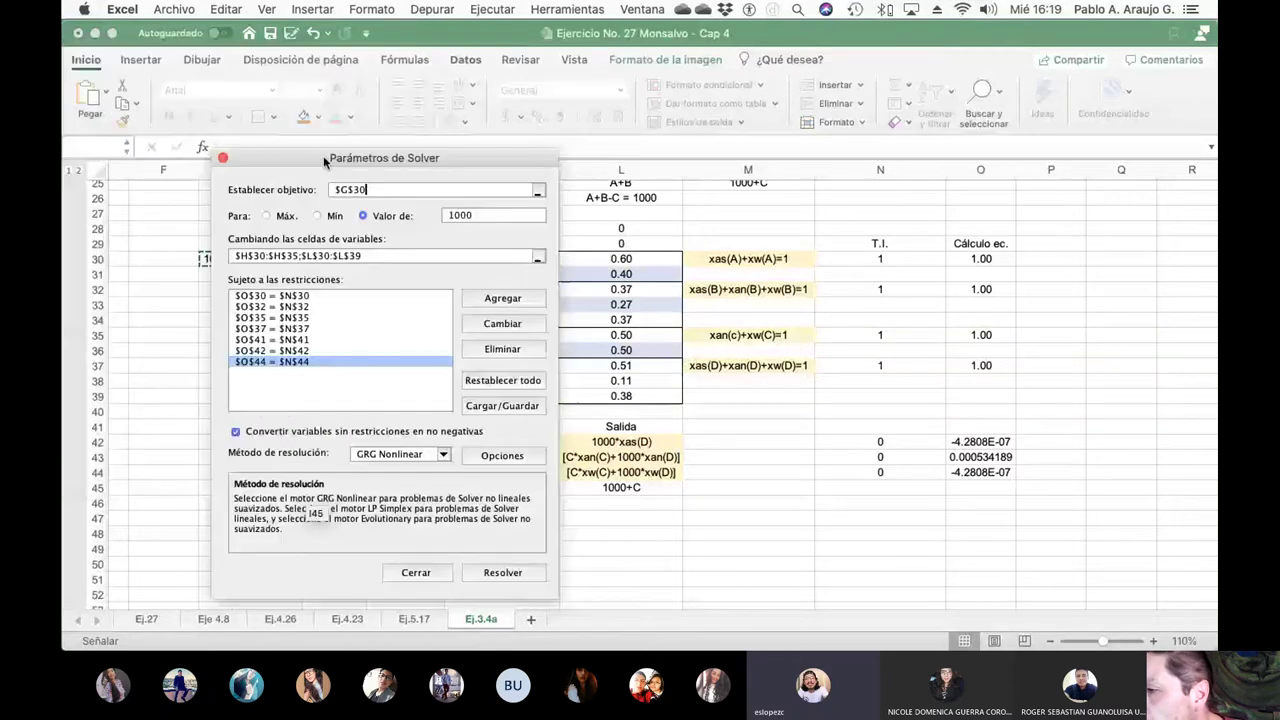
pyautogui.click(427, 577)
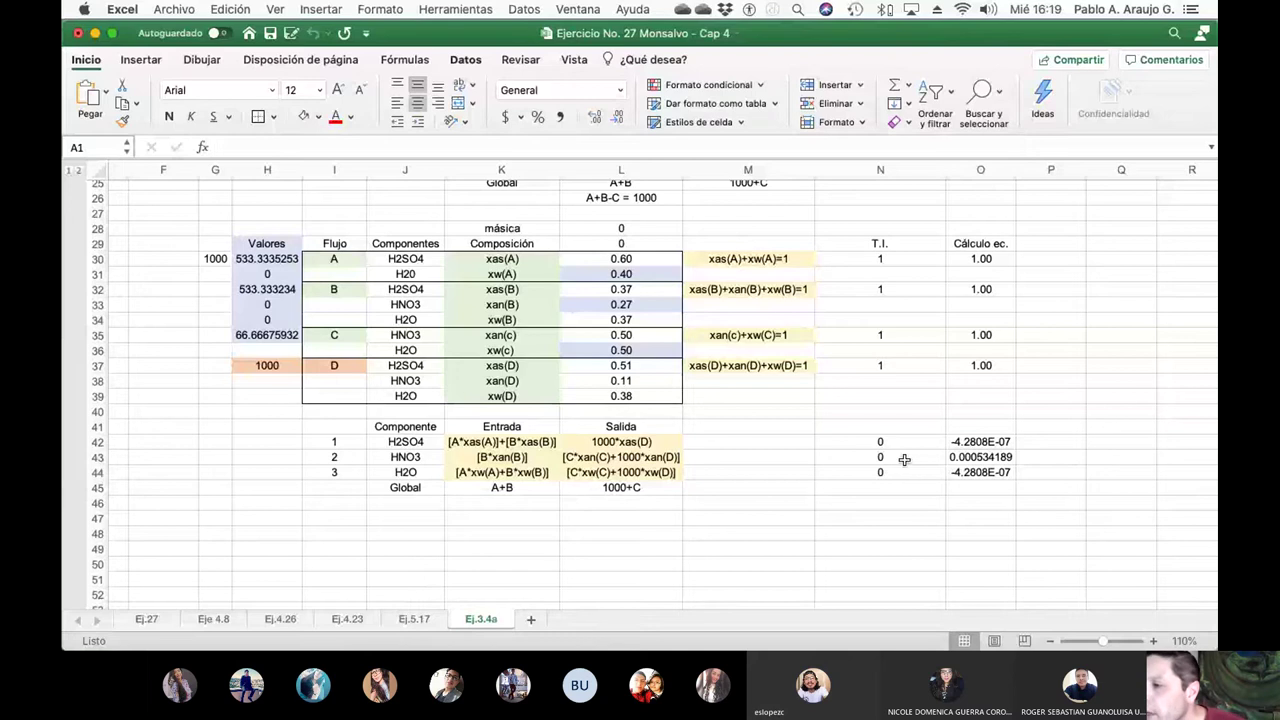
# Examine the solved flow values of streams A, B and C in cells H30 to H35
pyautogui.click(276, 262)
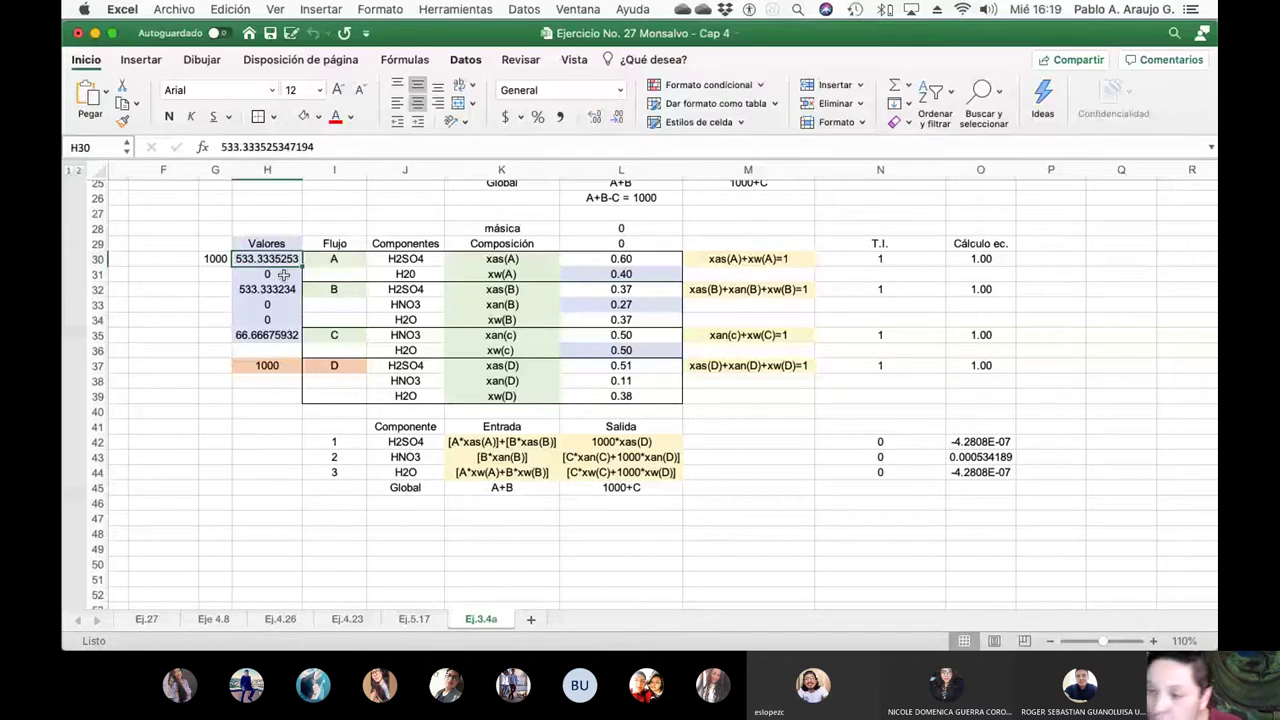
pyautogui.press('Down')
pyautogui.press('Down')
pyautogui.press('Down')
pyautogui.press('Down')
pyautogui.press('Down')
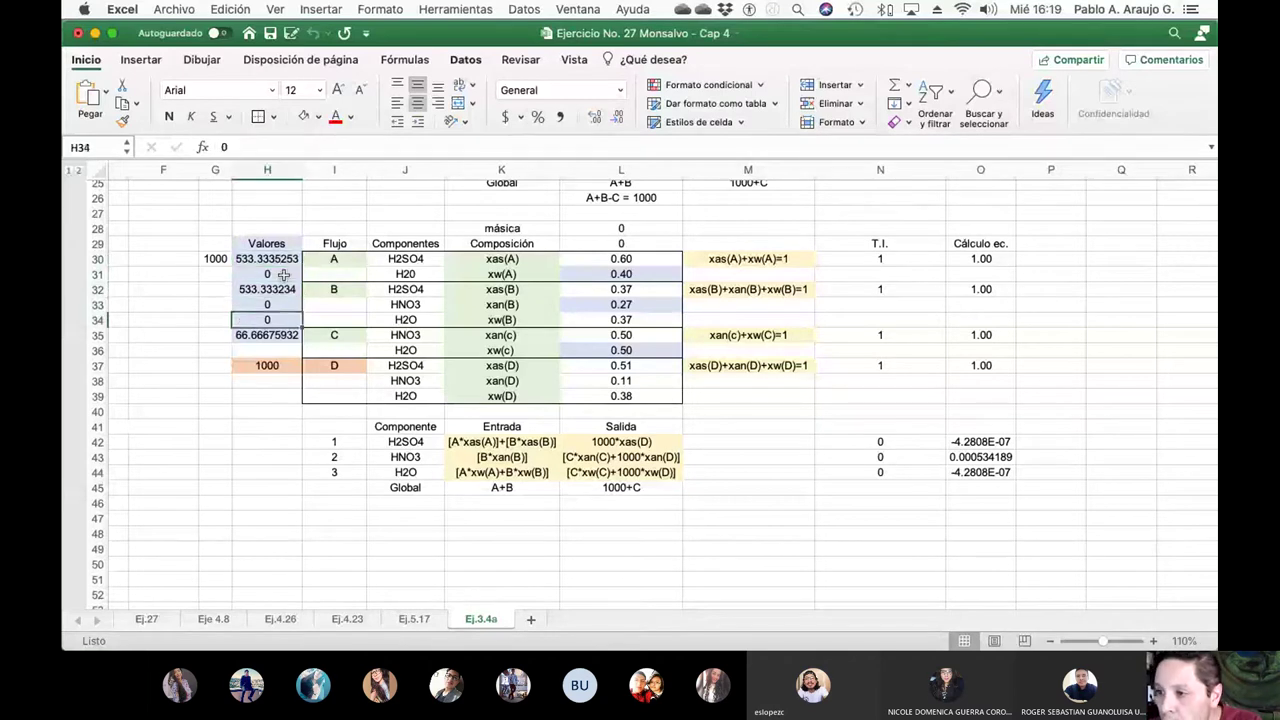
pyautogui.press('Up')
pyautogui.press('Up')
pyautogui.press('Up')
pyautogui.press('Up')
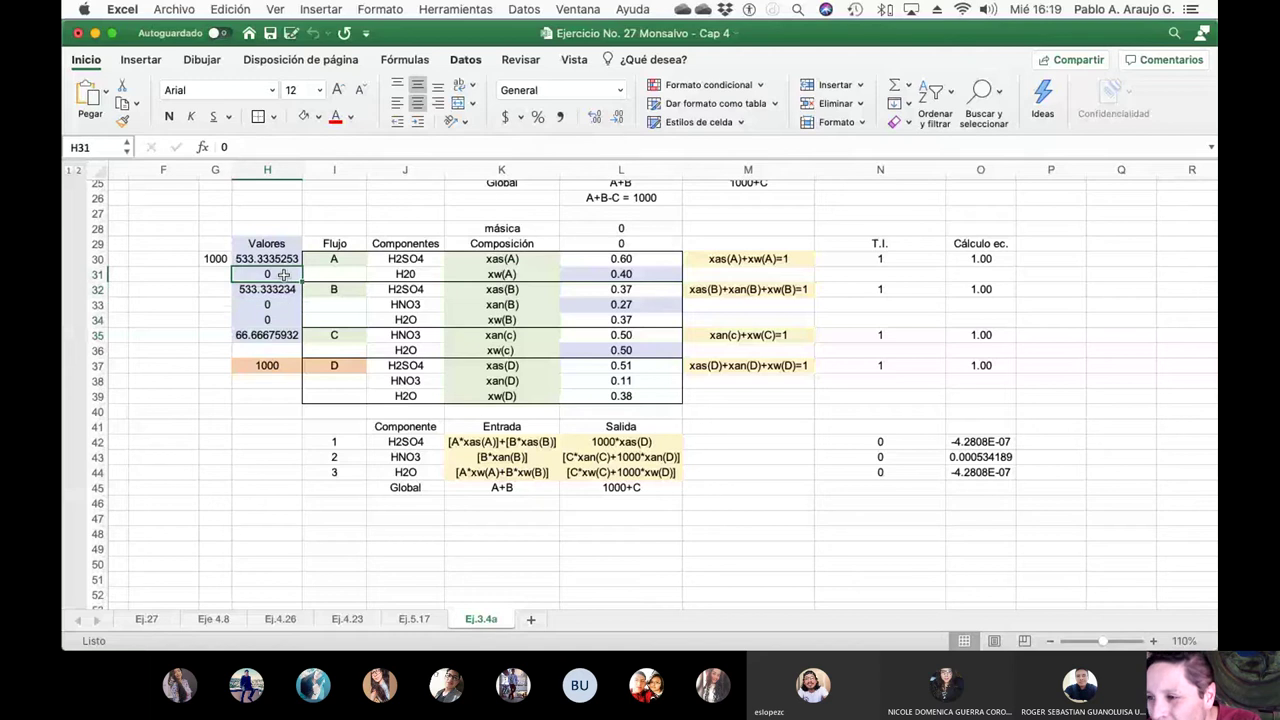
pyautogui.press('Down')
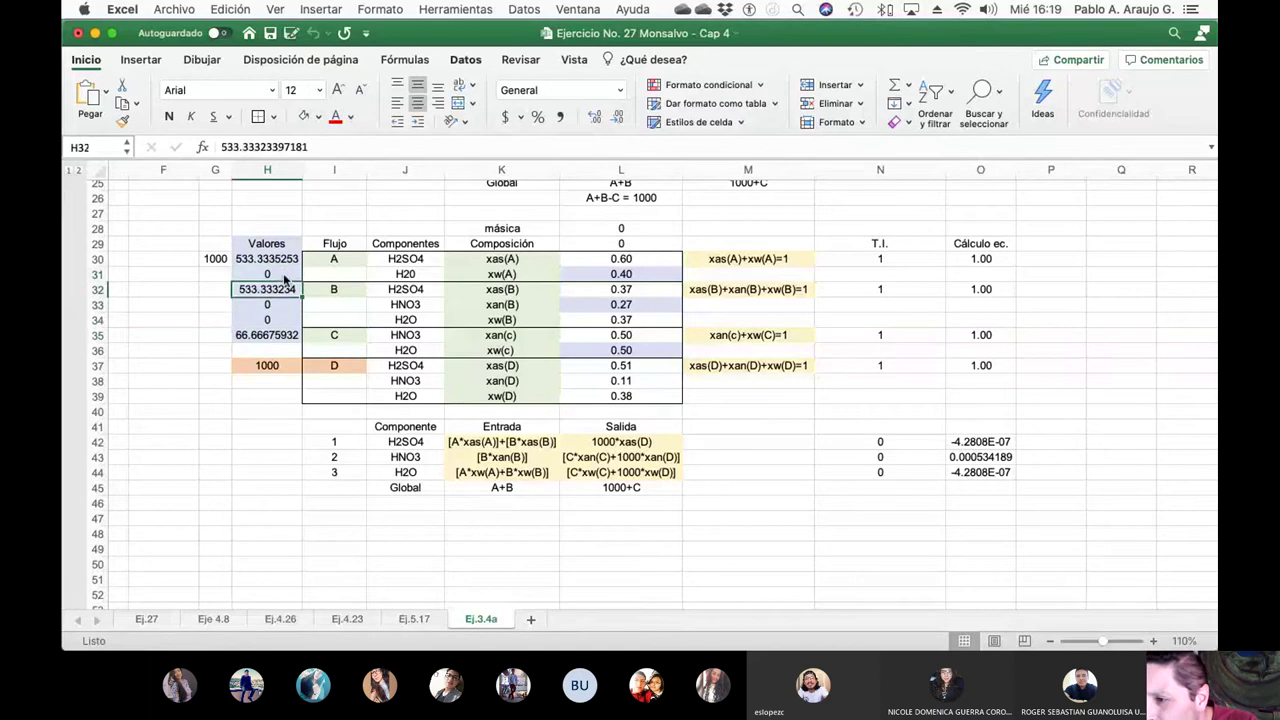
pyautogui.press('Up')
pyautogui.press('Down')
pyautogui.press('Up')
pyautogui.press('Up')
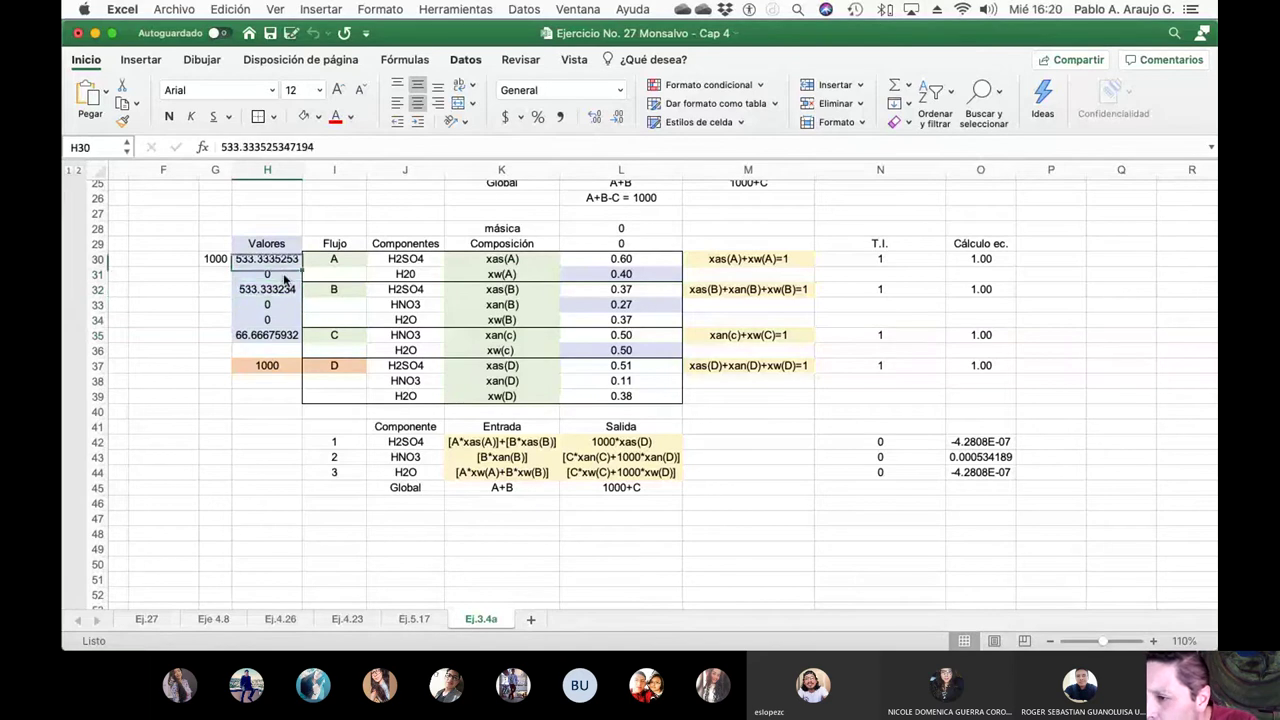
pyautogui.press('Down')
pyautogui.press('Down')
pyautogui.press('Down')
pyautogui.press('Down')
pyautogui.press('Down')
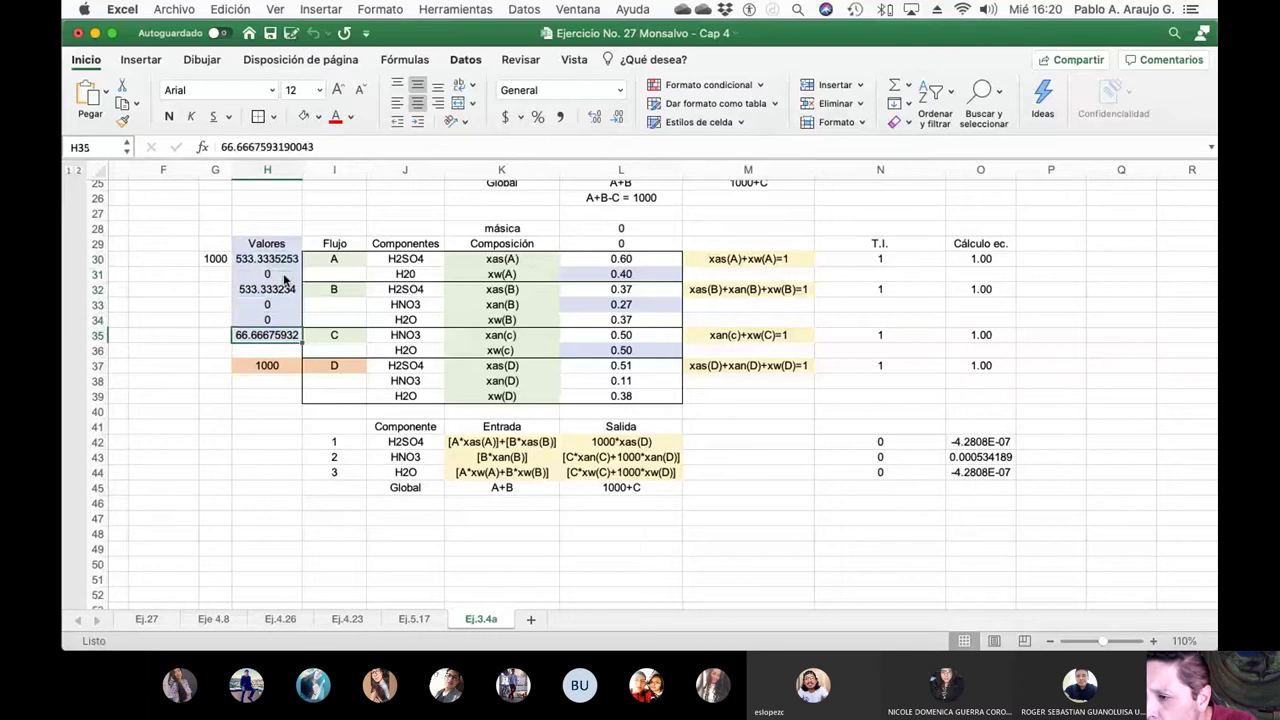
# Examine the solved mass compositions of streams A to D in cells L30 to L39
pyautogui.press('Right')
pyautogui.press('Right')
pyautogui.press('Right')
pyautogui.press('Right')
pyautogui.press('Down')
pyautogui.press('Down')
pyautogui.press('Down')
pyautogui.press('Down')
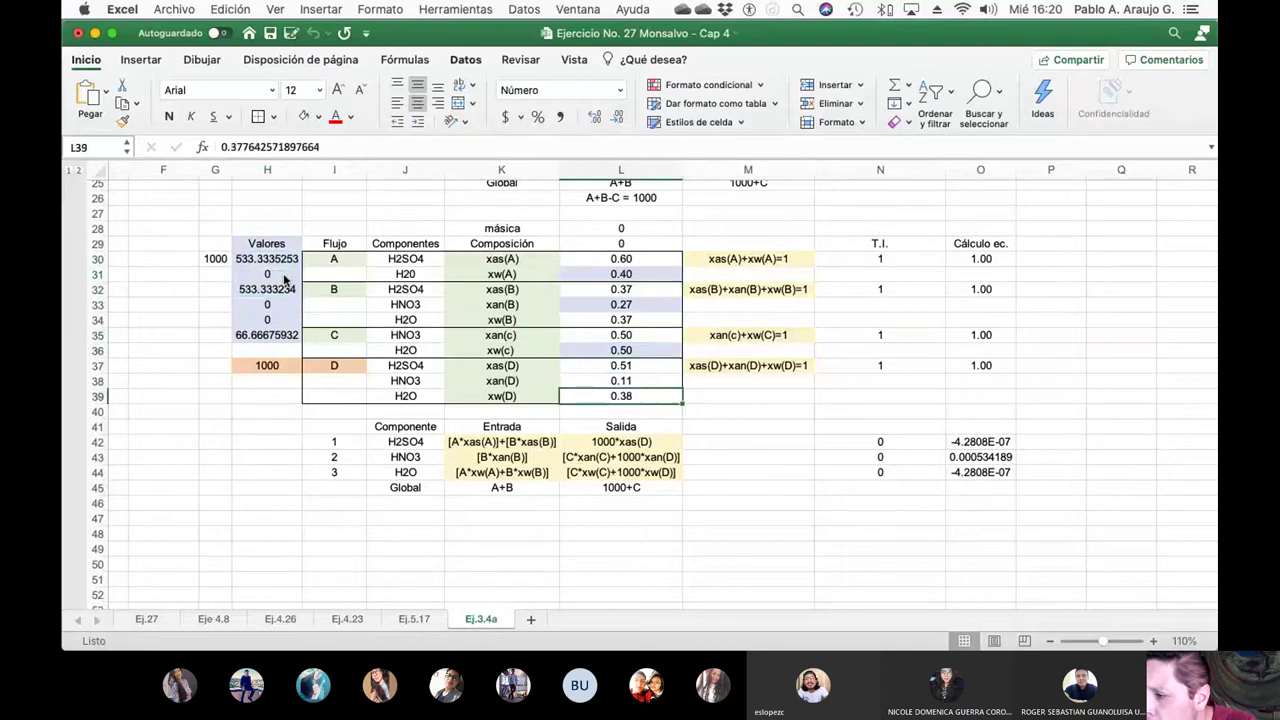
pyautogui.press('Up')
pyautogui.press('Up')
pyautogui.press('Up')
pyautogui.press('Up')
pyautogui.press('Up')
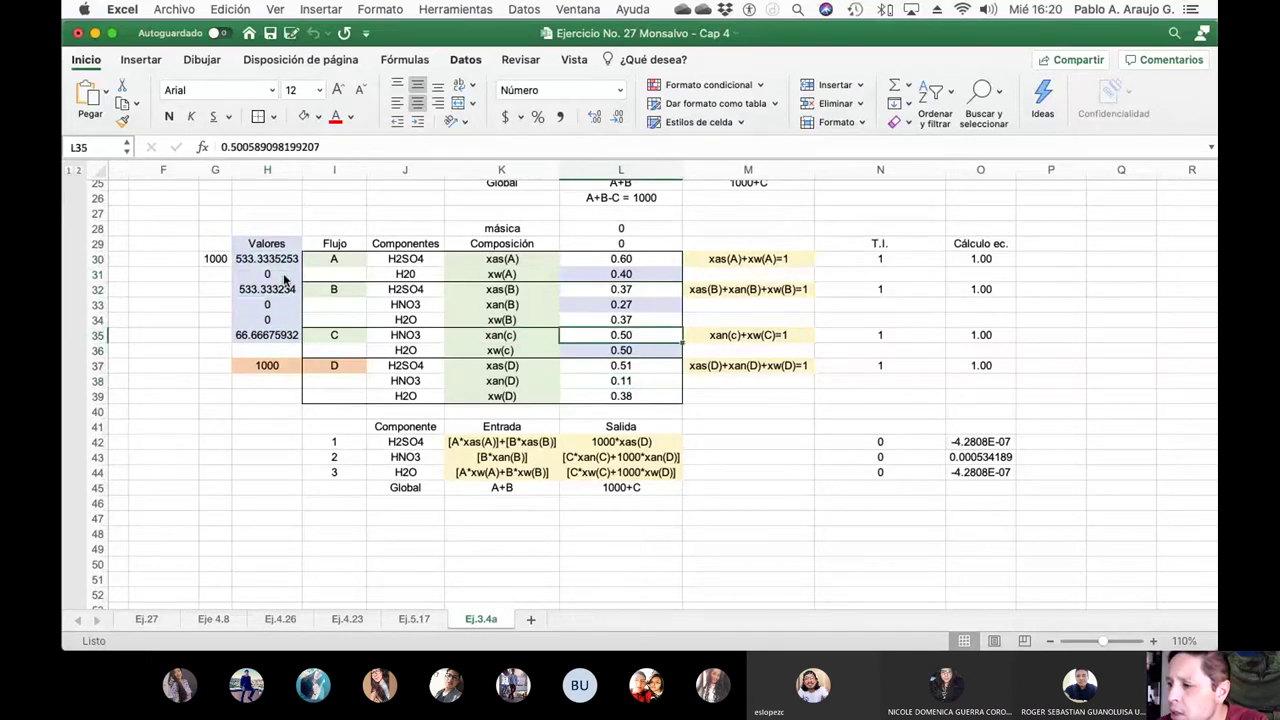
pyautogui.press('Up')
pyautogui.press('Up')
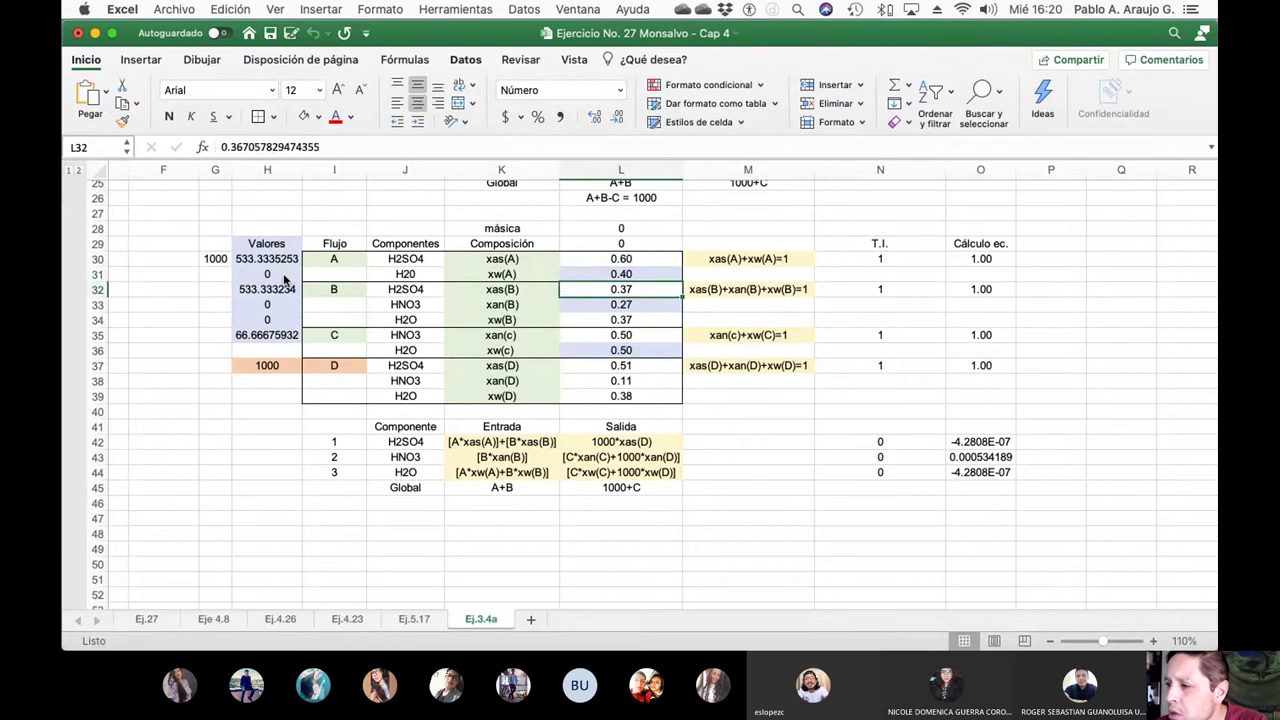
pyautogui.press('Up')
pyautogui.press('Up')
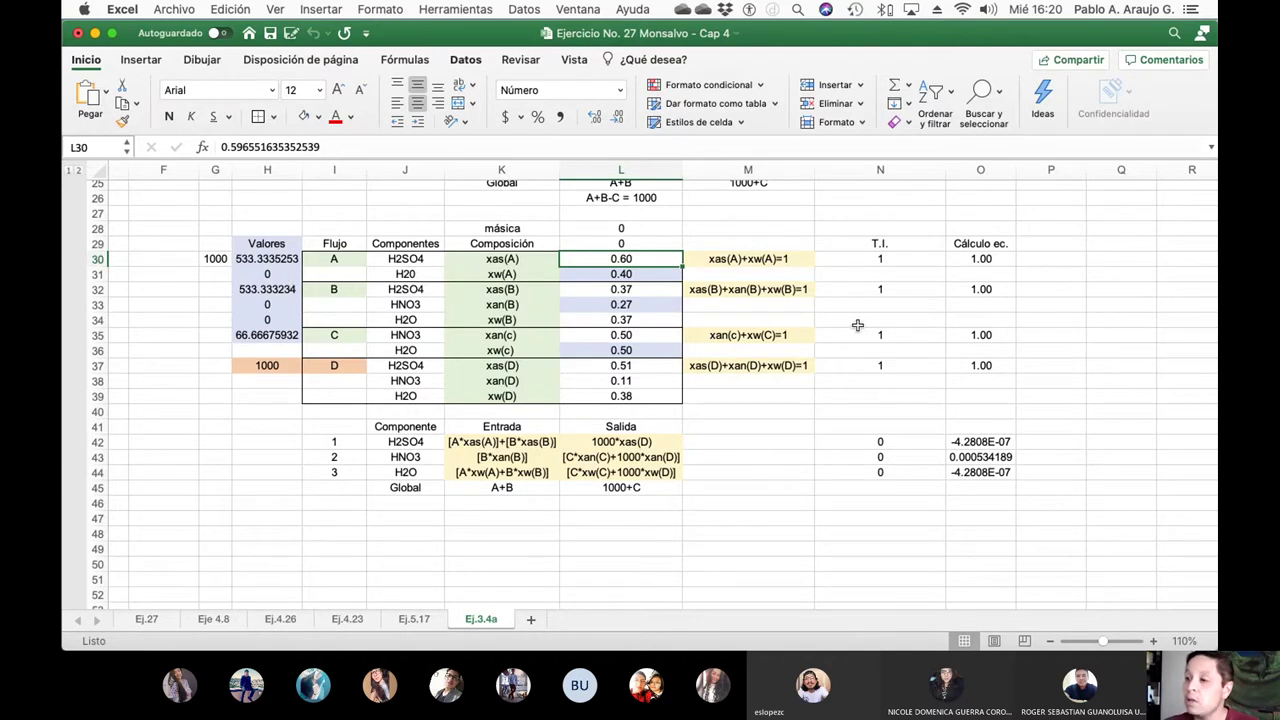
# Compare the original equations, assumed flows and degrees of freedom with the solved values, composition sums and component balances on the sheet
pyautogui.scroll(10, 857, 323)
pyautogui.scroll(-5, 857, 326)
pyautogui.hscroll(-1, 857, 326)
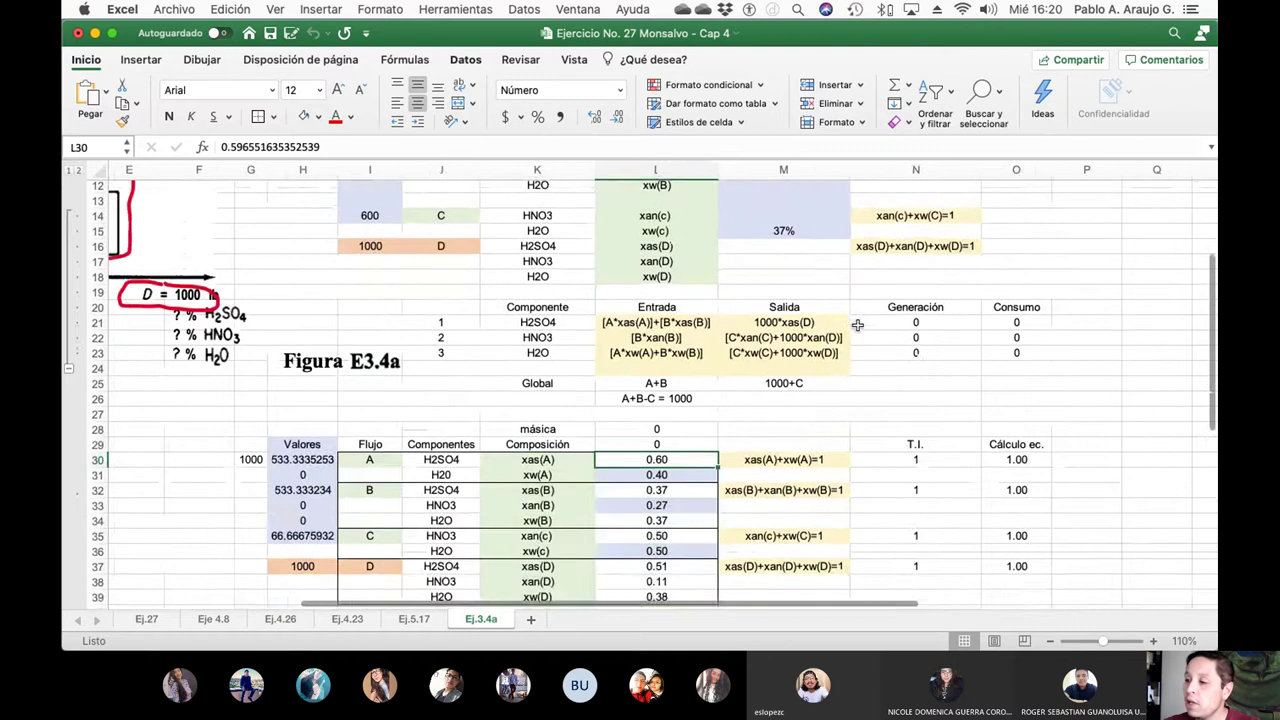
pyautogui.scroll(4, 857, 325)
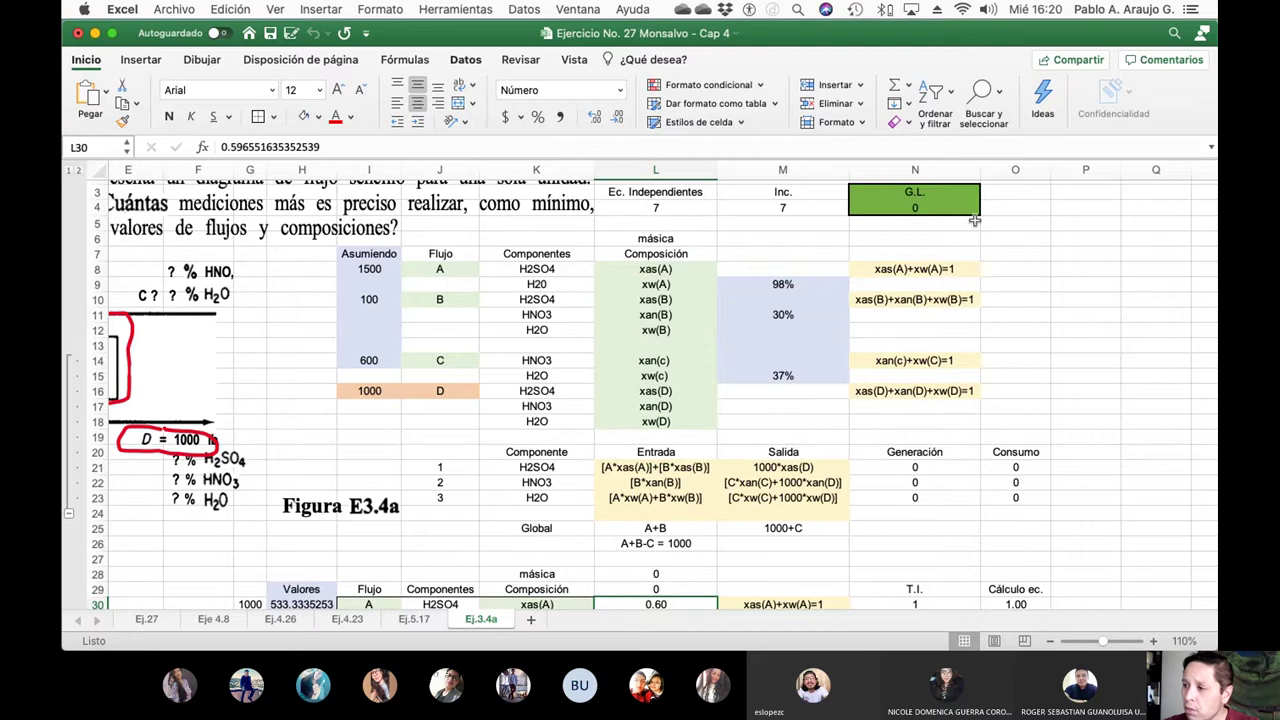
pyautogui.scroll(-6, 808, 368)
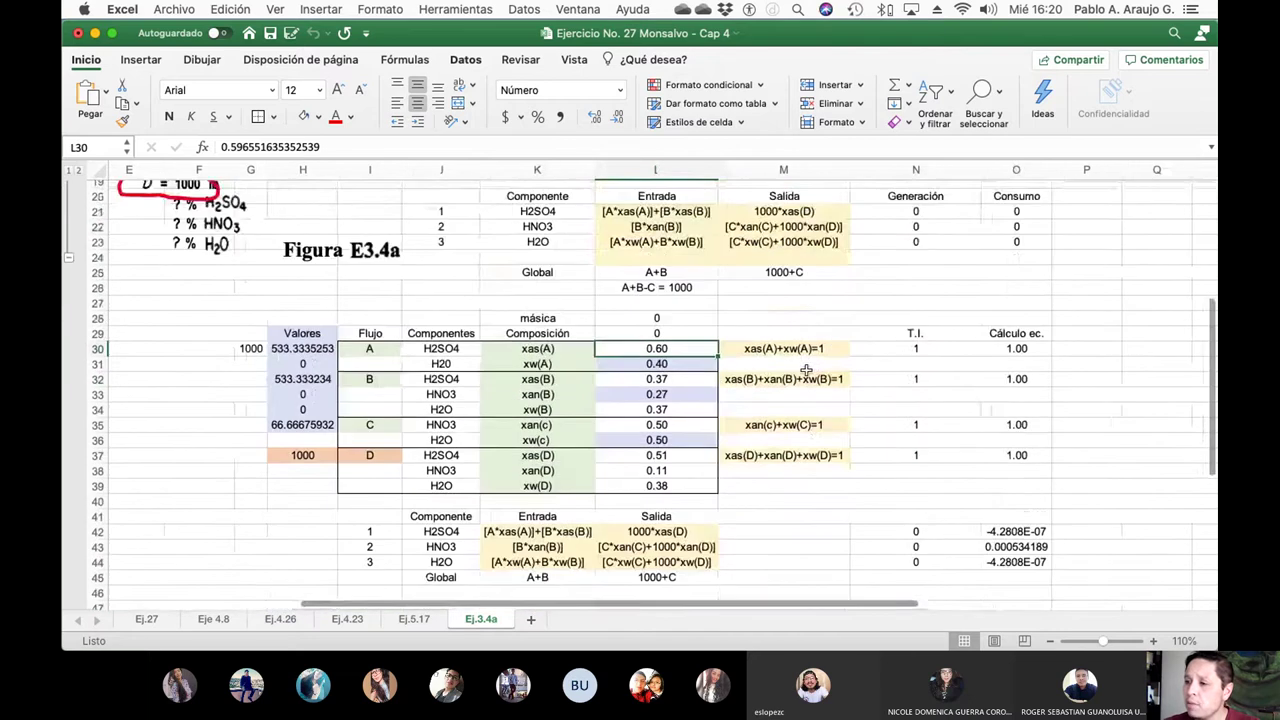
pyautogui.scroll(-2, 806, 370)
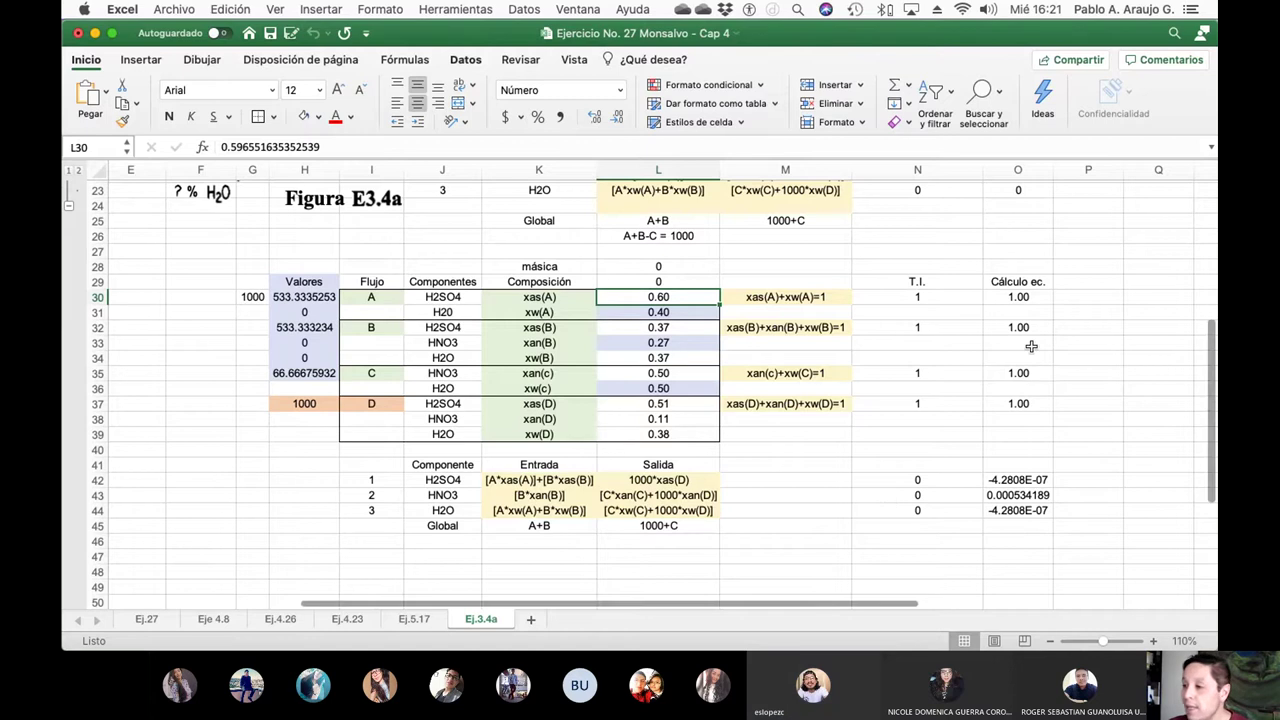
pyautogui.scroll(10, 888, 498)
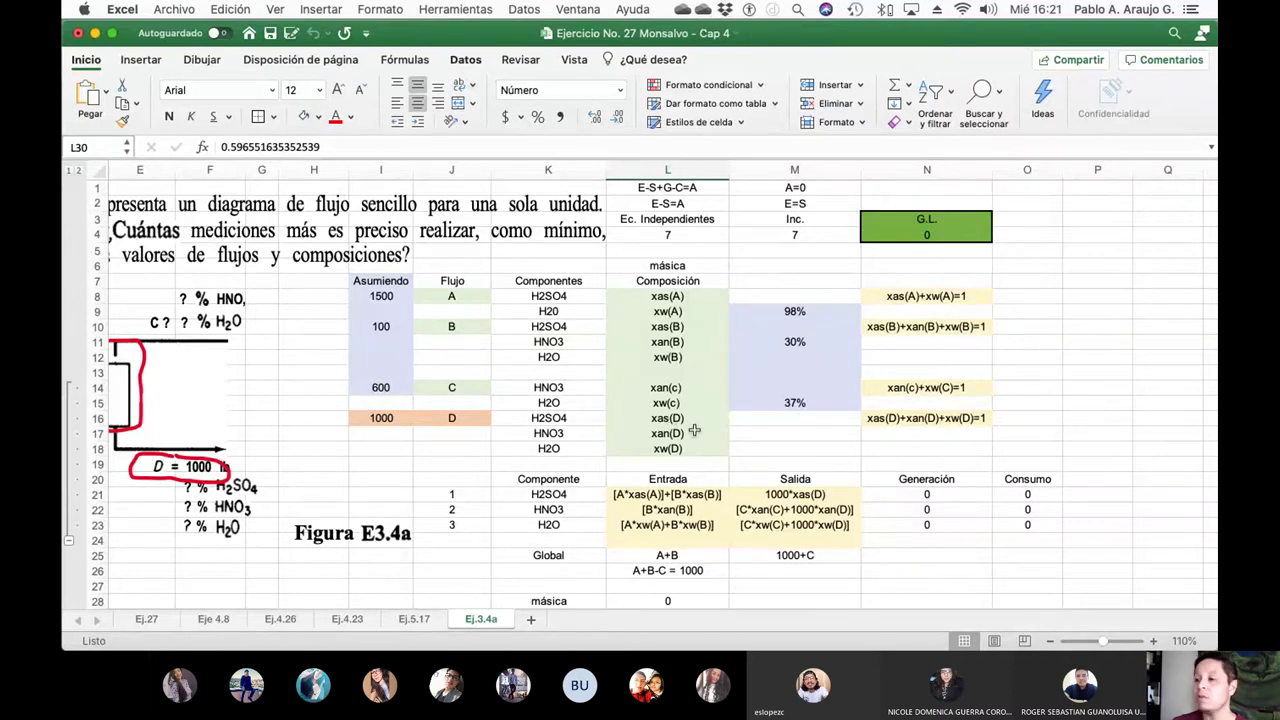
pyautogui.scroll(-8, 668, 422)
pyautogui.scroll(-1, 694, 430)
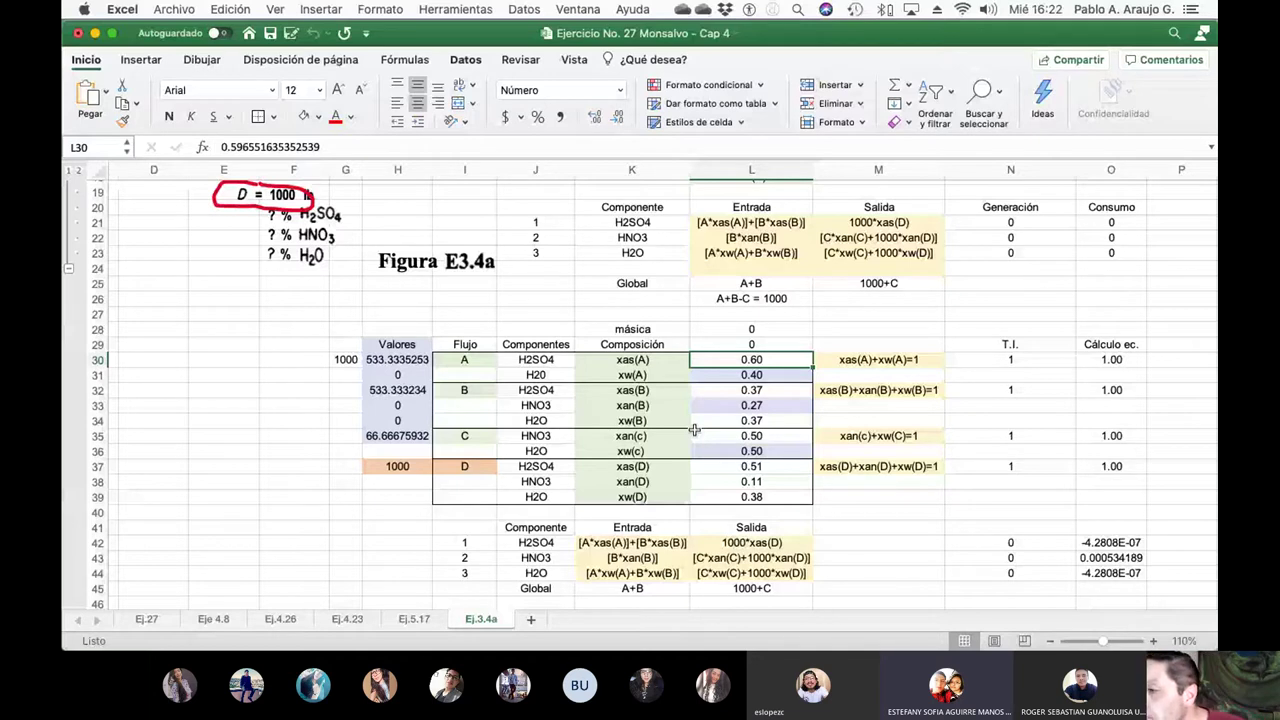
# Clear the stray zeros in cells L28 and L29 above the composition values
pyautogui.click(768, 344)
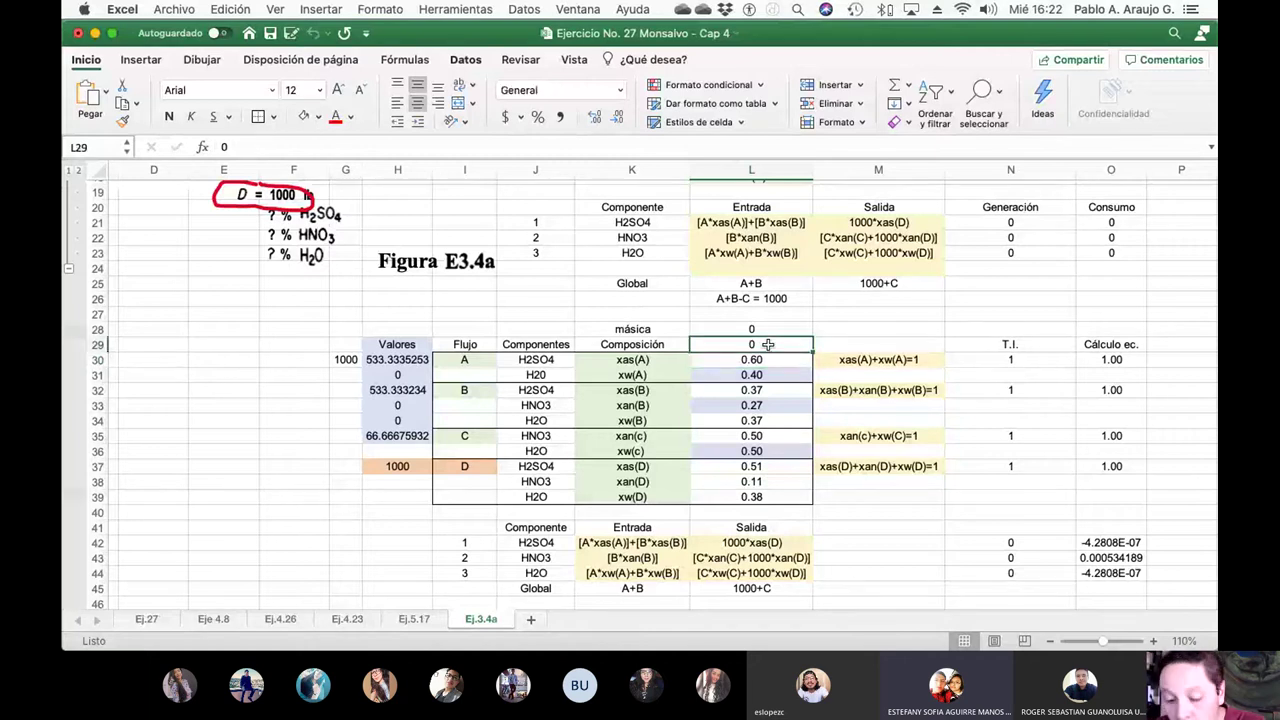
pyautogui.press('BackSpace')
pyautogui.press('Return')
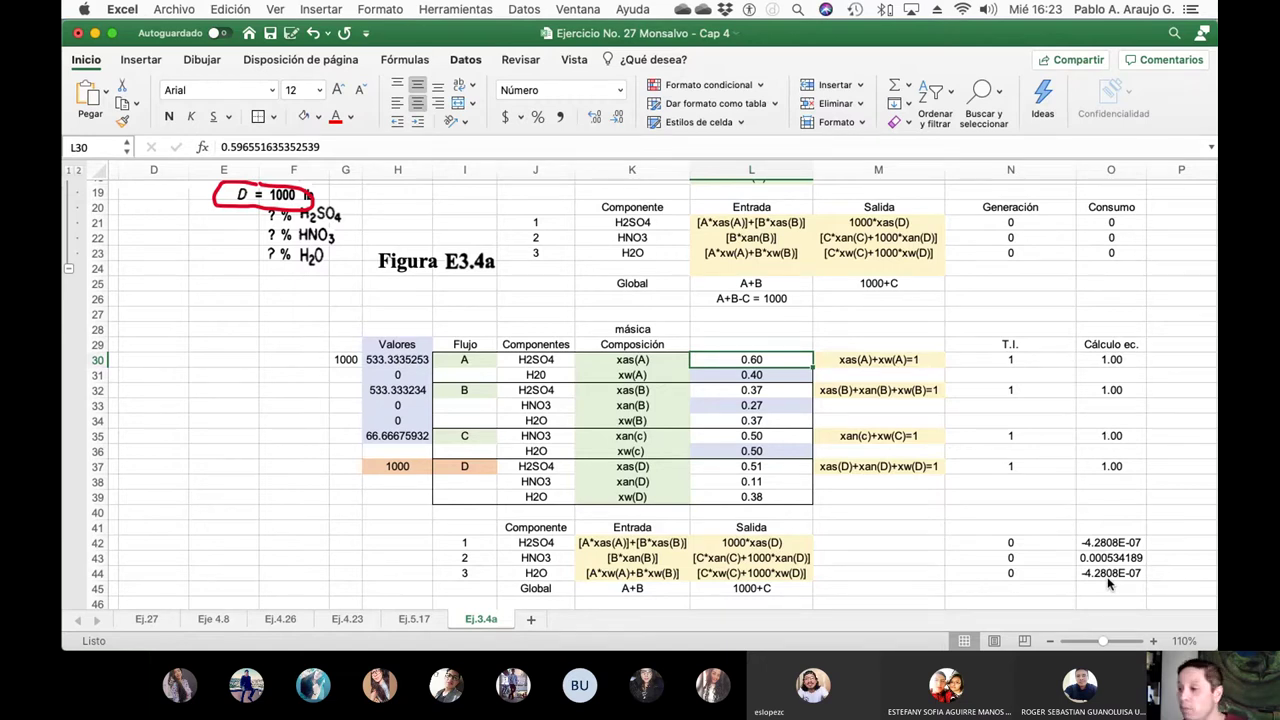
# Check which composition cells the sum formulas of streams A and B in O30 and O32 refer to
pyautogui.click(1118, 362)
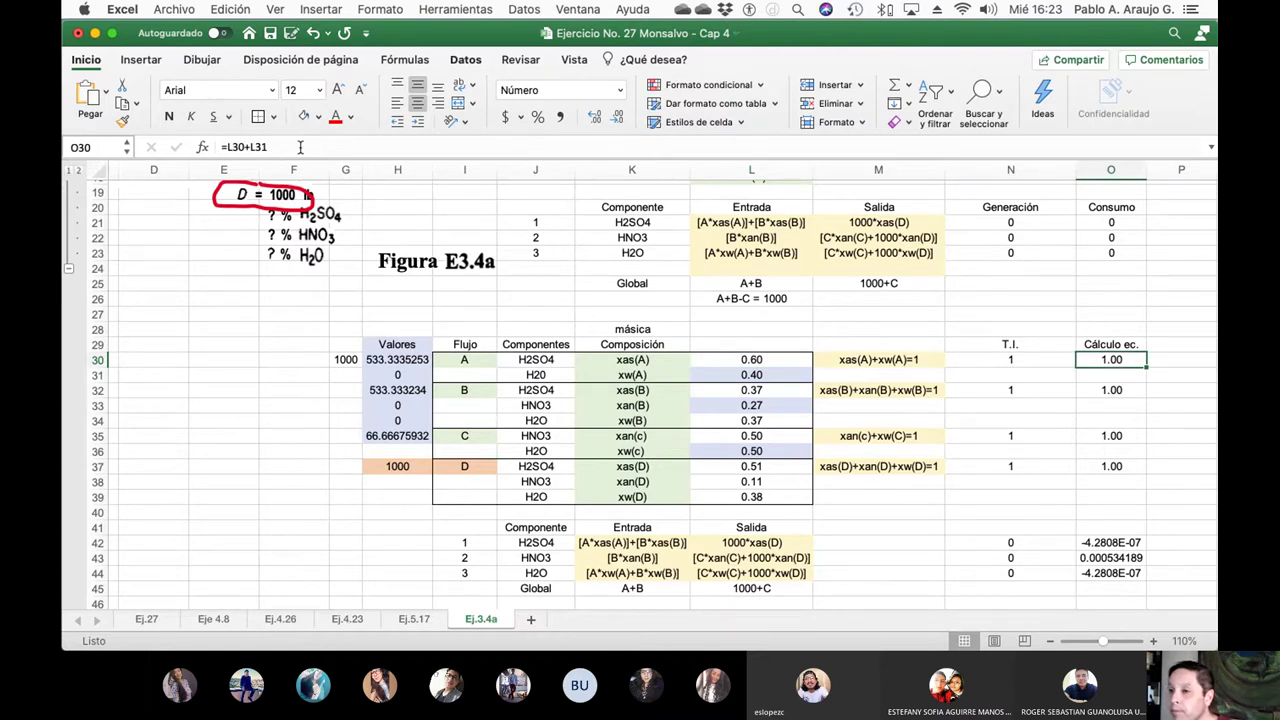
pyautogui.click(294, 147)
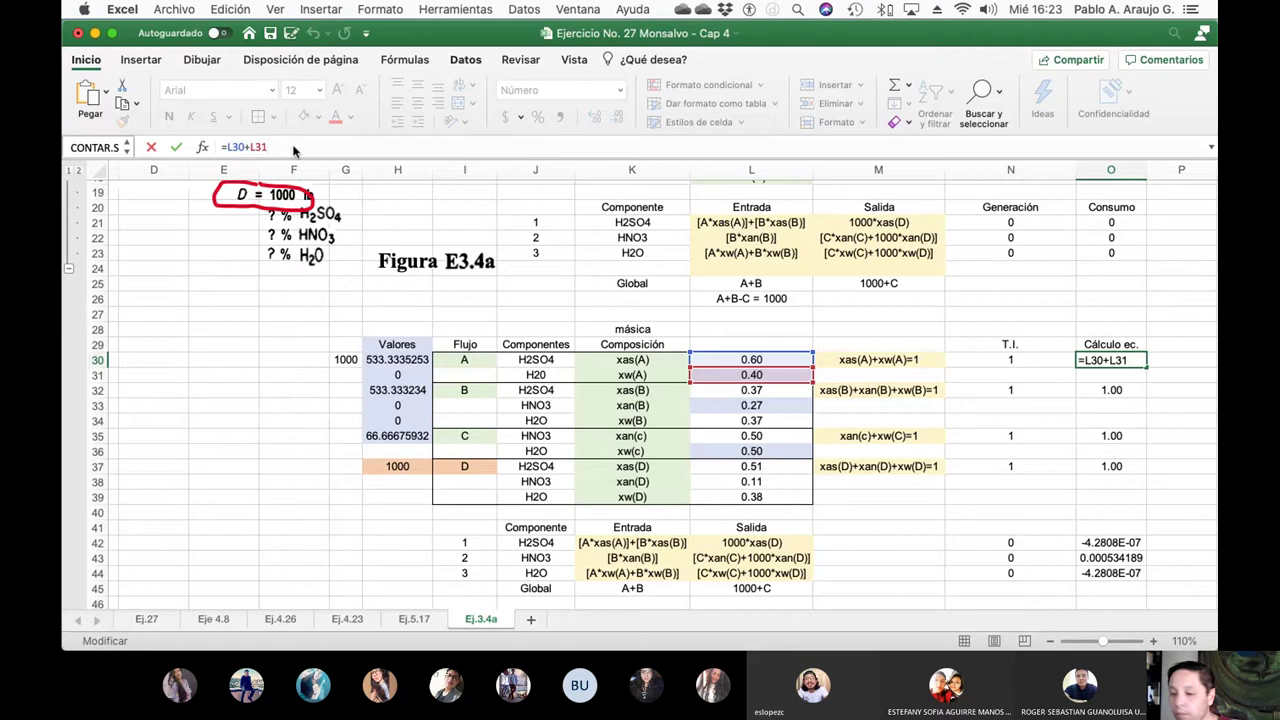
pyautogui.press('Return')
pyautogui.press('Down')
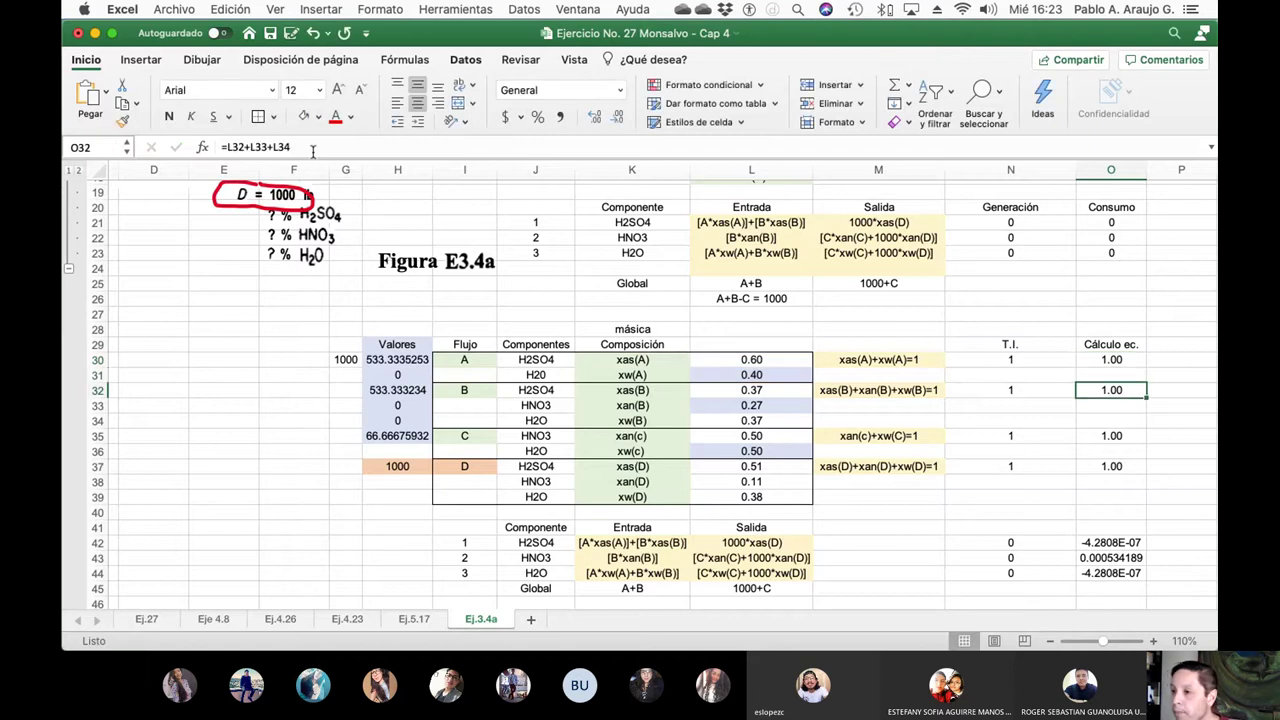
pyautogui.click(316, 147)
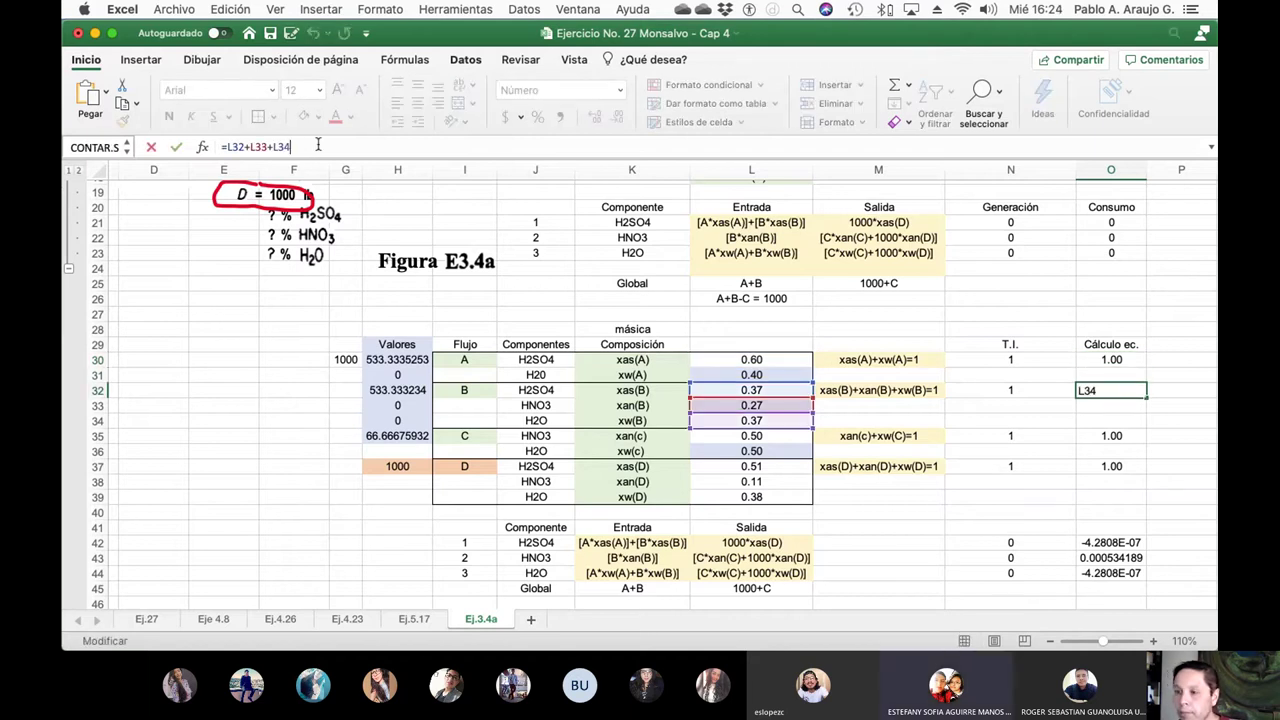
pyautogui.press('Return')
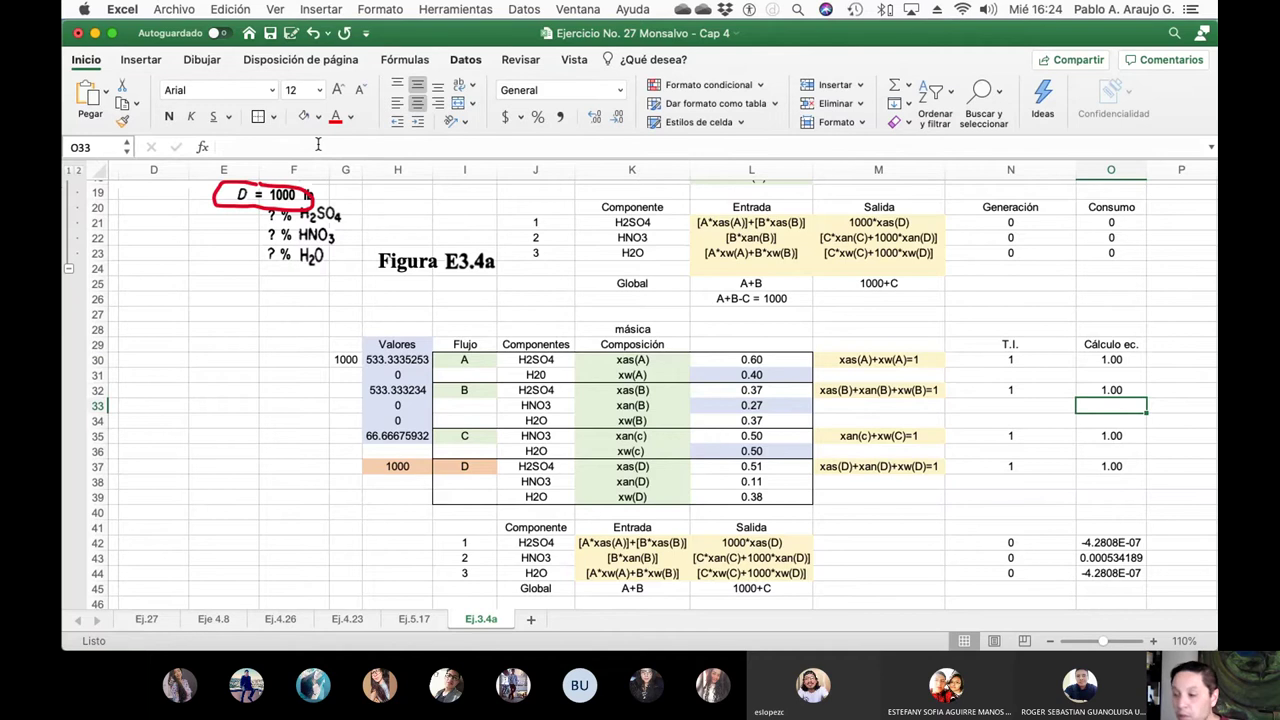
# Check which composition cells the sum formulas of streams C and D in O35 and O37 refer to
pyautogui.press('Down')
pyautogui.press('Down')
pyautogui.click(318, 146)
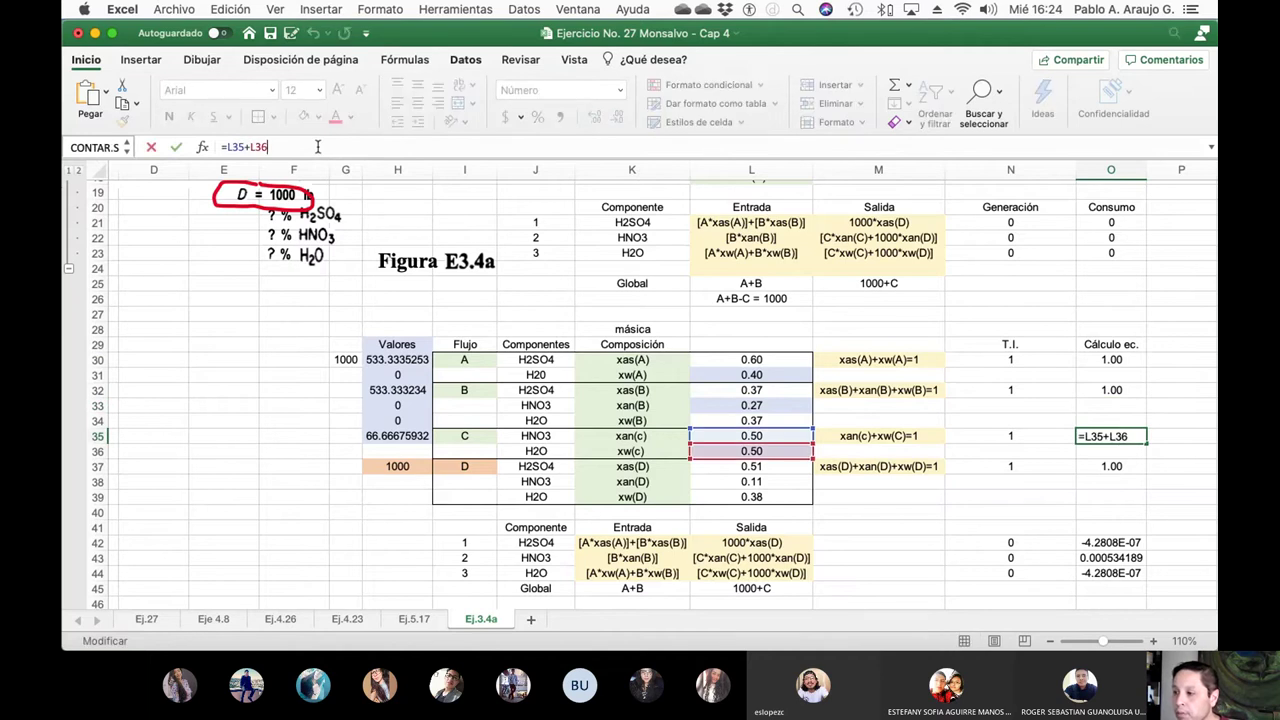
pyautogui.press('Return')
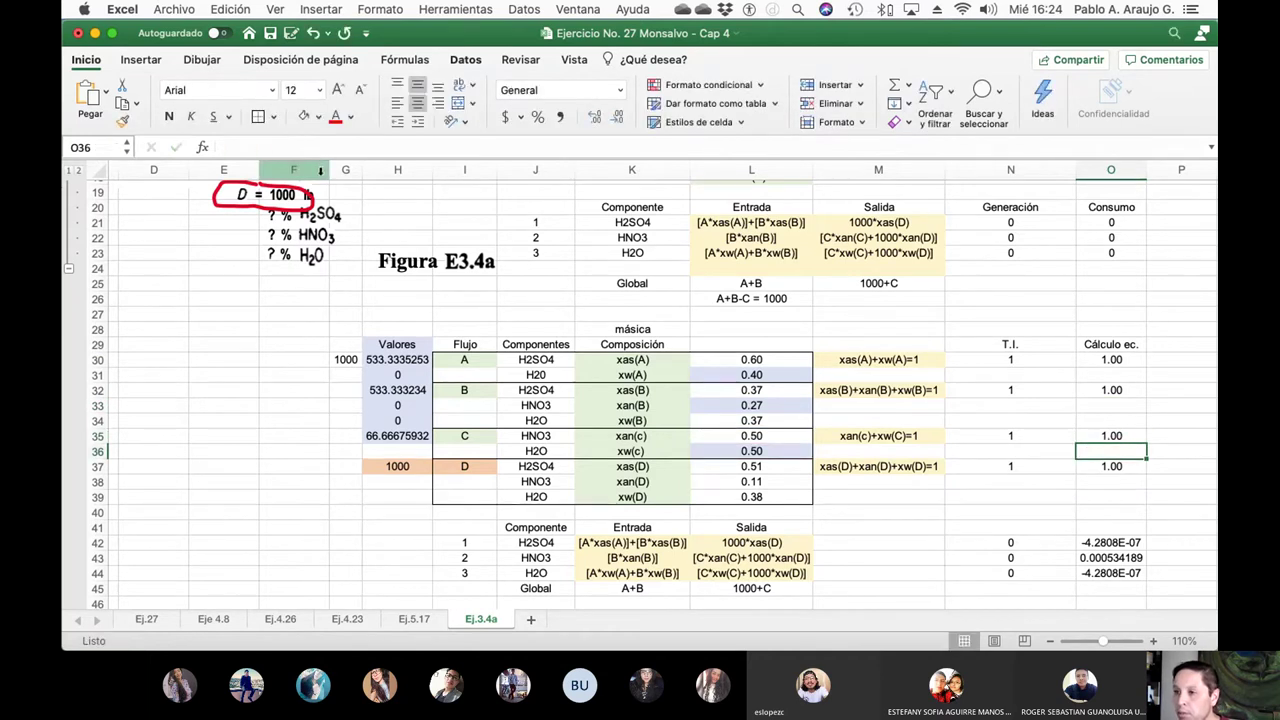
pyautogui.press('Down')
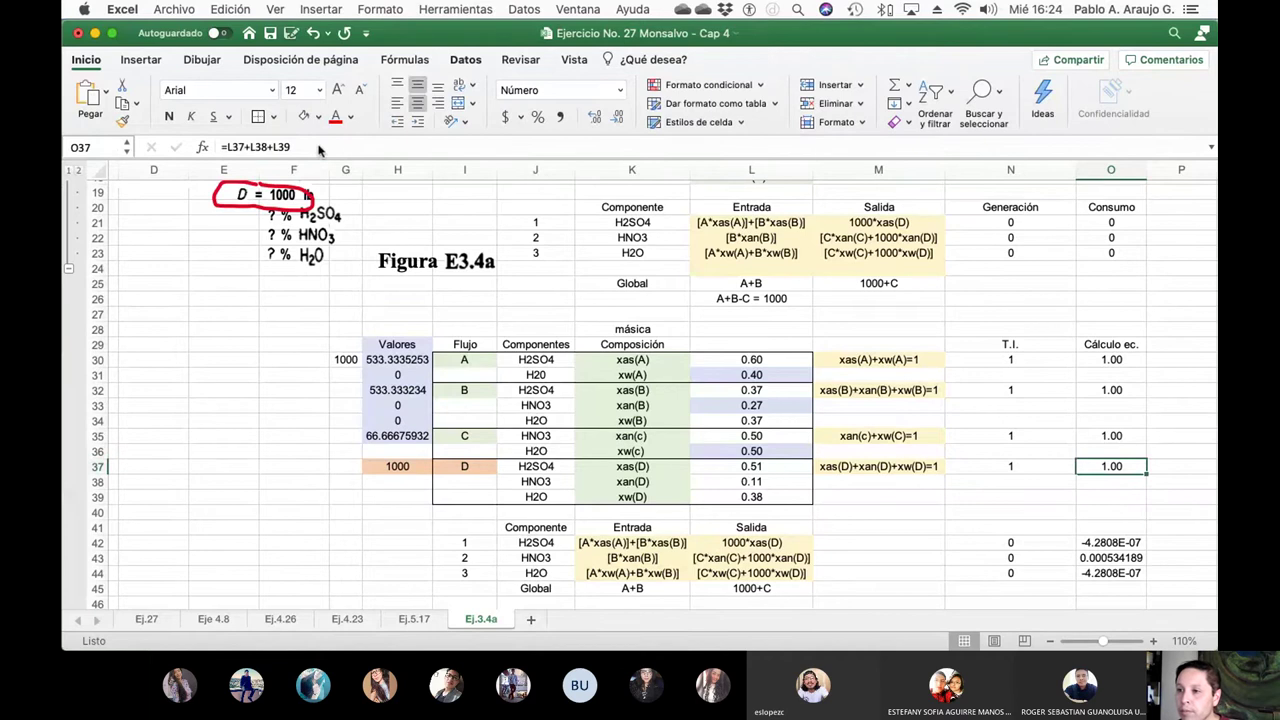
pyautogui.click(297, 147)
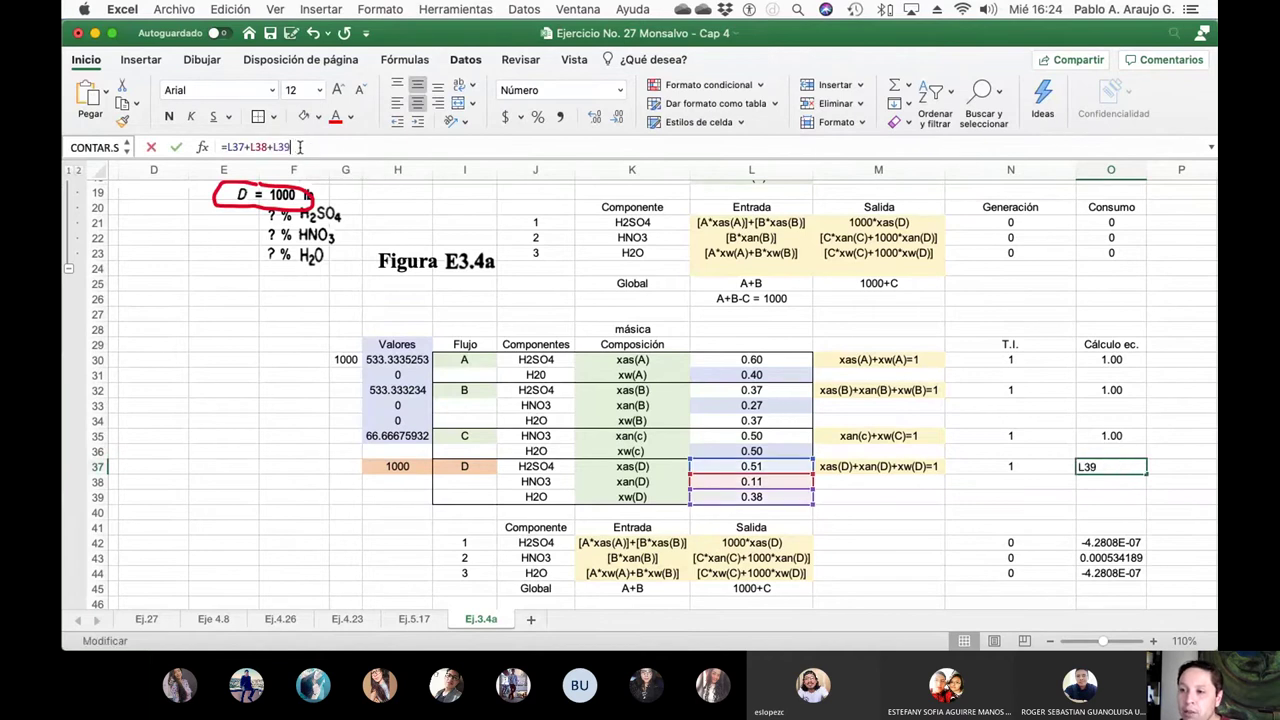
pyautogui.press('Return')
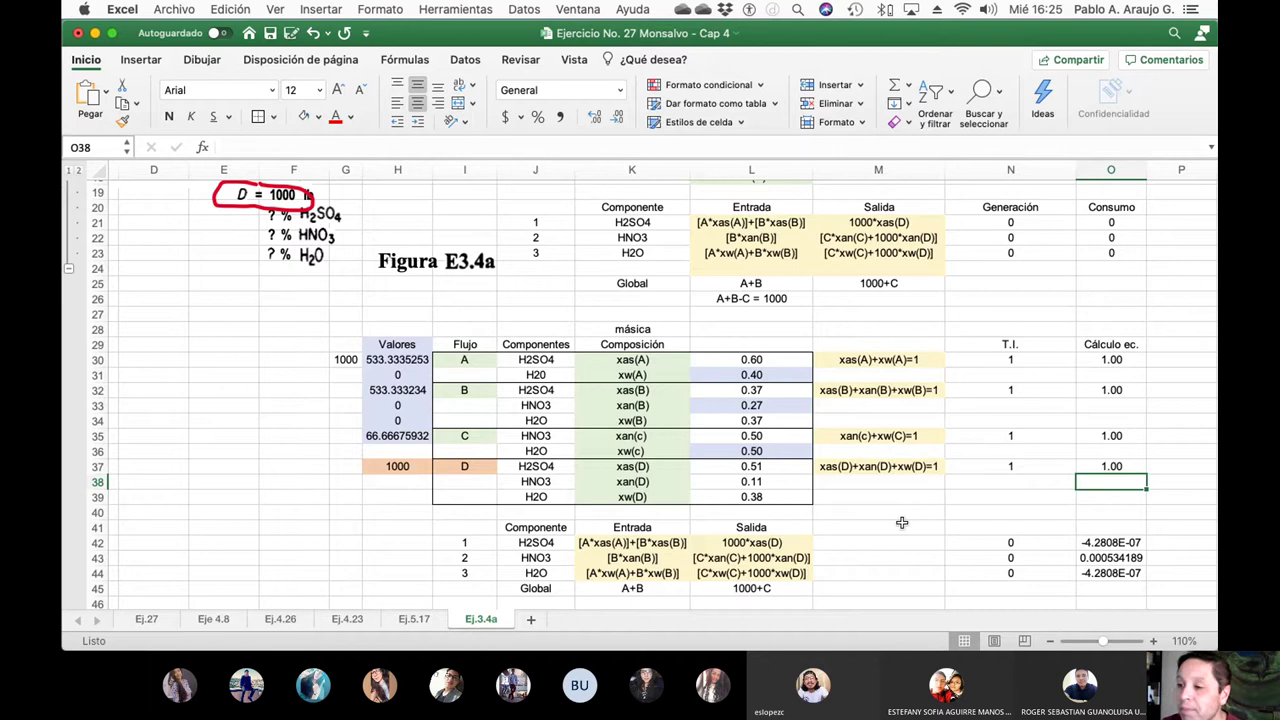
# Set the flows in the Valores column to 600 for stream A, 800 for stream B and 400 for stream C
pyautogui.click(376, 362)
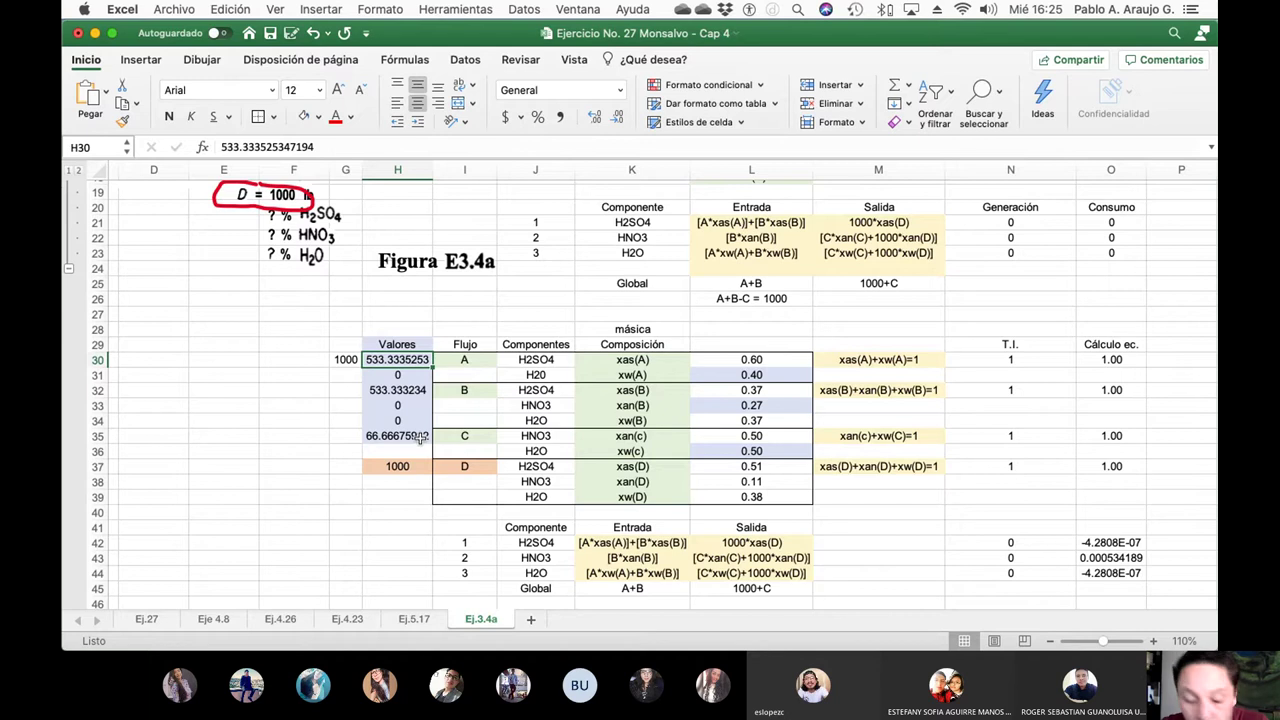
pyautogui.write('600')
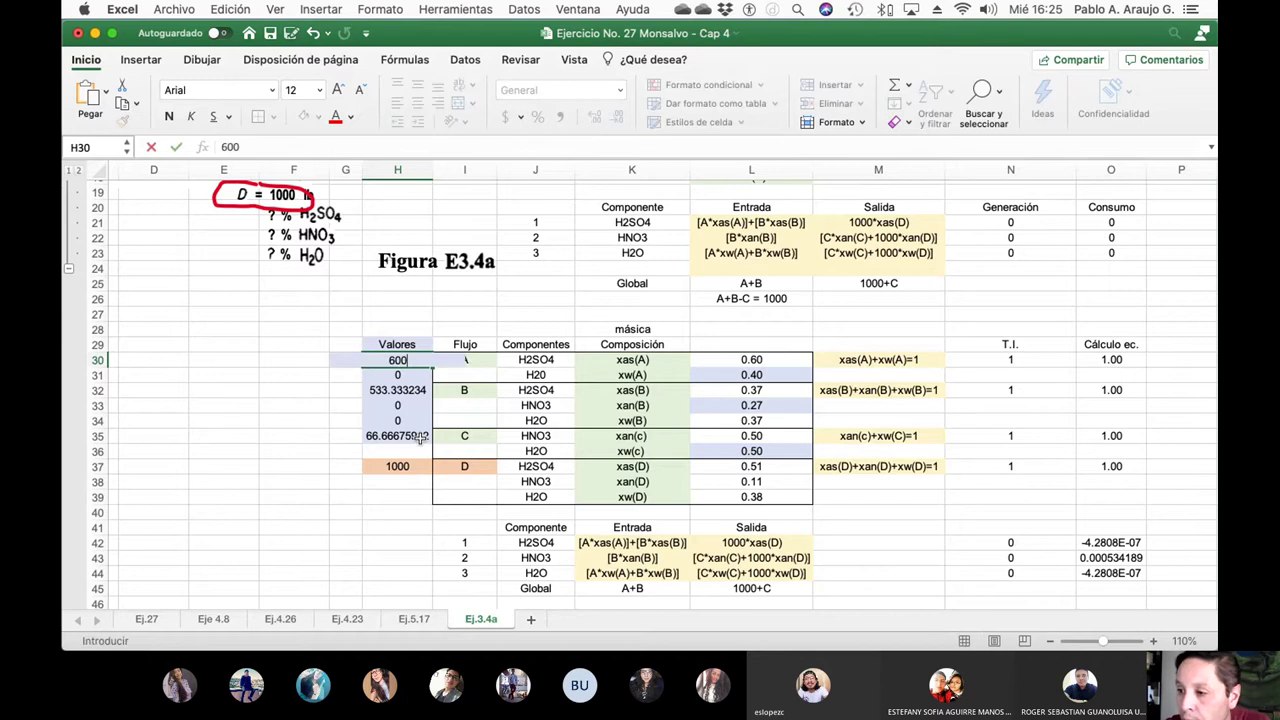
pyautogui.press('Return')
pyautogui.press('Return')
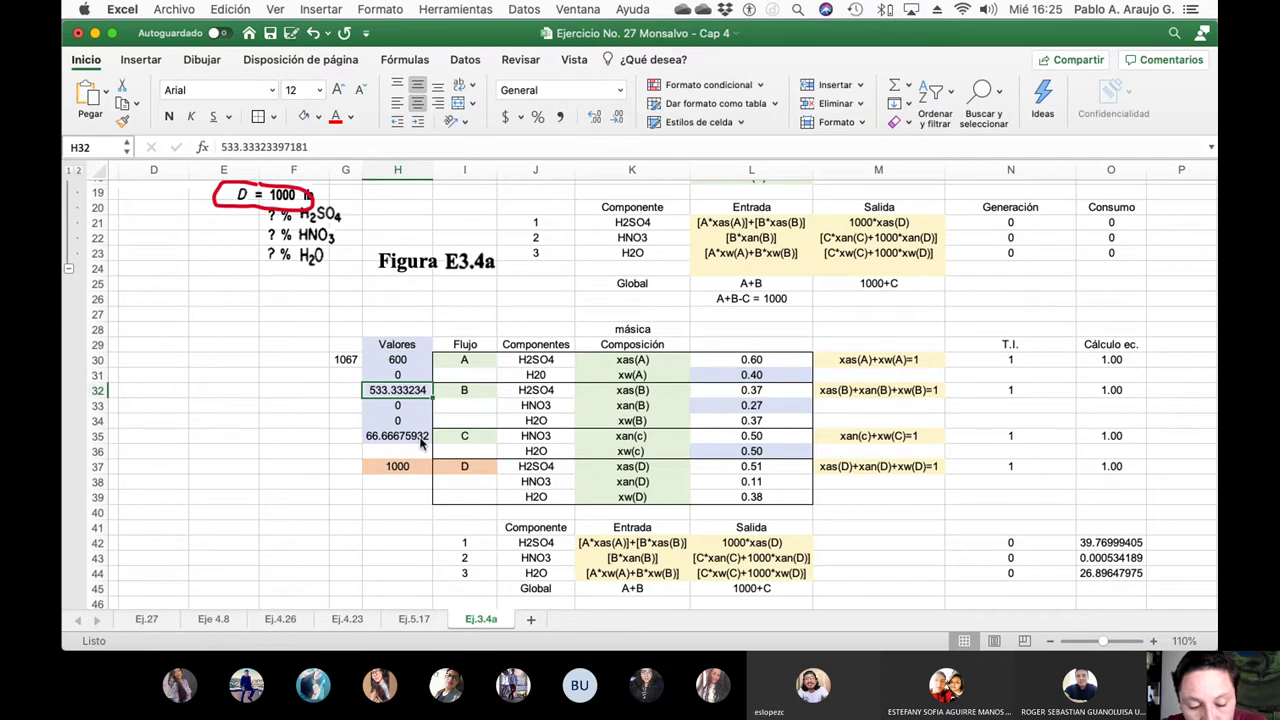
pyautogui.write('800')
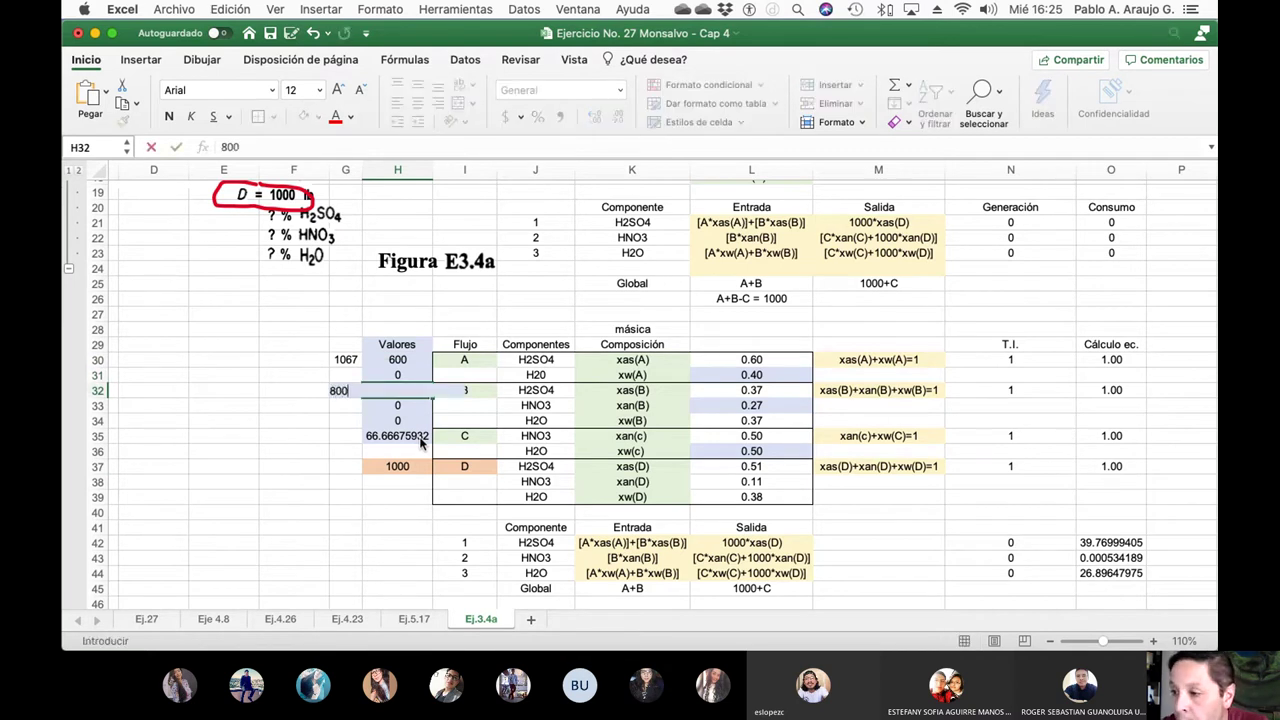
pyautogui.press('Return')
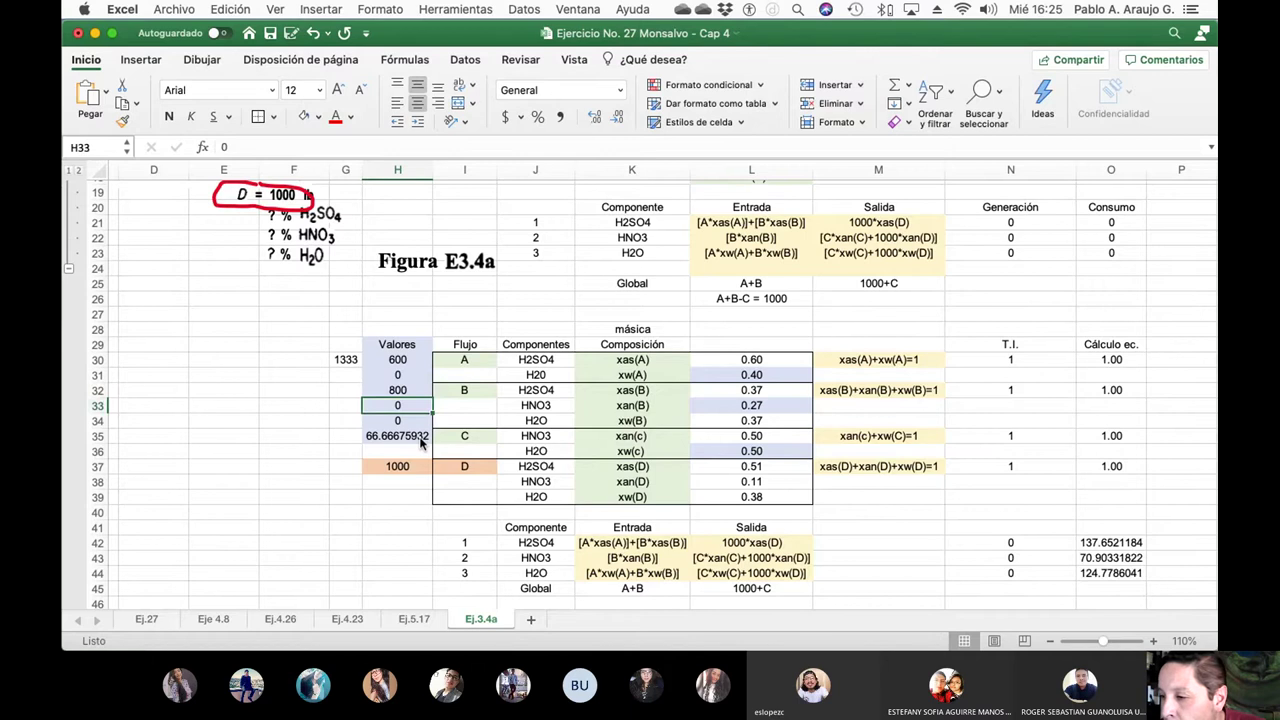
pyautogui.click(421, 444)
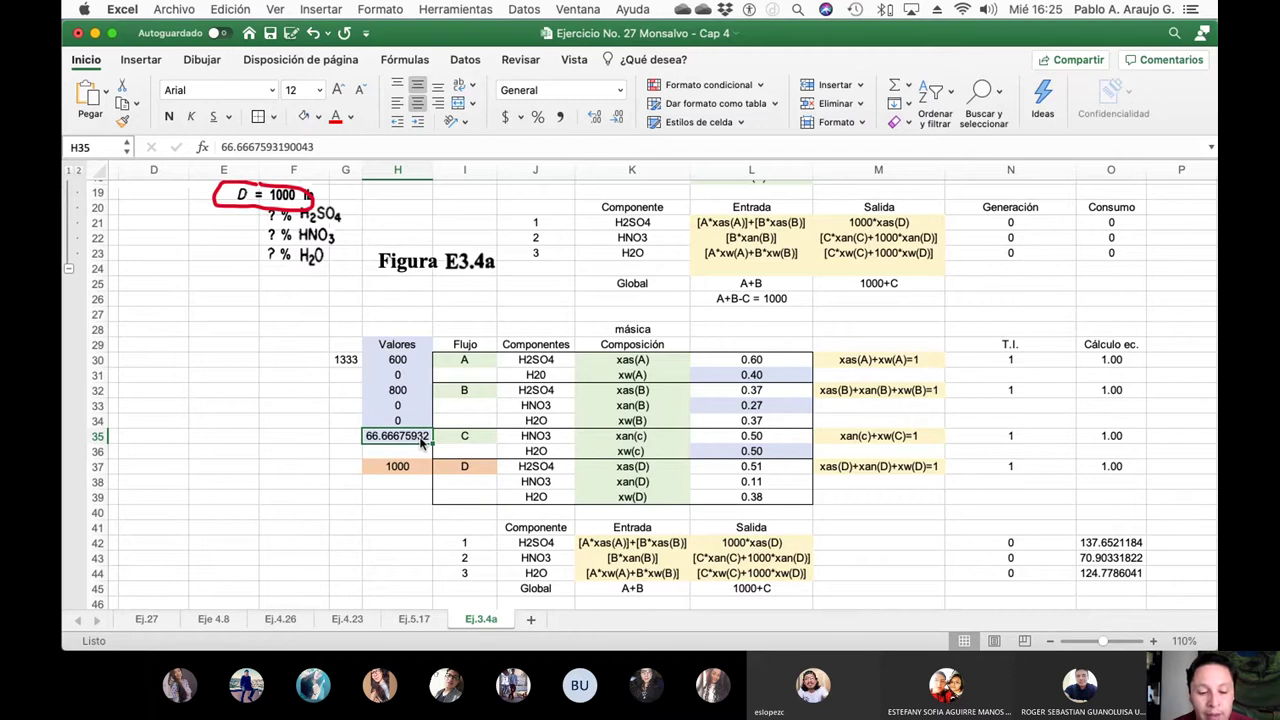
pyautogui.write('400')
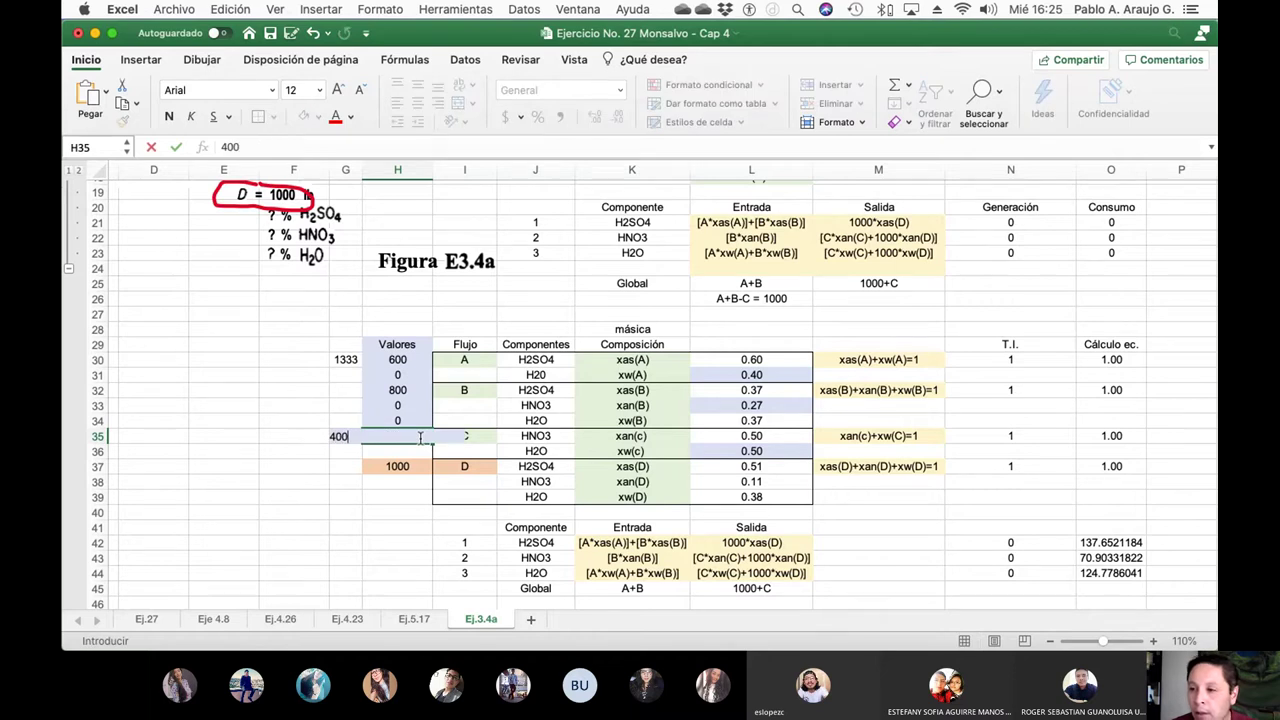
pyautogui.press('Return')
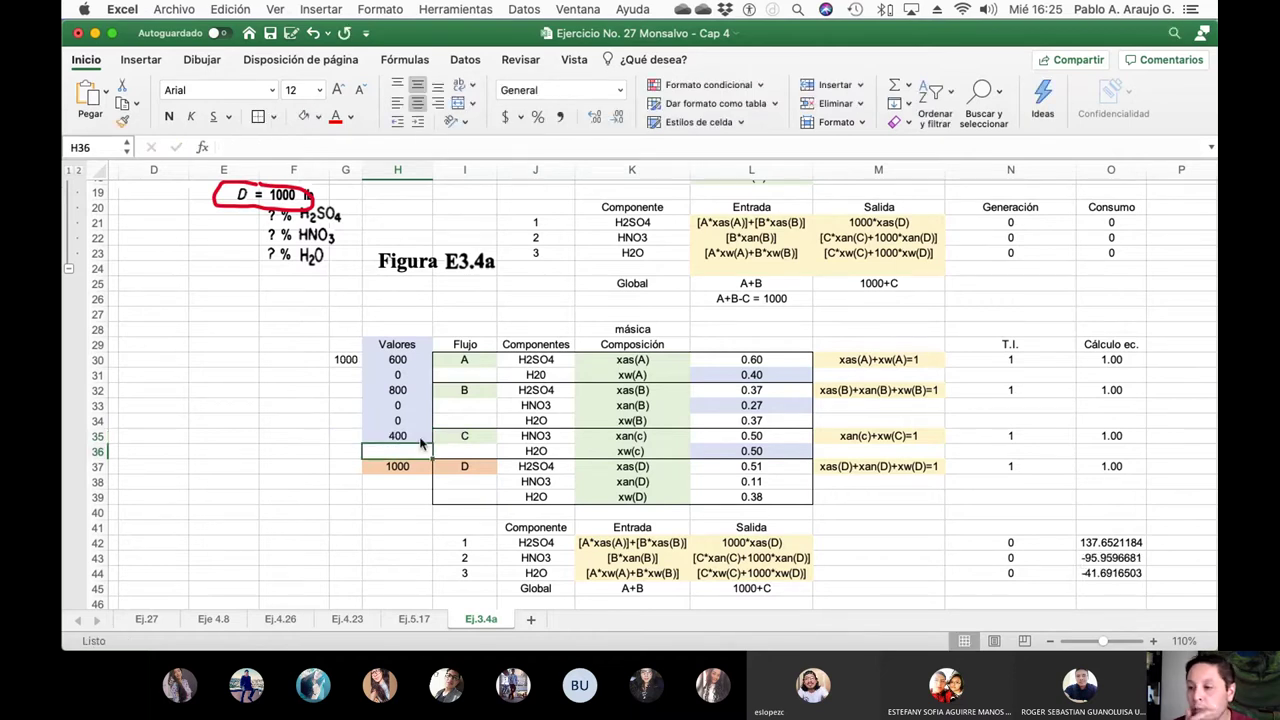
# Delete the zeros in cells H34, H33 and H31 of the Valores column
pyautogui.press('Up')
pyautogui.press('Up')
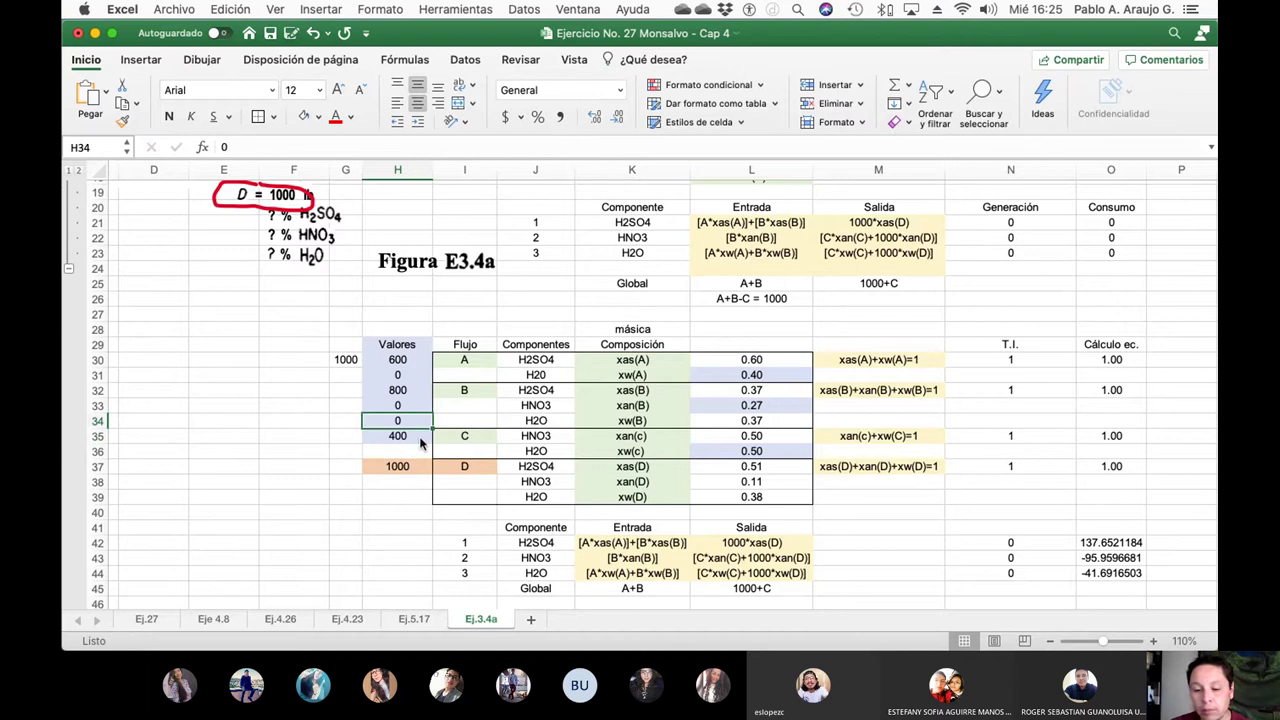
pyautogui.press('Delete')
pyautogui.press('Up')
pyautogui.press('Delete')
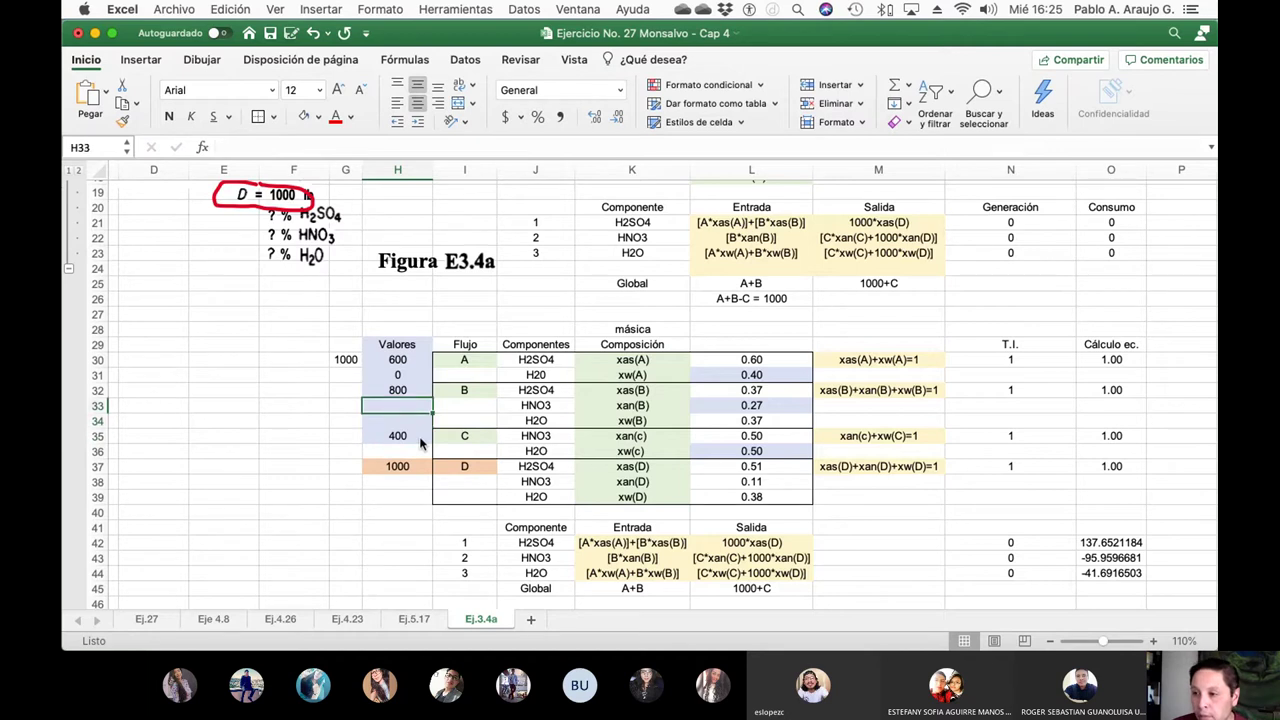
pyautogui.press('Up')
pyautogui.press('Up')
pyautogui.press('Delete')
pyautogui.press('Up')
pyautogui.press('Up')
pyautogui.press('Up')
pyautogui.press('Up')
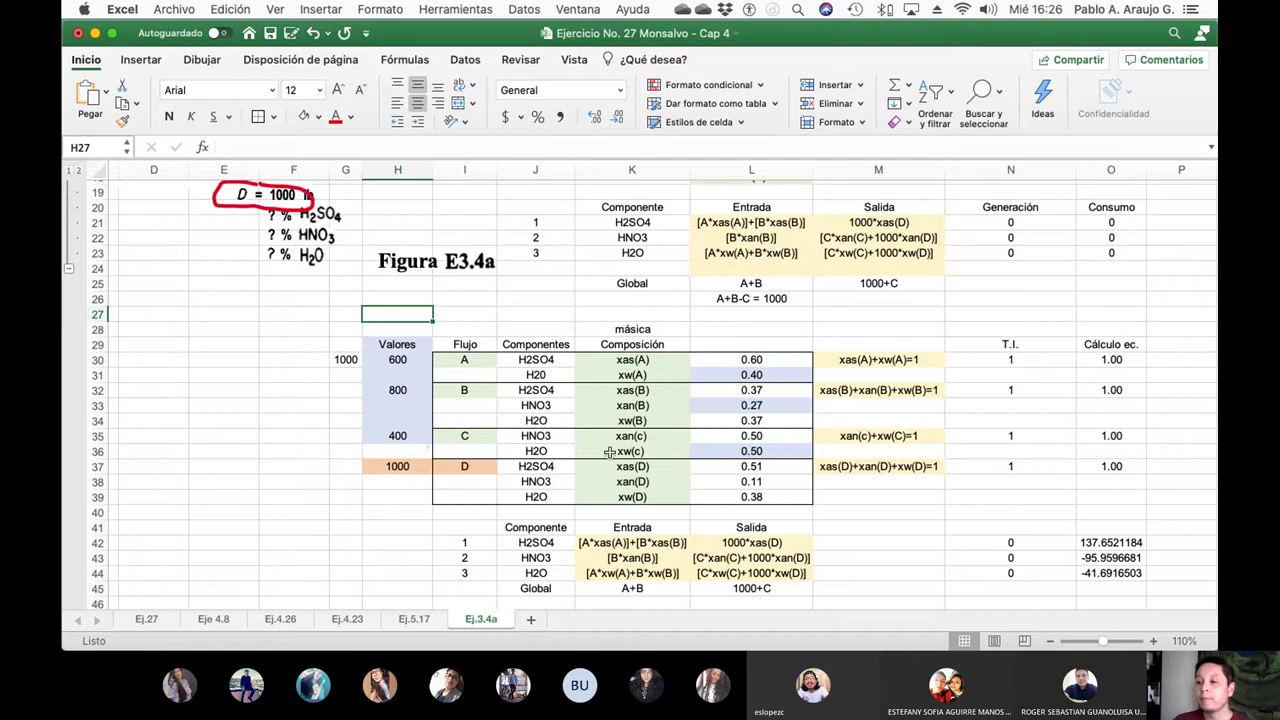
pyautogui.click(464, 10)
pyautogui.click(488, 95)
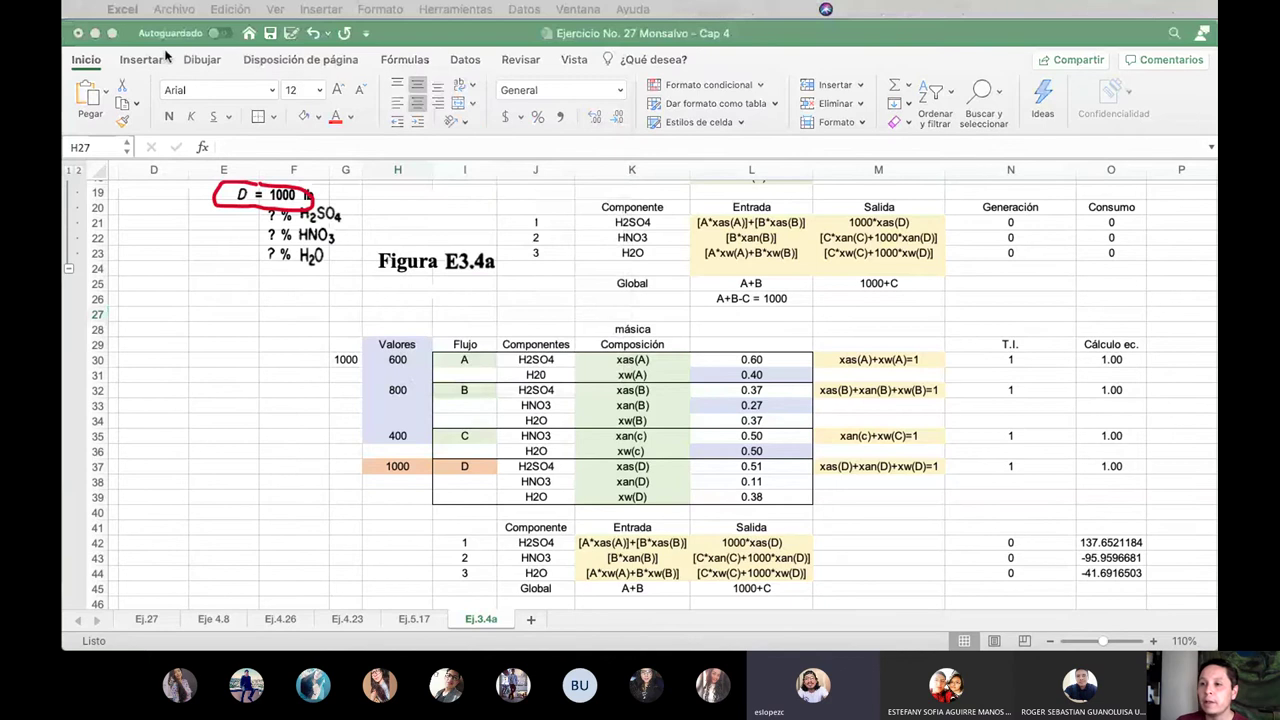
pyautogui.click(483, 10)
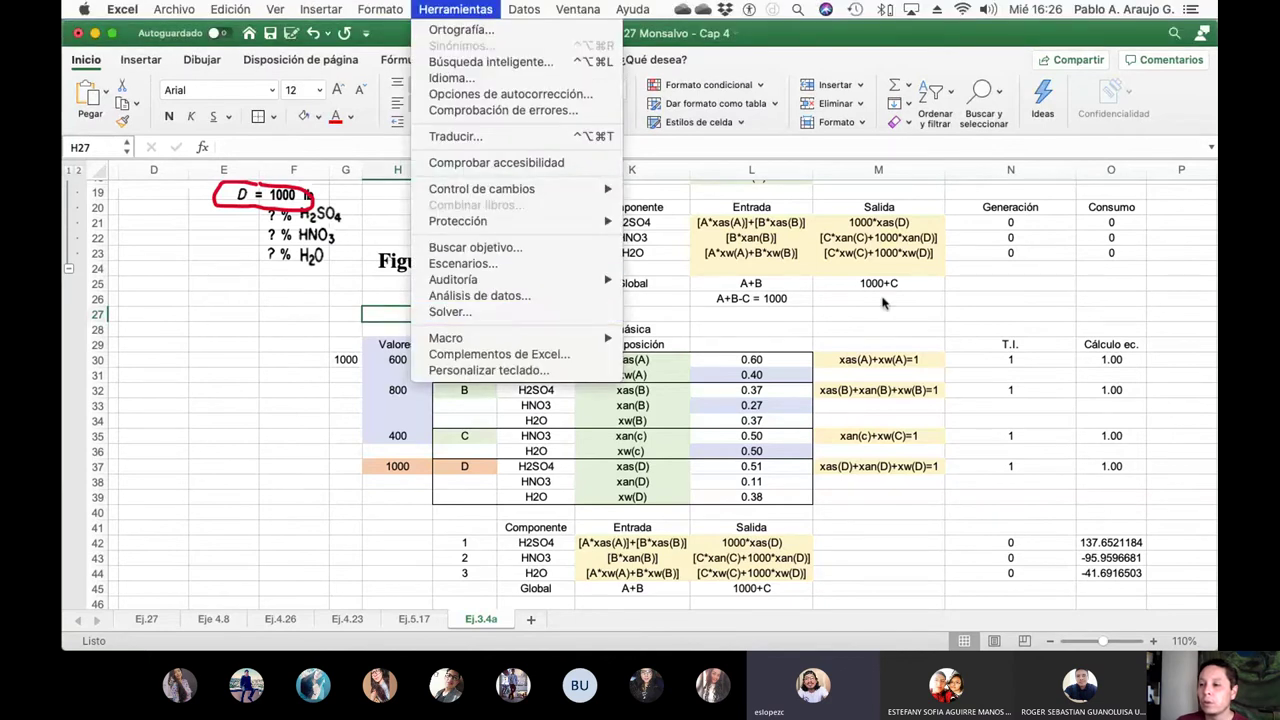
pyautogui.click(1078, 317)
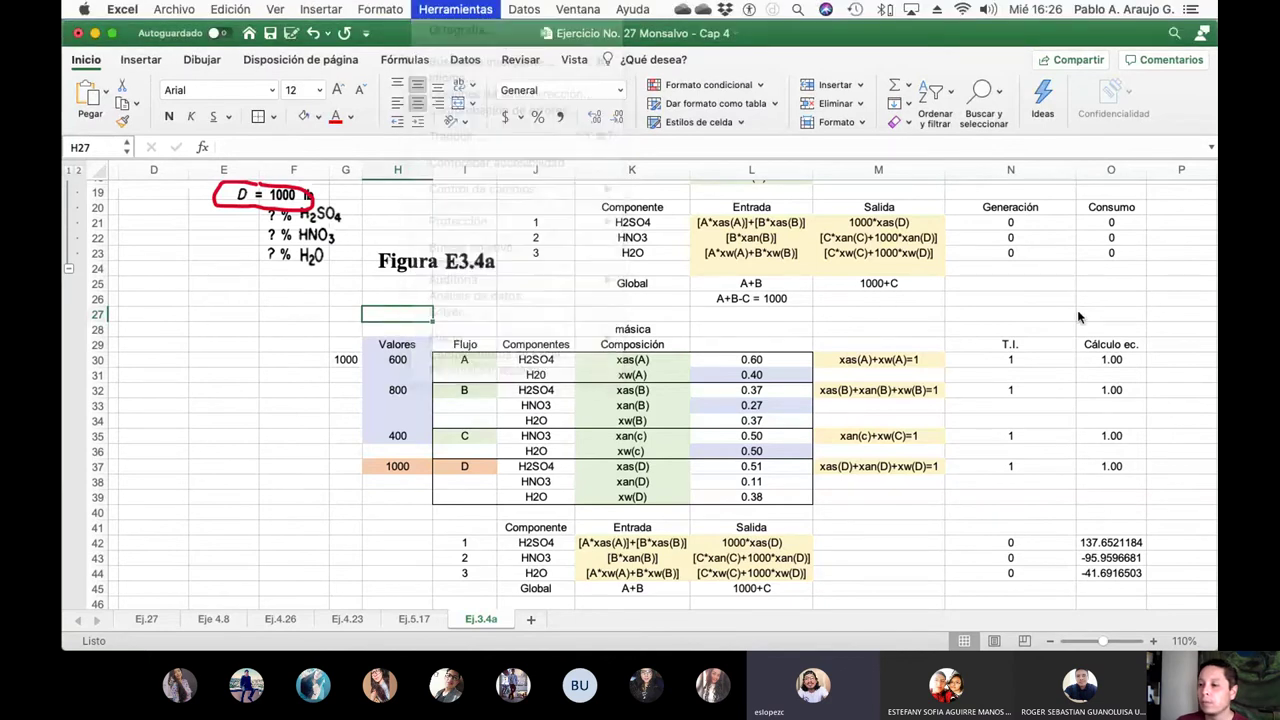
# Check the global balance formula in G30 against the stream D flow in H37
pyautogui.click(340, 362)
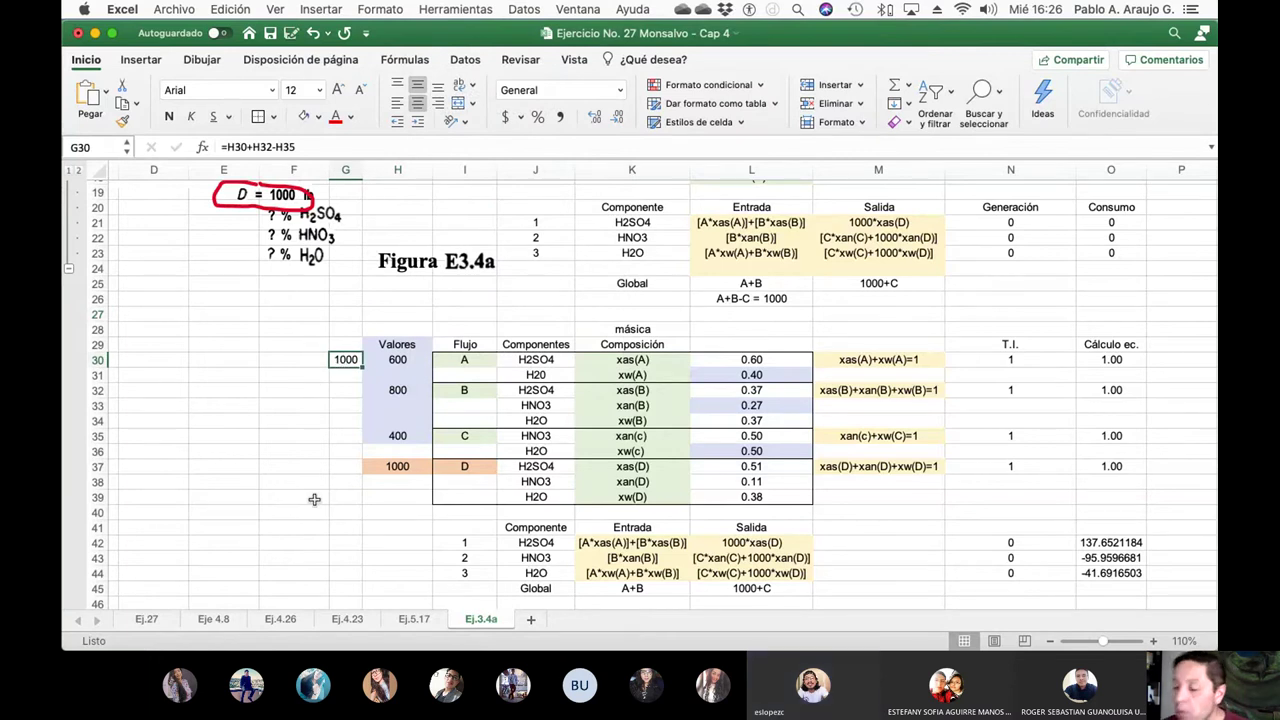
pyautogui.click(405, 467)
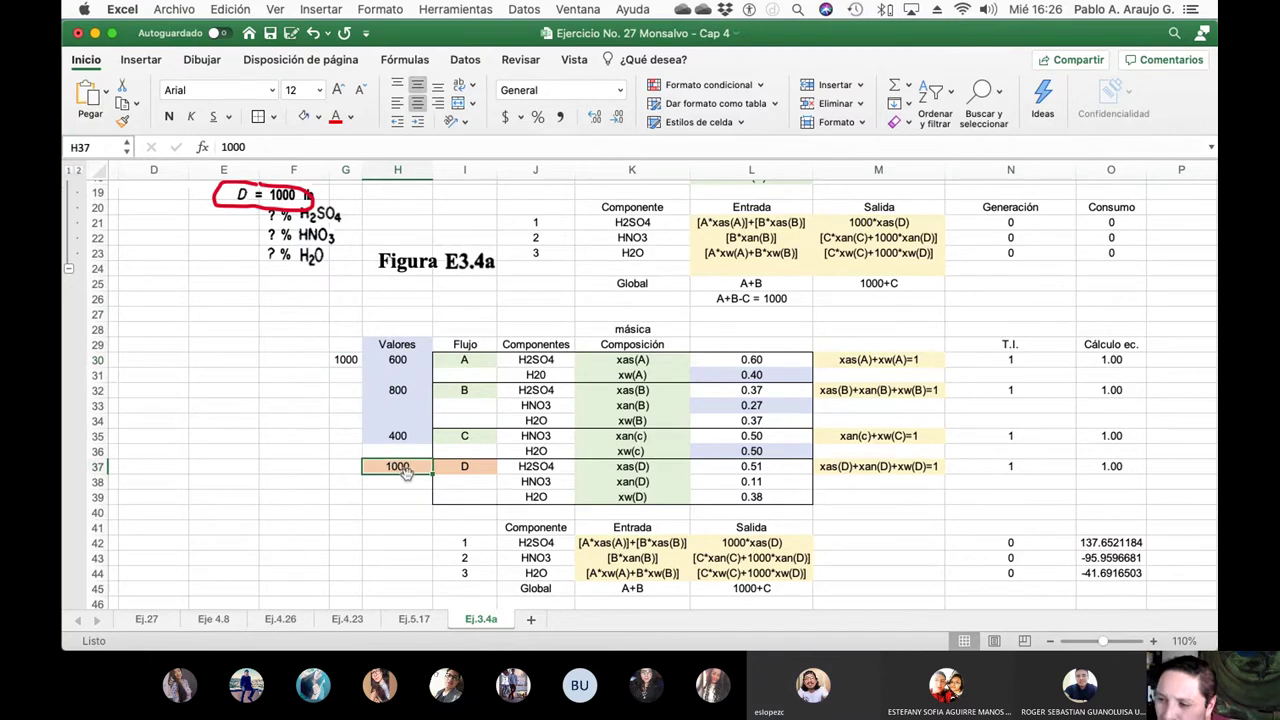
pyautogui.click(346, 362)
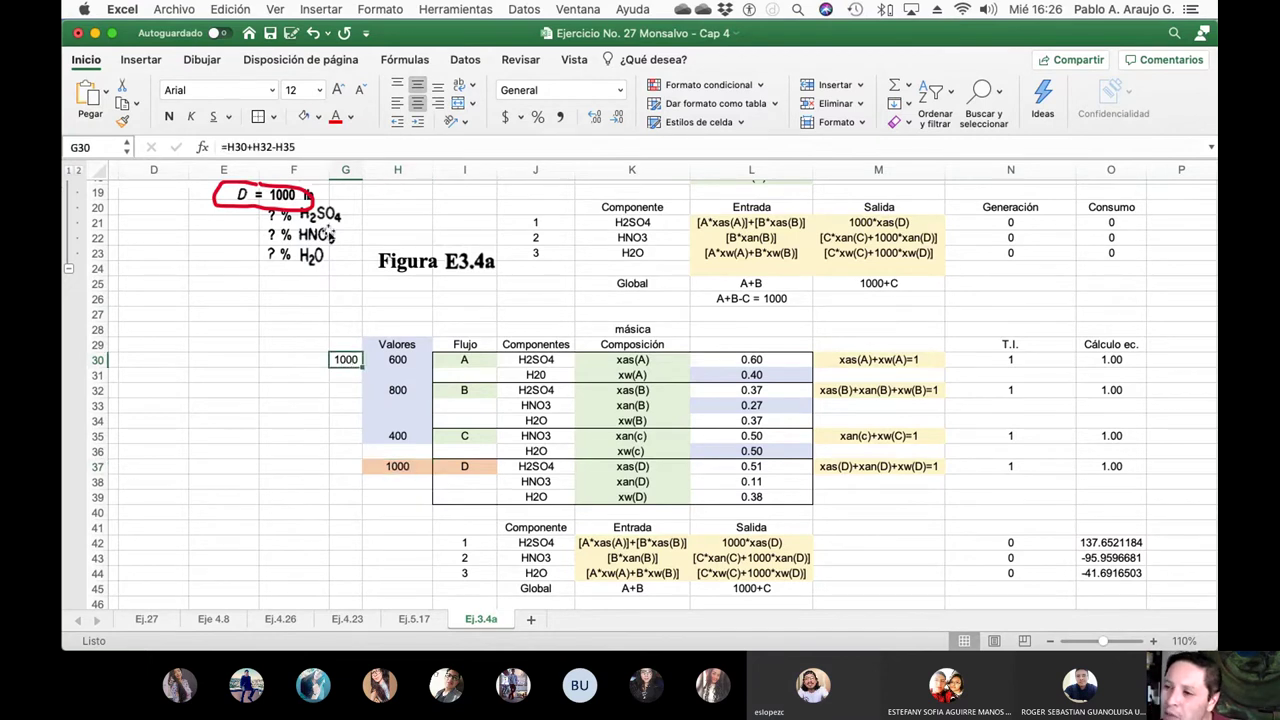
# Check the cells referenced by the G30 formula and review Solver's objective, target value, variable cells and constraints without solving
pyautogui.click(303, 148)
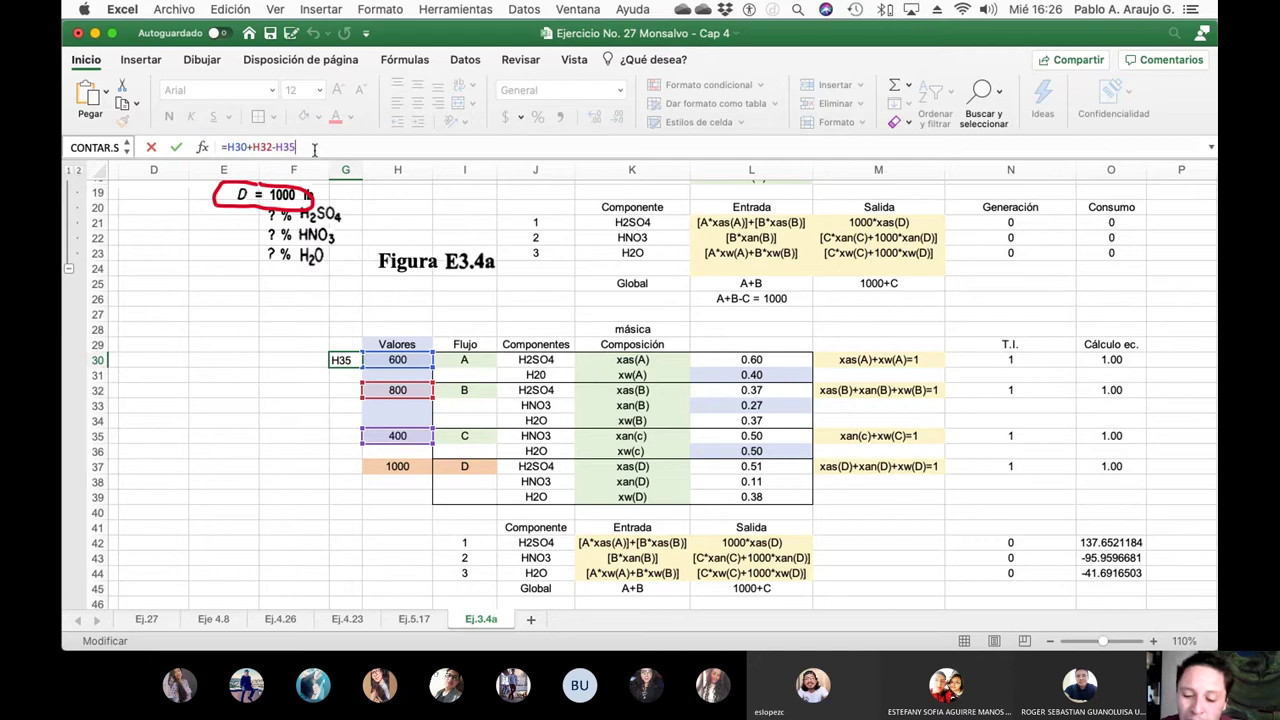
pyautogui.press('Return')
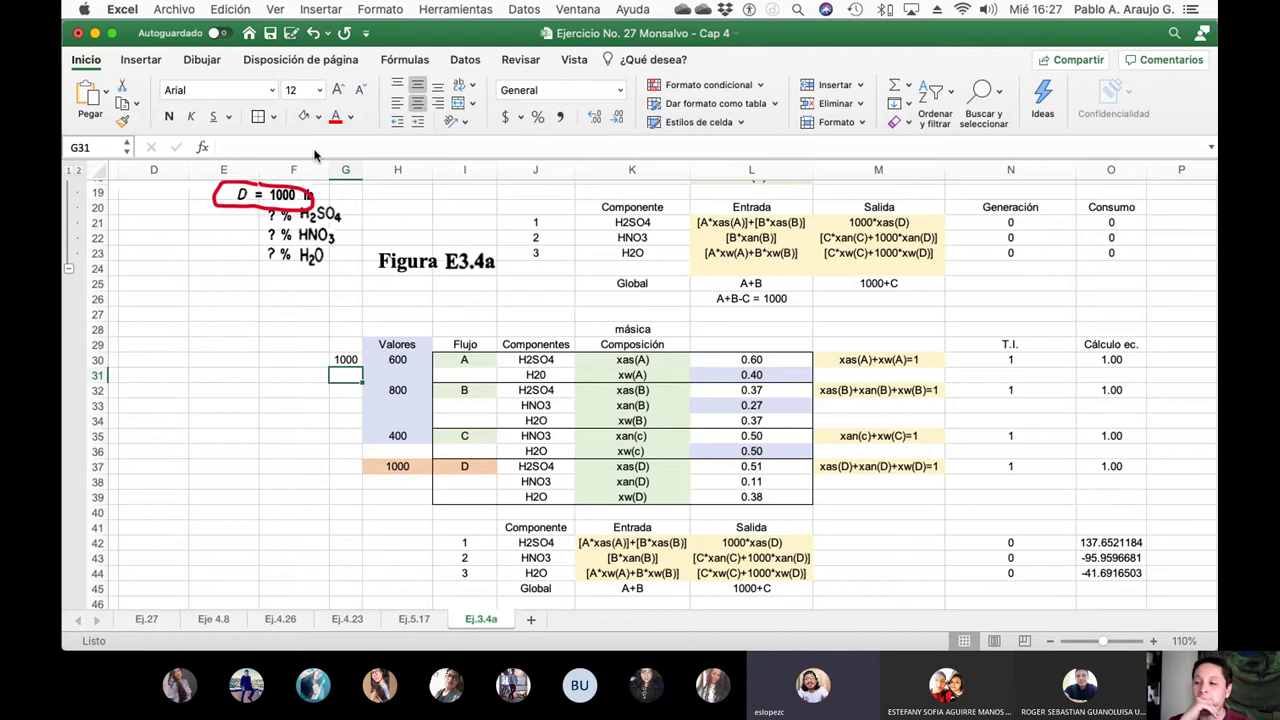
pyautogui.click(468, 9)
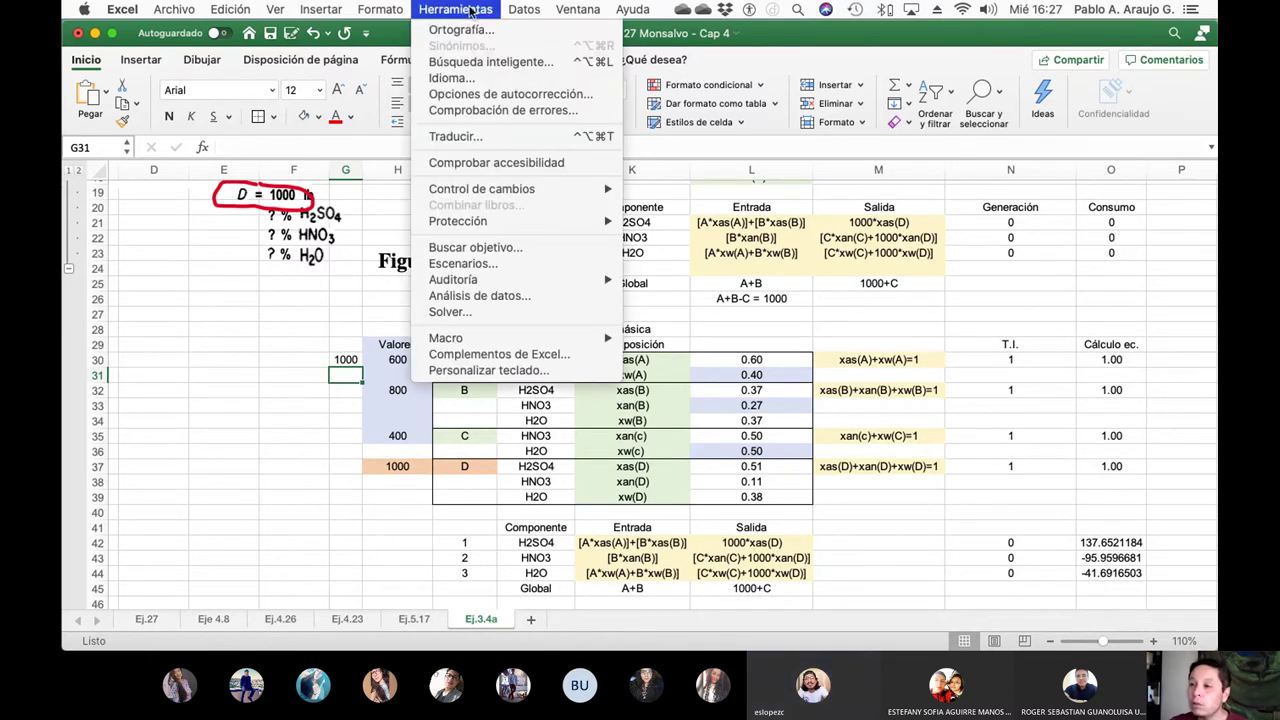
pyautogui.click(495, 312)
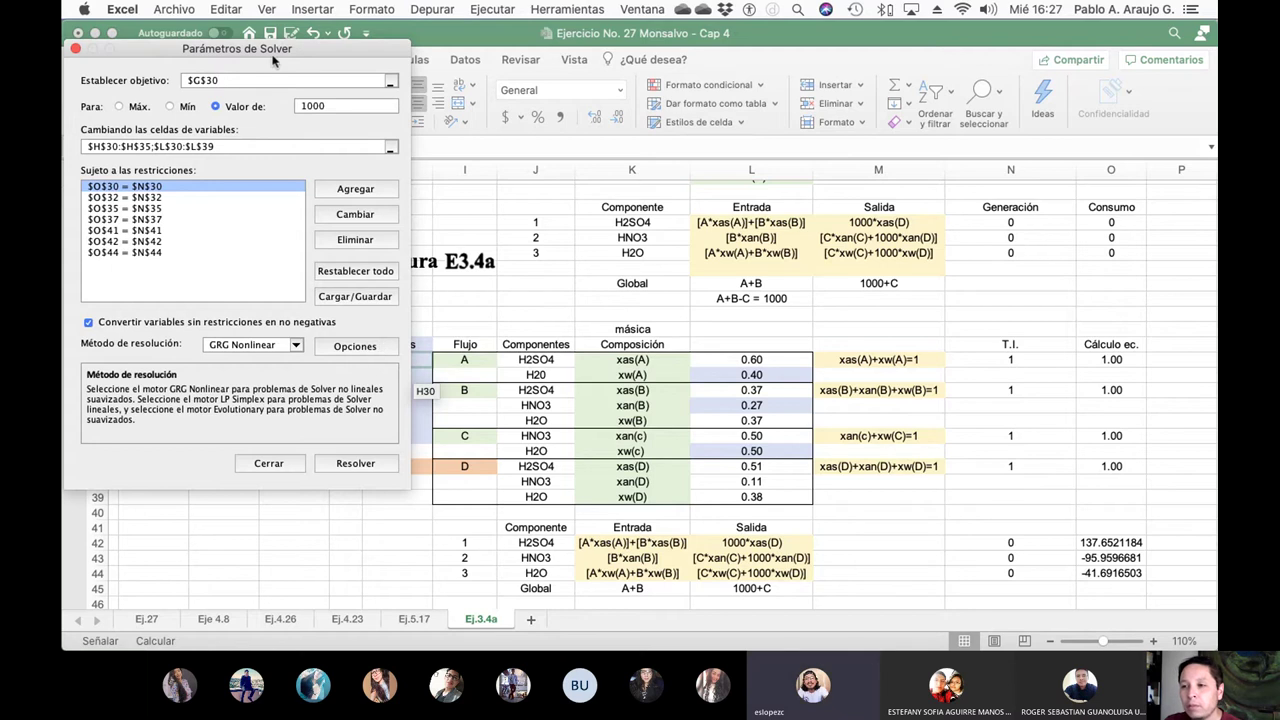
pyautogui.moveTo(261, 45); pyautogui.dragTo(630, 65)
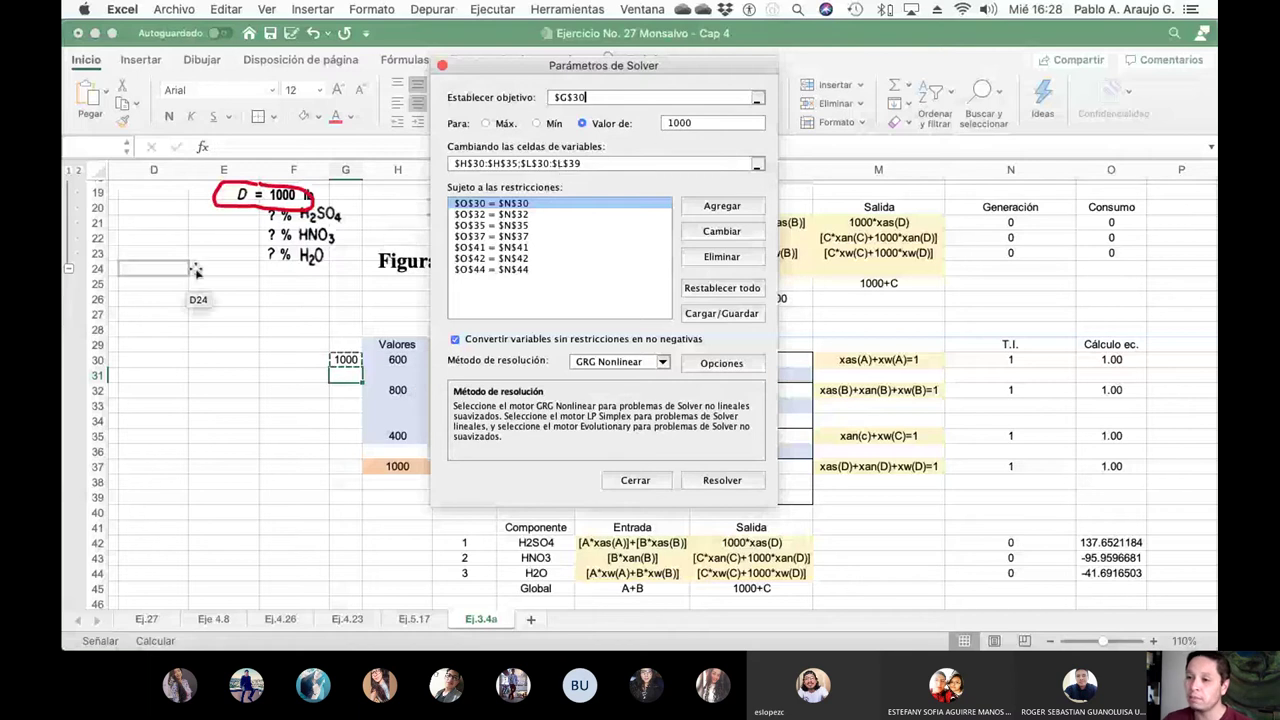
pyautogui.click(757, 97)
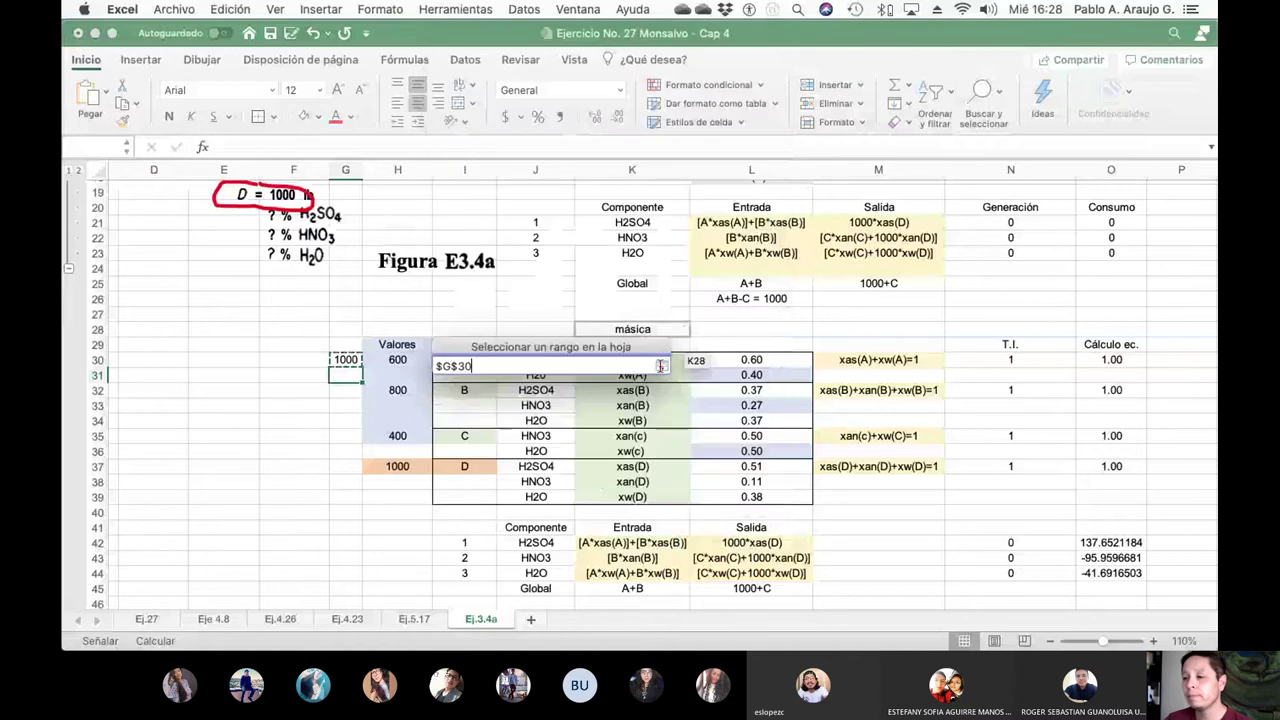
pyautogui.click(661, 367)
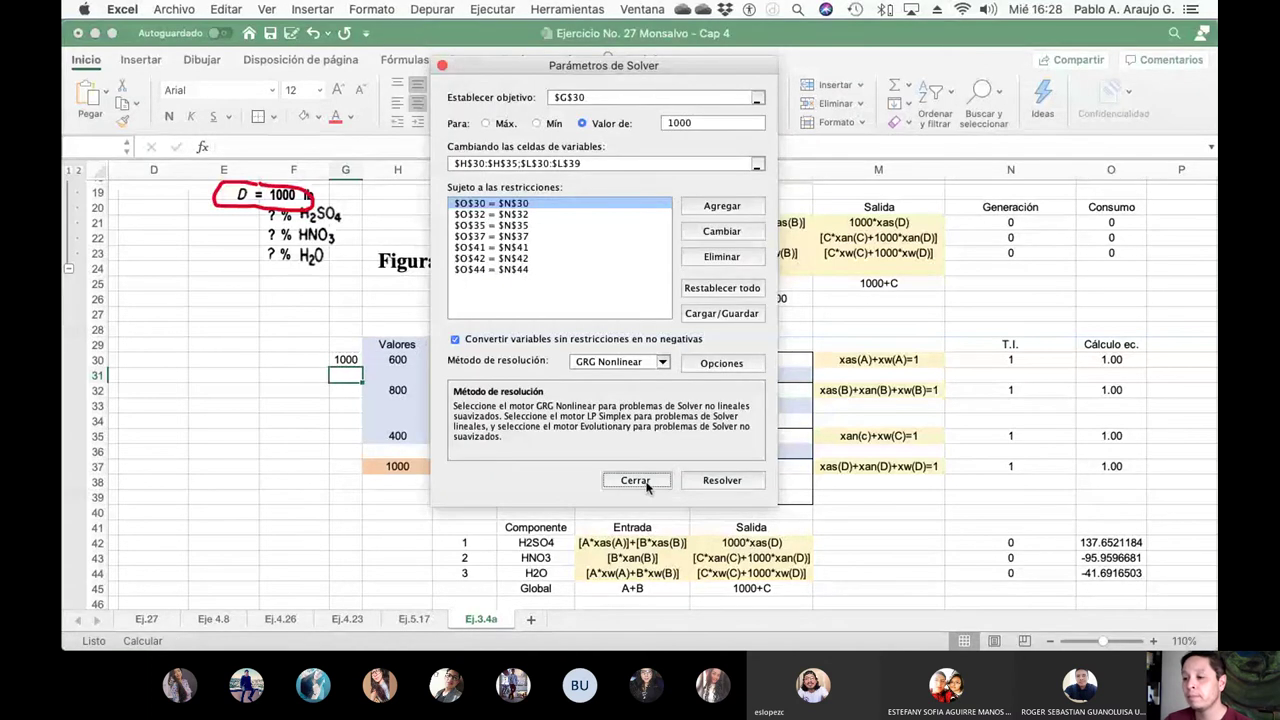
pyautogui.click(635, 481)
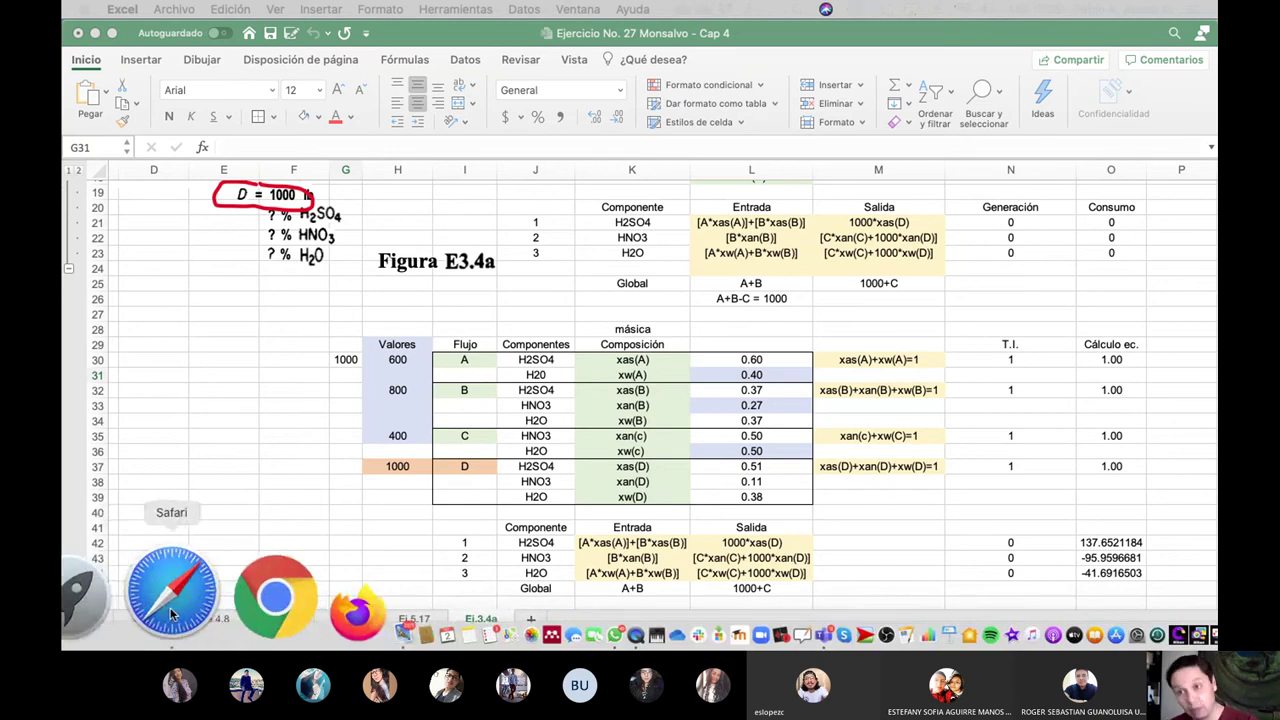
# Switch to Safari, close the tabs not needed beside the anydesk search, and load uvirtual.uce.edu.ec in the current tab
pyautogui.click(171, 612)
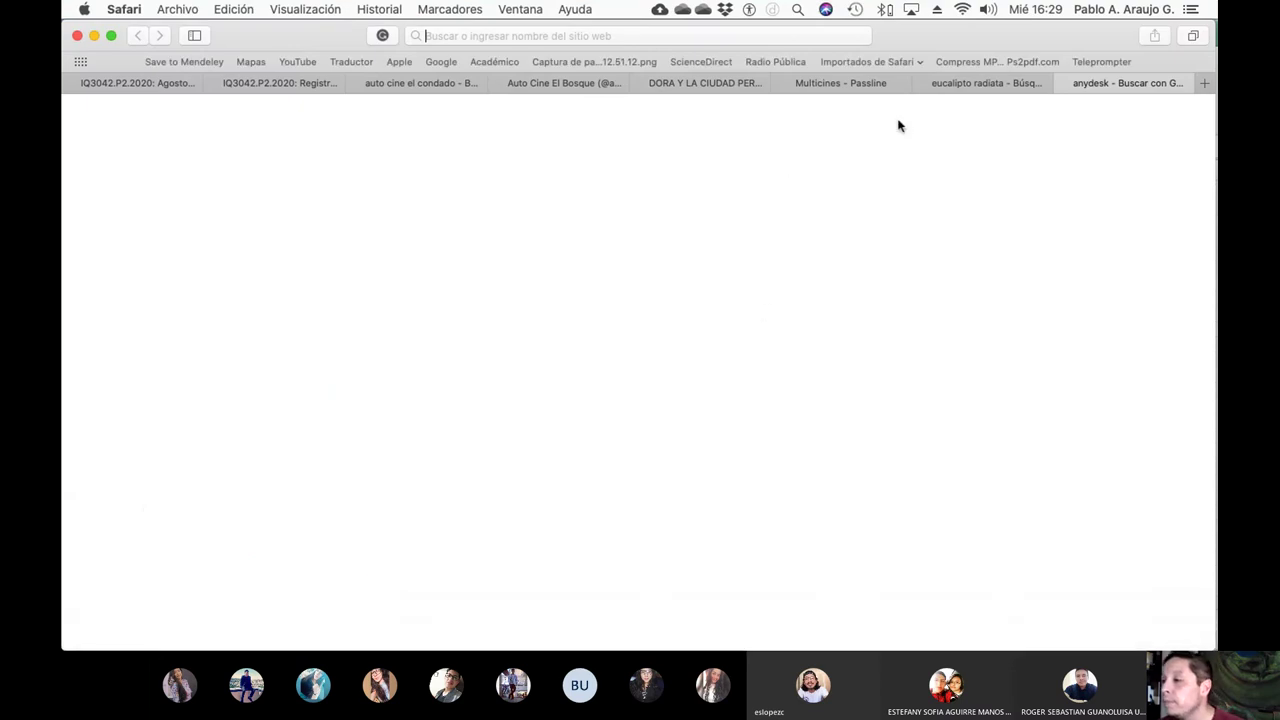
pyautogui.click(921, 84)
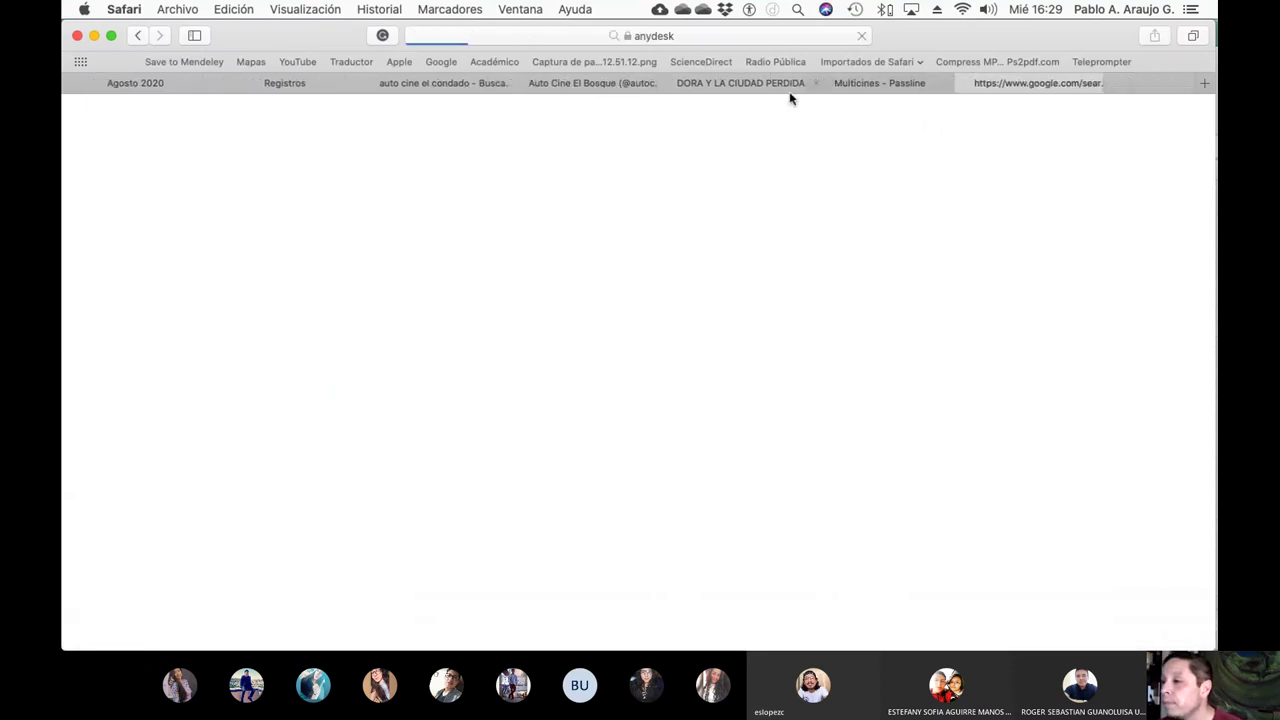
pyautogui.click(866, 84)
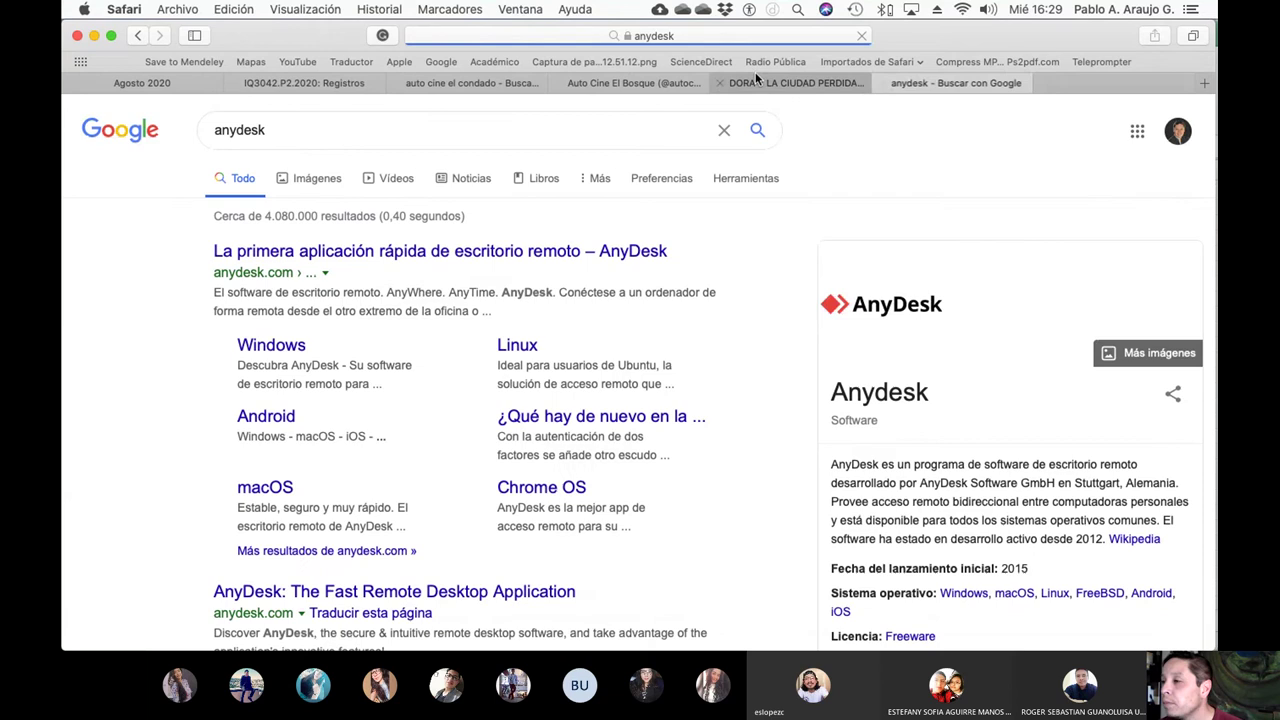
pyautogui.click(715, 37)
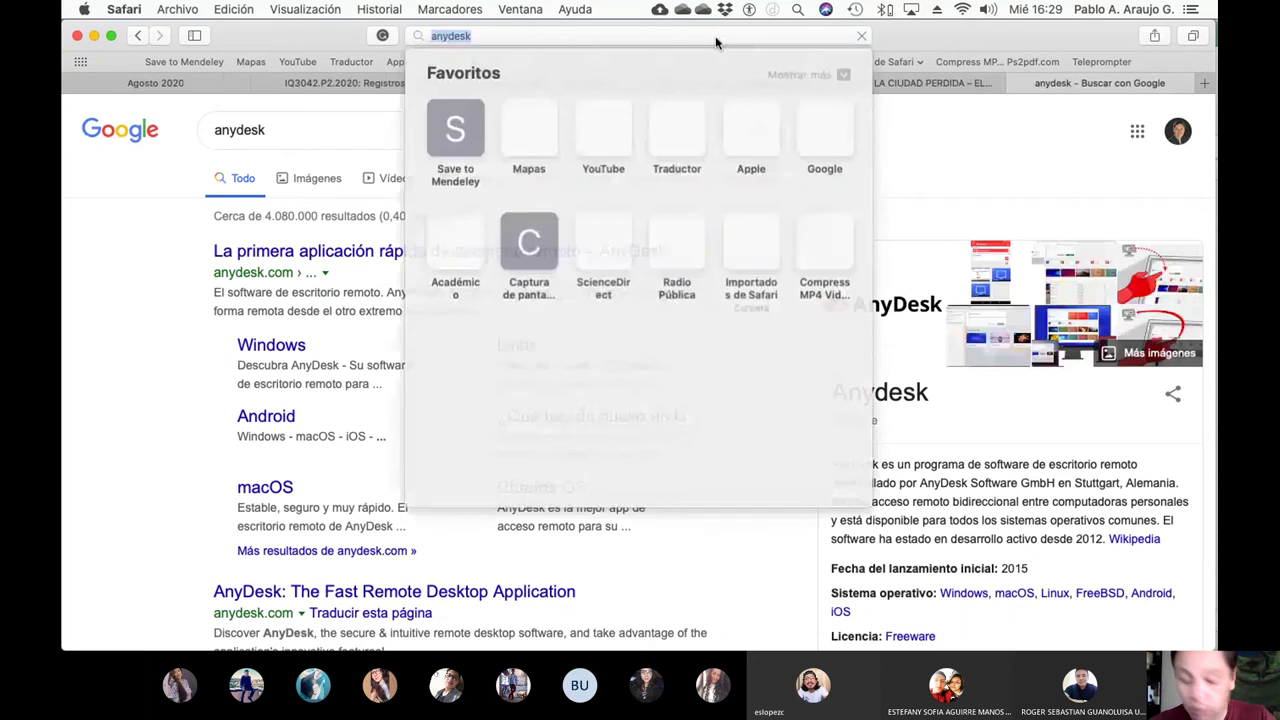
pyautogui.write('uvirtual.uce.edu.ec')
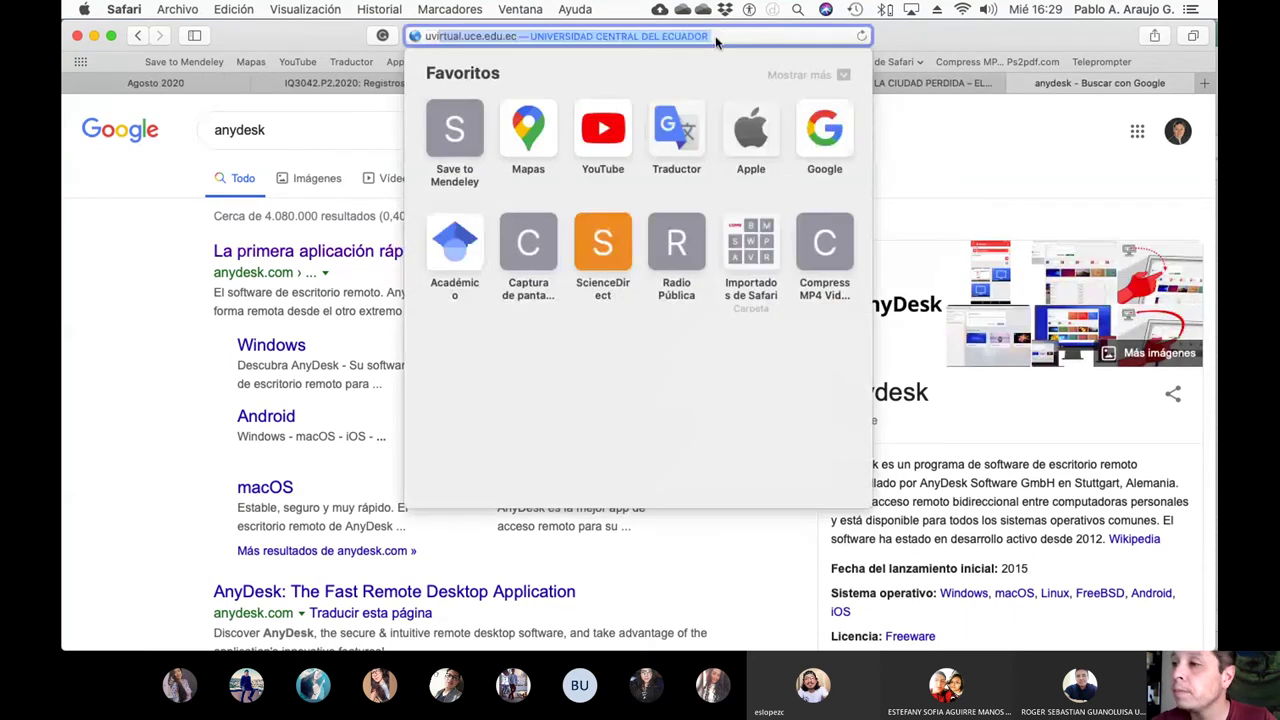
pyautogui.press('Return')
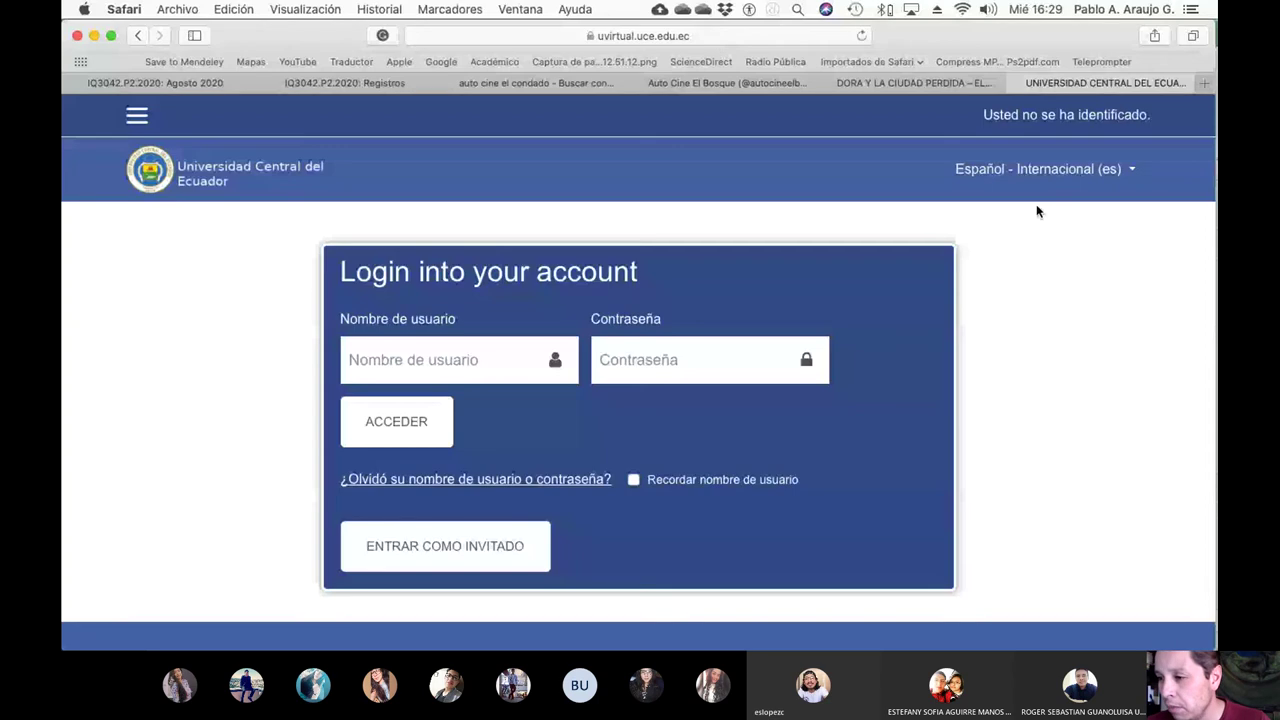
# Log in to the Universidad Central del Ecuador virtual campus with the saved username and account password for this site
pyautogui.click(420, 368)
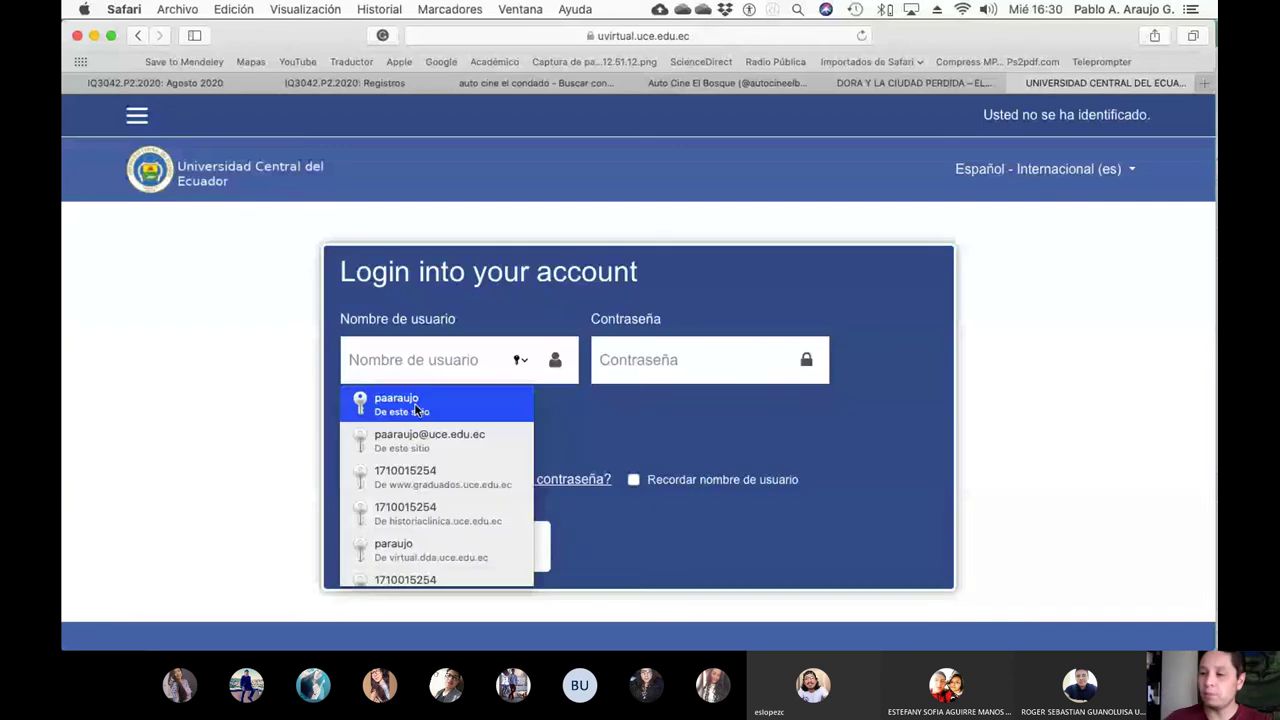
pyautogui.click(416, 404)
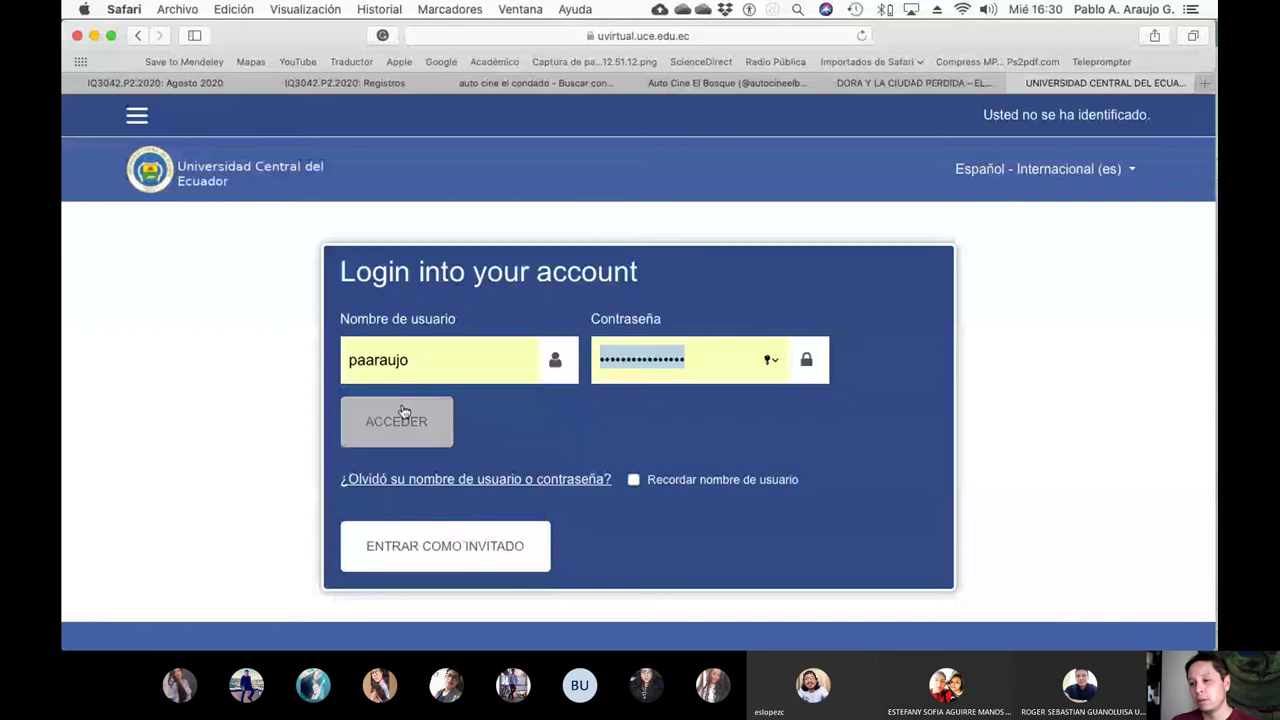
pyautogui.click(400, 420)
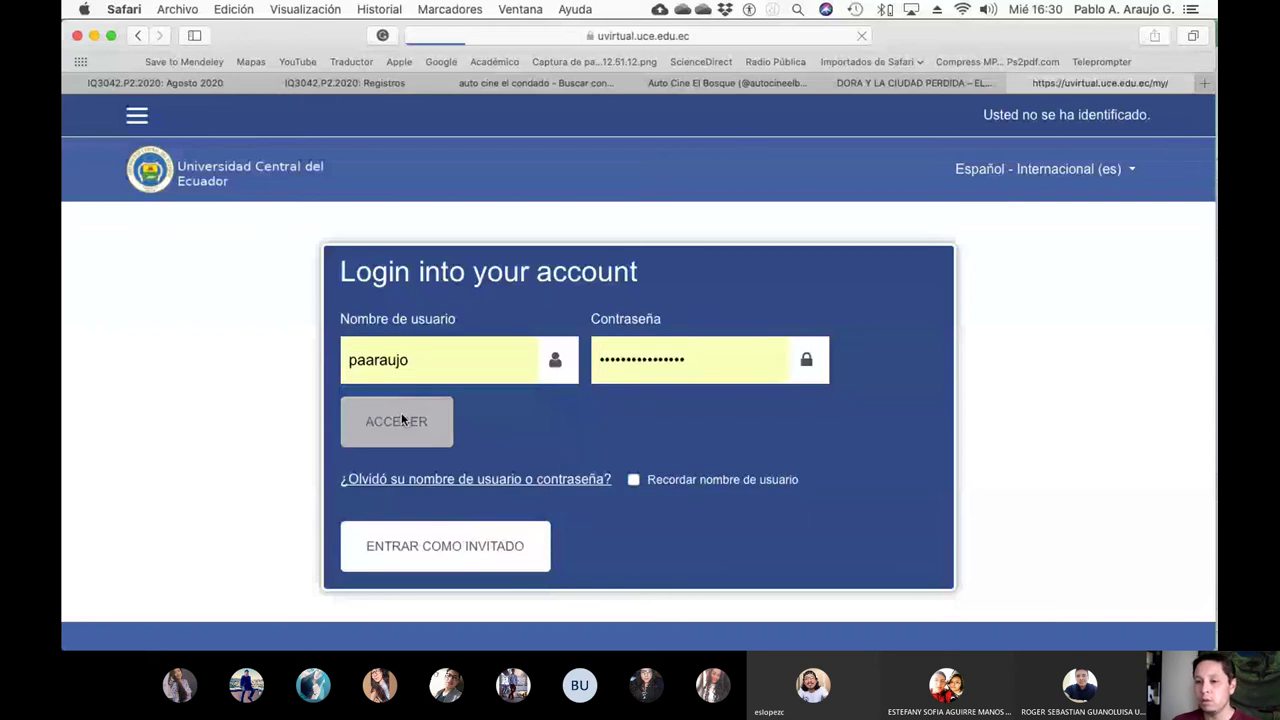
# In the course Cálculos Básicos I - Paralelo: IQ3-002 (20-20), open the Paralelo 2 attendance session of 15.06.20, 4PM - 6PM, for editing
pyautogui.scroll(-3, 385, 437)
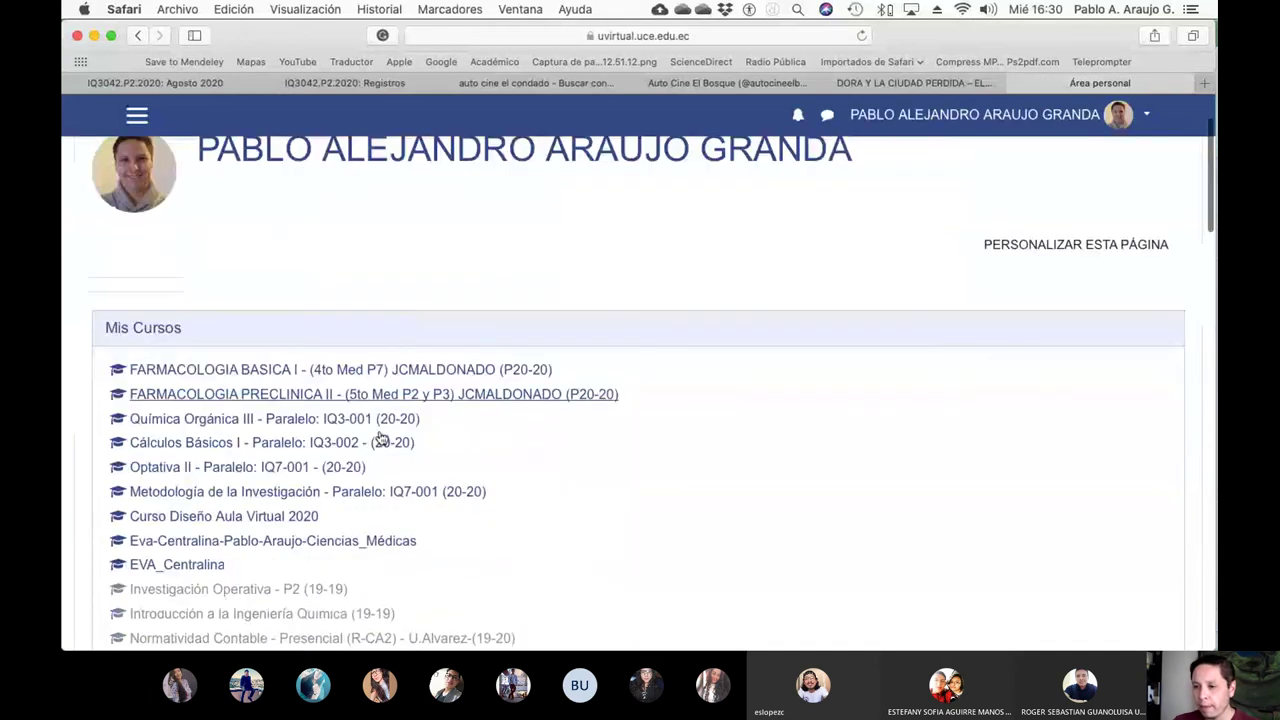
pyautogui.click(226, 450)
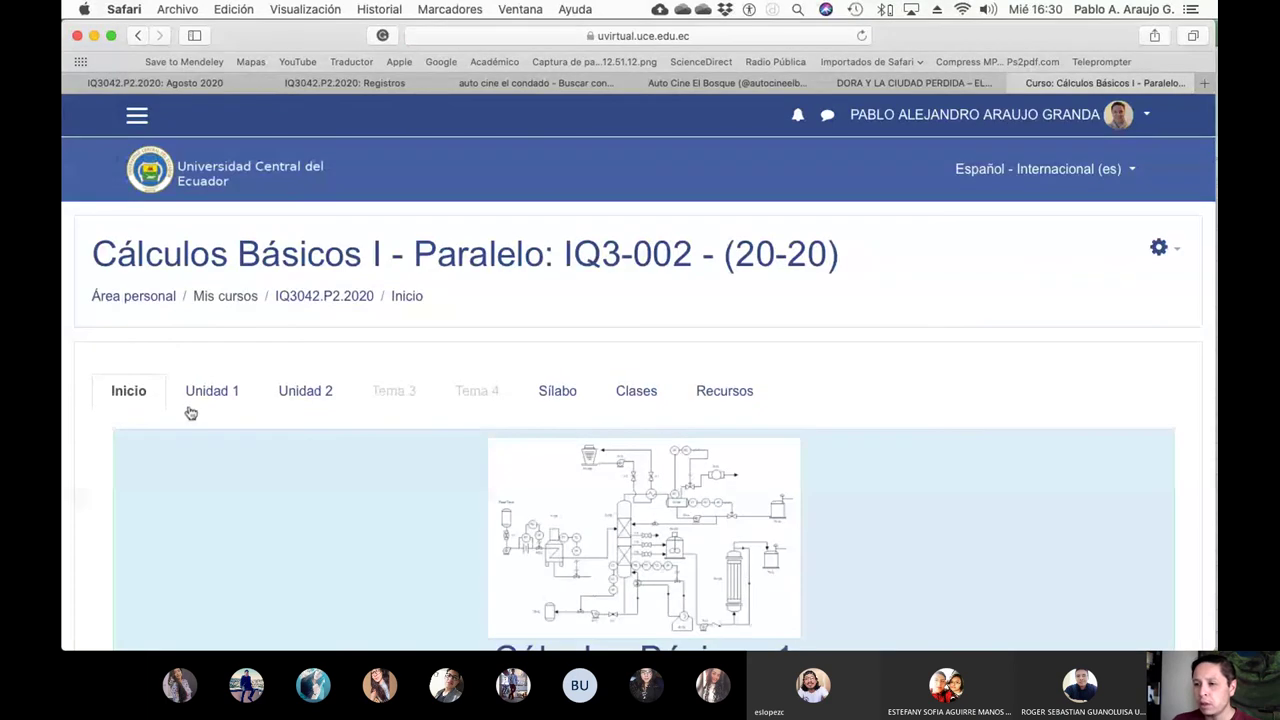
pyautogui.scroll(-12, 220, 420)
pyautogui.click(302, 271)
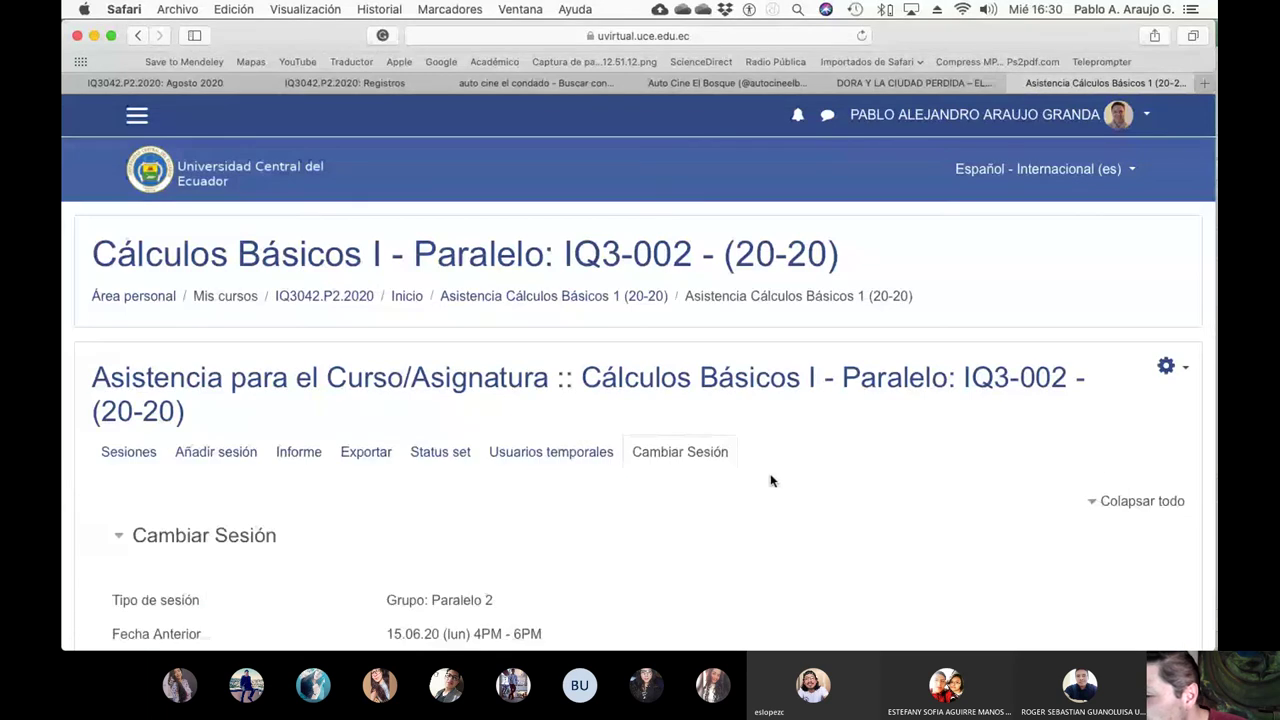
# Replace the topic in the session description with "Uso del solver de Excel para resolver sistemas de ecuaciones lineales de balances"
pyautogui.scroll(-5, 770, 481)
pyautogui.click(697, 385)
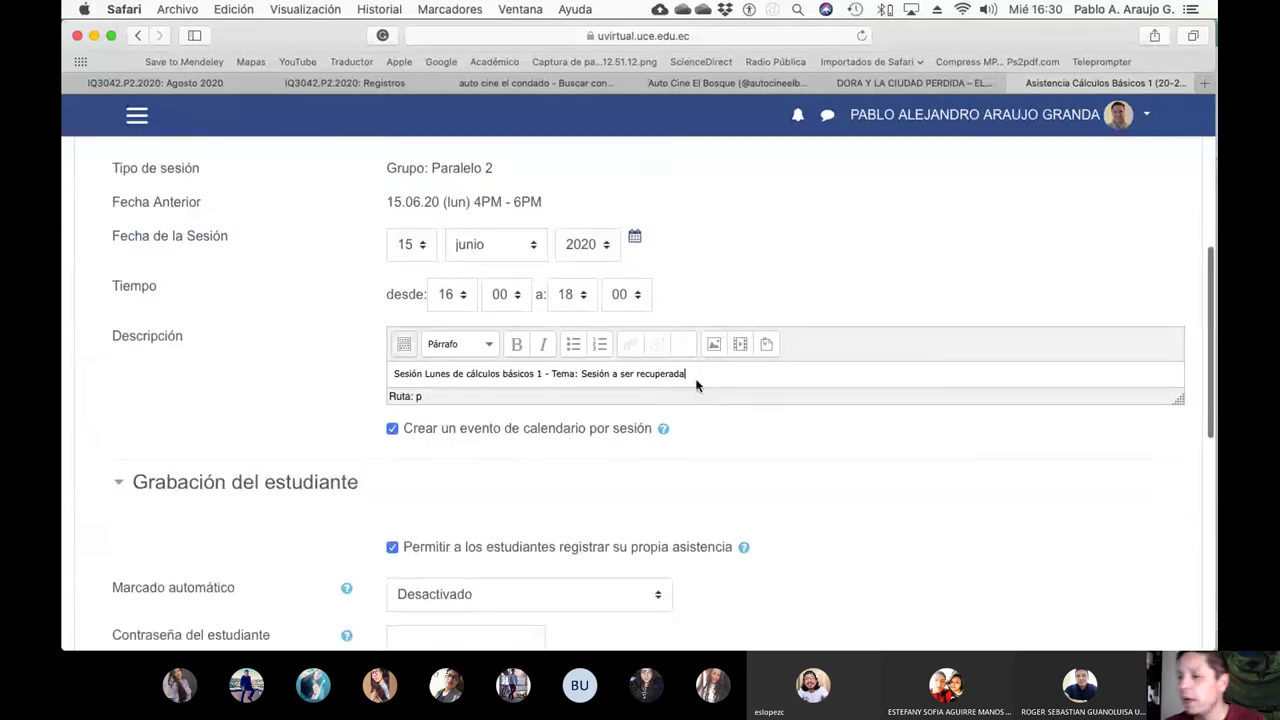
pyautogui.press('BackSpace')
pyautogui.press('BackSpace')
pyautogui.press('BackSpace')
pyautogui.press('BackSpace')
pyautogui.press('BackSpace')
pyautogui.press('BackSpace')
pyautogui.press('BackSpace')
pyautogui.press('BackSpace')
pyautogui.press('BackSpace')
pyautogui.press('BackSpace')
pyautogui.press('BackSpace')
pyautogui.press('BackSpace')
pyautogui.press('BackSpace')
pyautogui.press('BackSpace')
pyautogui.press('BackSpace')
pyautogui.press('BackSpace')
pyautogui.press('BackSpace')
pyautogui.press('BackSpace')
pyautogui.press('BackSpace')
pyautogui.press('BackSpace')
pyautogui.press('BackSpace')
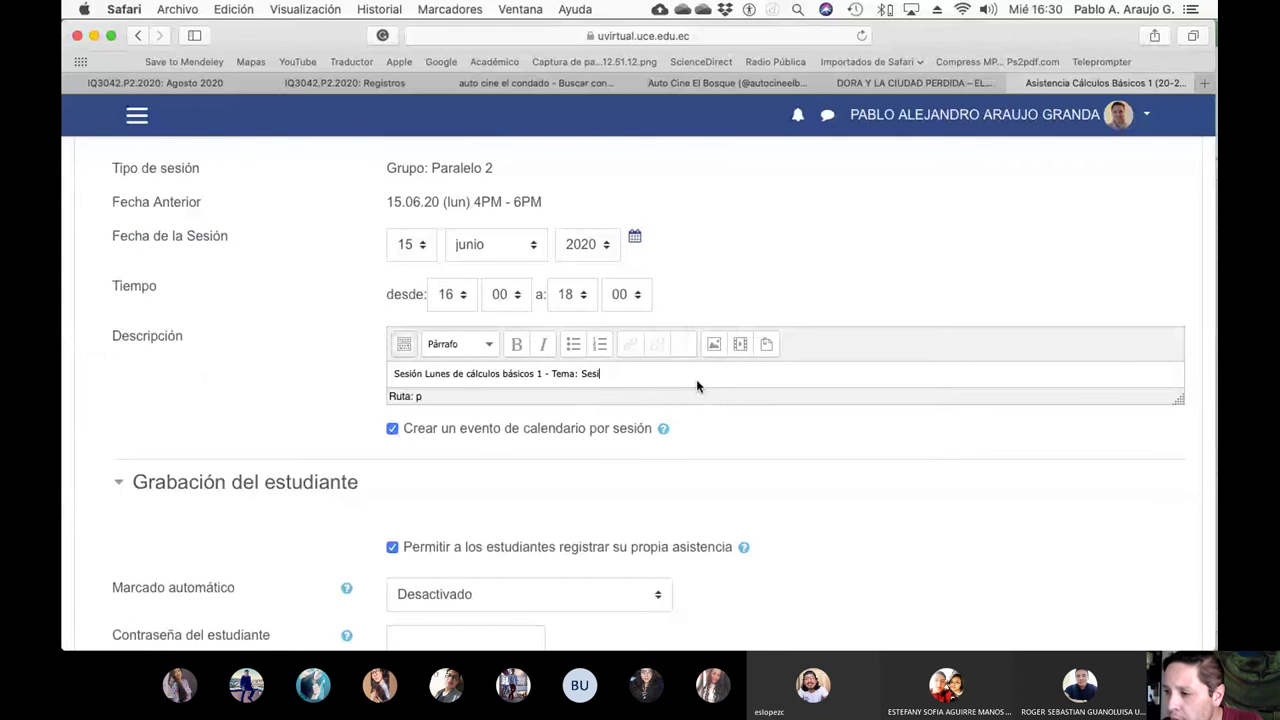
pyautogui.write('Uso d')
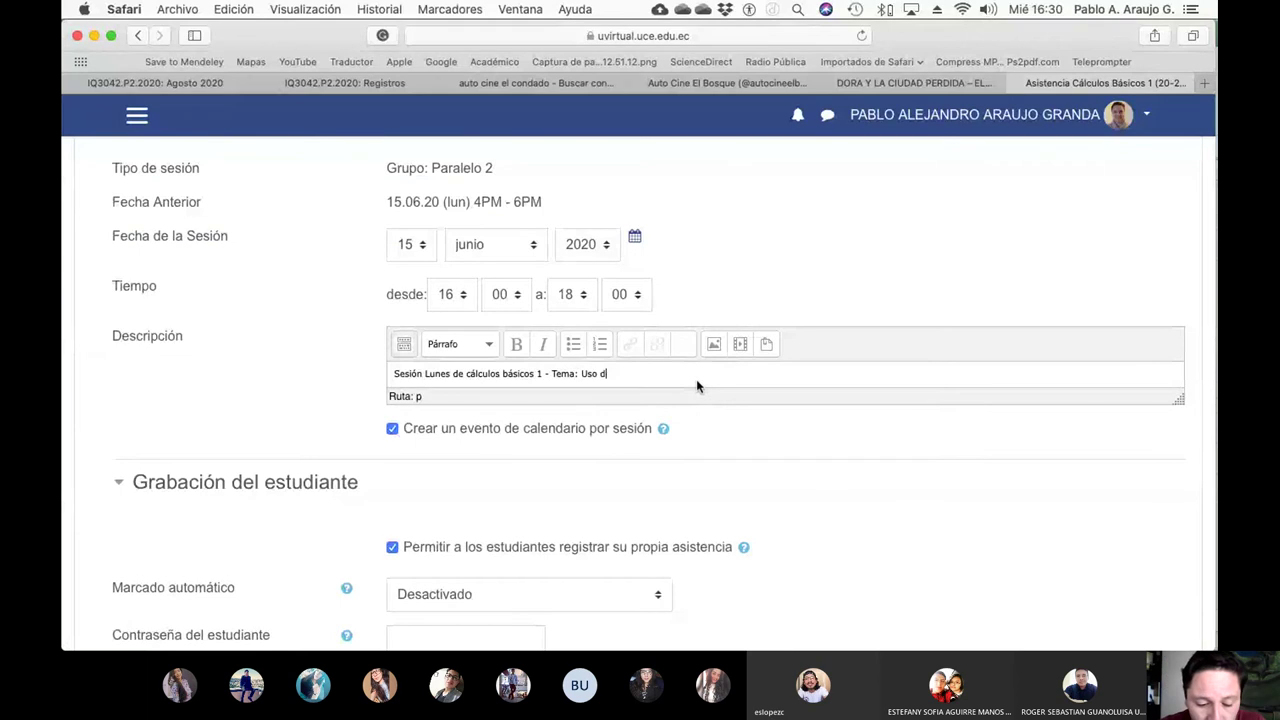
pyautogui.write('el soler -')
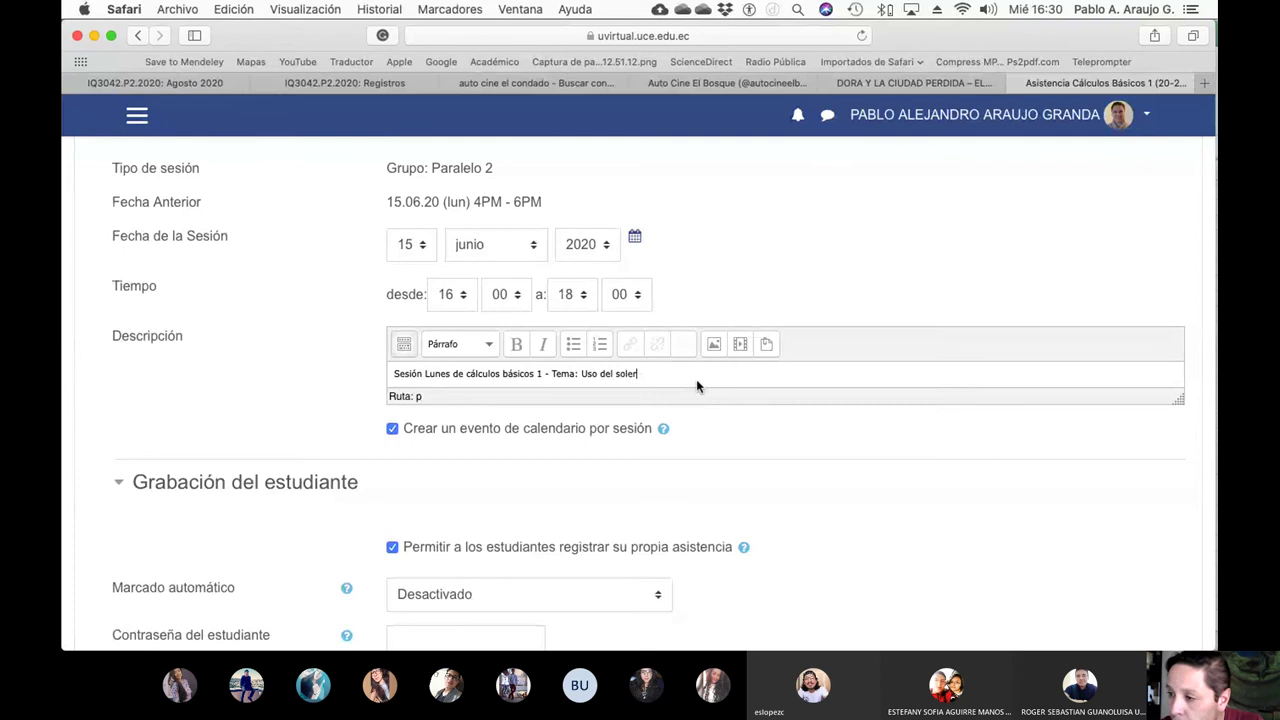
pyautogui.press('BackSpace')
pyautogui.press('BackSpace')
pyautogui.write('ver de E')
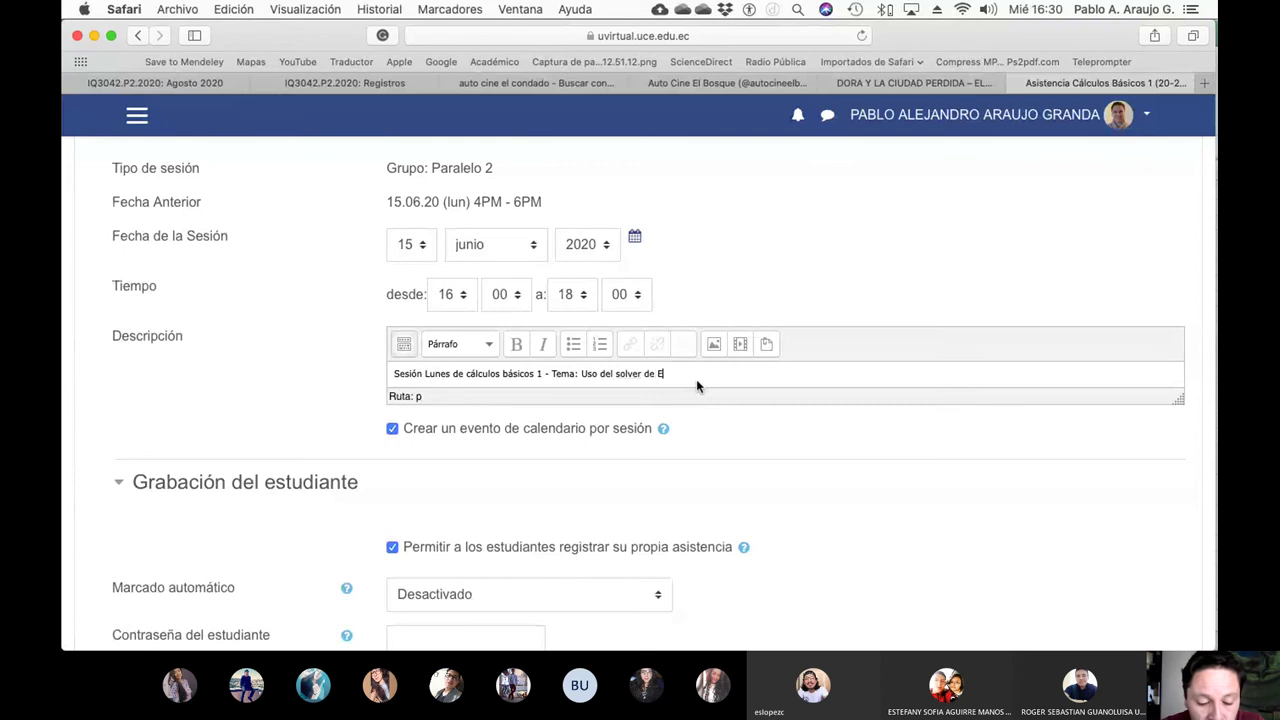
pyautogui.write('xcel para res')
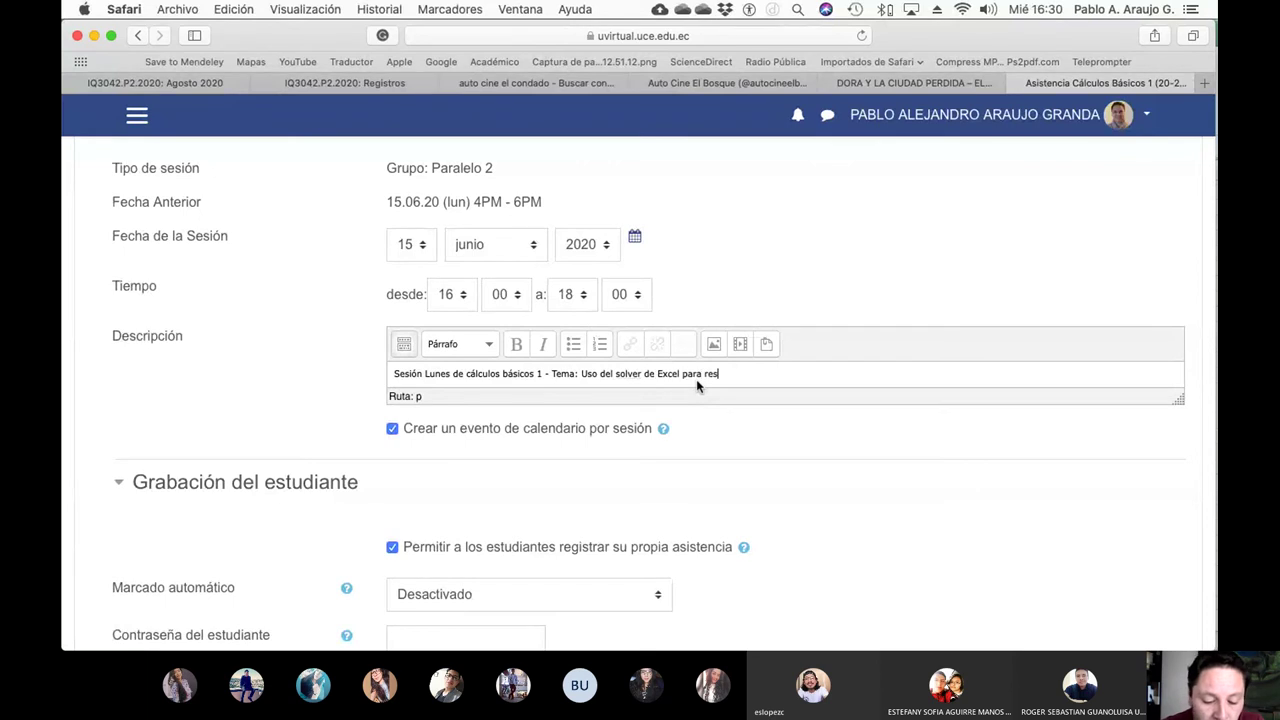
pyautogui.write('olver si')
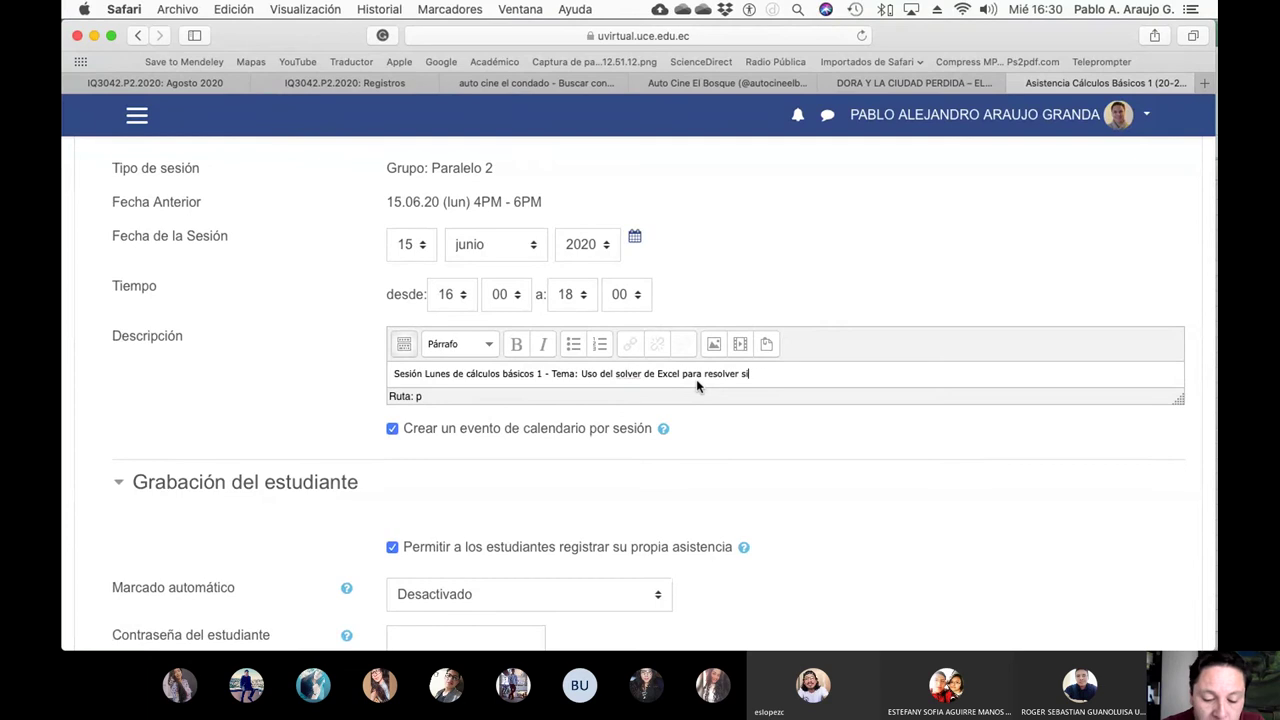
pyautogui.write('stemas de ecuac')
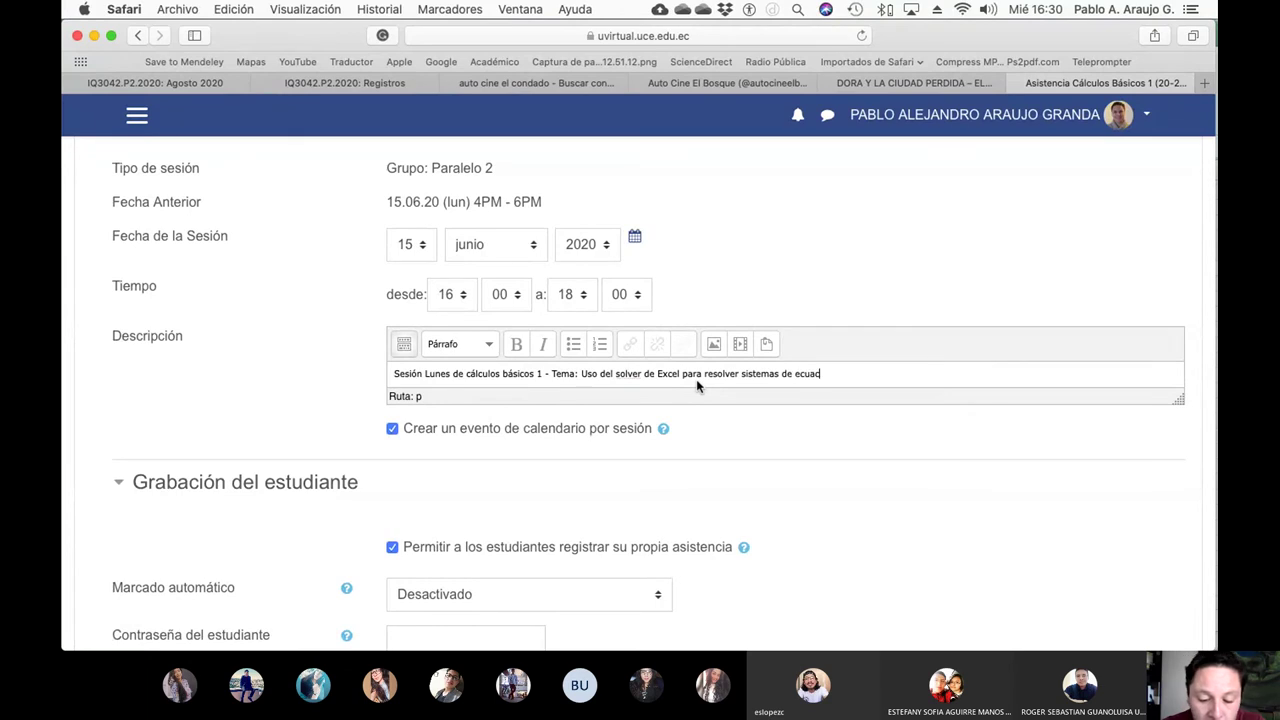
pyautogui.write('iones lineales')
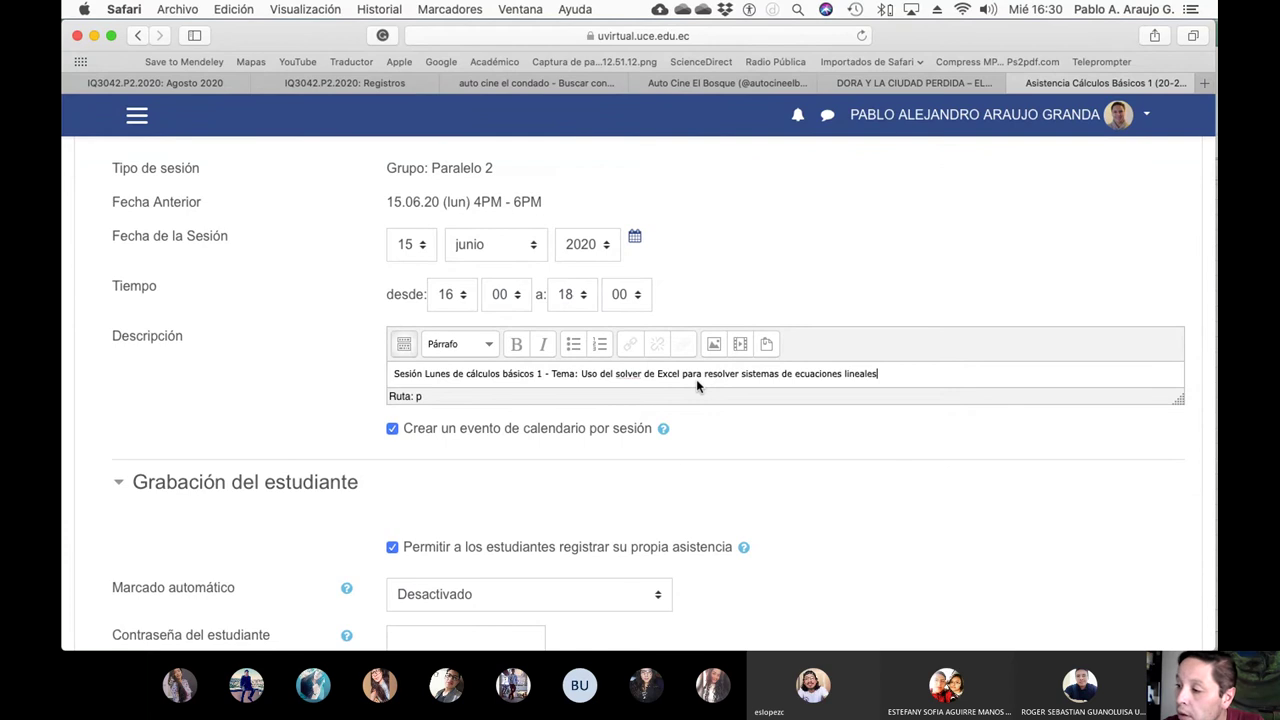
pyautogui.write(' de bal')
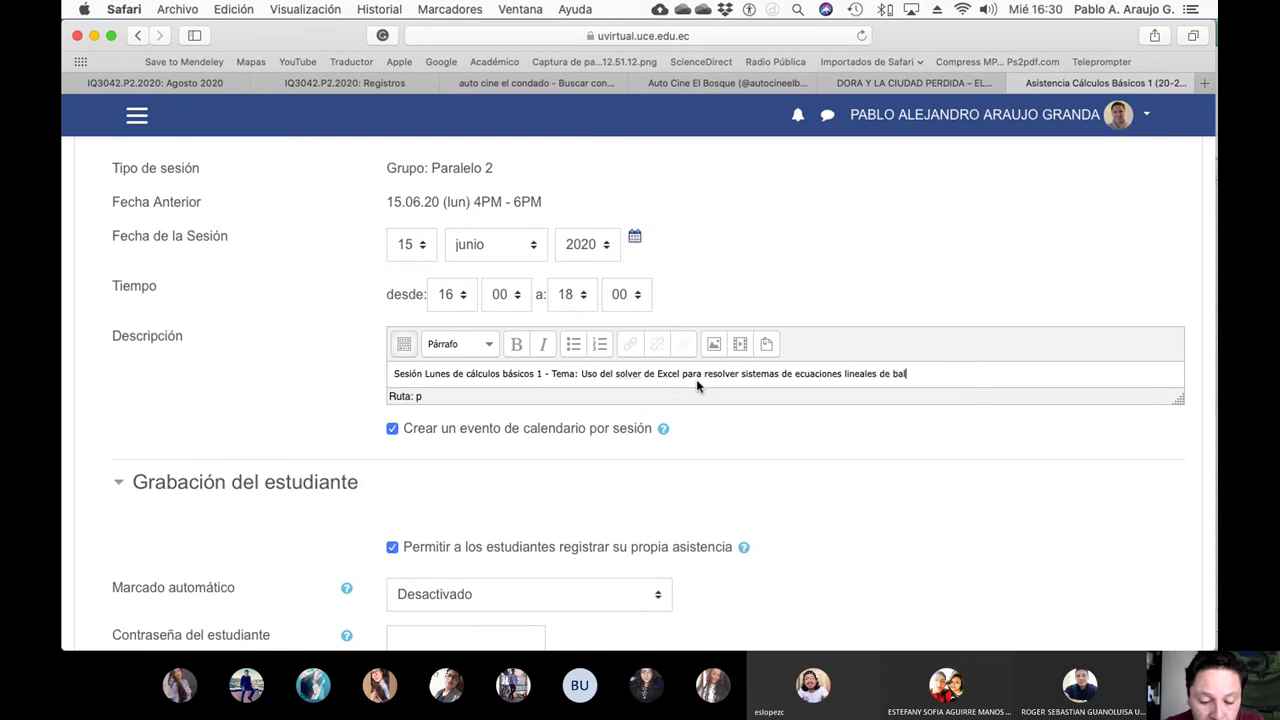
pyautogui.write('ances')
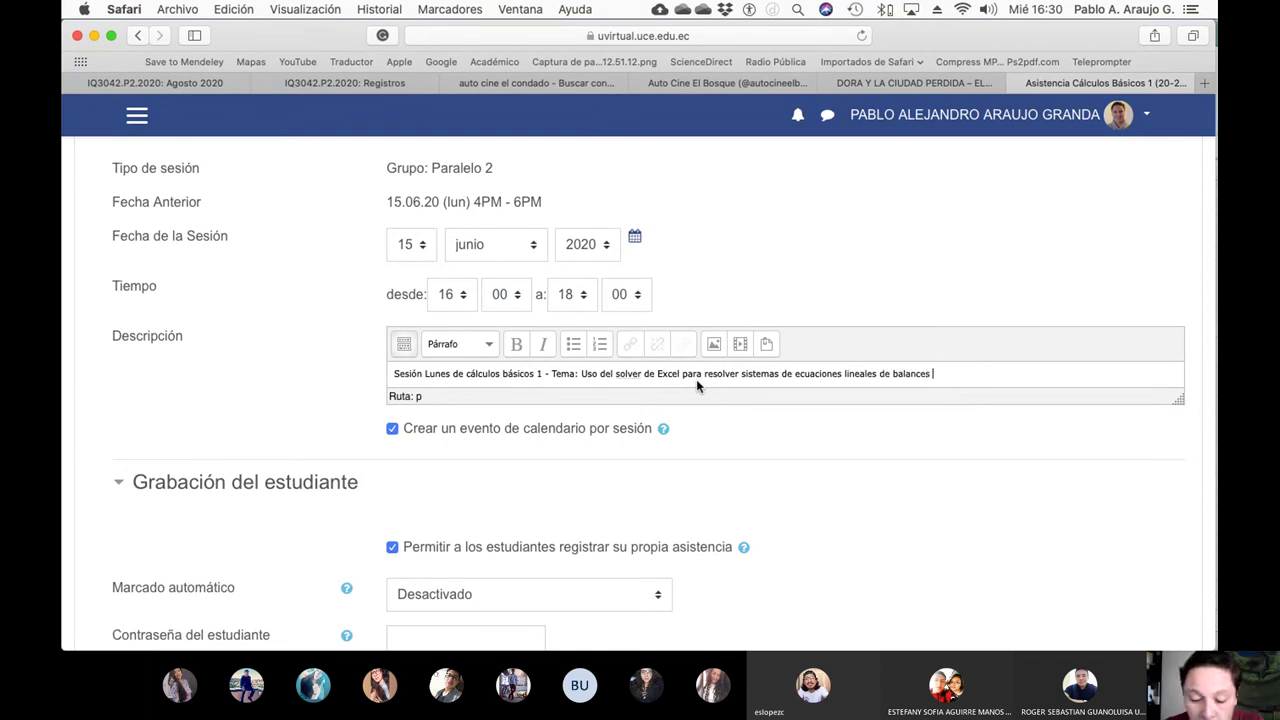
# Append "-Clase recuperada el día miércoles 02 de septiembre de 2020" to the session description and save the session changes
pyautogui.write(' -Clase recupe')
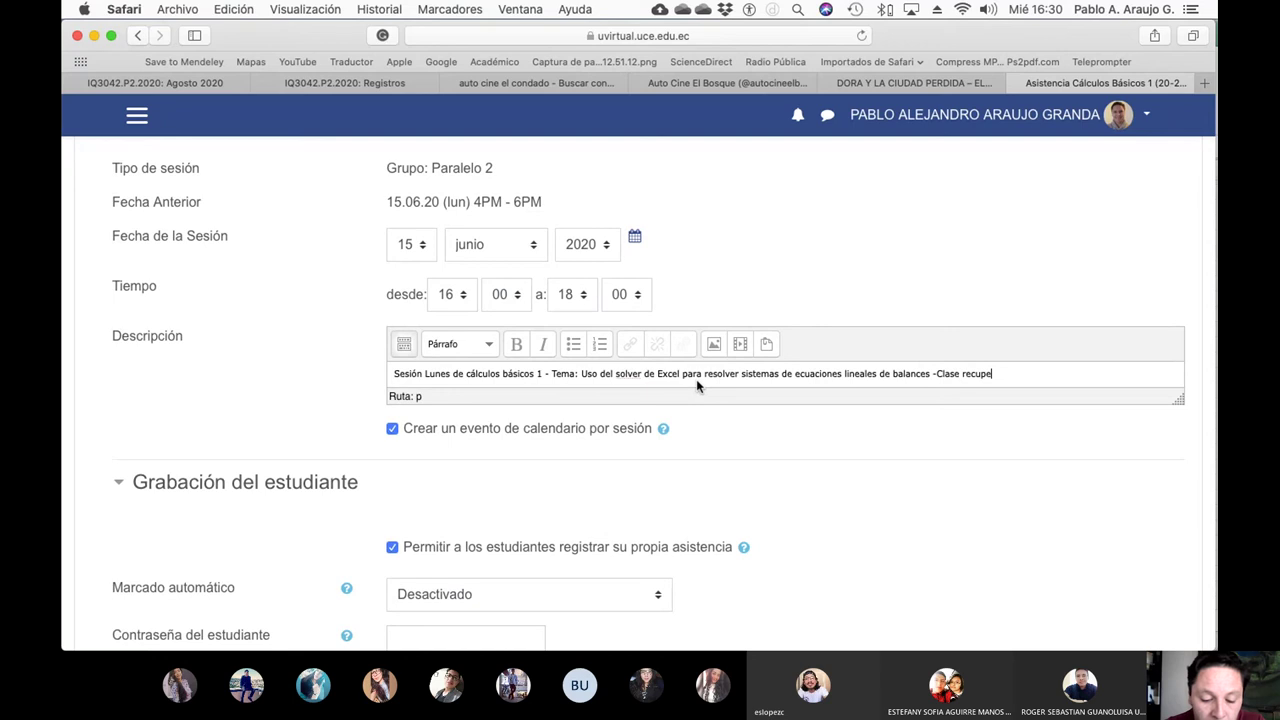
pyautogui.write('rada el d')
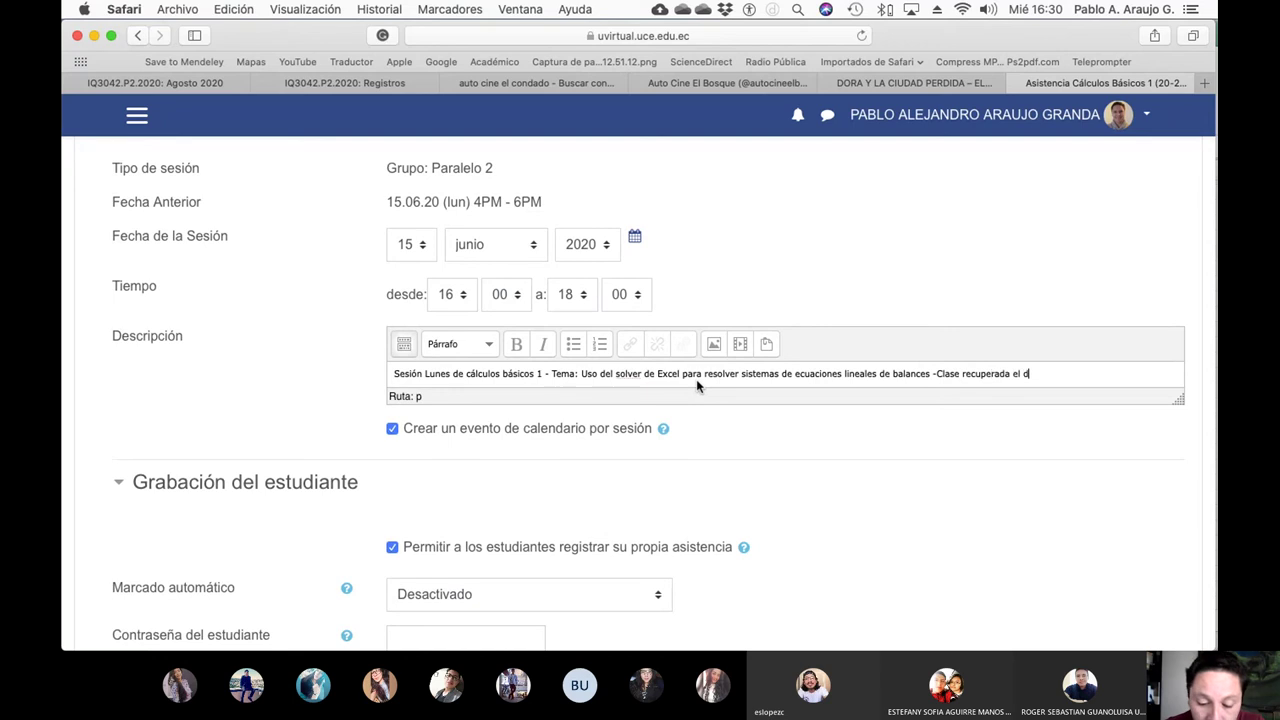
pyautogui.write('ía')
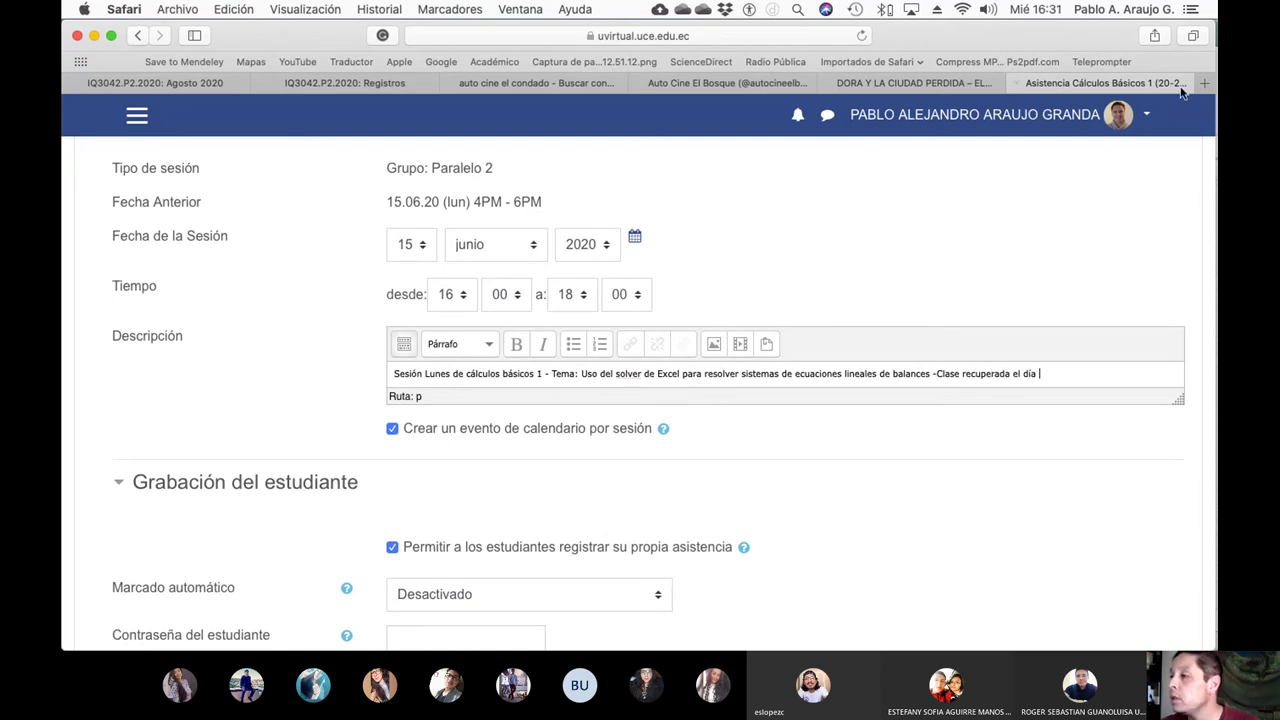
pyautogui.click(1040, 10)
pyautogui.click(1040, 10)
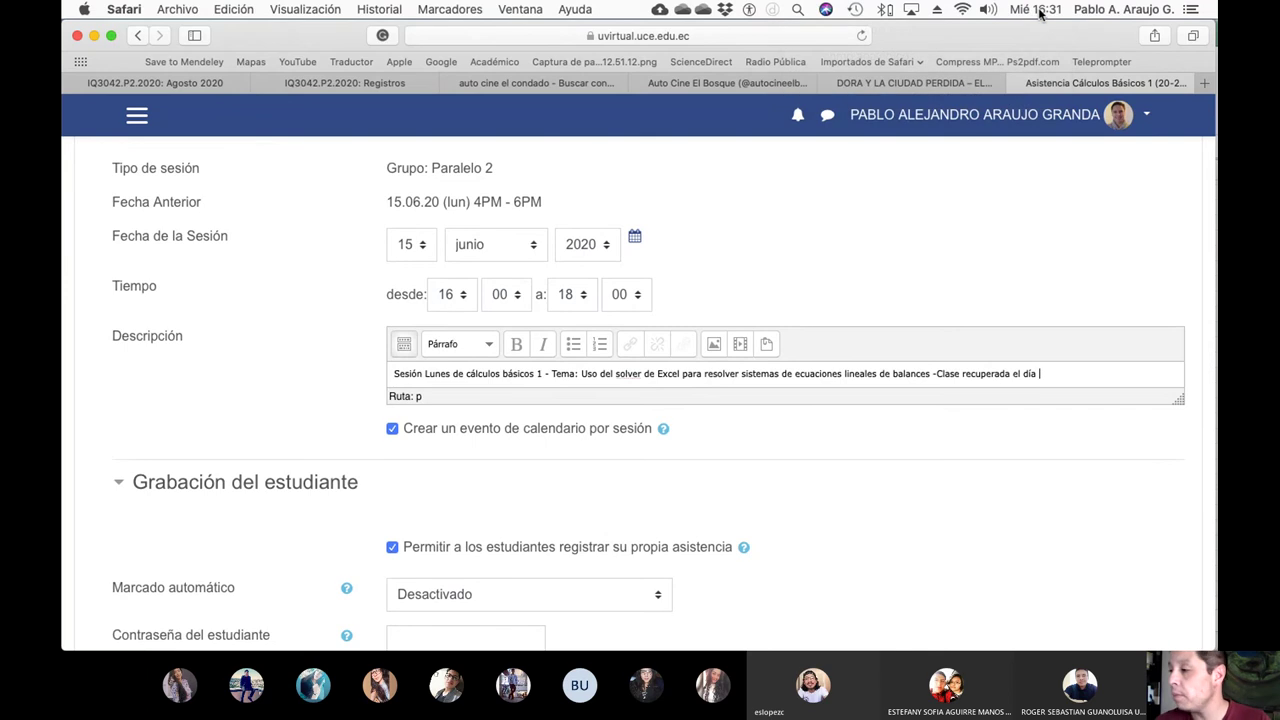
pyautogui.write('miércoles ')
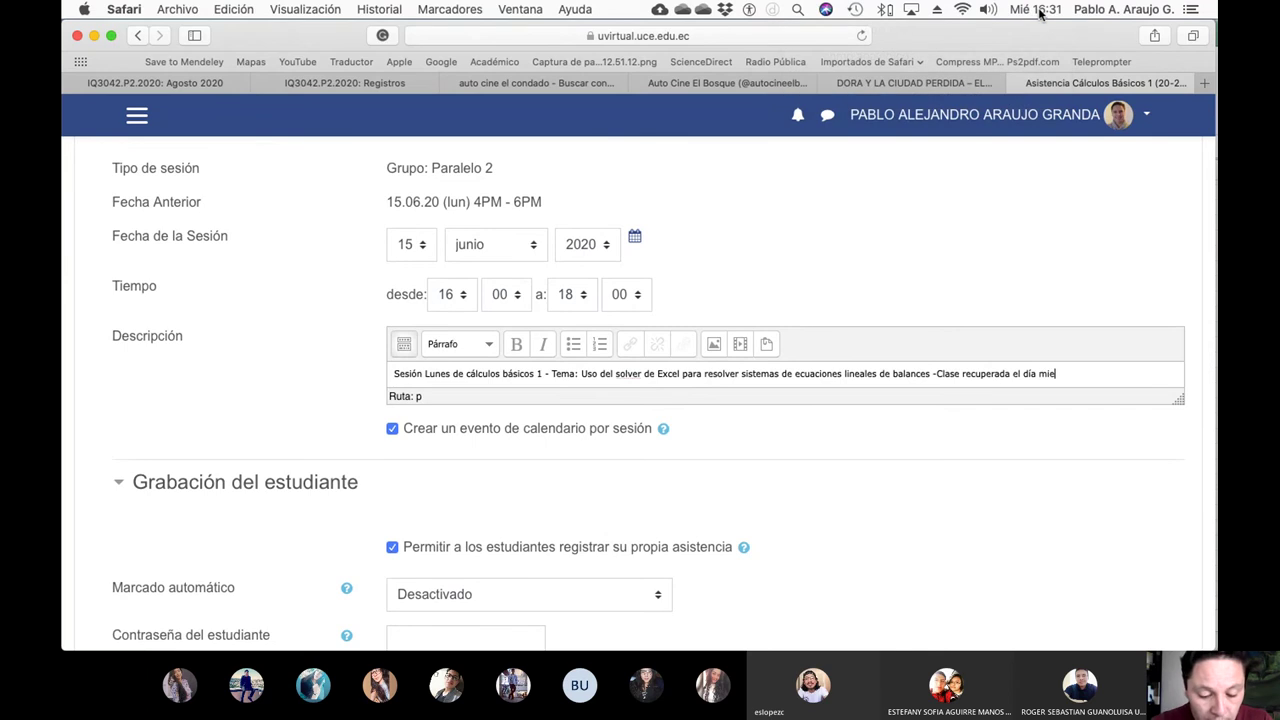
pyautogui.write('02.')
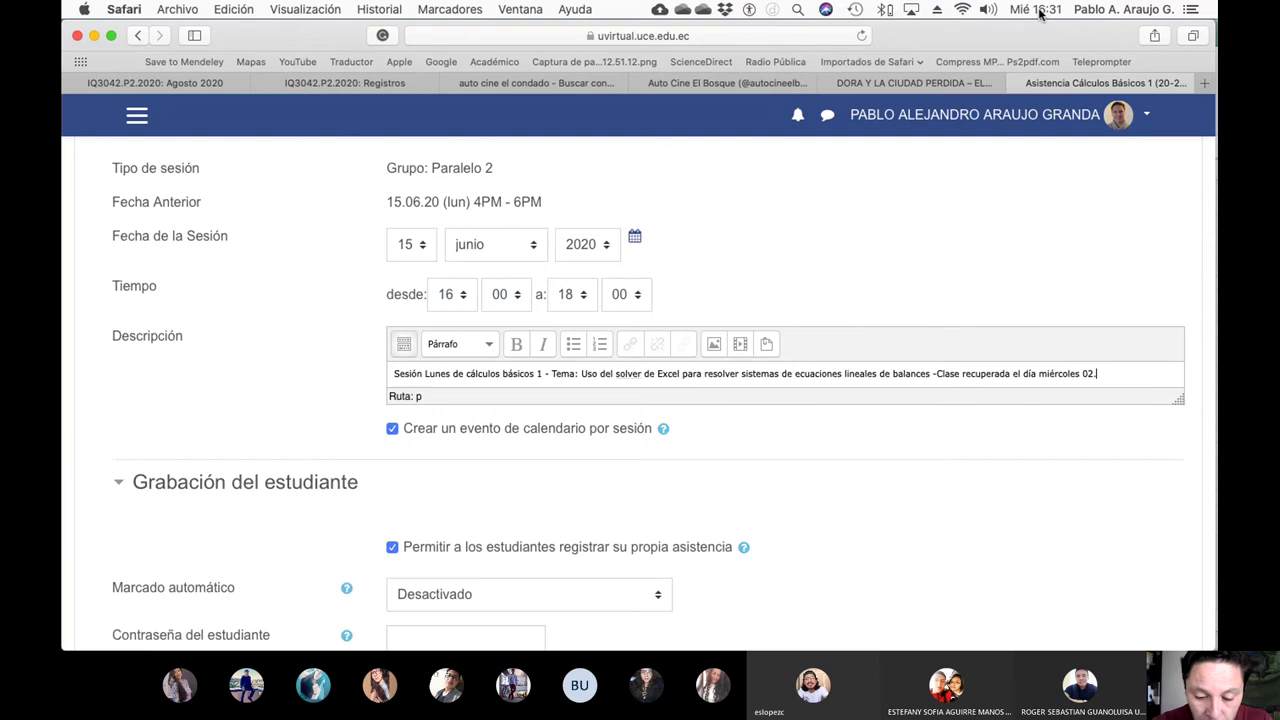
pyautogui.press('BackSpace')
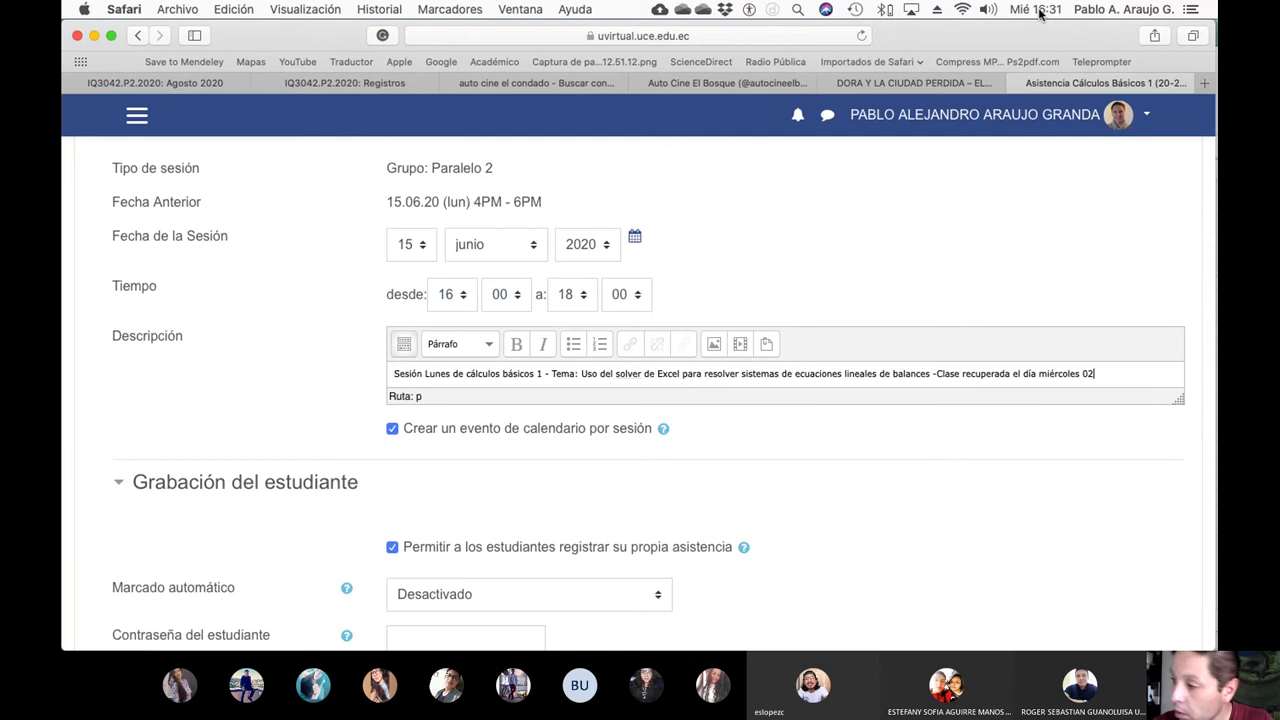
pyautogui.write('de septiembre de 2020')
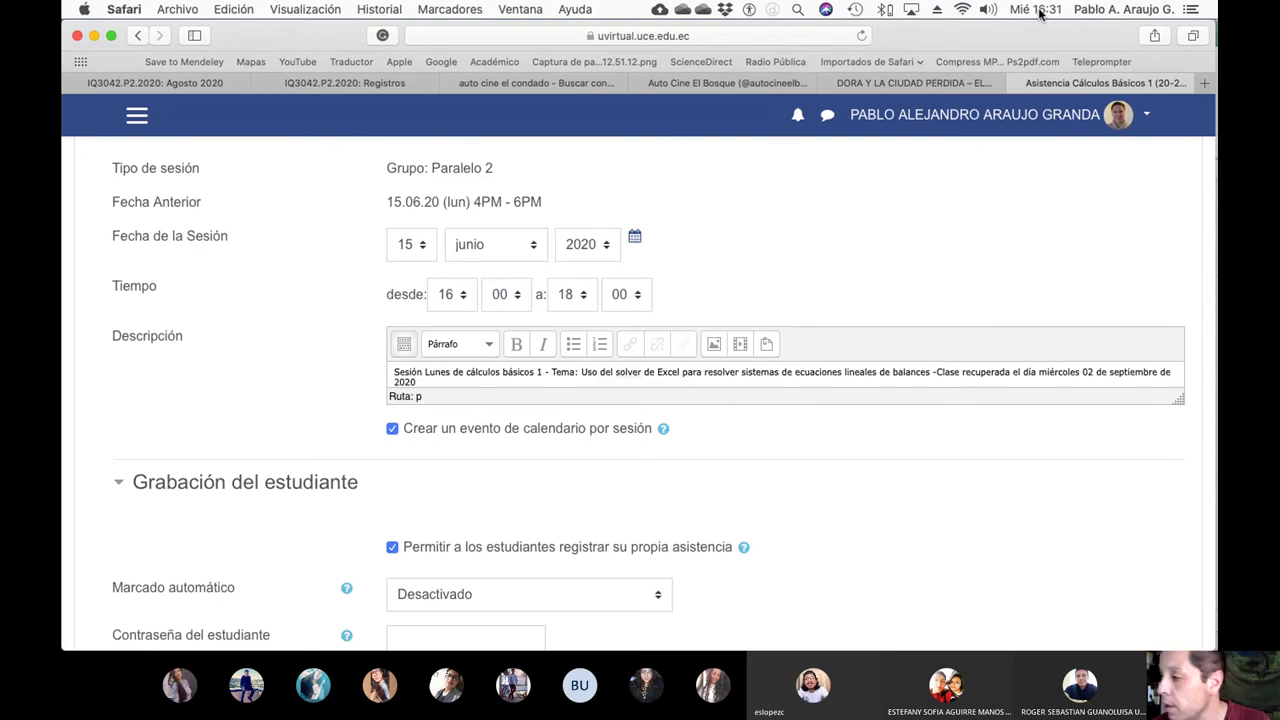
pyautogui.scroll(-5, 880, 314)
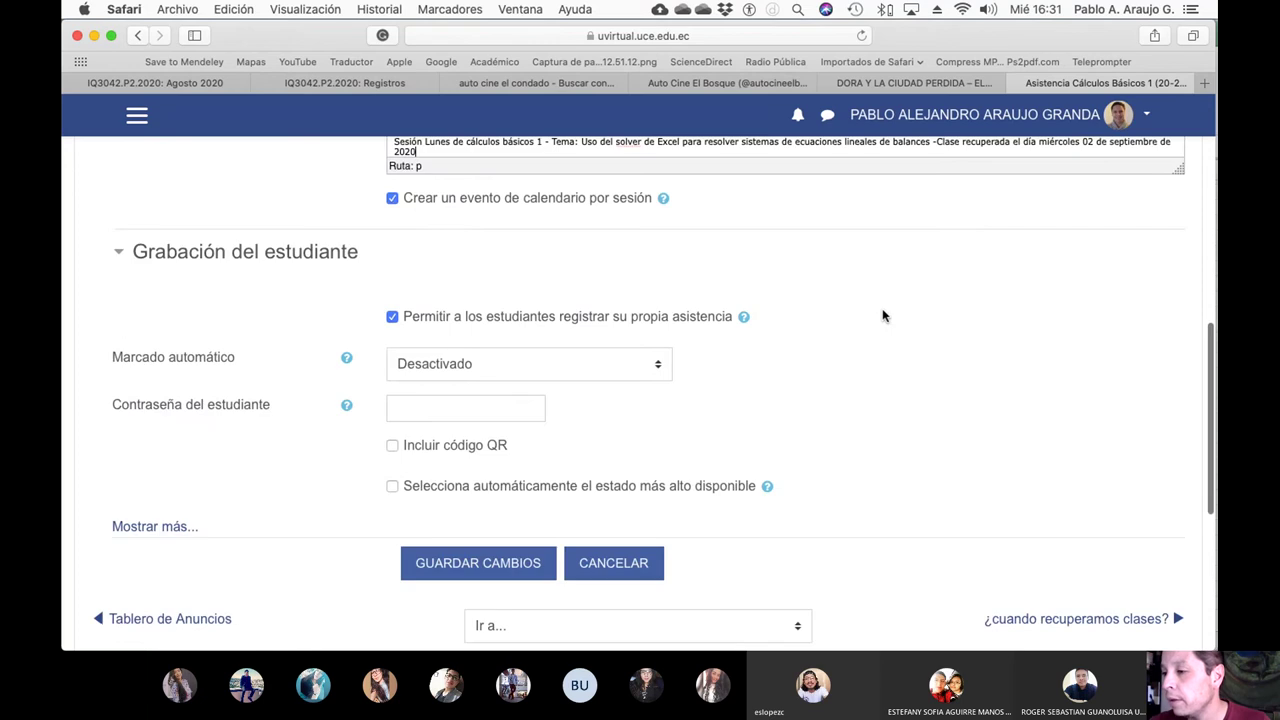
pyautogui.scroll(3, 880, 320)
pyautogui.scroll(-5, 883, 322)
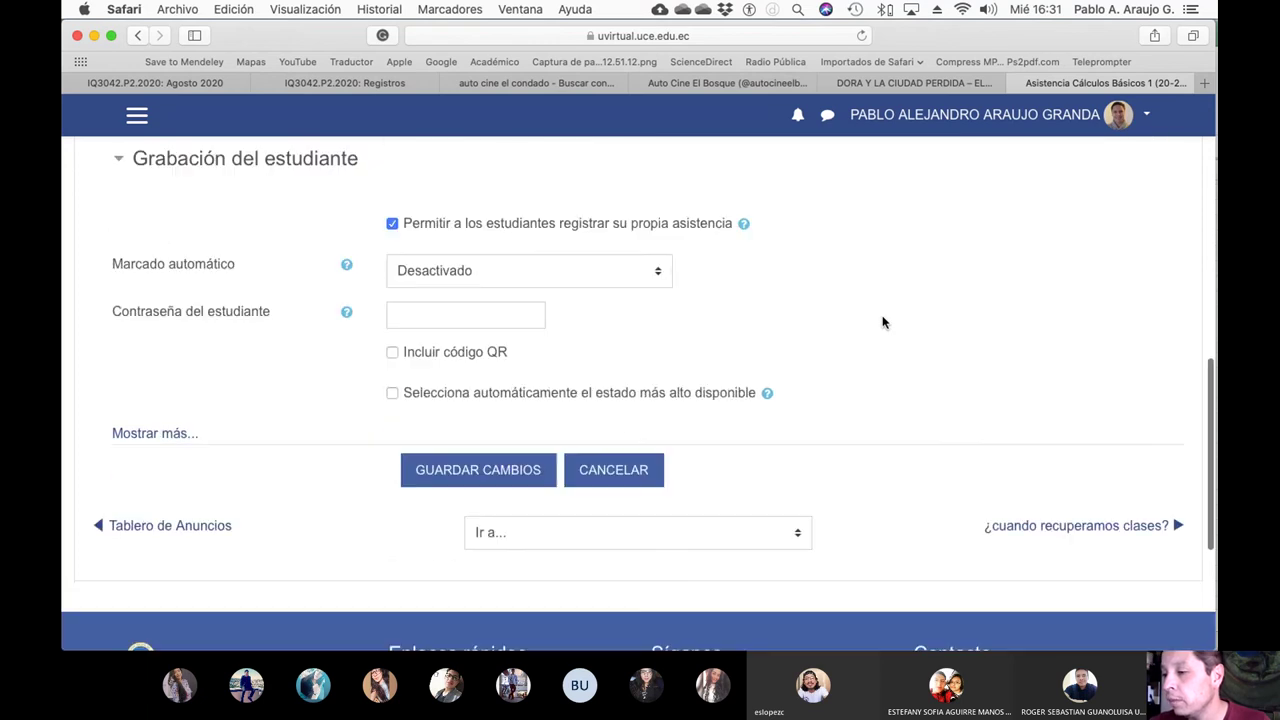
pyautogui.click(487, 474)
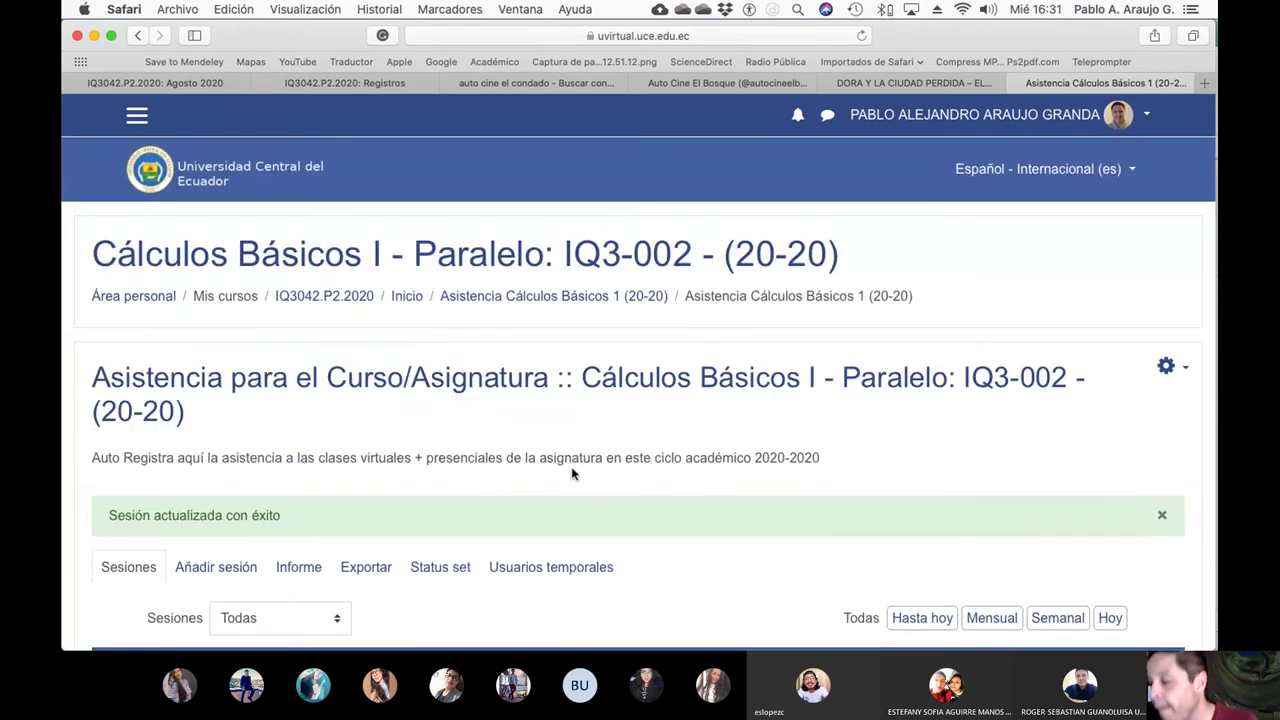
# Open the attendance list of the 15.06.20, 4PM - 6PM session and display all students without pagination
pyautogui.scroll(-5, 600, 490)
pyautogui.scroll(-2, 628, 497)
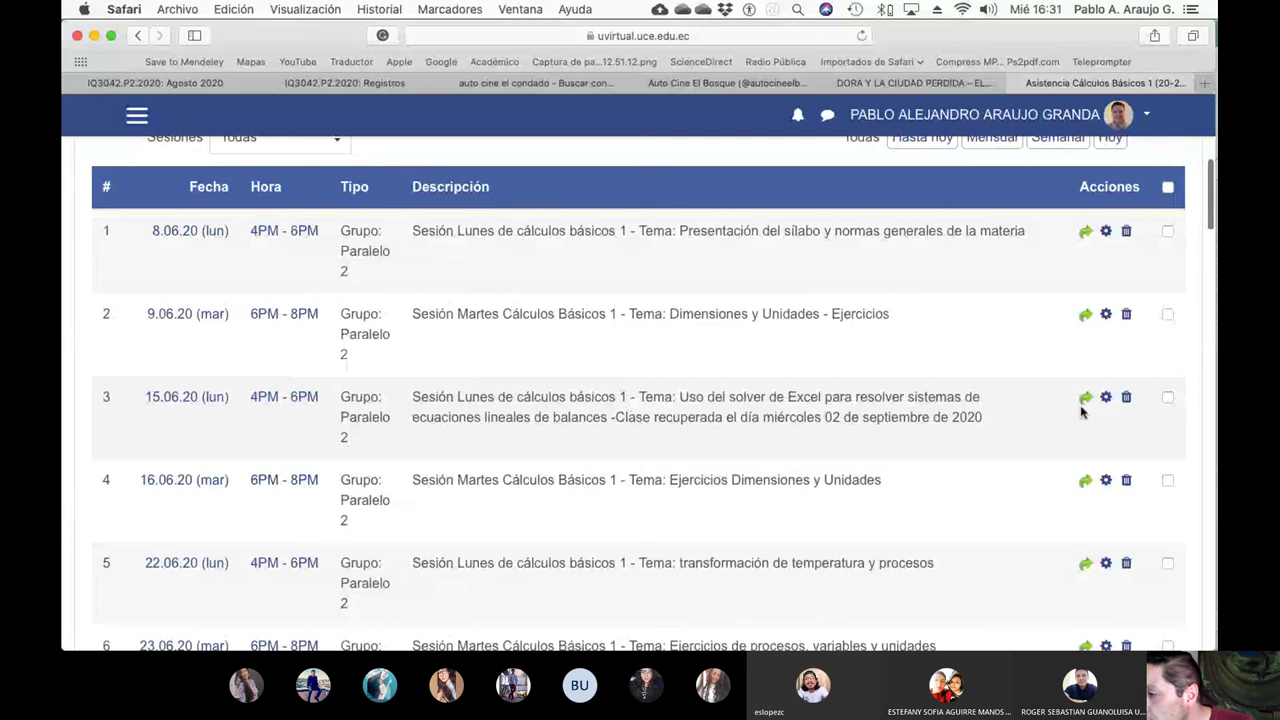
pyautogui.click(1085, 400)
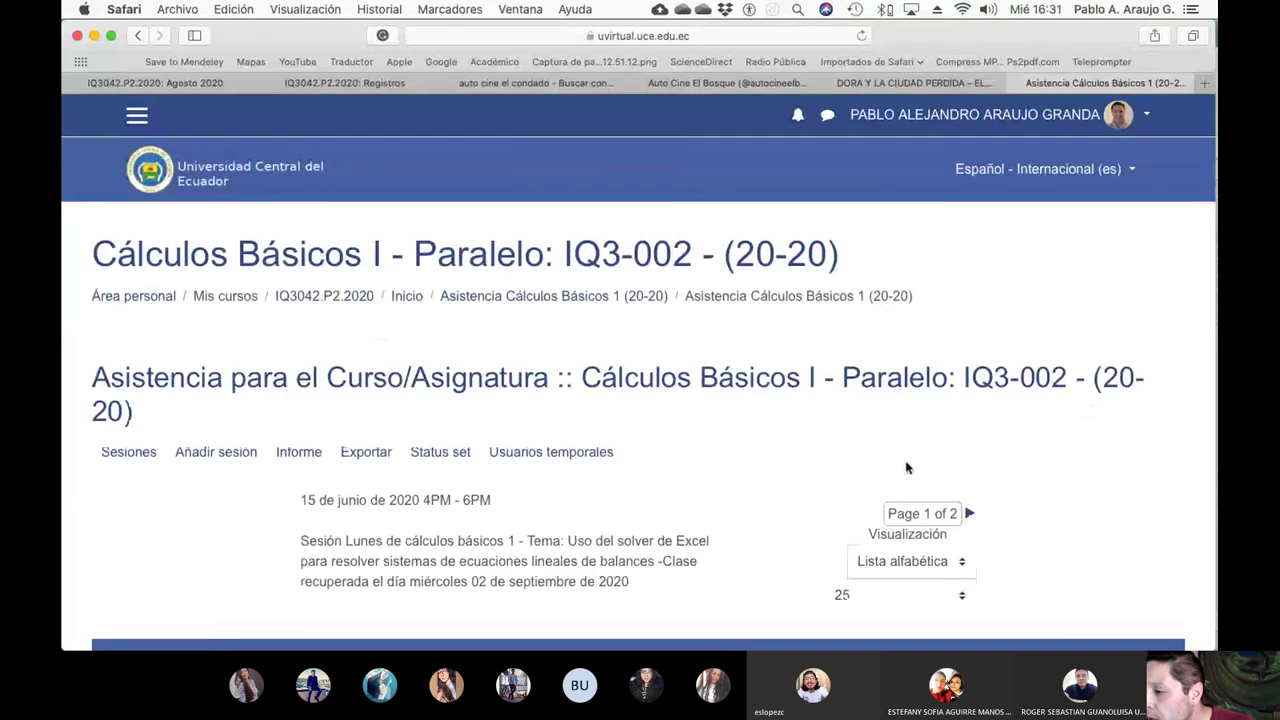
pyautogui.scroll(-3, 1020, 520)
pyautogui.click(955, 469)
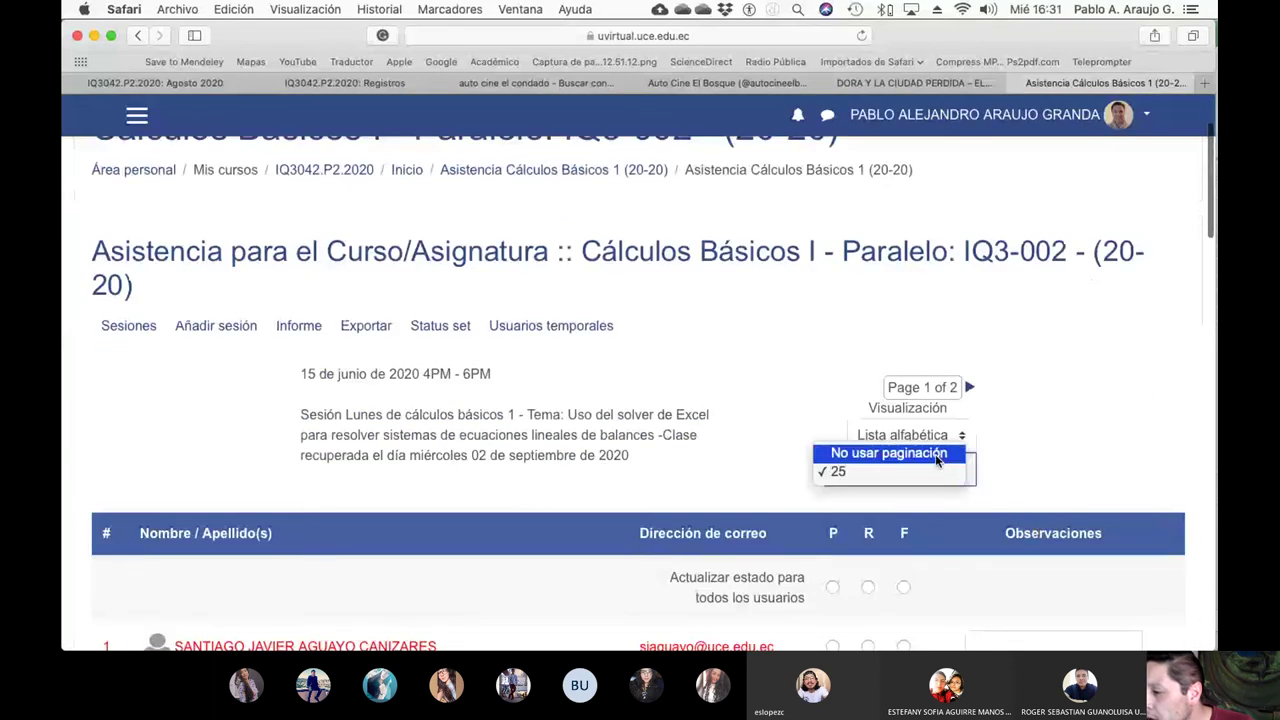
pyautogui.click(940, 450)
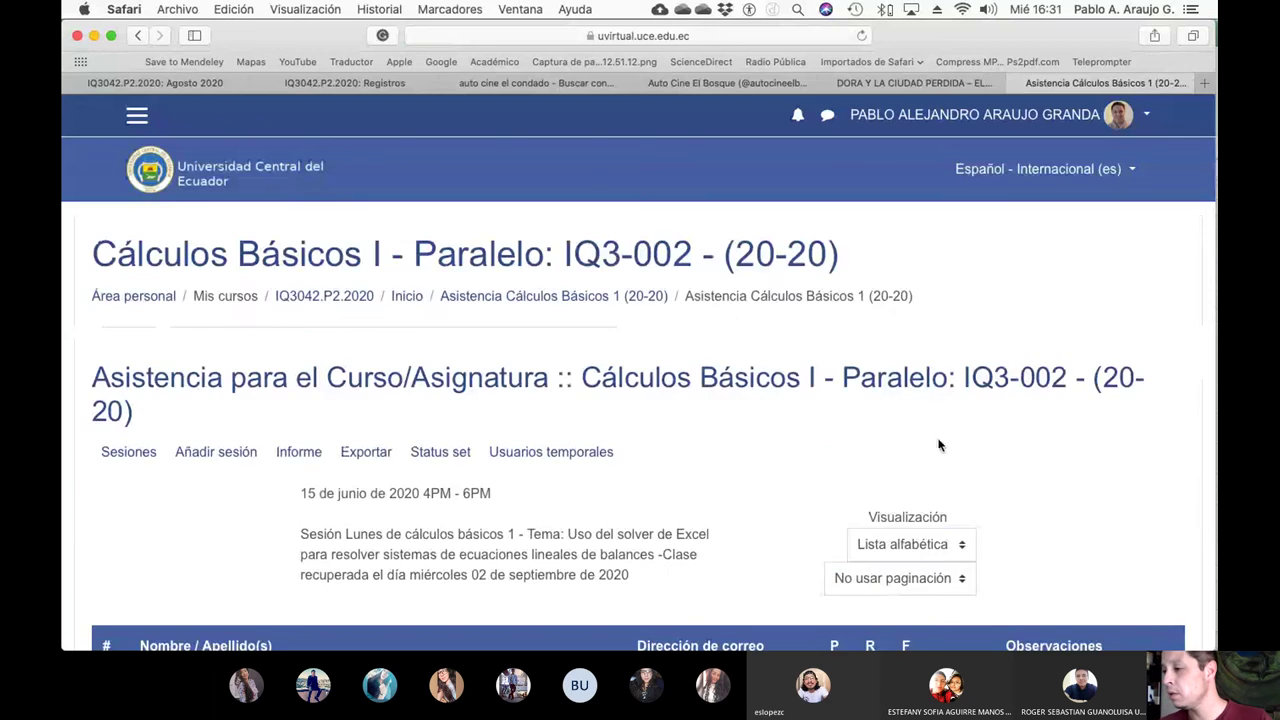
# Set the status of all students in the session to P (present) and save the attendance
pyautogui.scroll(-10, 940, 450)
pyautogui.scroll(-20, 945, 448)
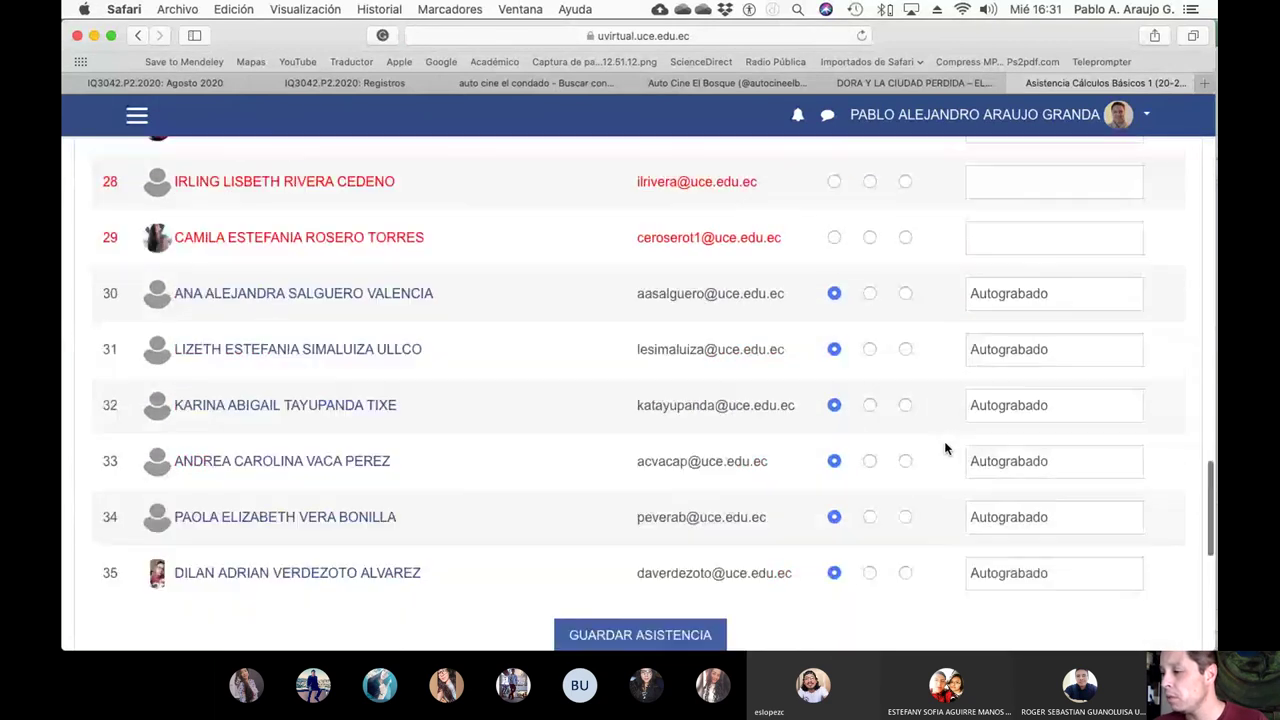
pyautogui.scroll(20, 945, 448)
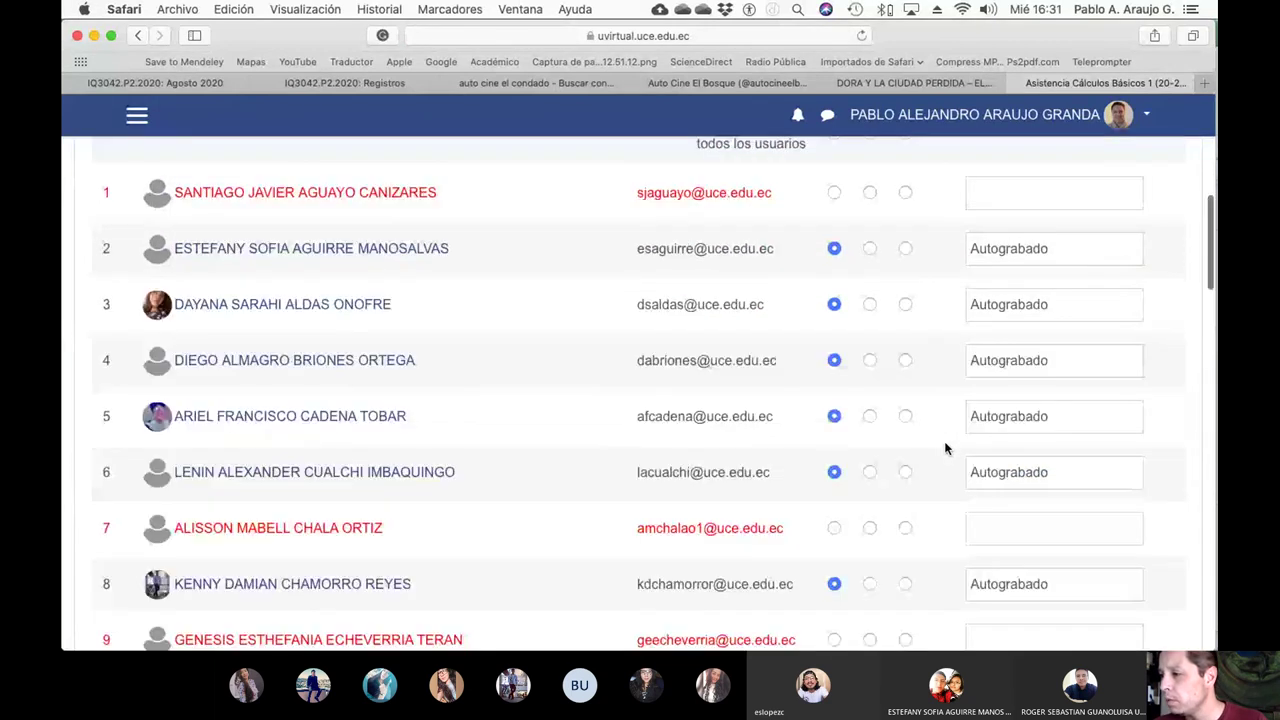
pyautogui.click(834, 298)
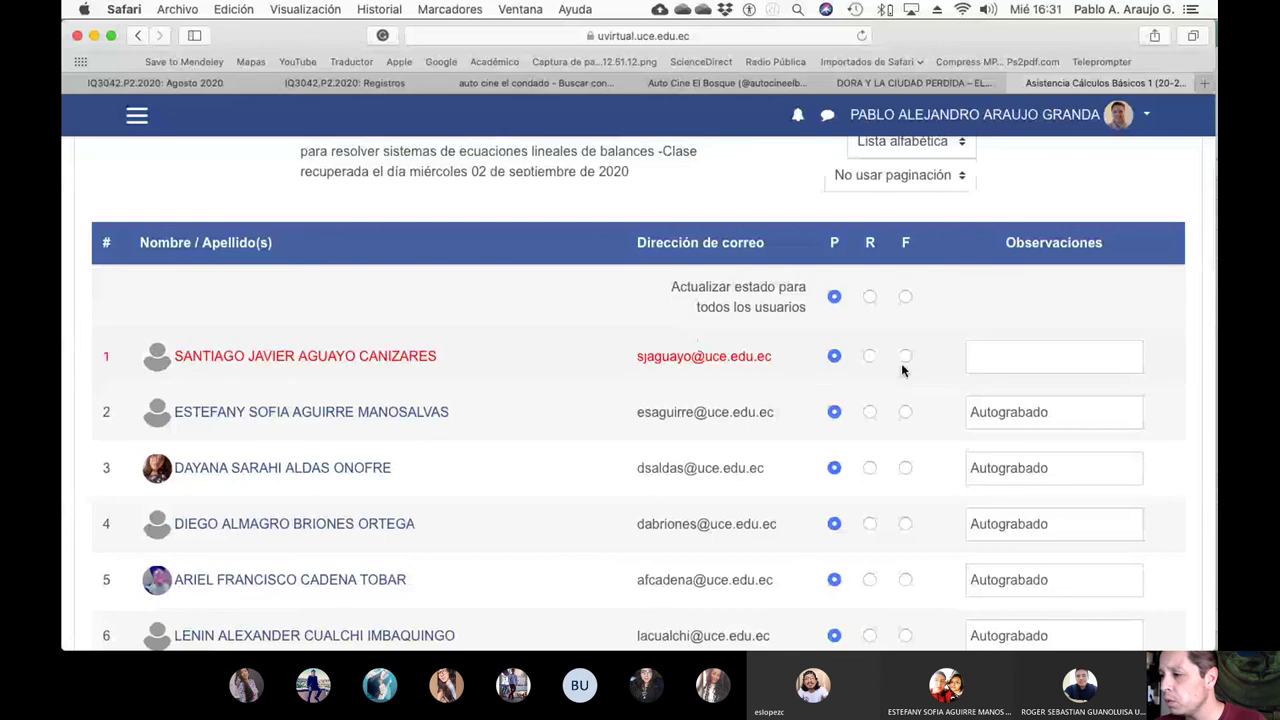
pyautogui.scroll(-20, 905, 370)
pyautogui.scroll(-5, 905, 373)
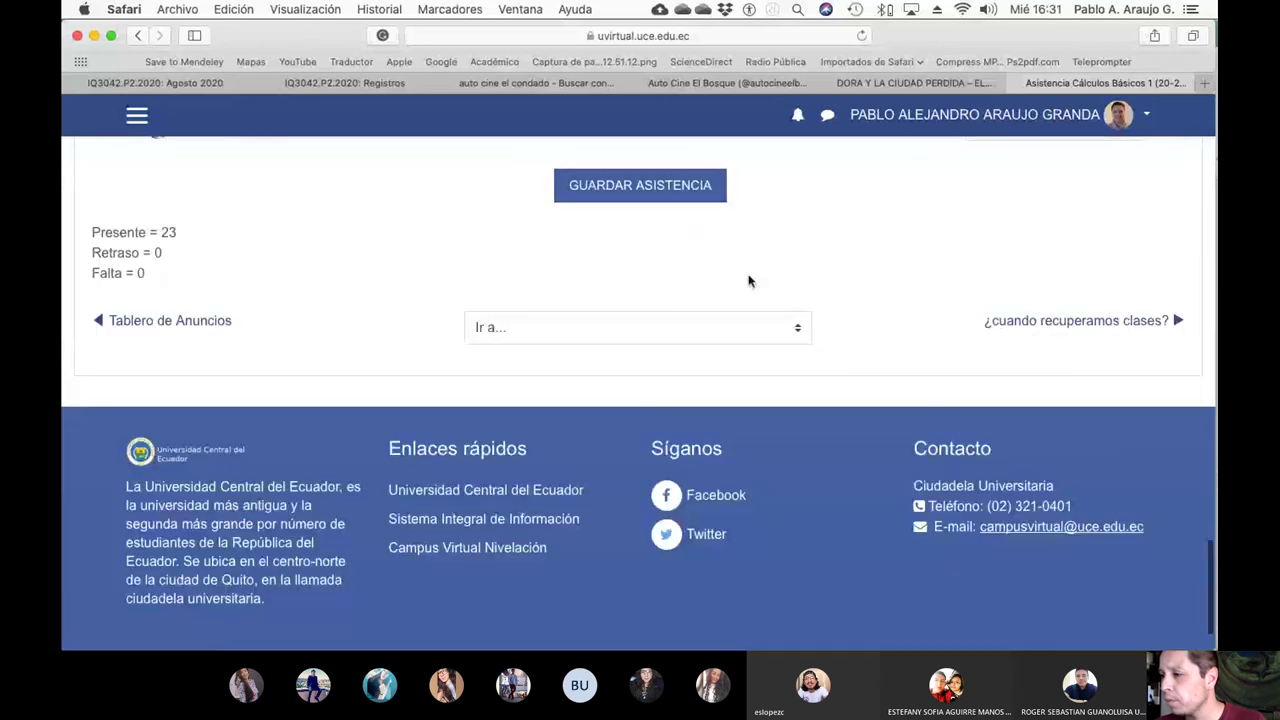
pyautogui.click(680, 187)
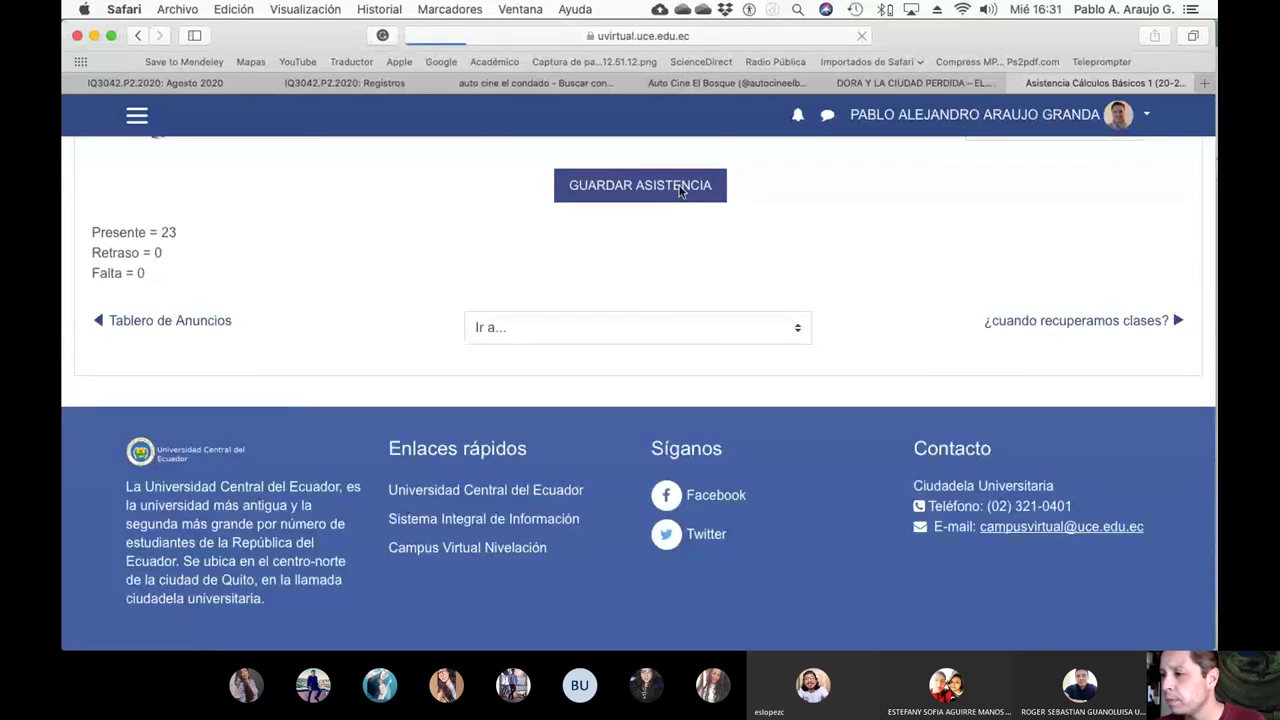
# Look over the attendance sessions list and switch to Microsoft Excel
pyautogui.scroll(-10, 857, 416)
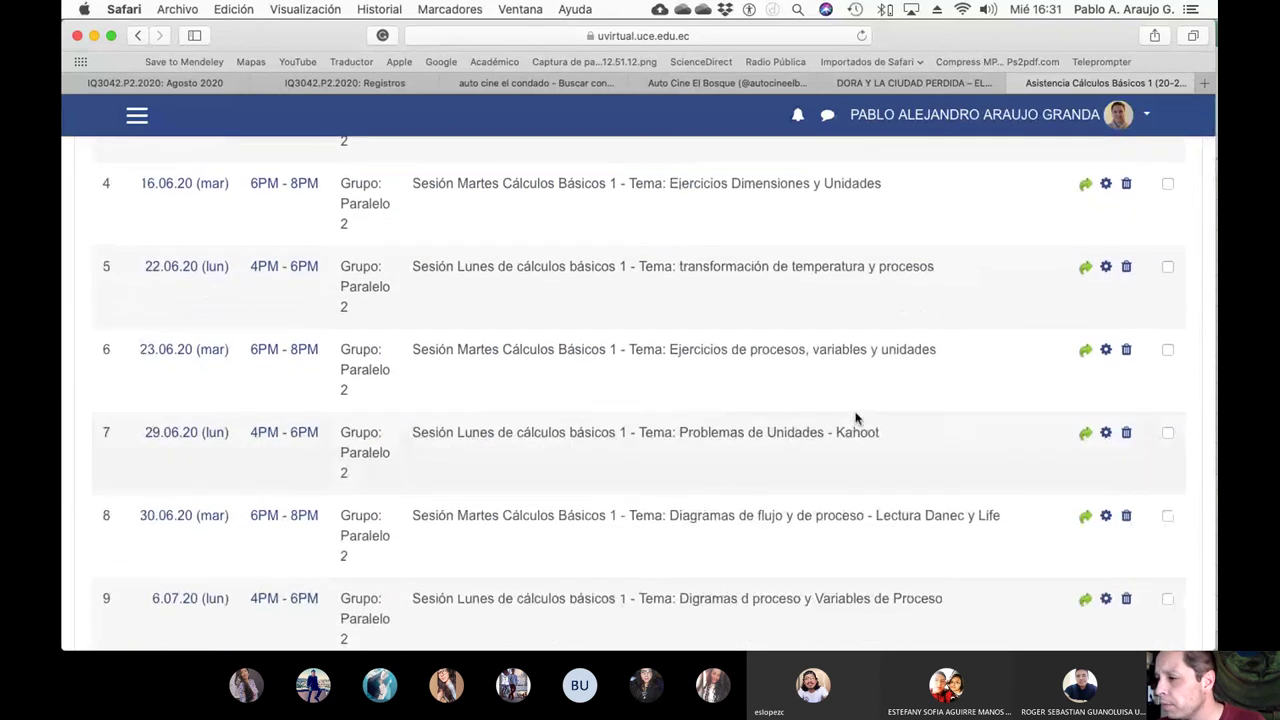
pyautogui.scroll(10, 857, 416)
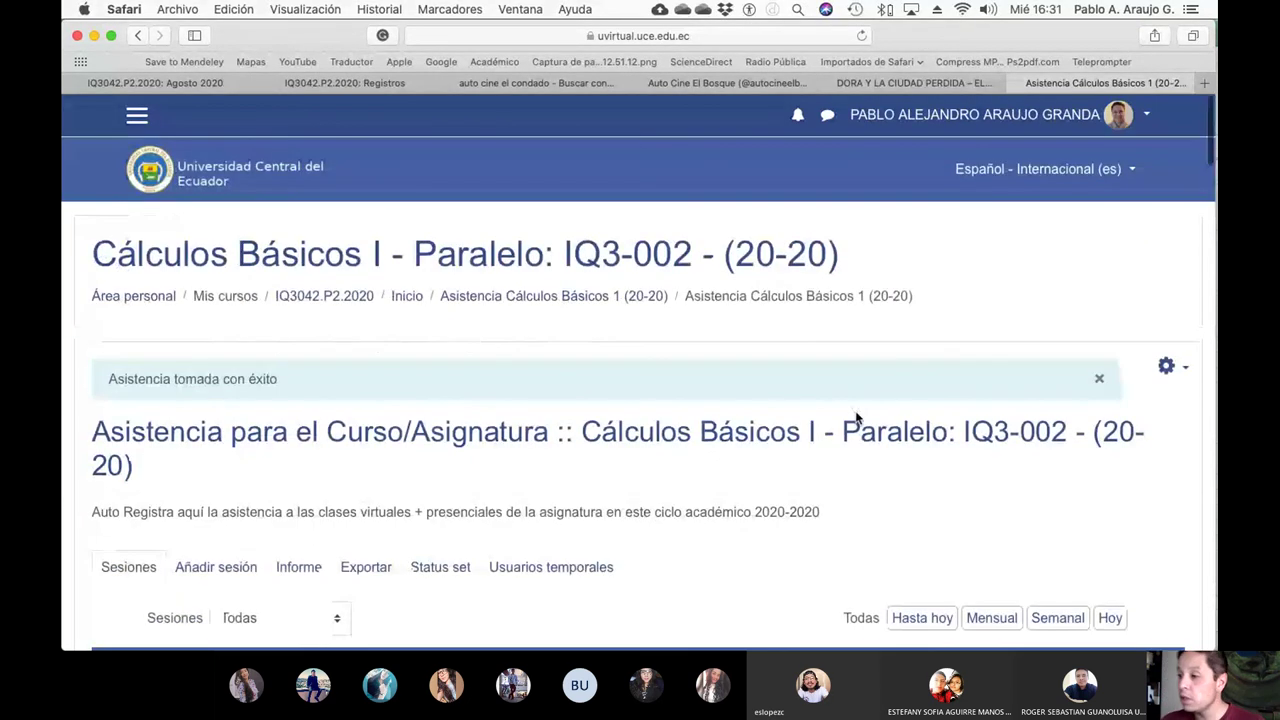
pyautogui.press('super+Tab')
pyautogui.press('super+Tab')
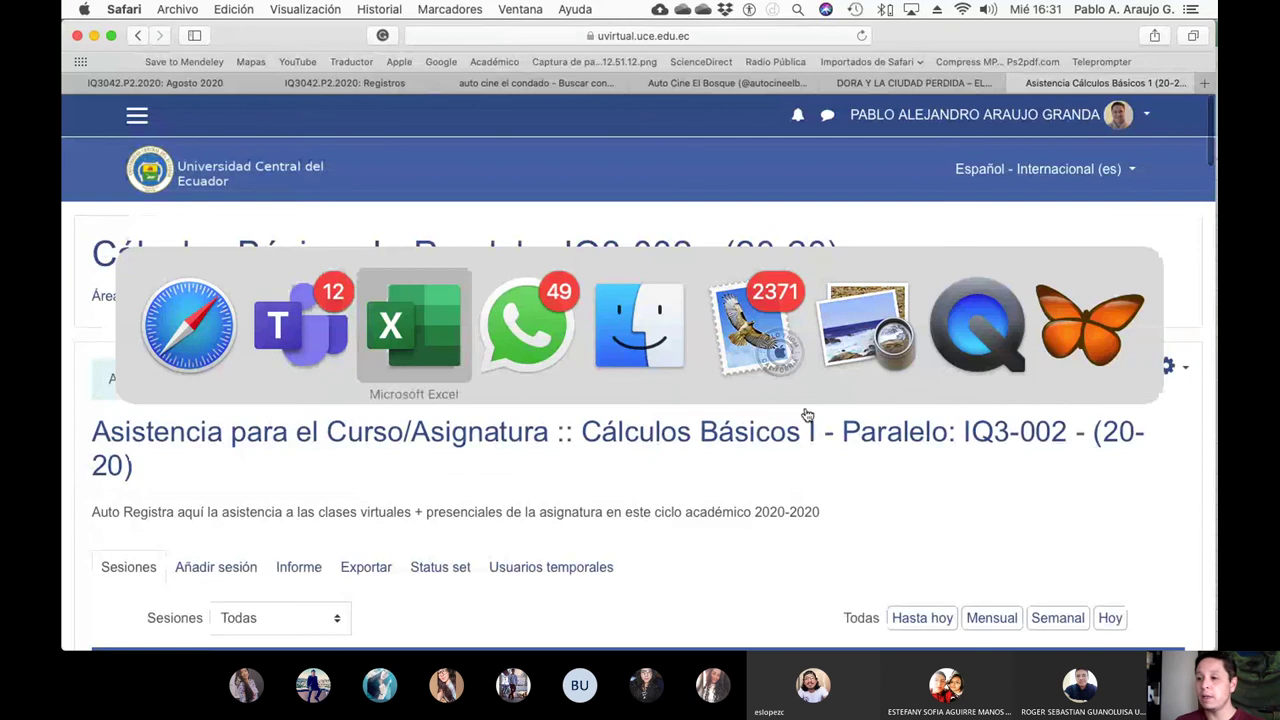